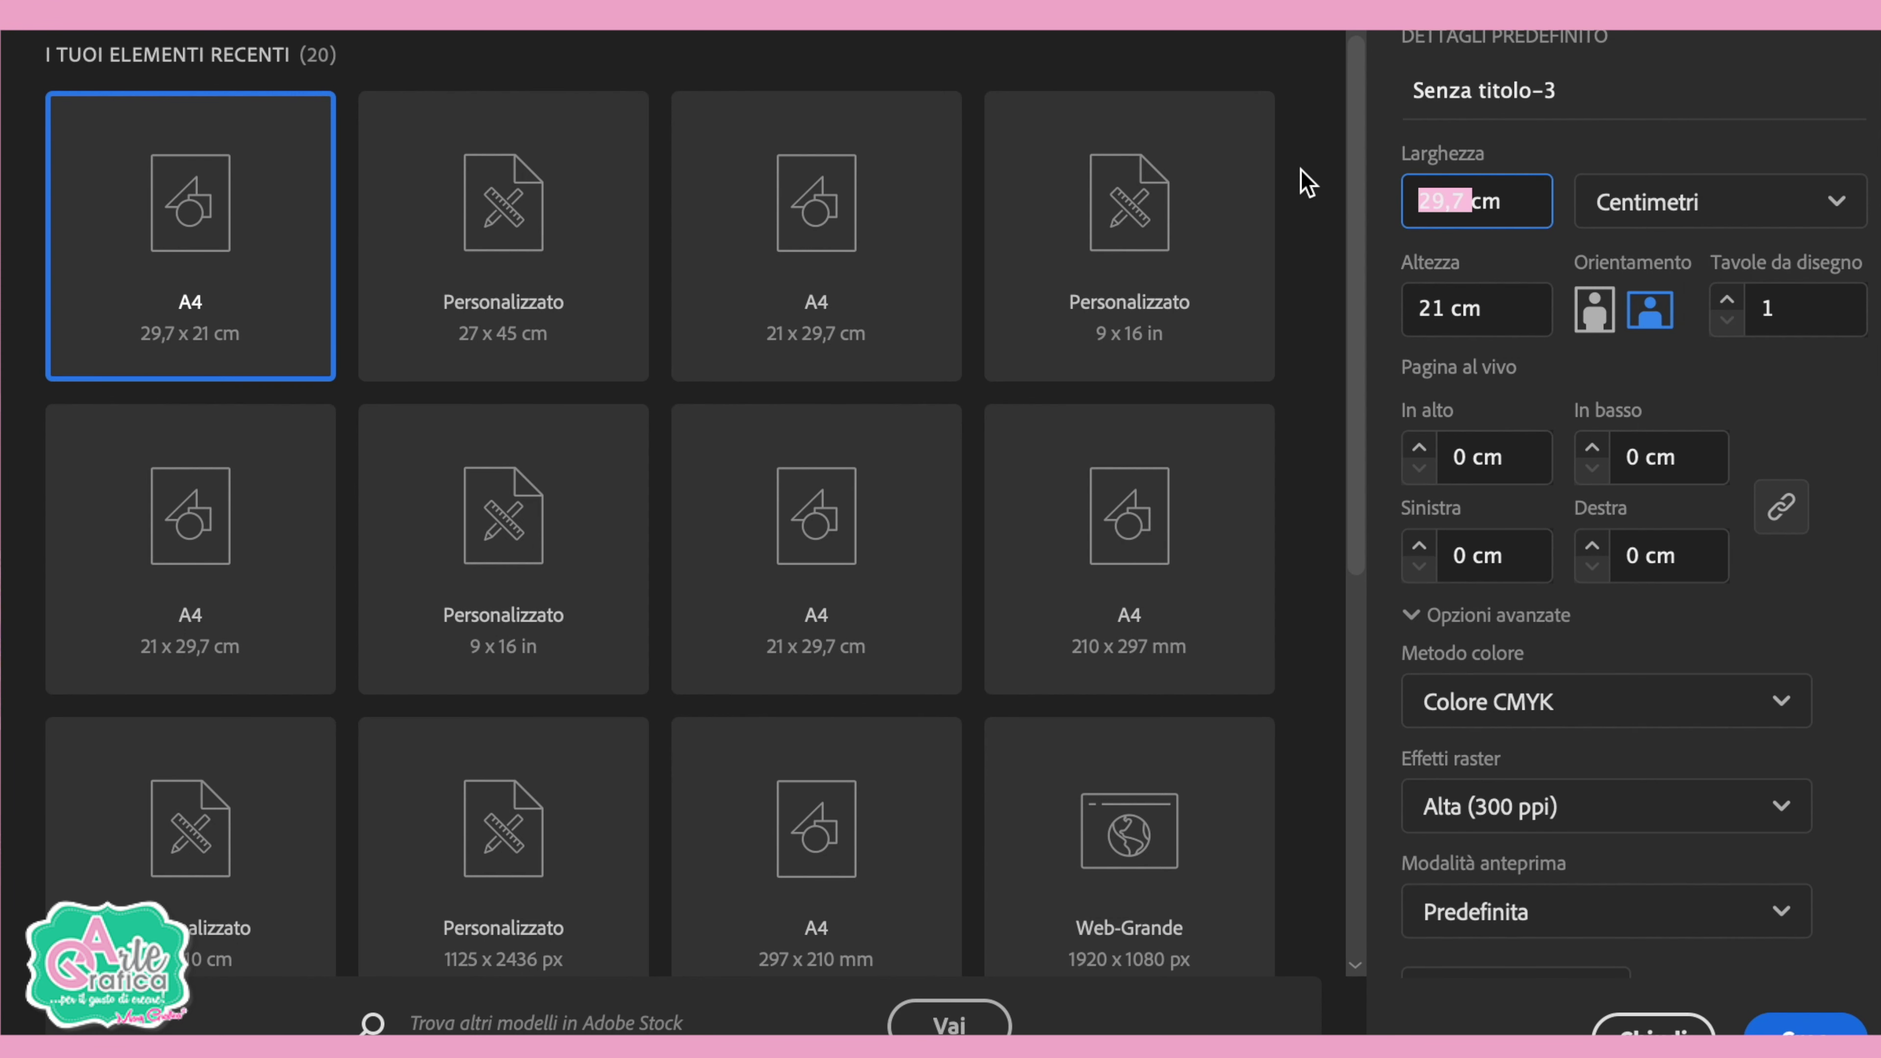
- Create a new 20 × 20 cm blank document (Senza titolo-3)
text(20)
key(Tab)
key(Tab)
text(20)
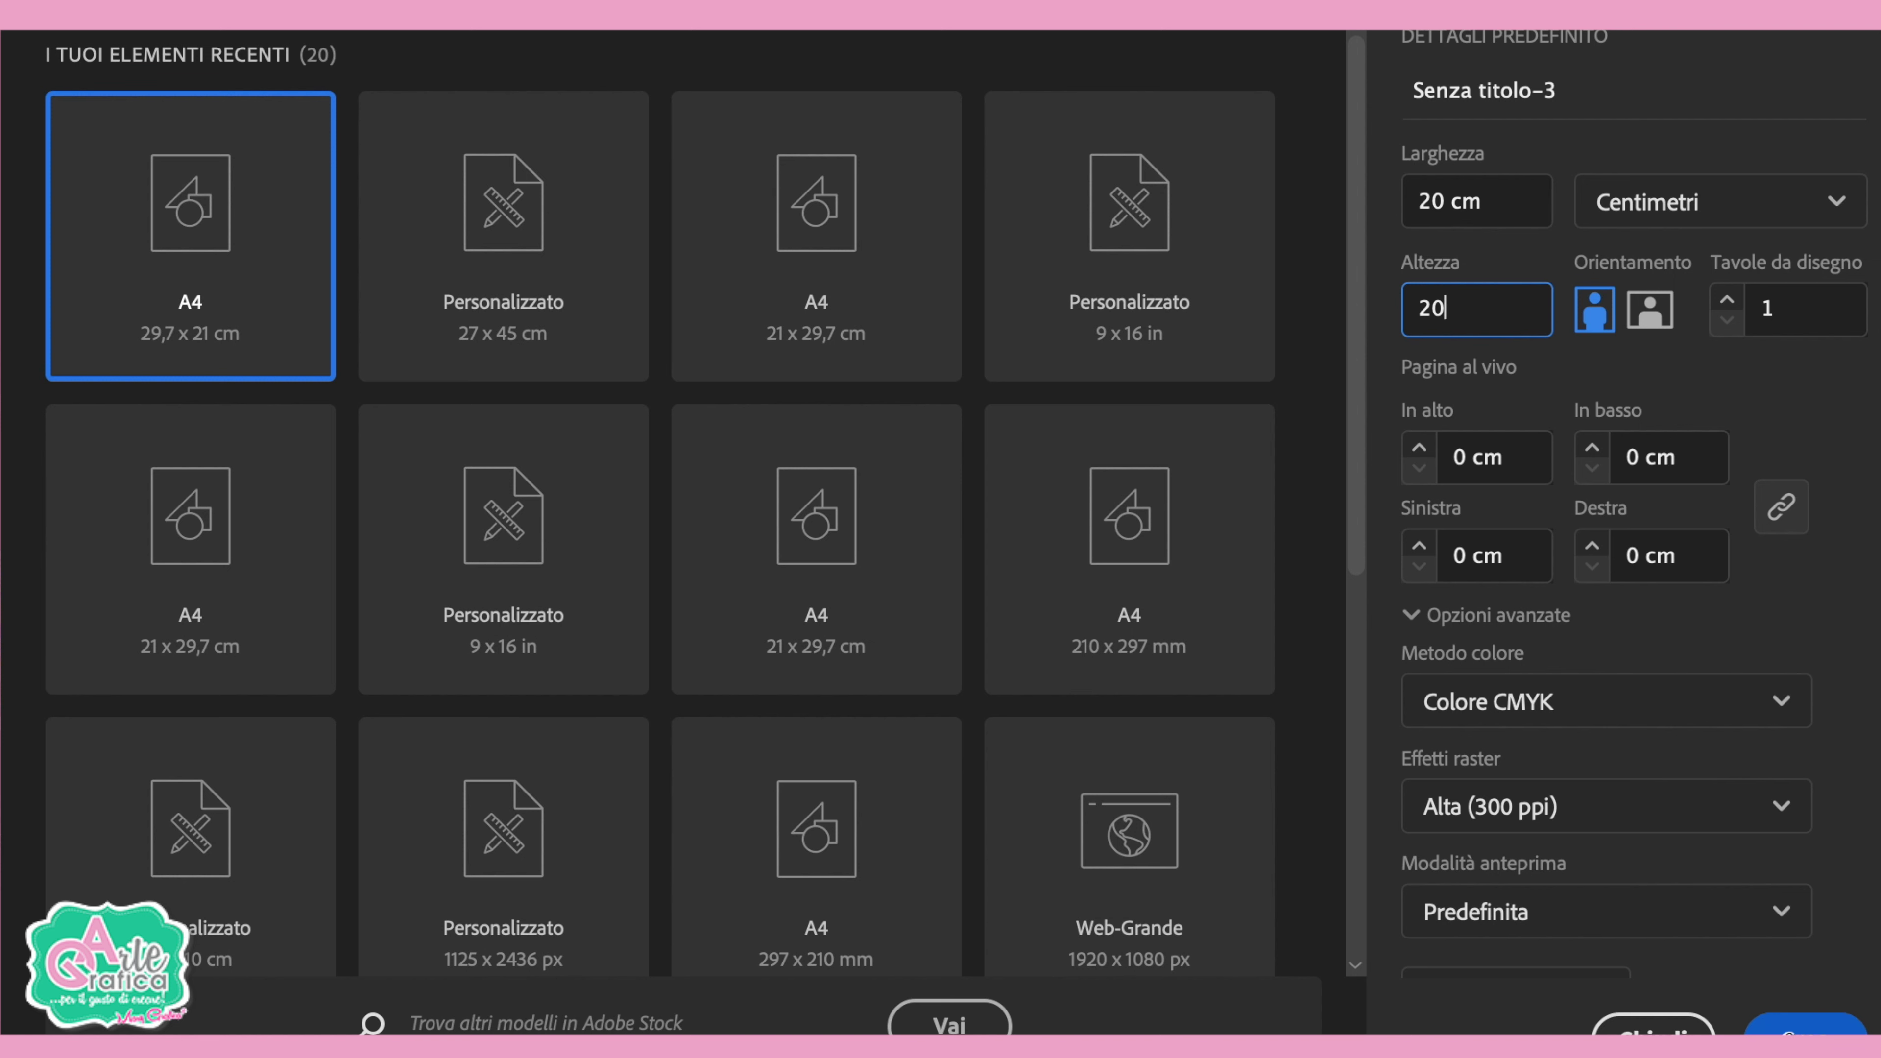
click(1804, 1026)
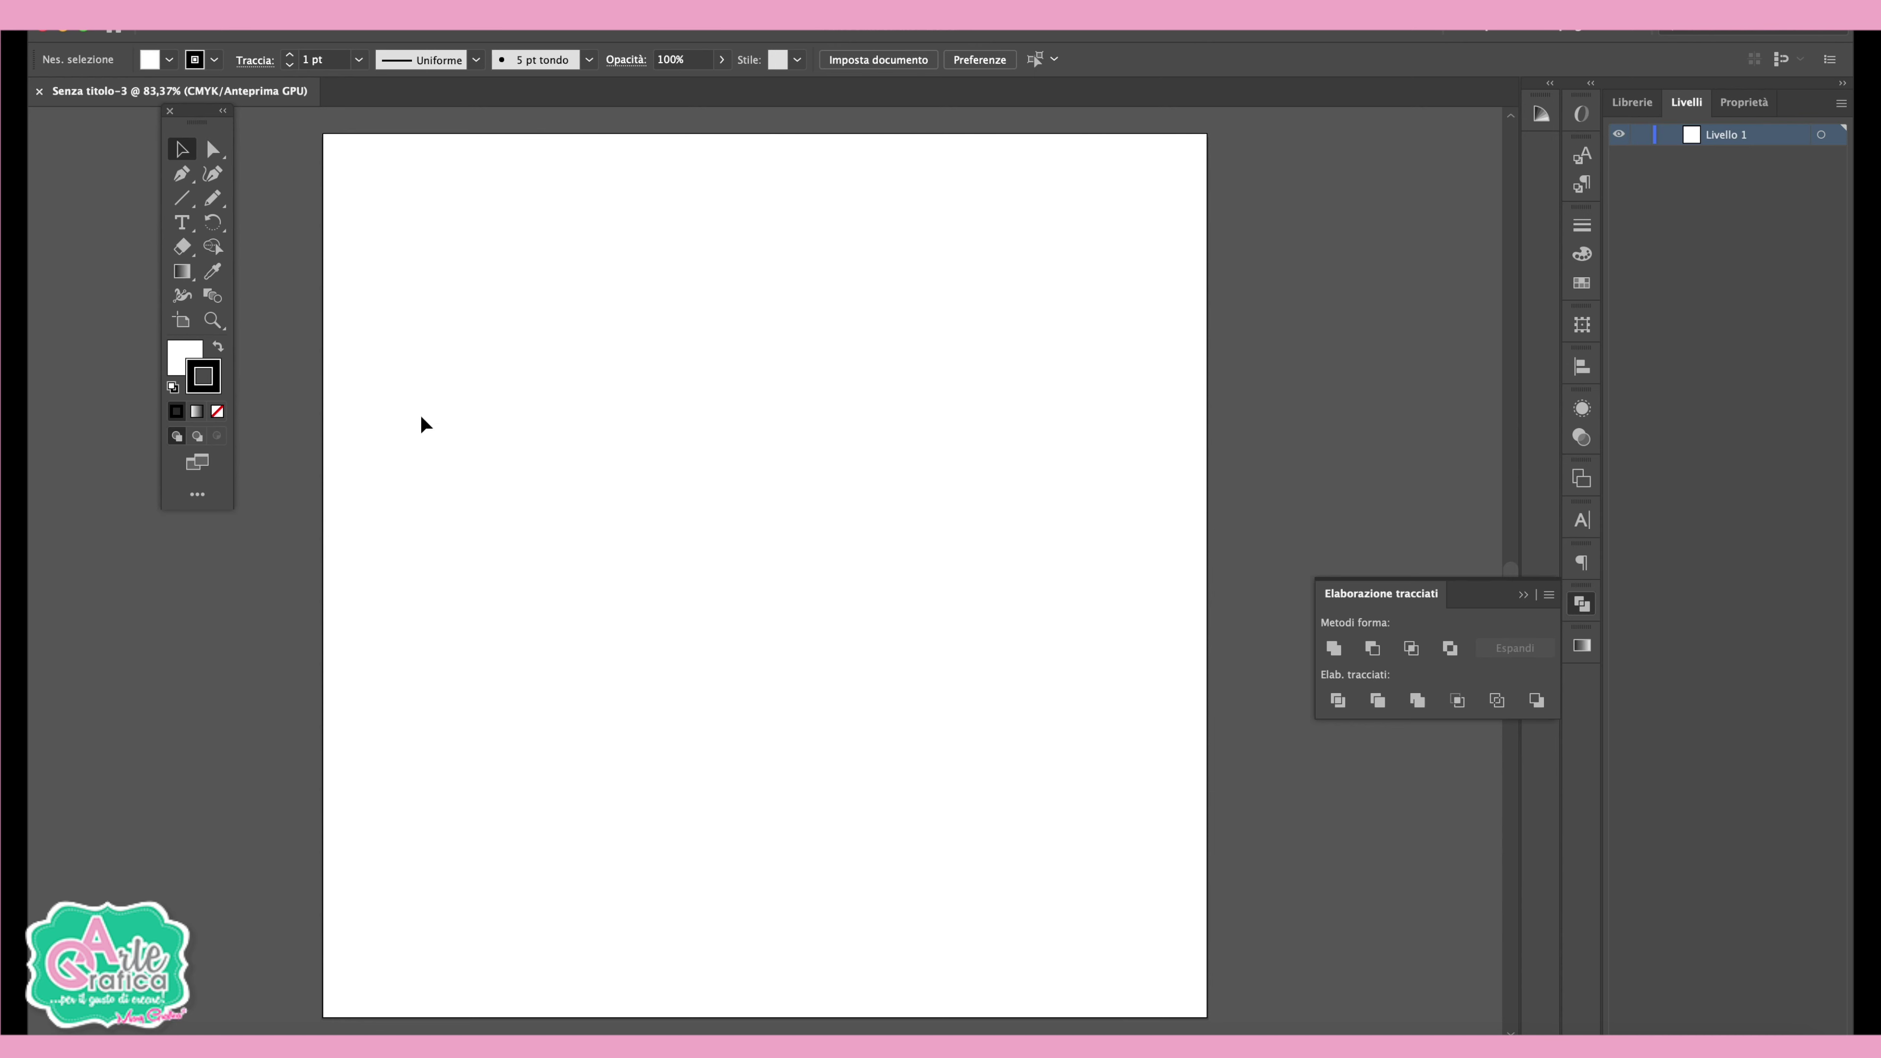
- Draw a vertical line down from the artboard's top edge with the Line Segment tool
click(185, 198)
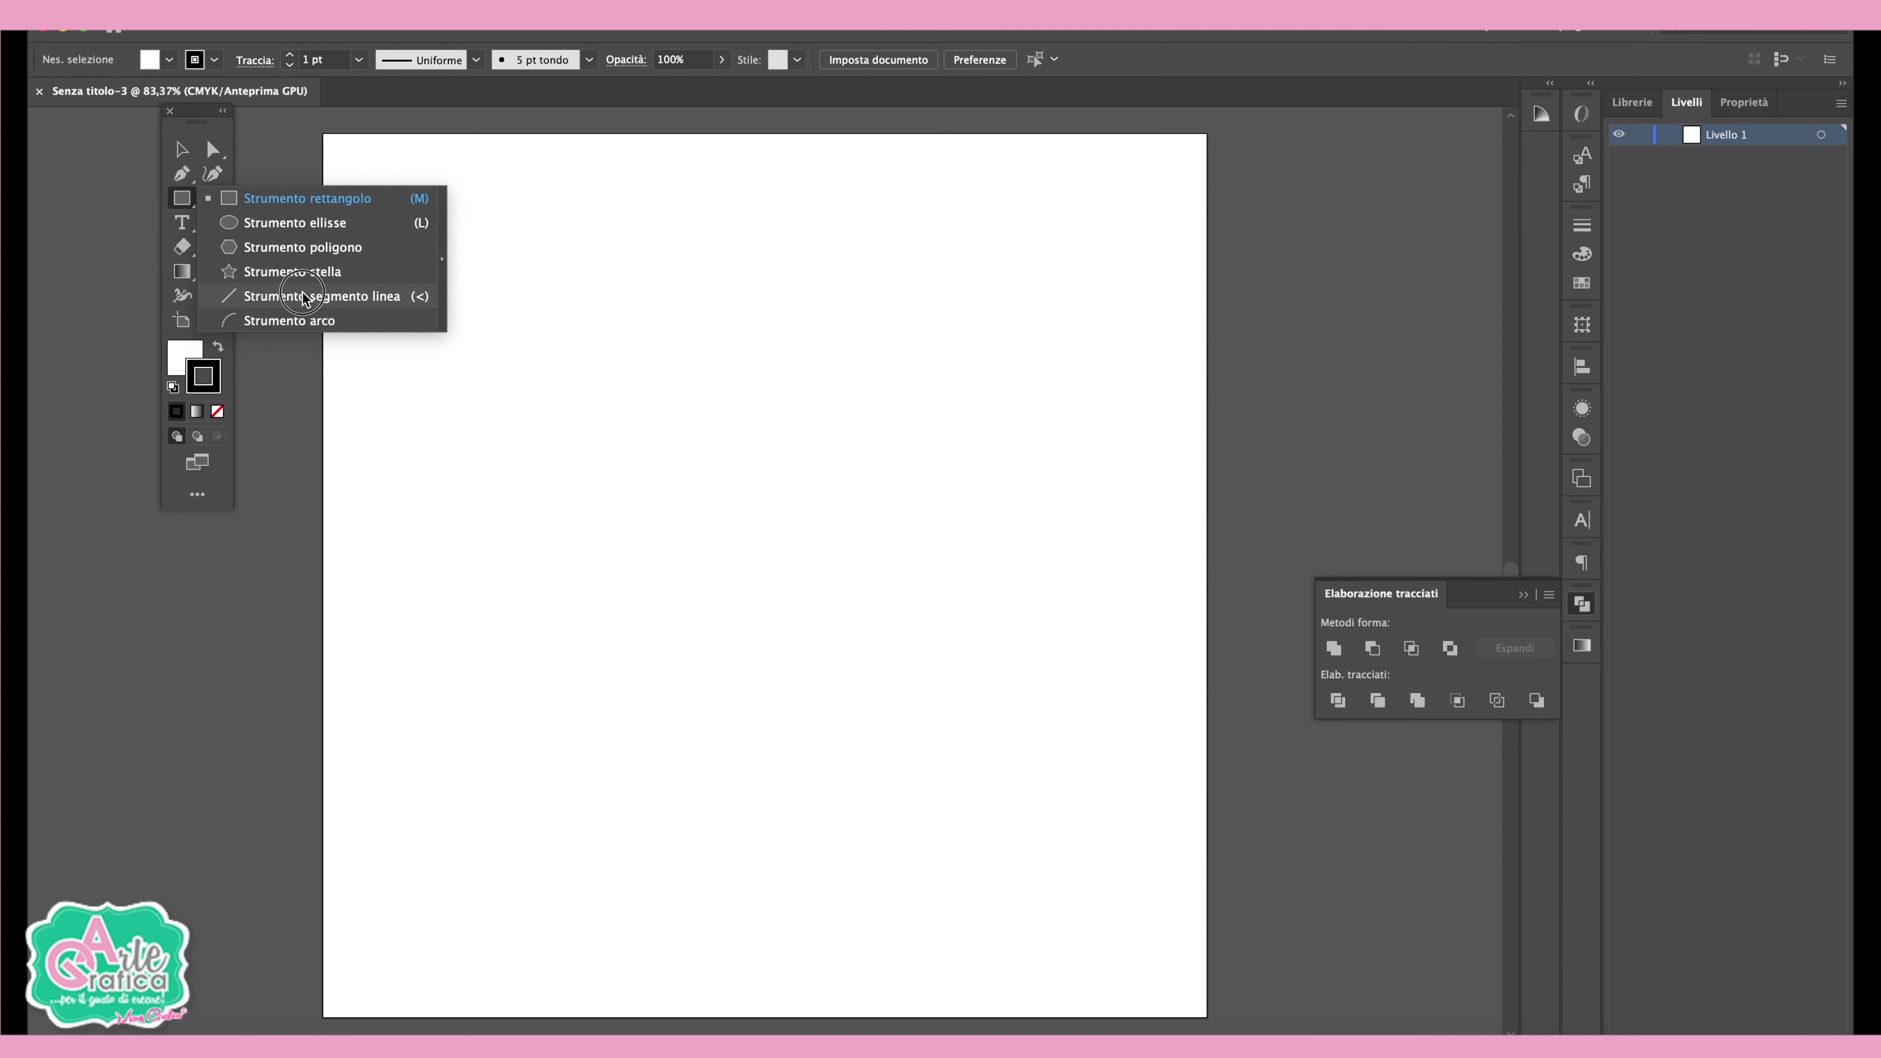
click(320, 296)
drag(759, 139, 738, 494)
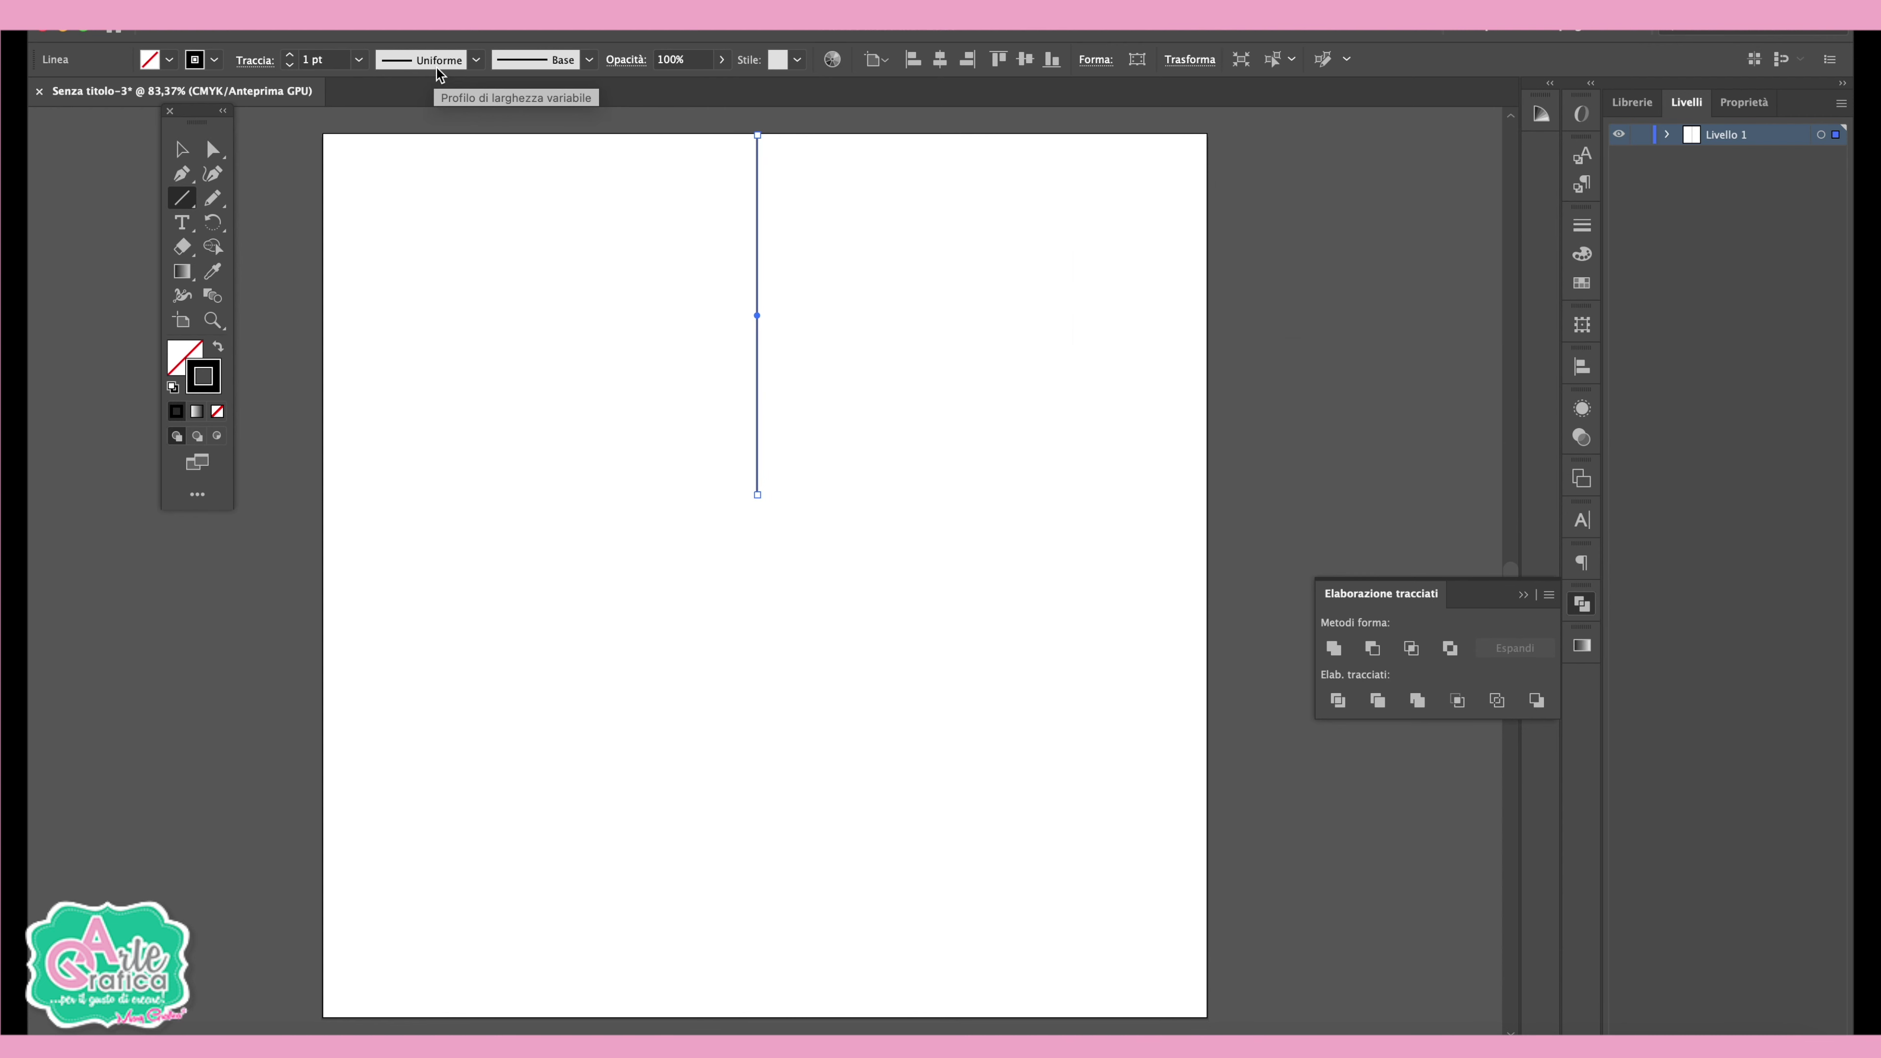
- Give the line a wedge width profile and a 73 pt stroke, and start dragging a copy down
click(523, 59)
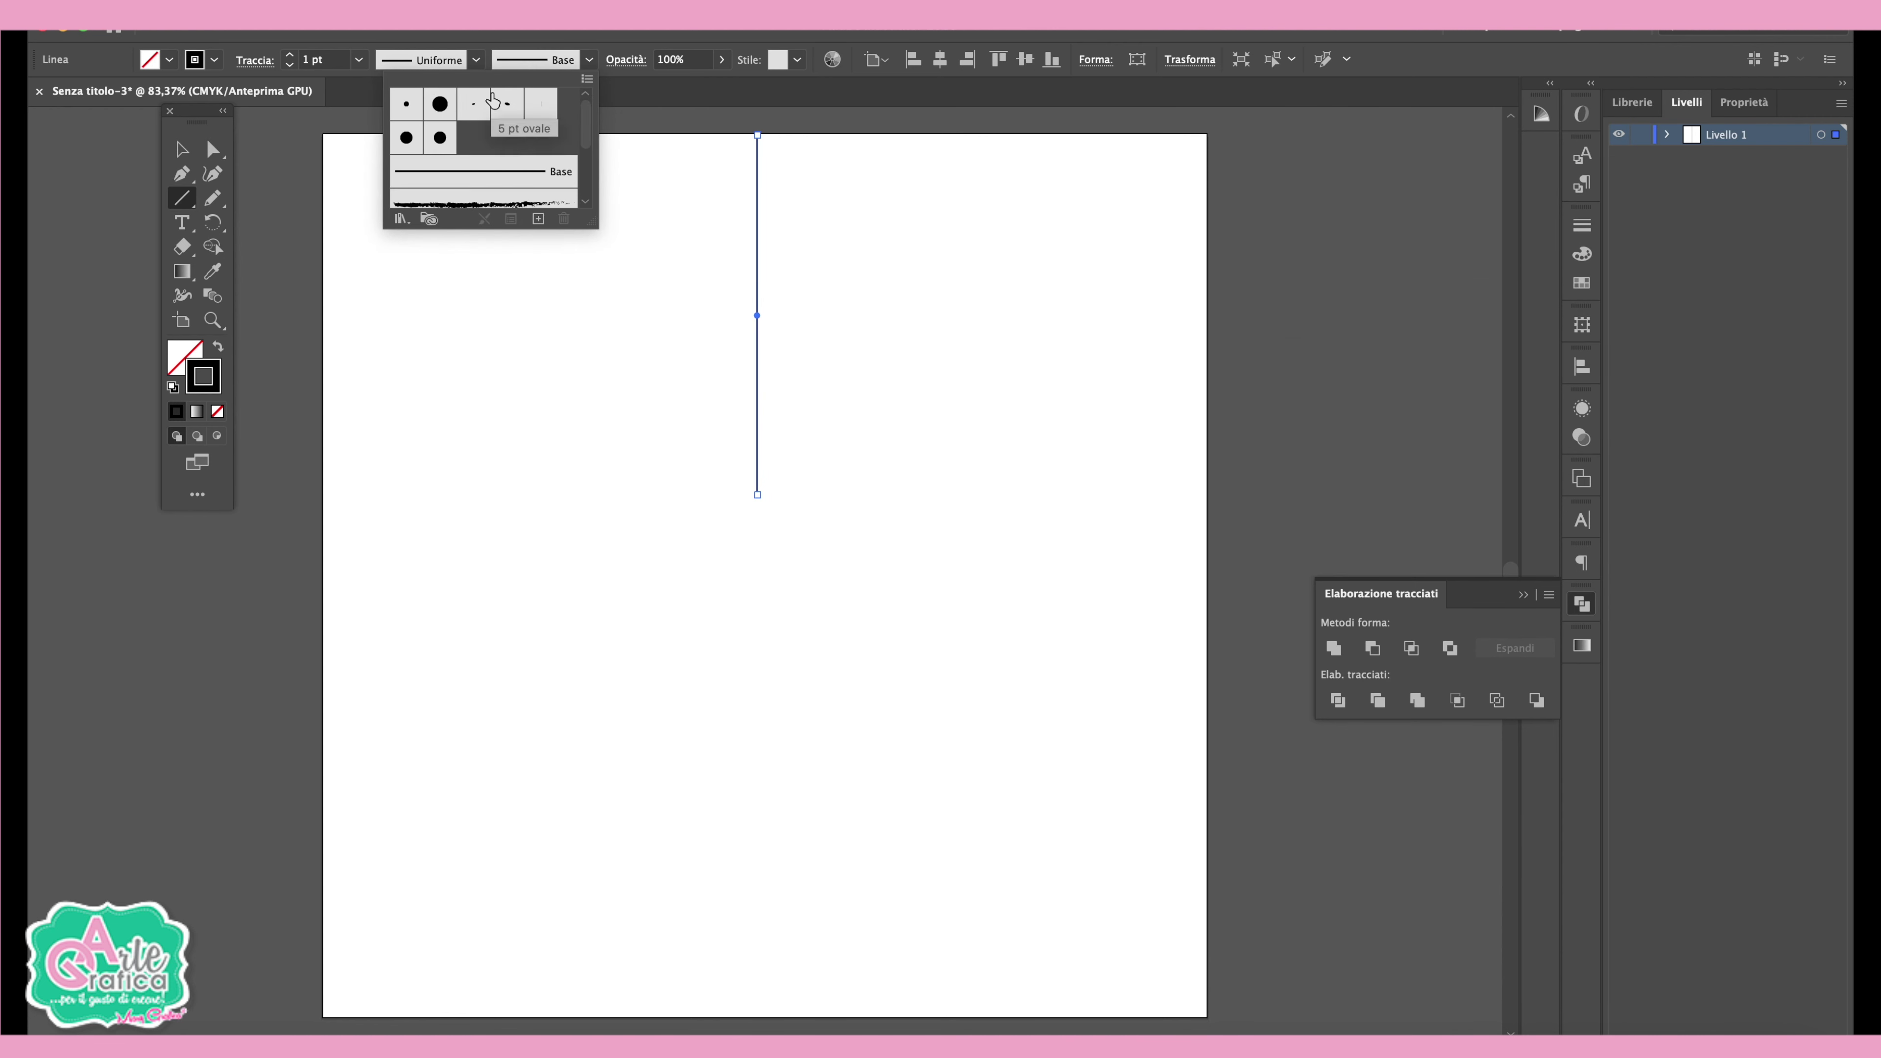
click(448, 65)
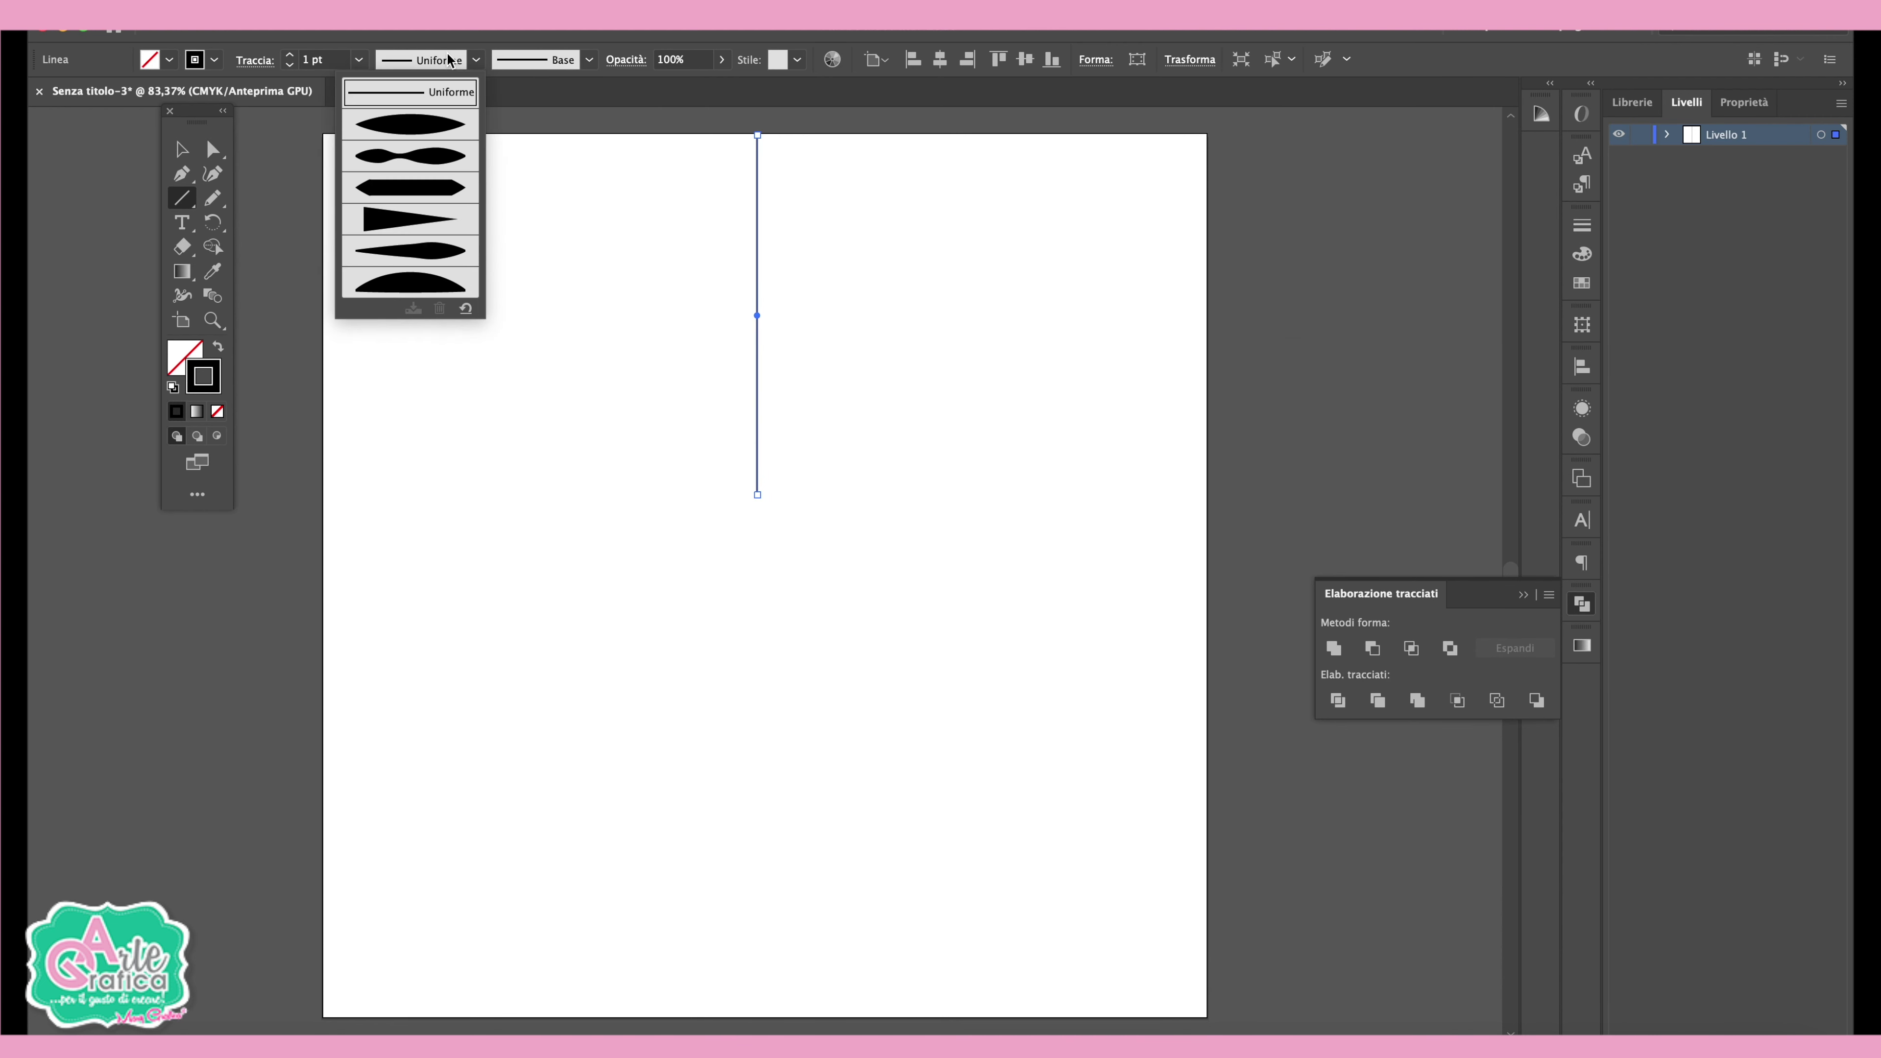
click(404, 226)
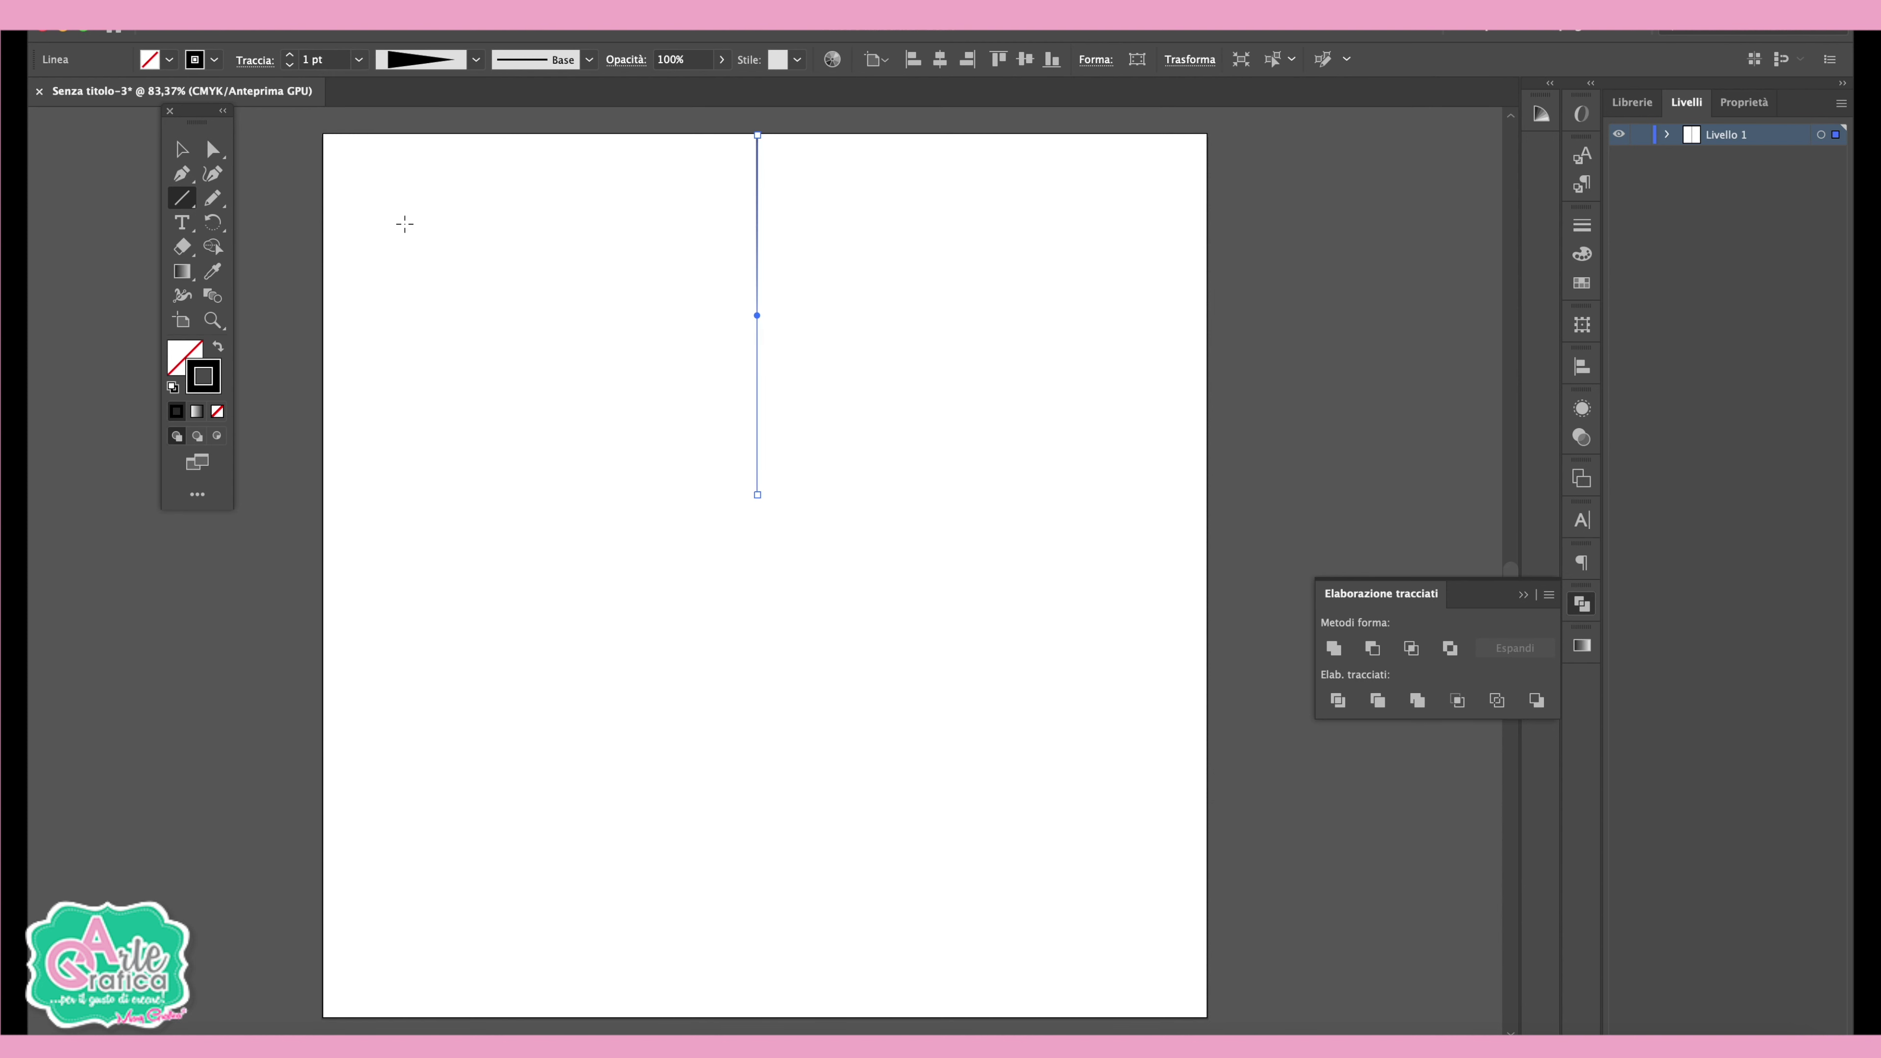
click(291, 57)
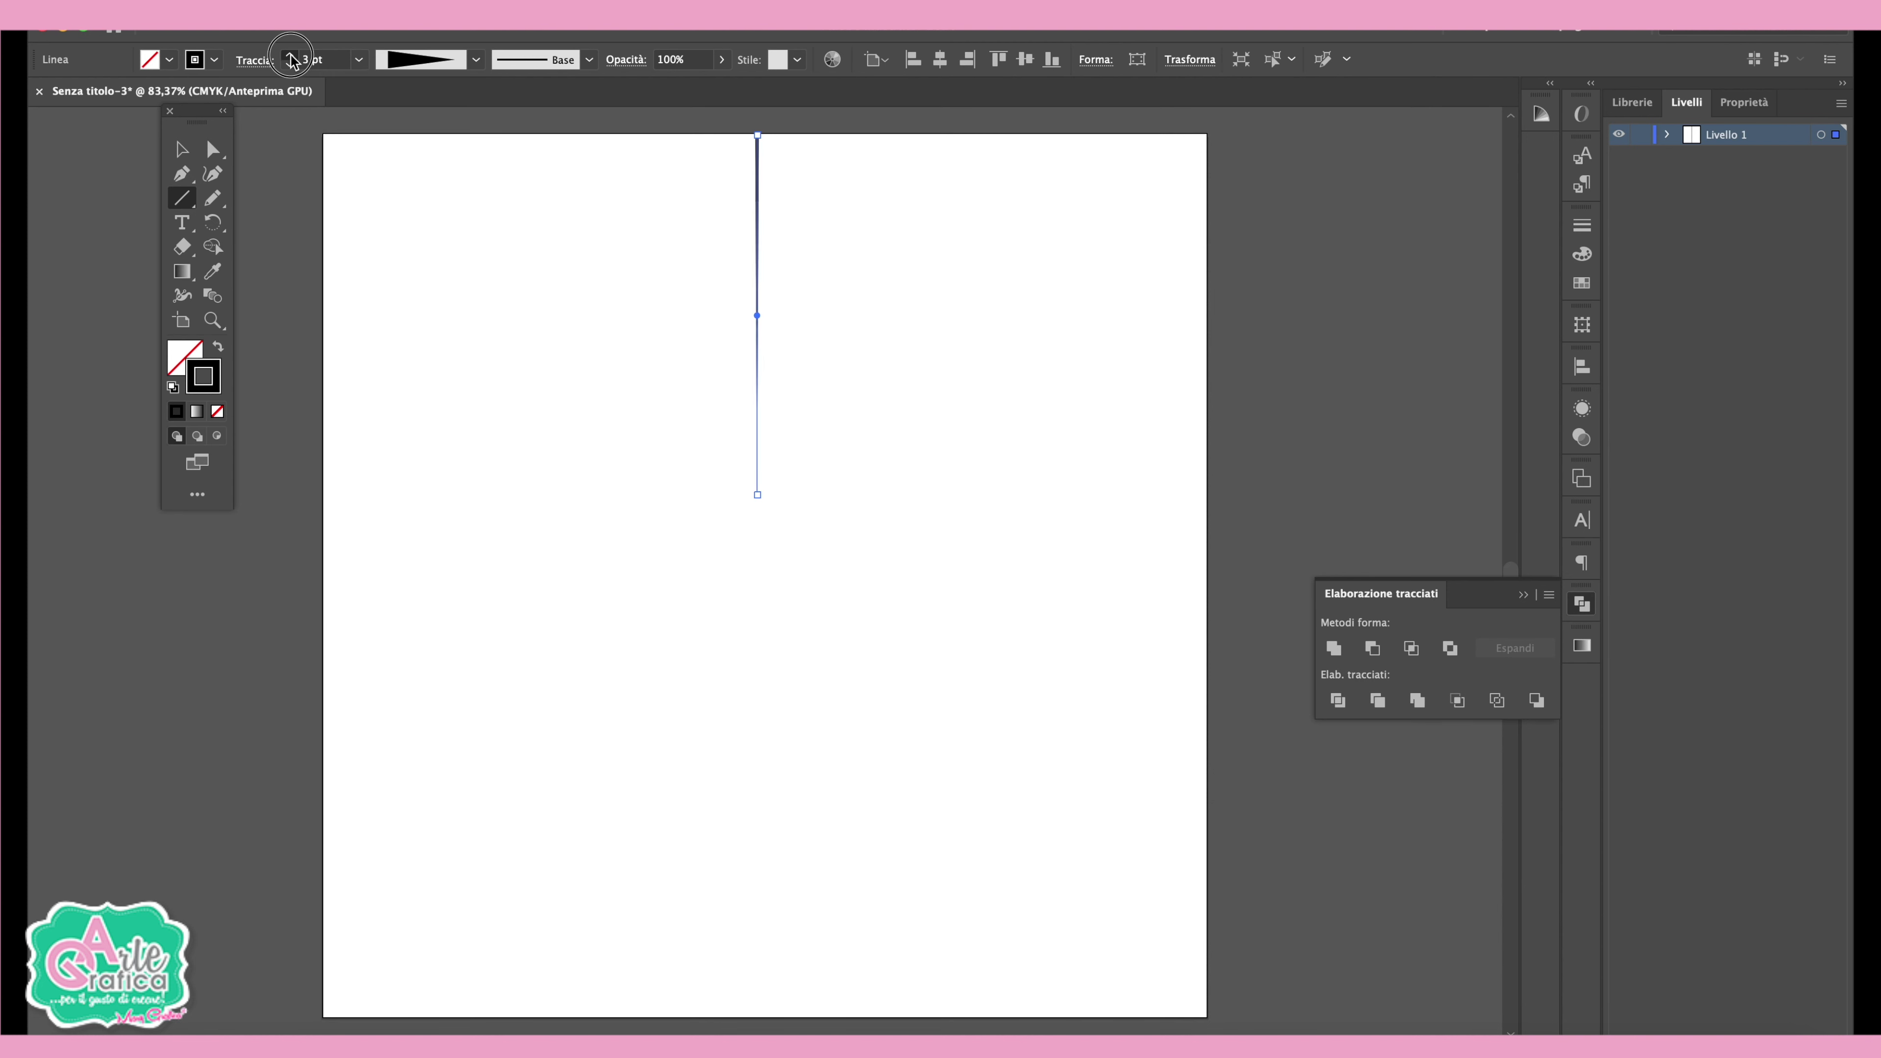
click(291, 59)
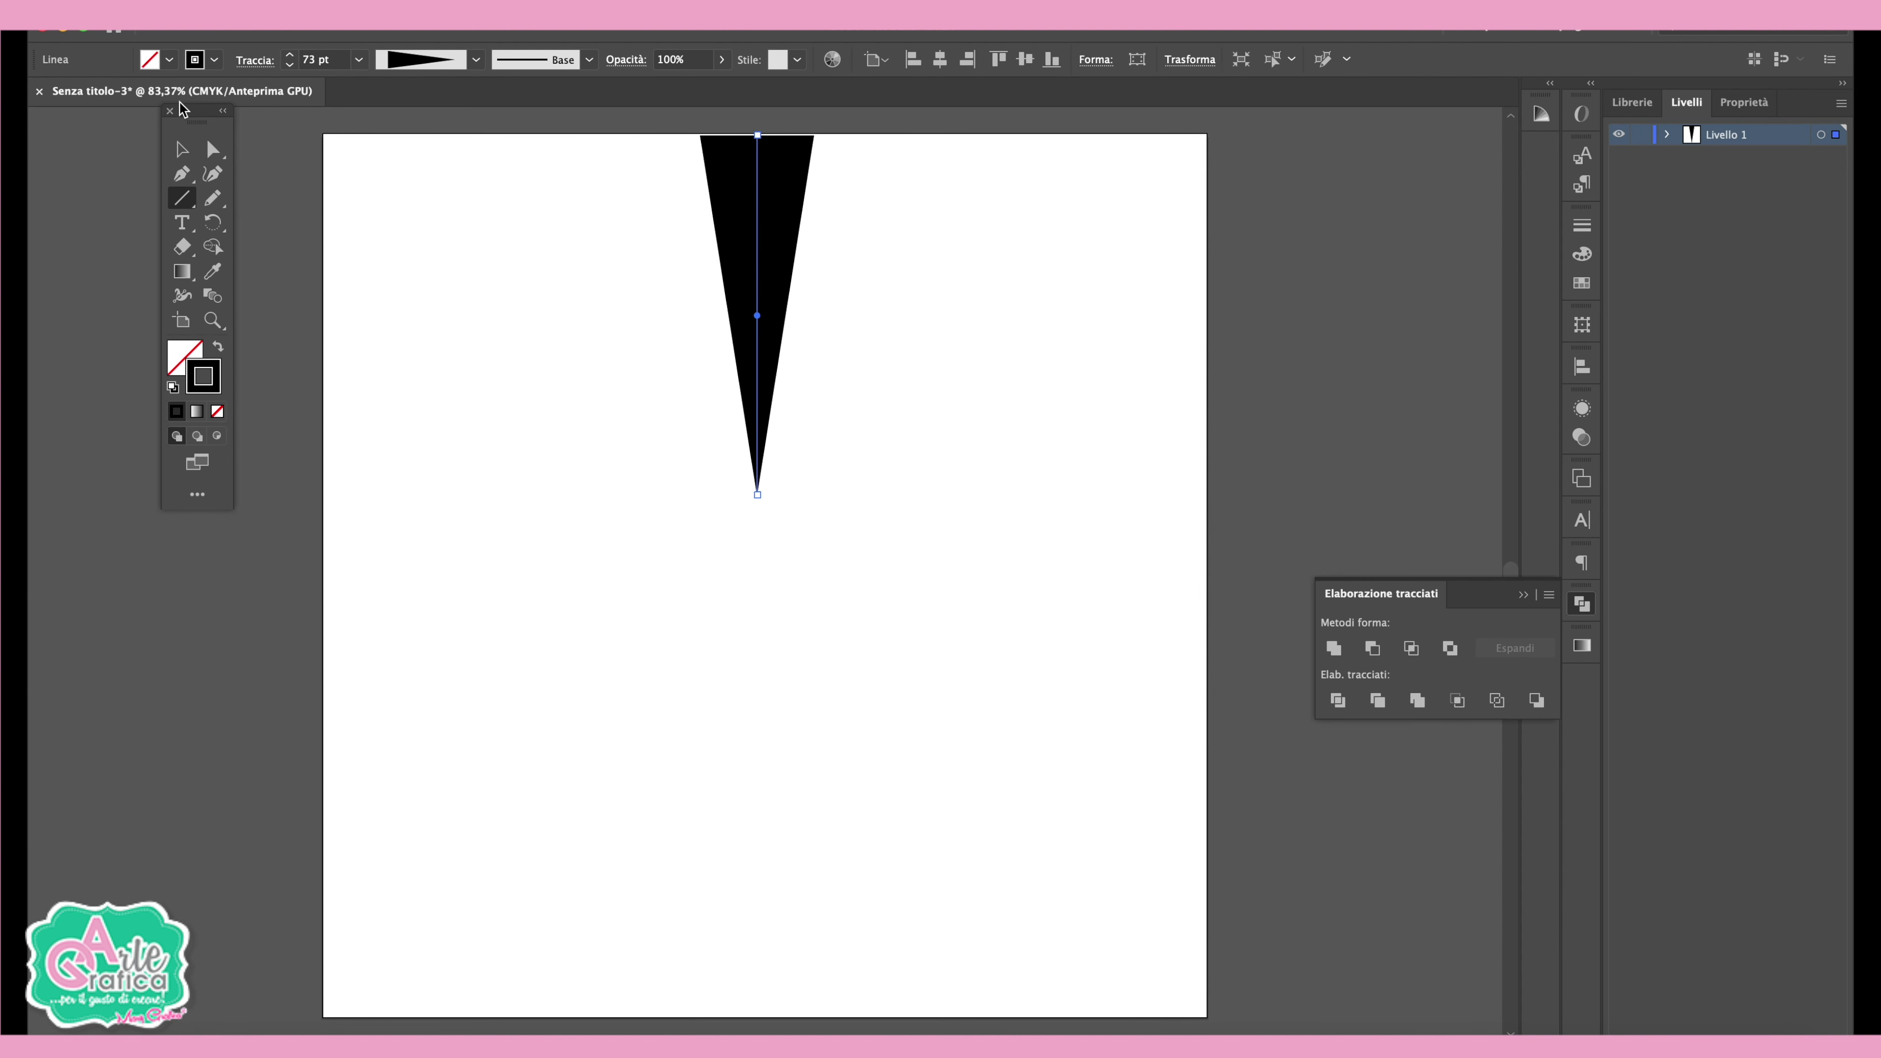
key(v)
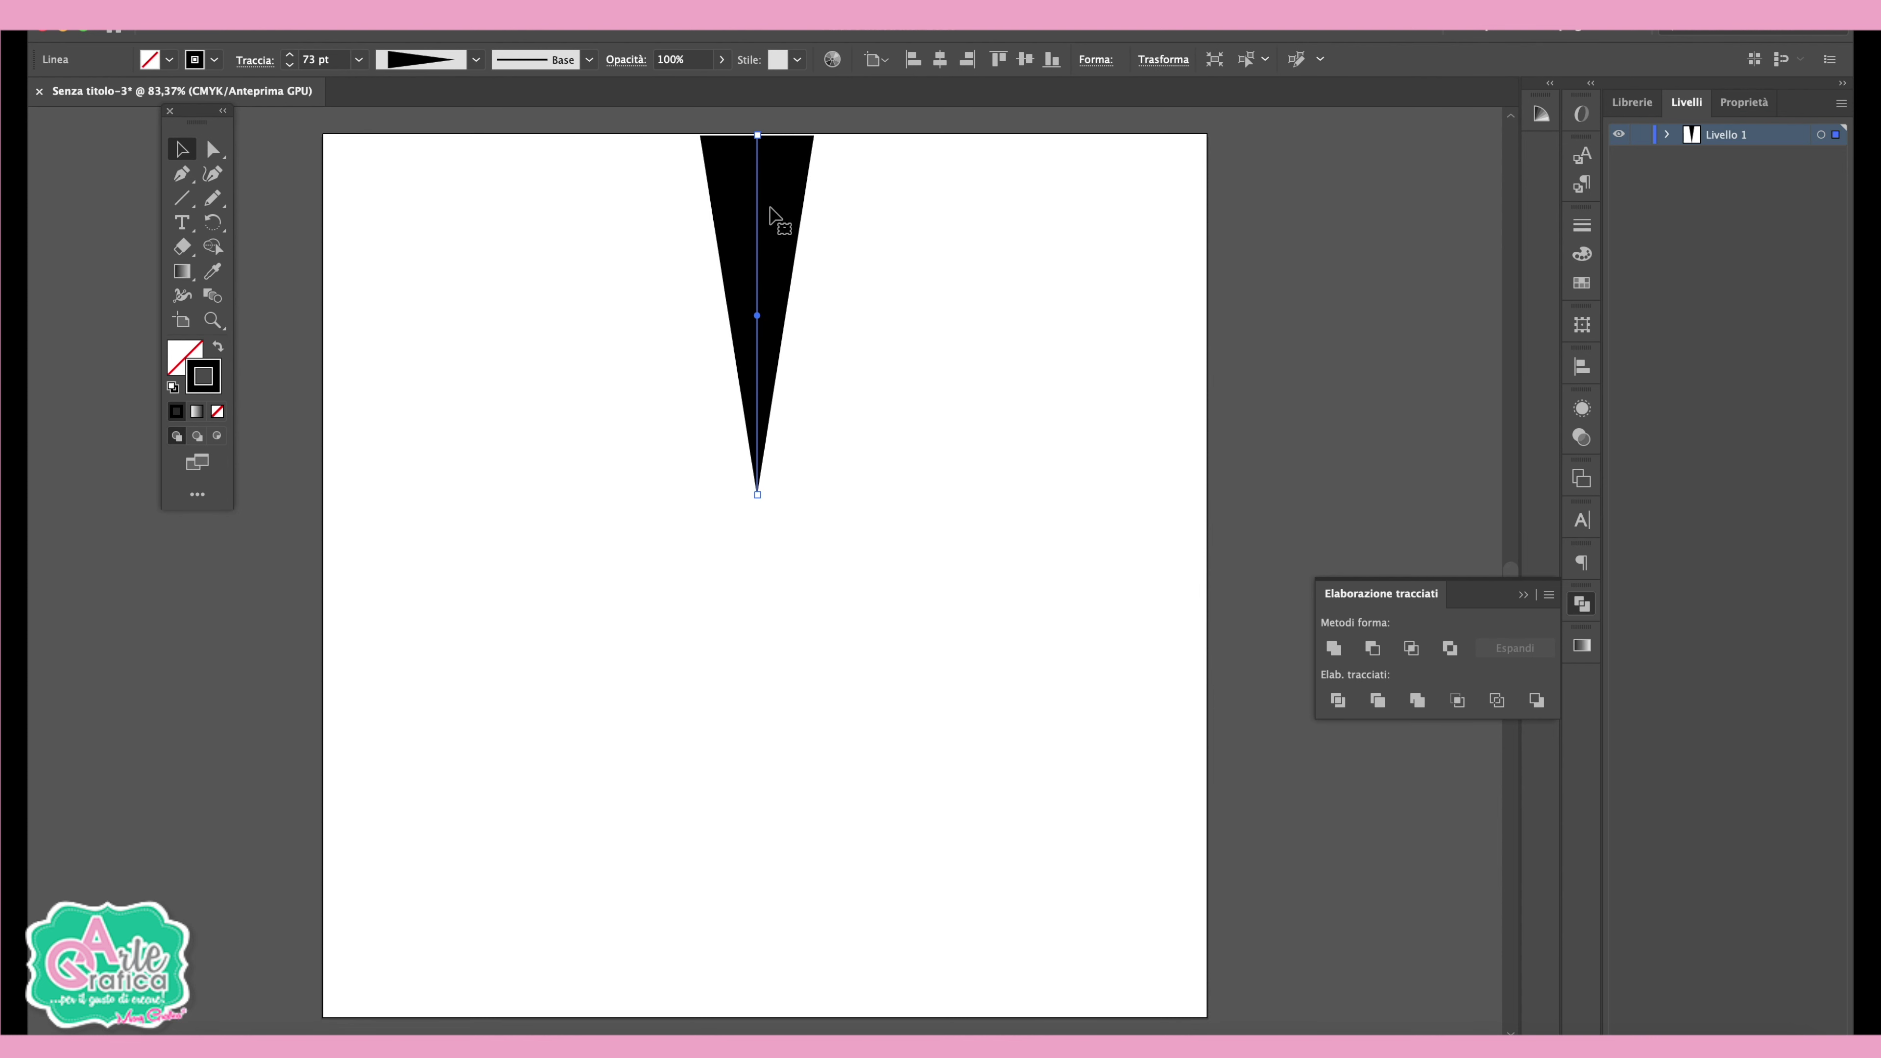
drag(771, 244, 790, 597)
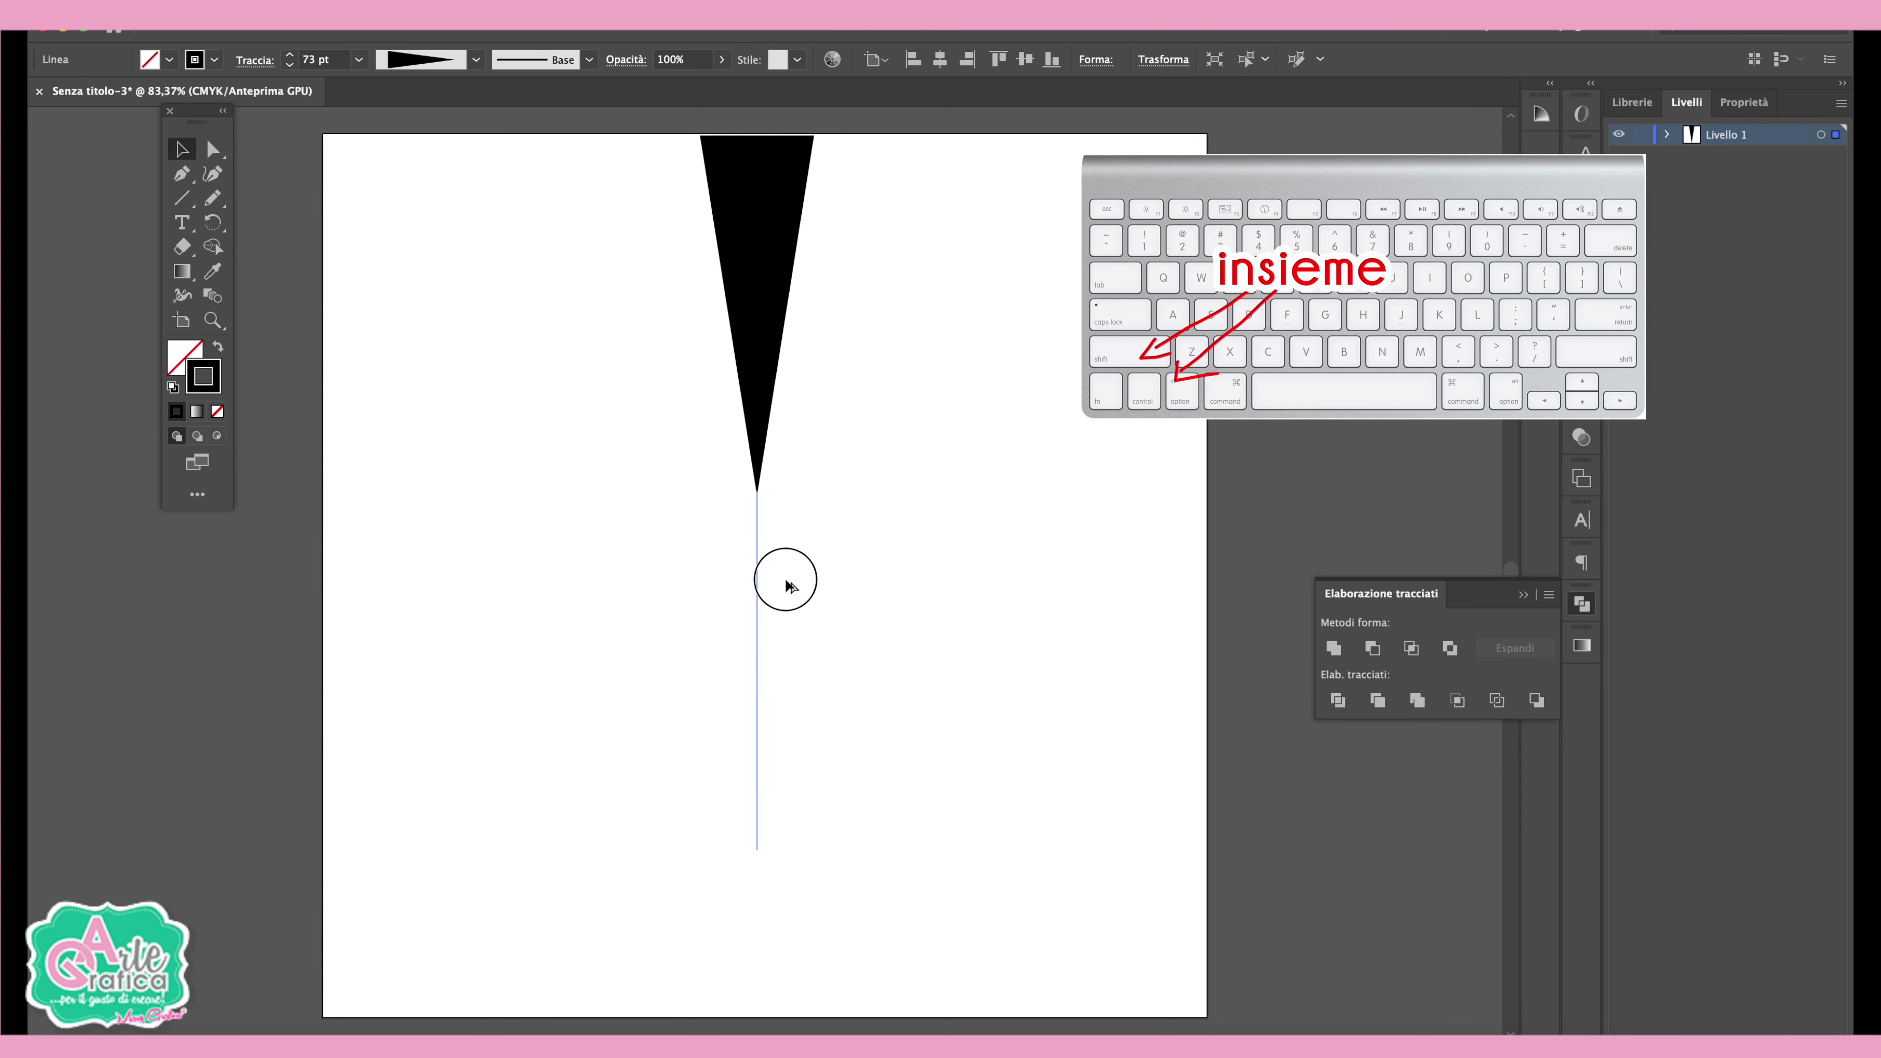
- Duplicate the wedge below, flip it 180°, and stretch it to the artboard bottom as an hourglass
drag(788, 597, 788, 593)
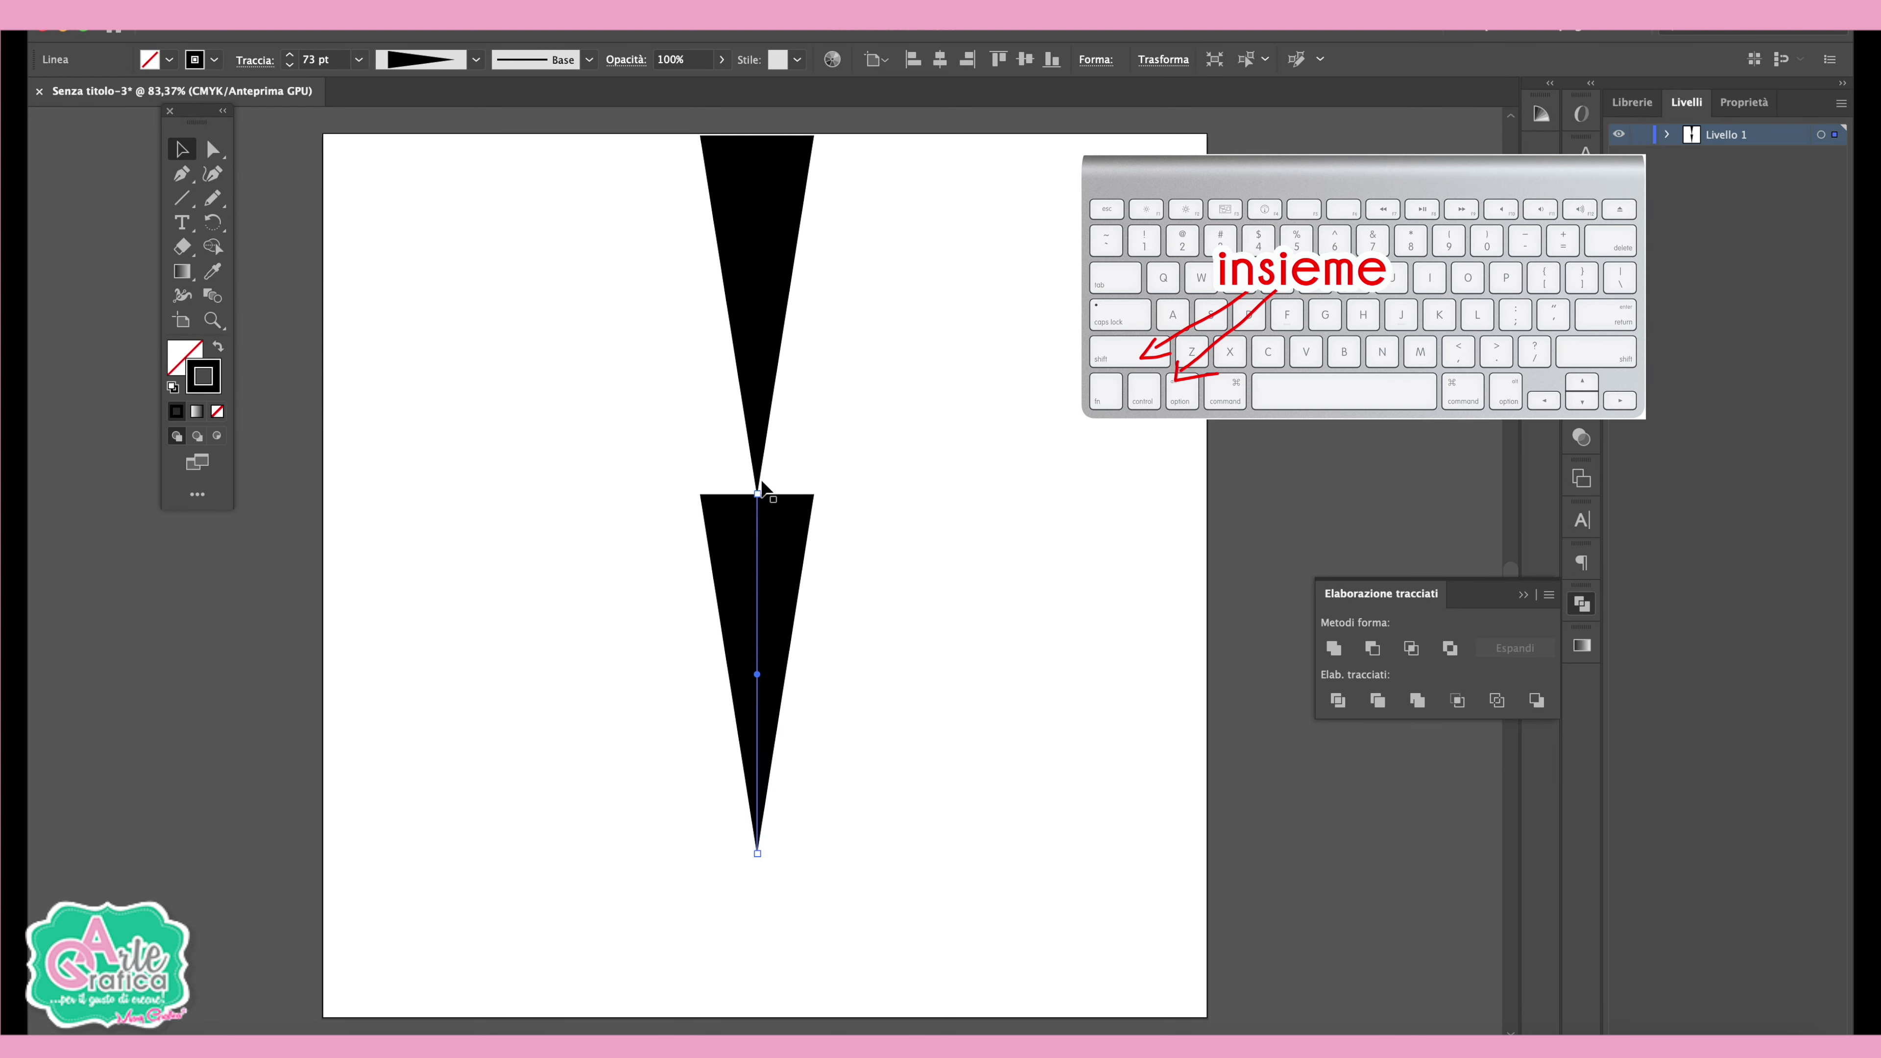
mouse_move(762, 489)
mouse_down()
mouse_move(1002, 999)
mouse_move(777, 1026)
mouse_up()
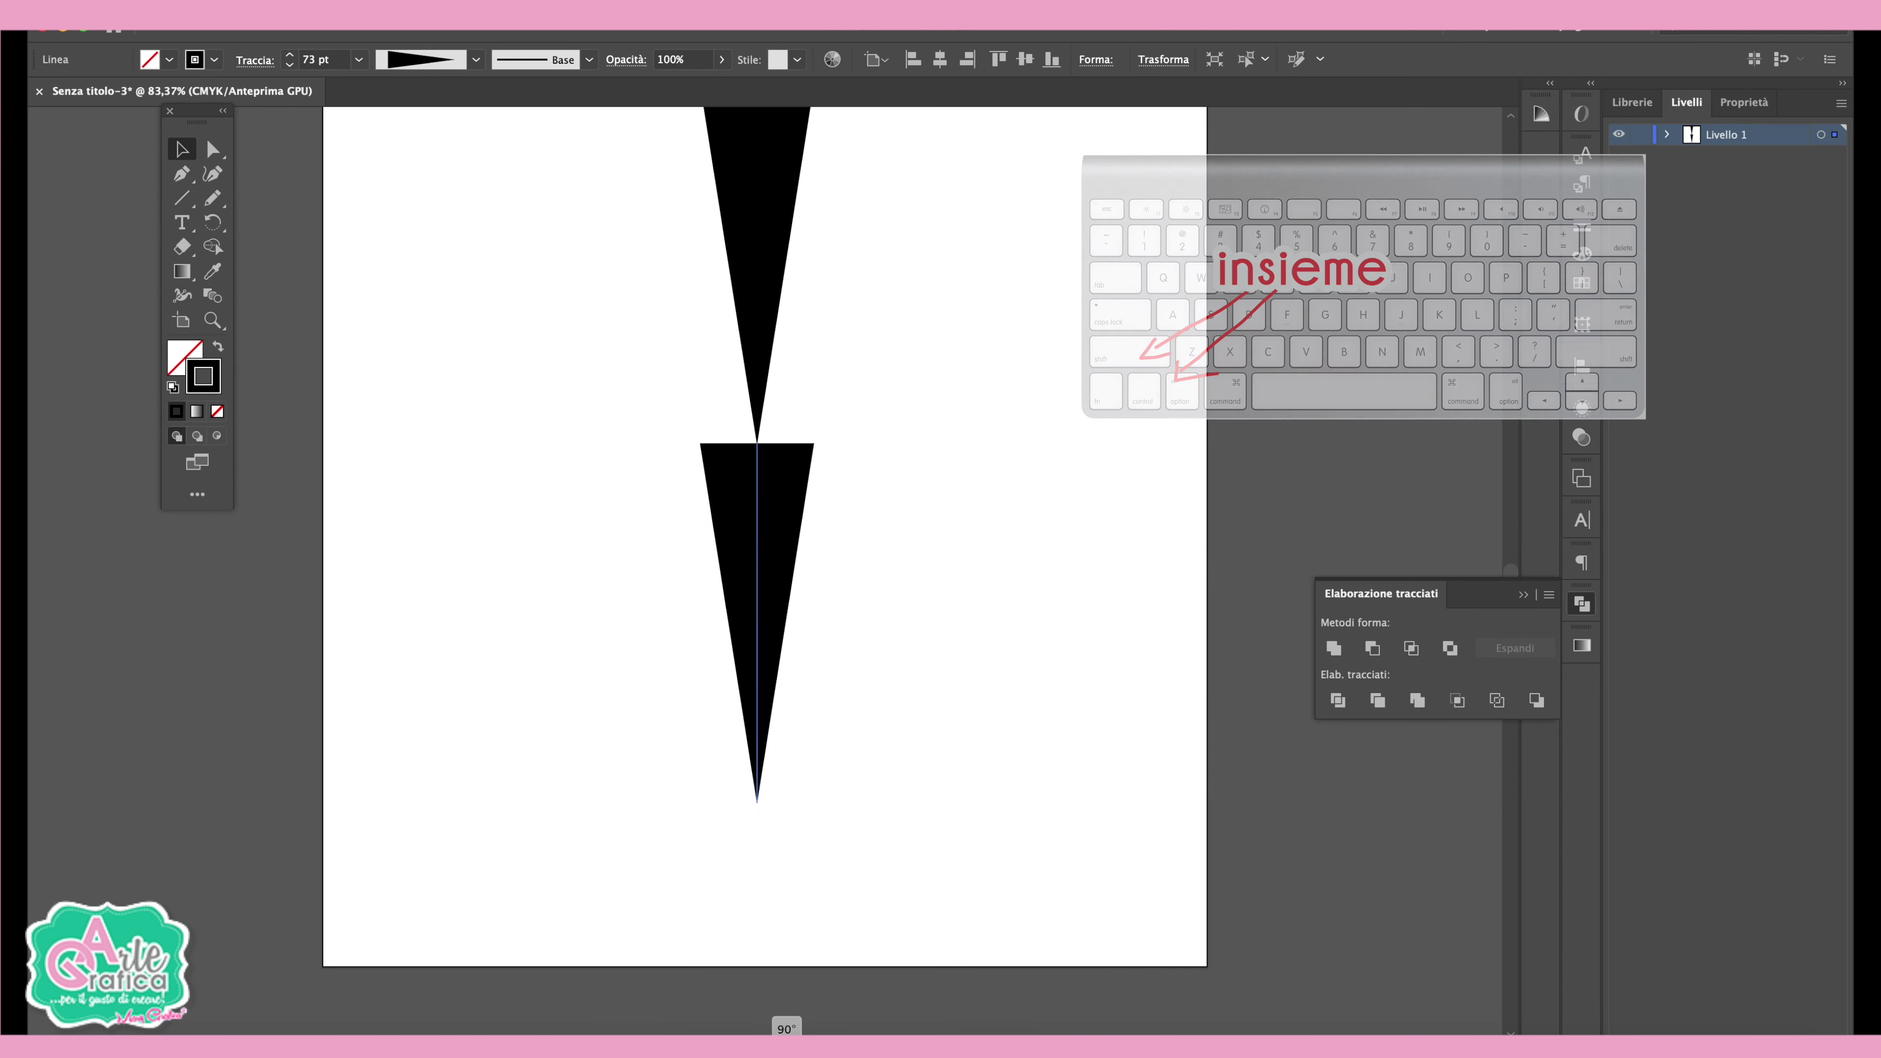
scroll(777, 1026, down, 5)
scroll(880, 496, up, 4)
drag(923, 954, 575, 336)
scroll(747, 781, down, 5)
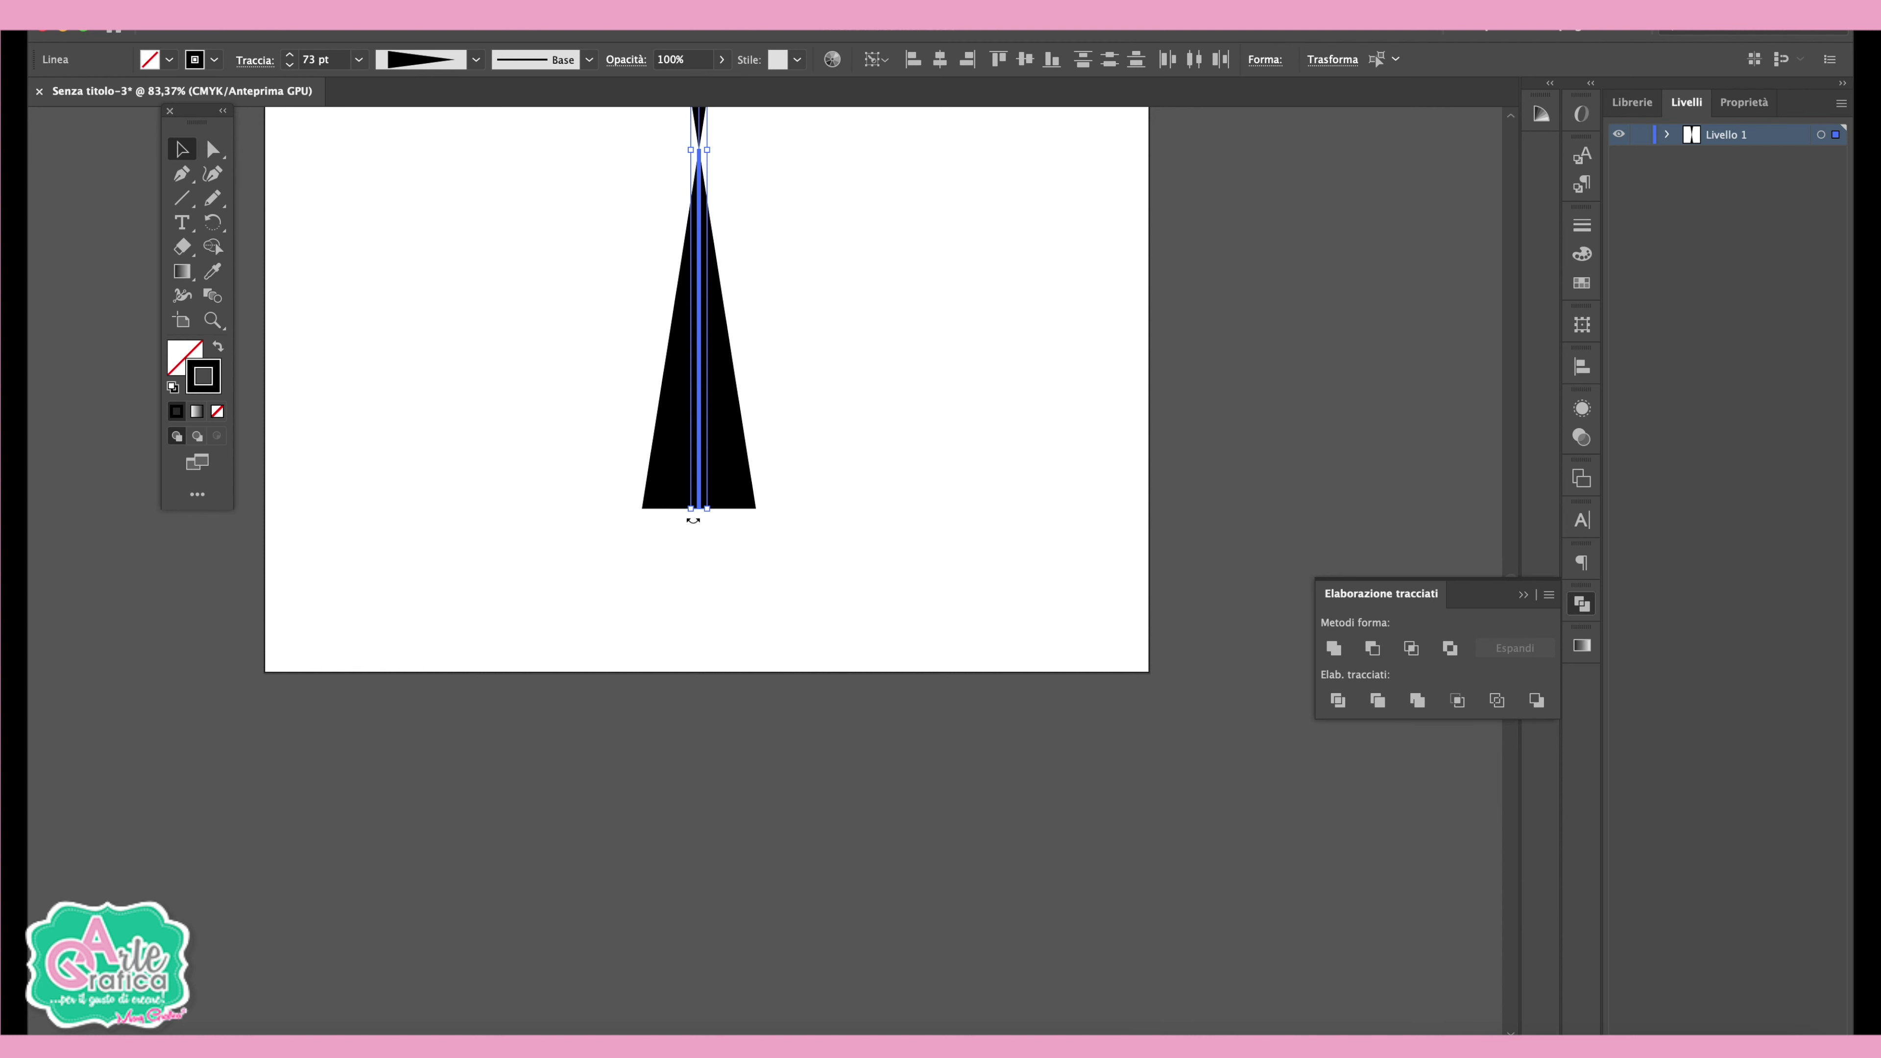
drag(700, 511, 677, 674)
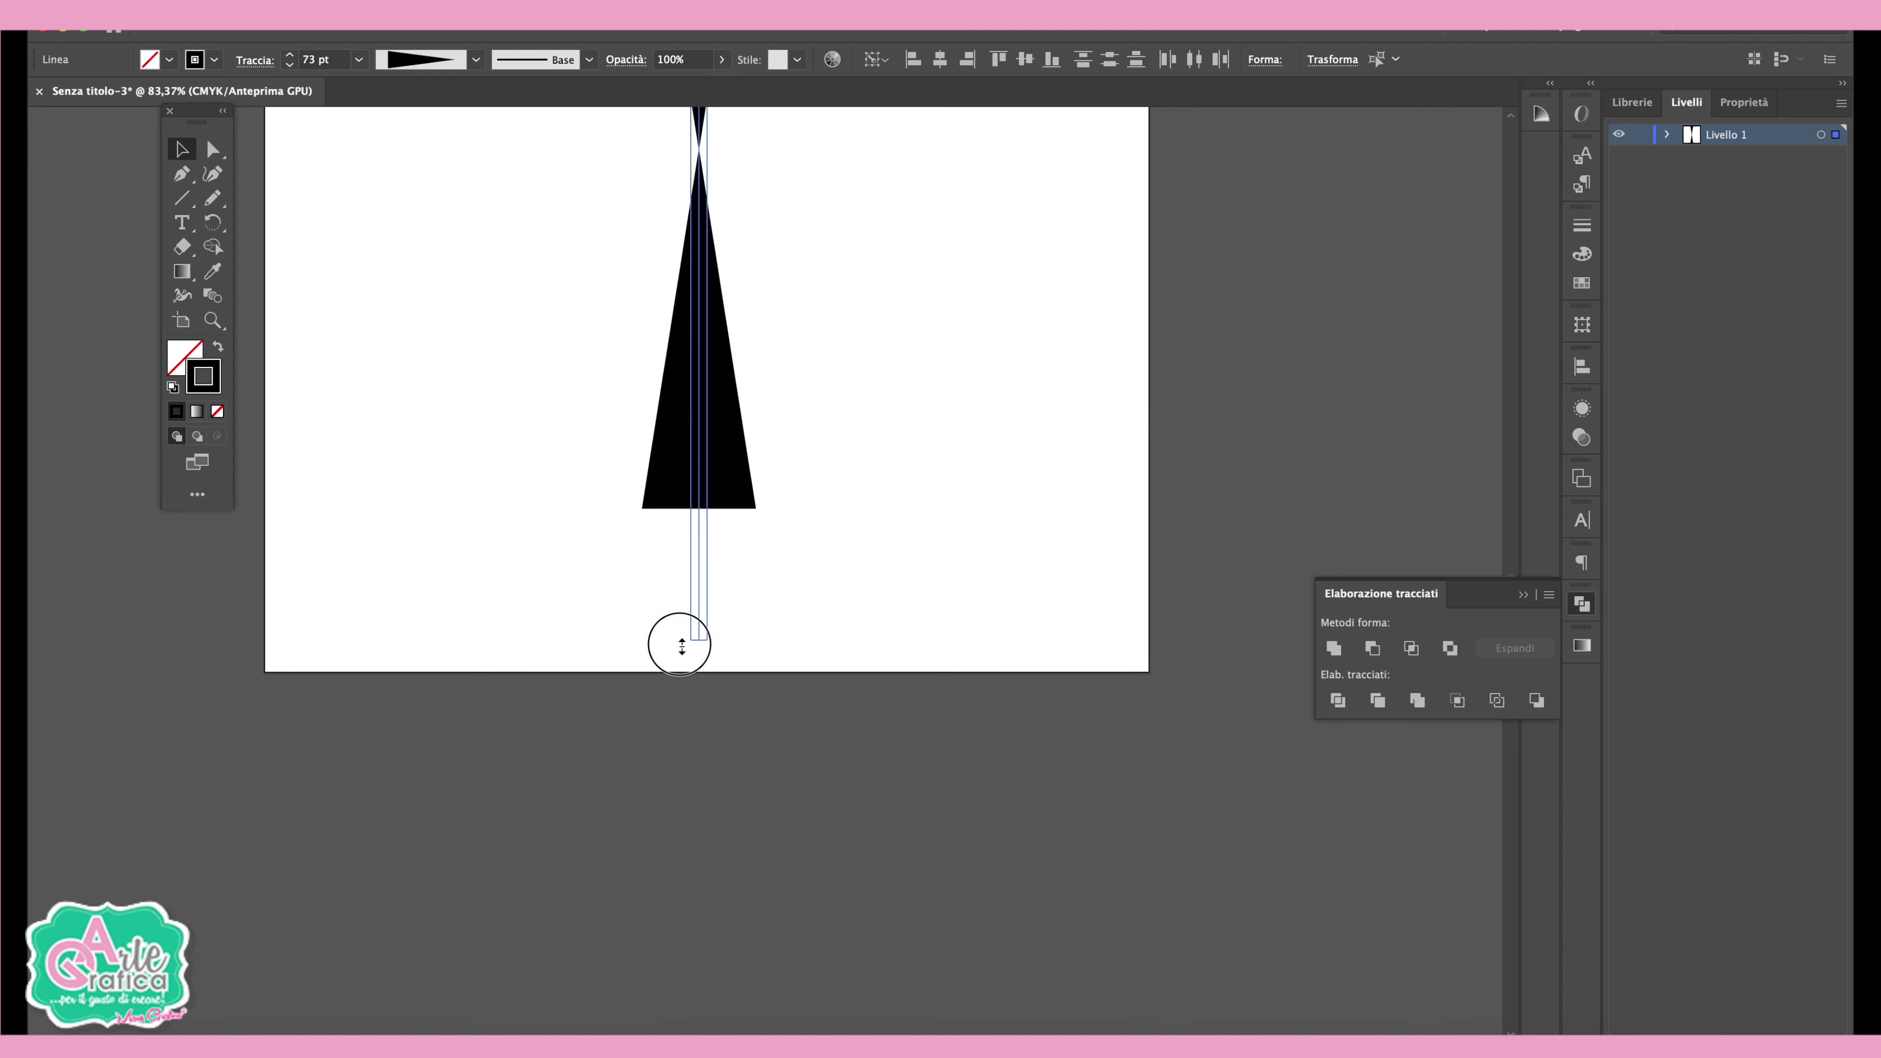
scroll(867, 385, up, 5)
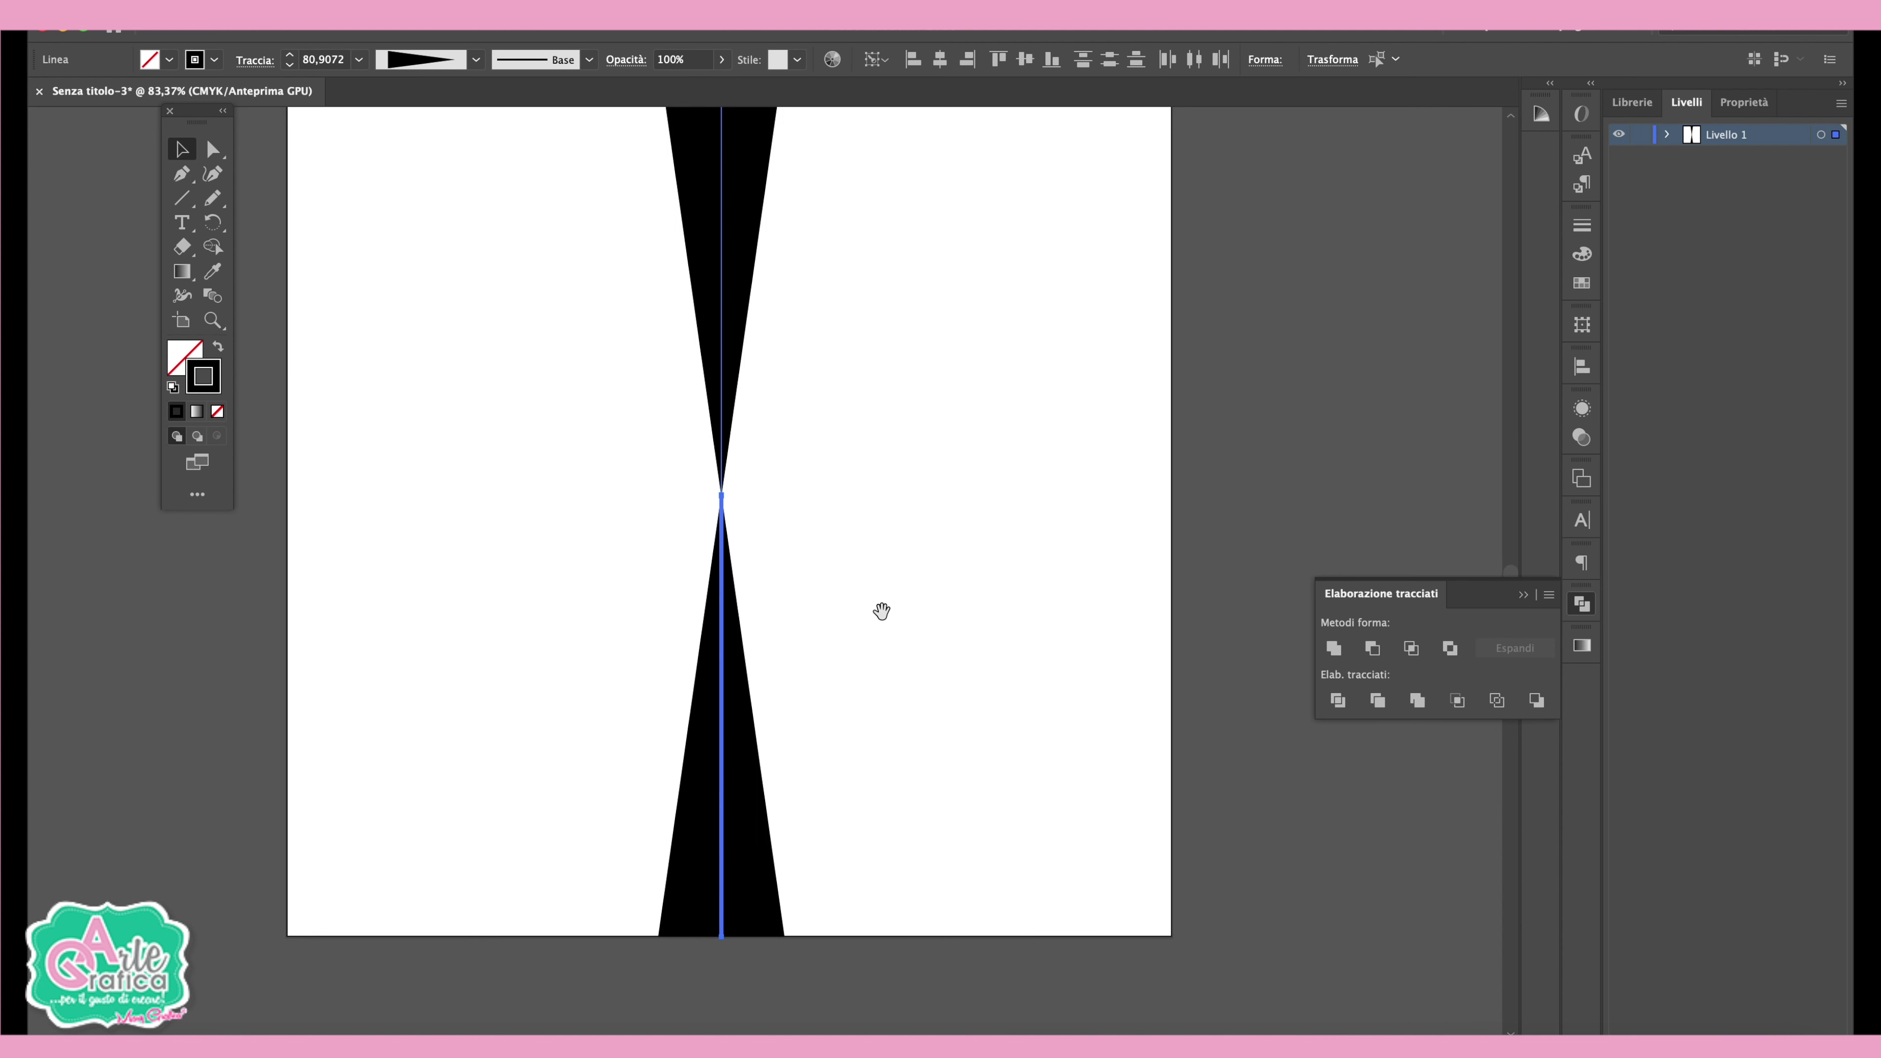
- Group the hourglass, centre it on the artboard, and outline its strokes into filled shapes
click(296, 14)
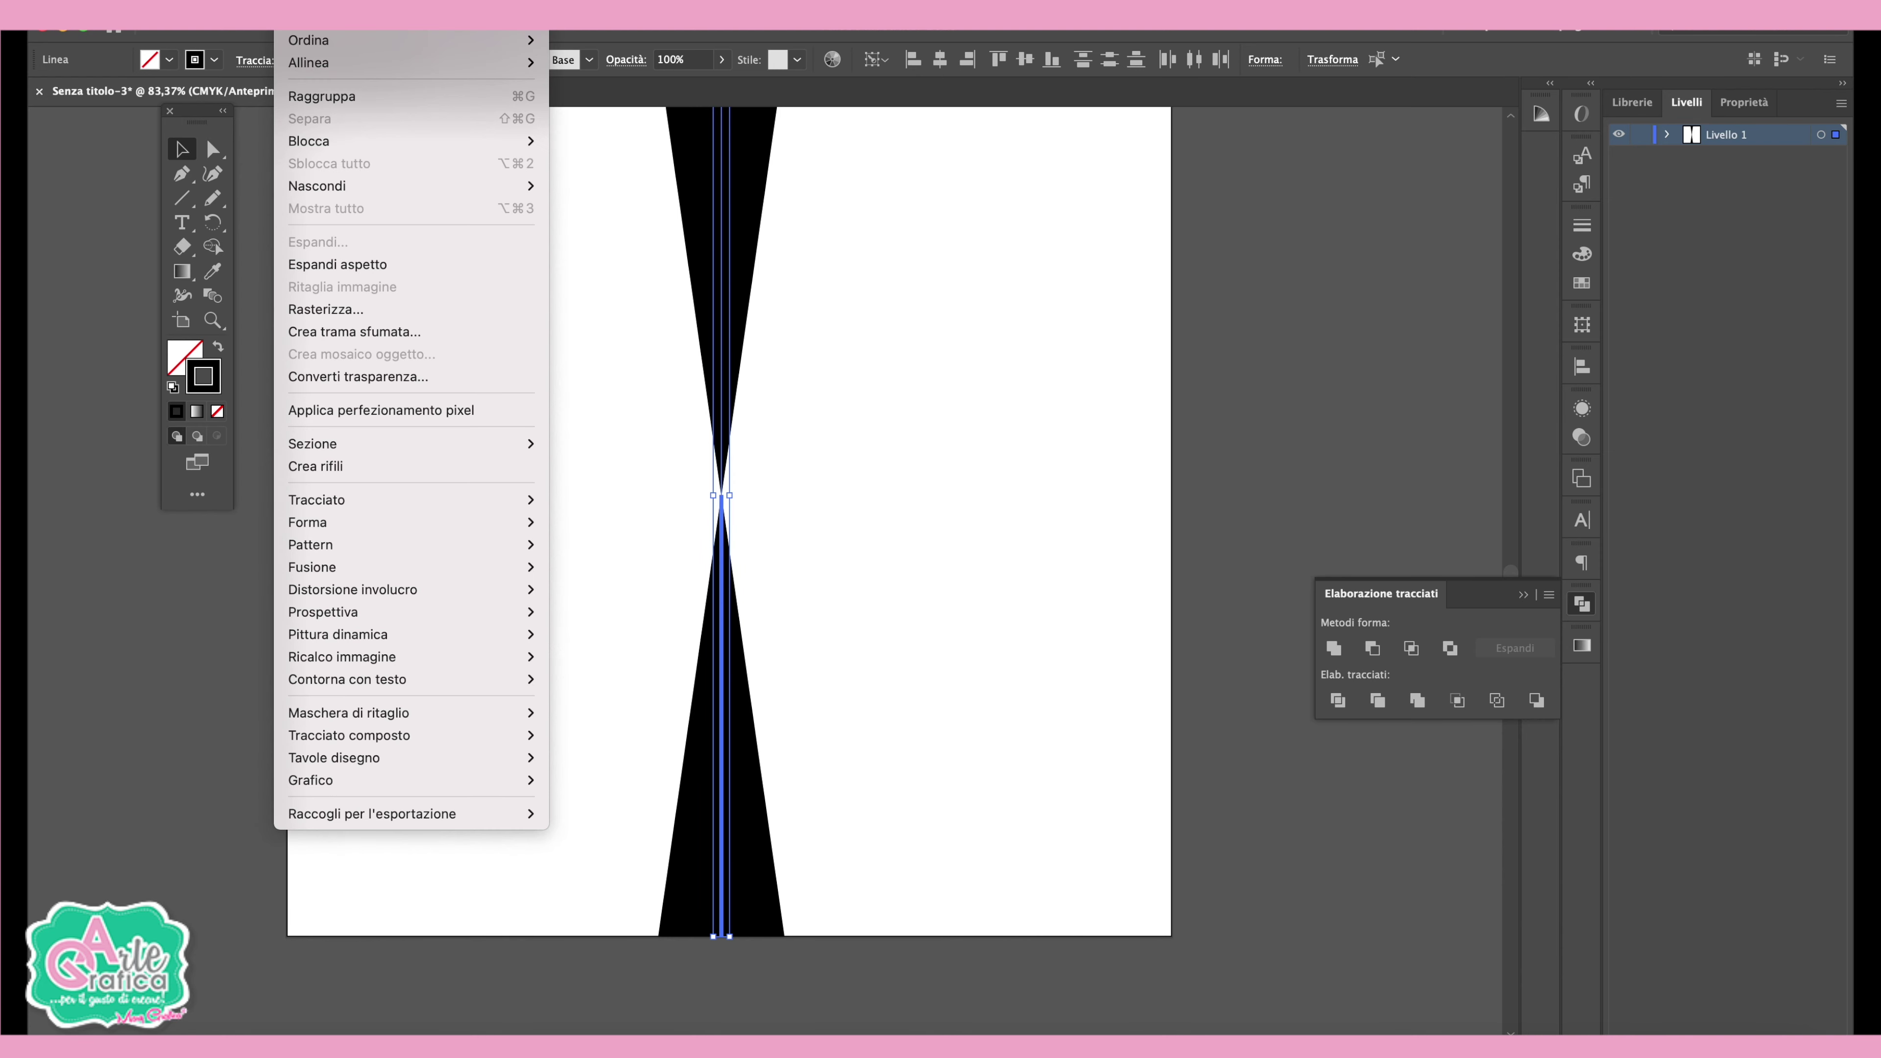
click(340, 93)
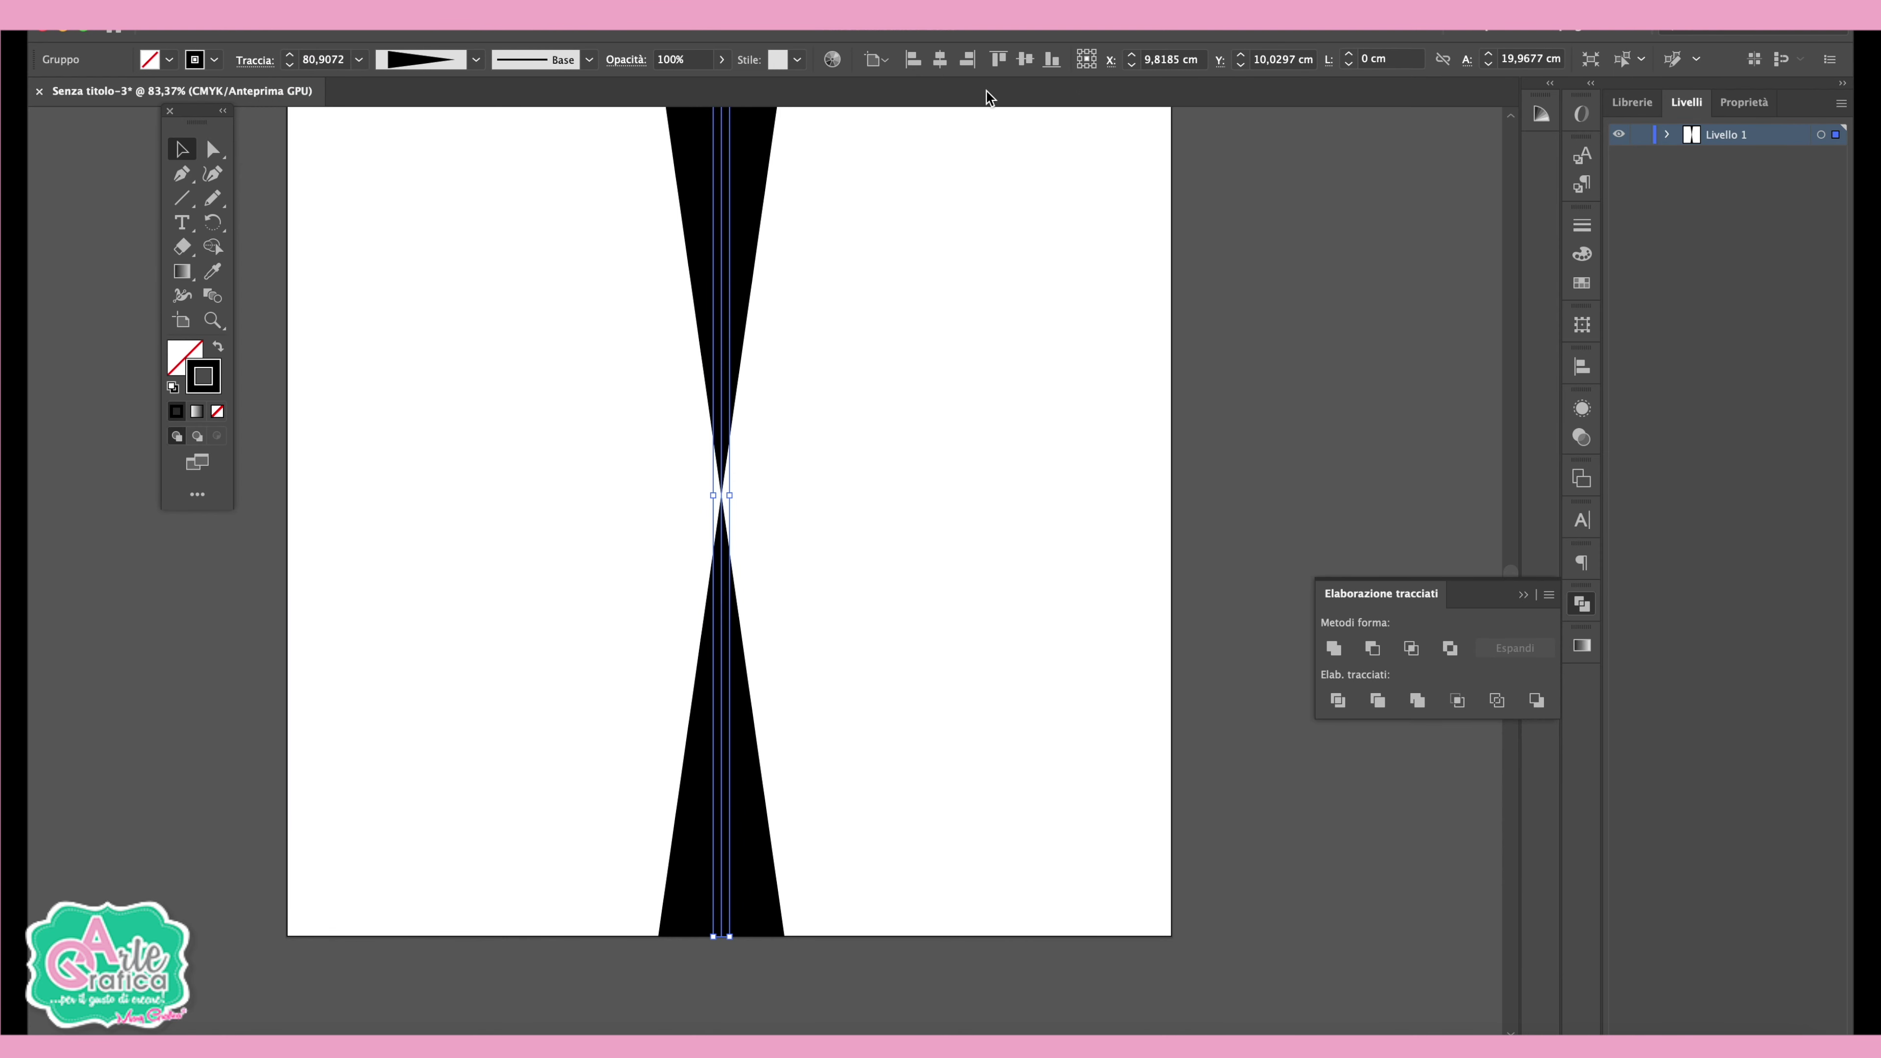
click(876, 59)
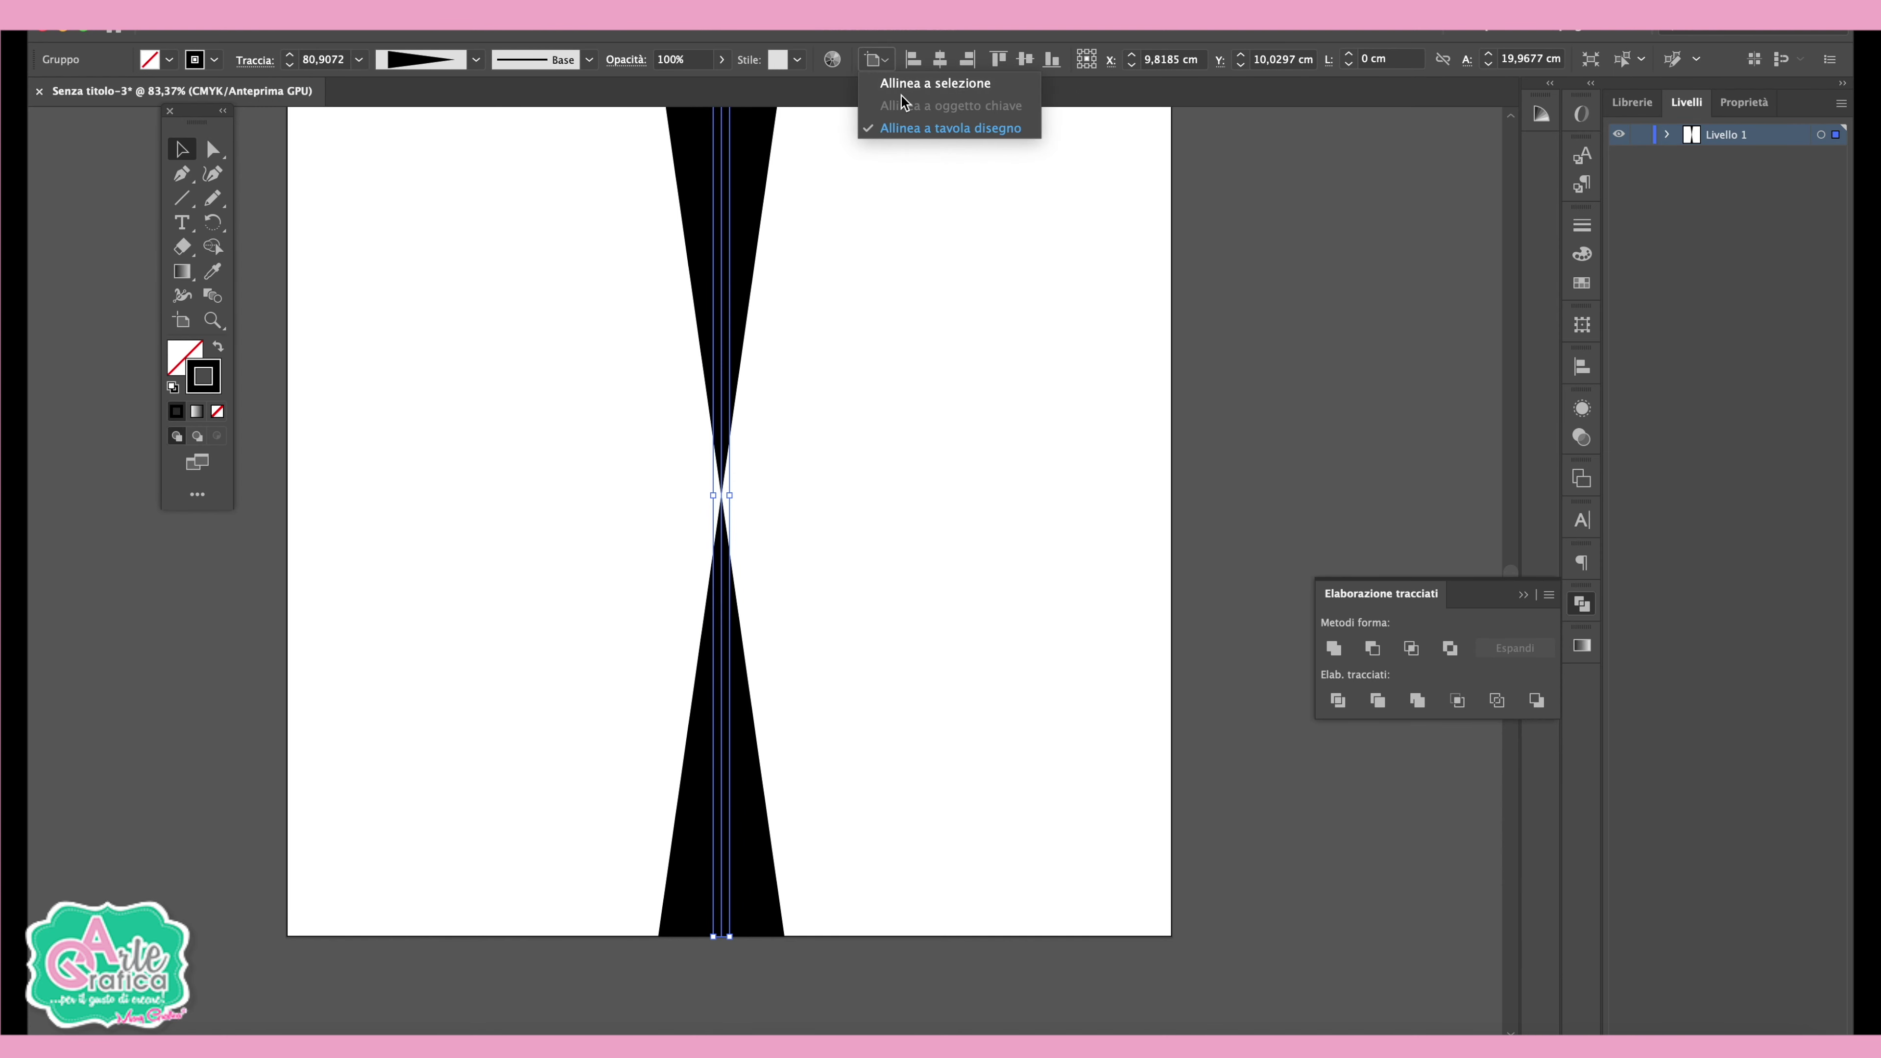
click(936, 129)
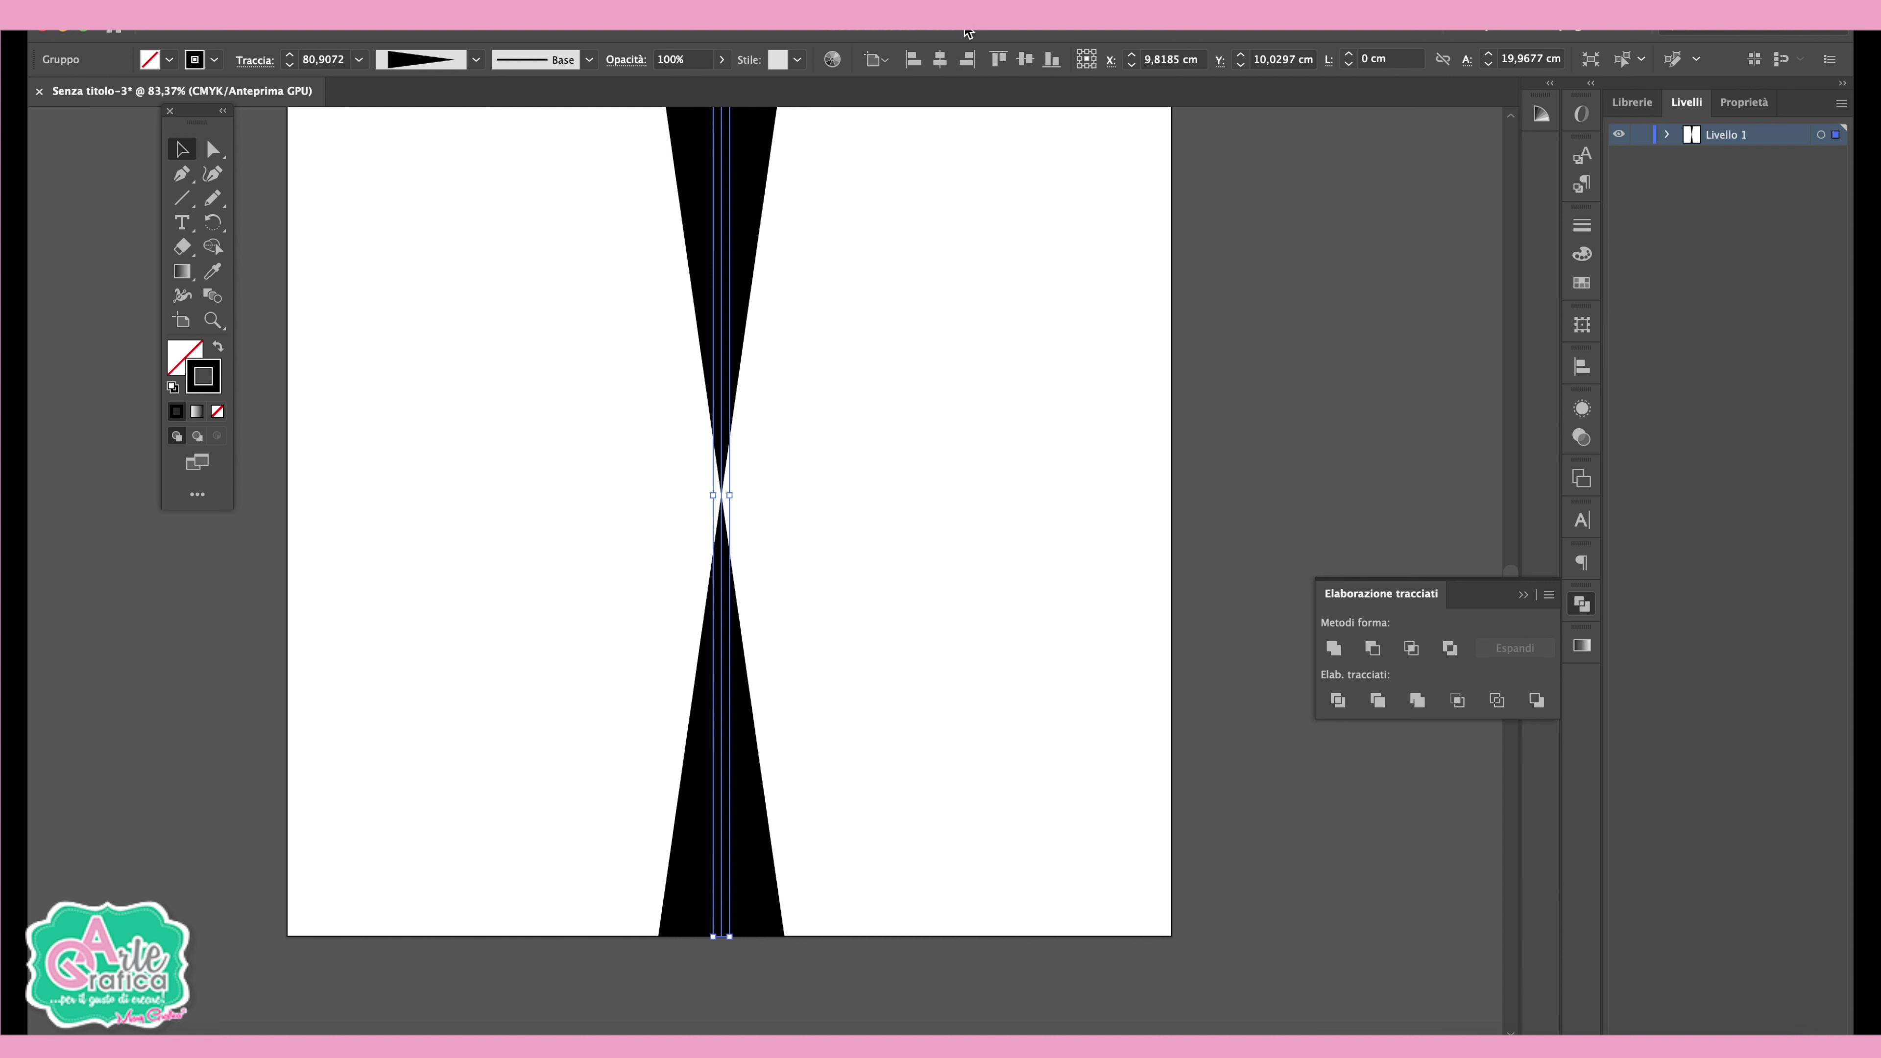
click(941, 60)
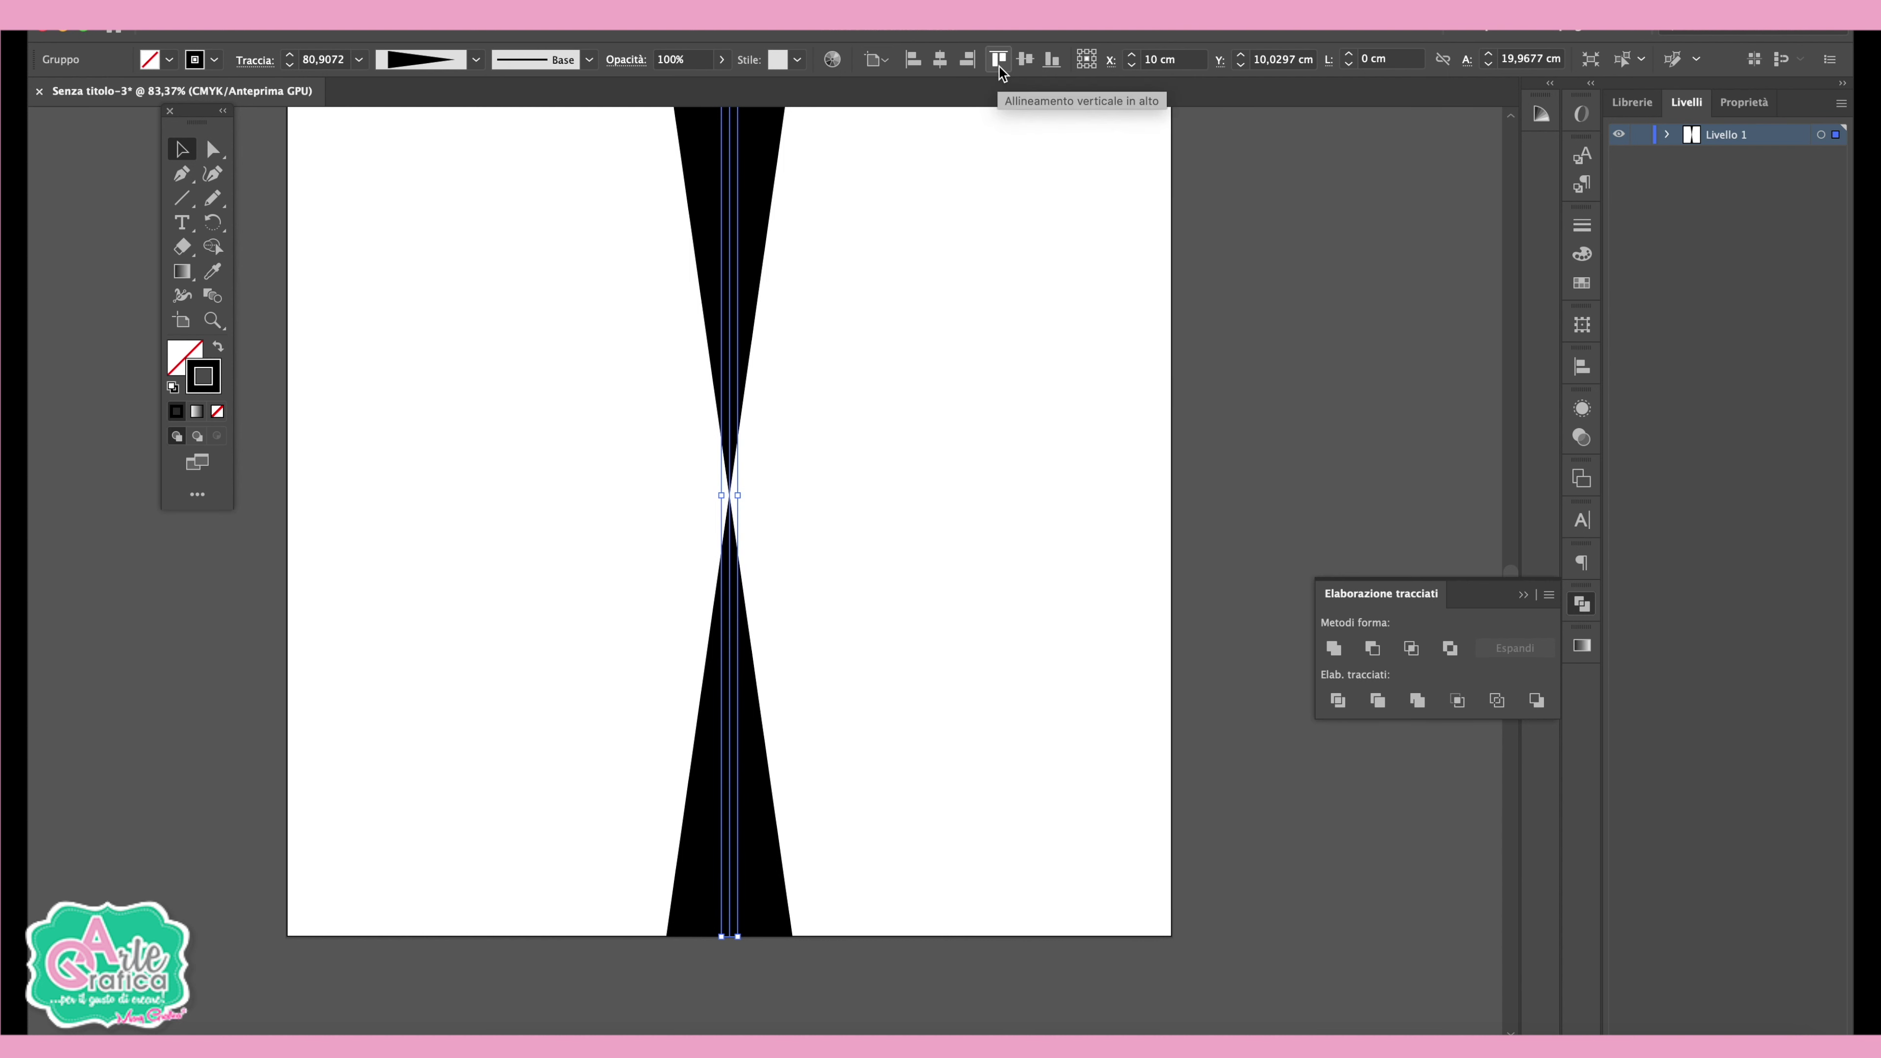
click(1027, 62)
scroll(1067, 333, up, 2)
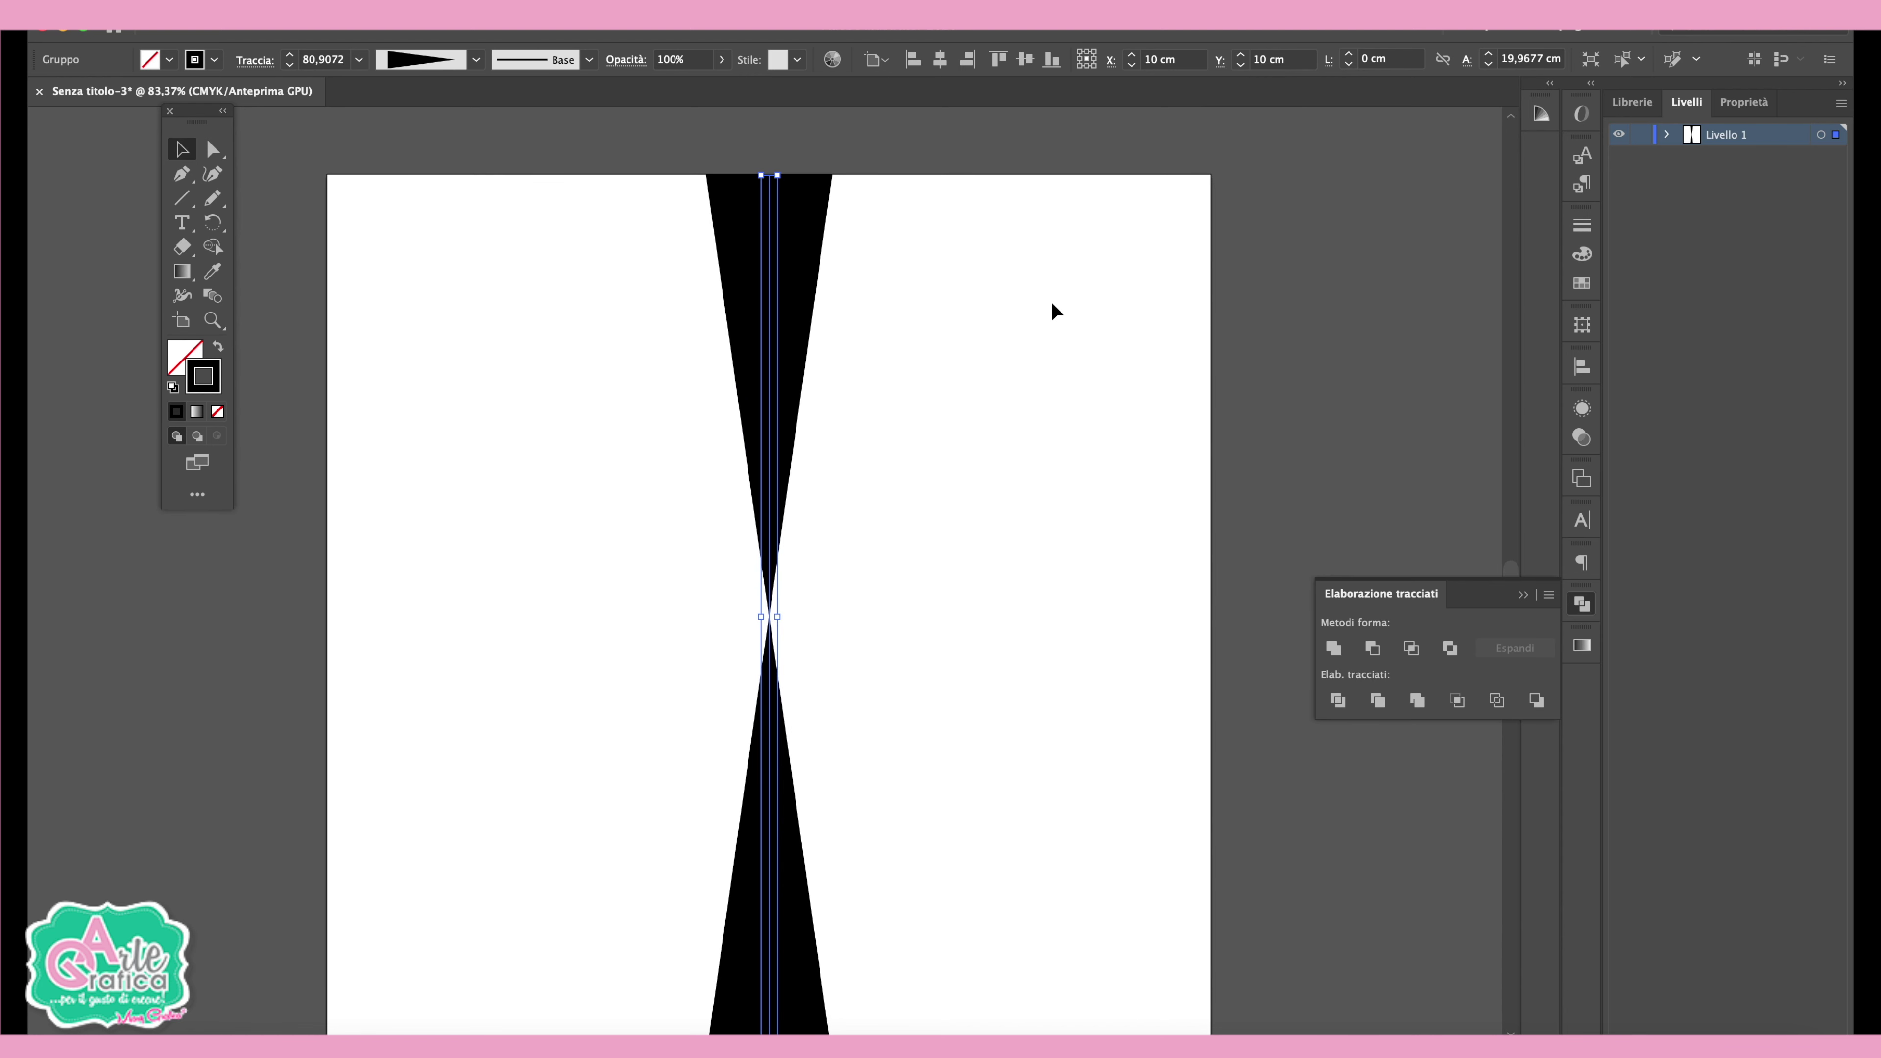
click(296, 14)
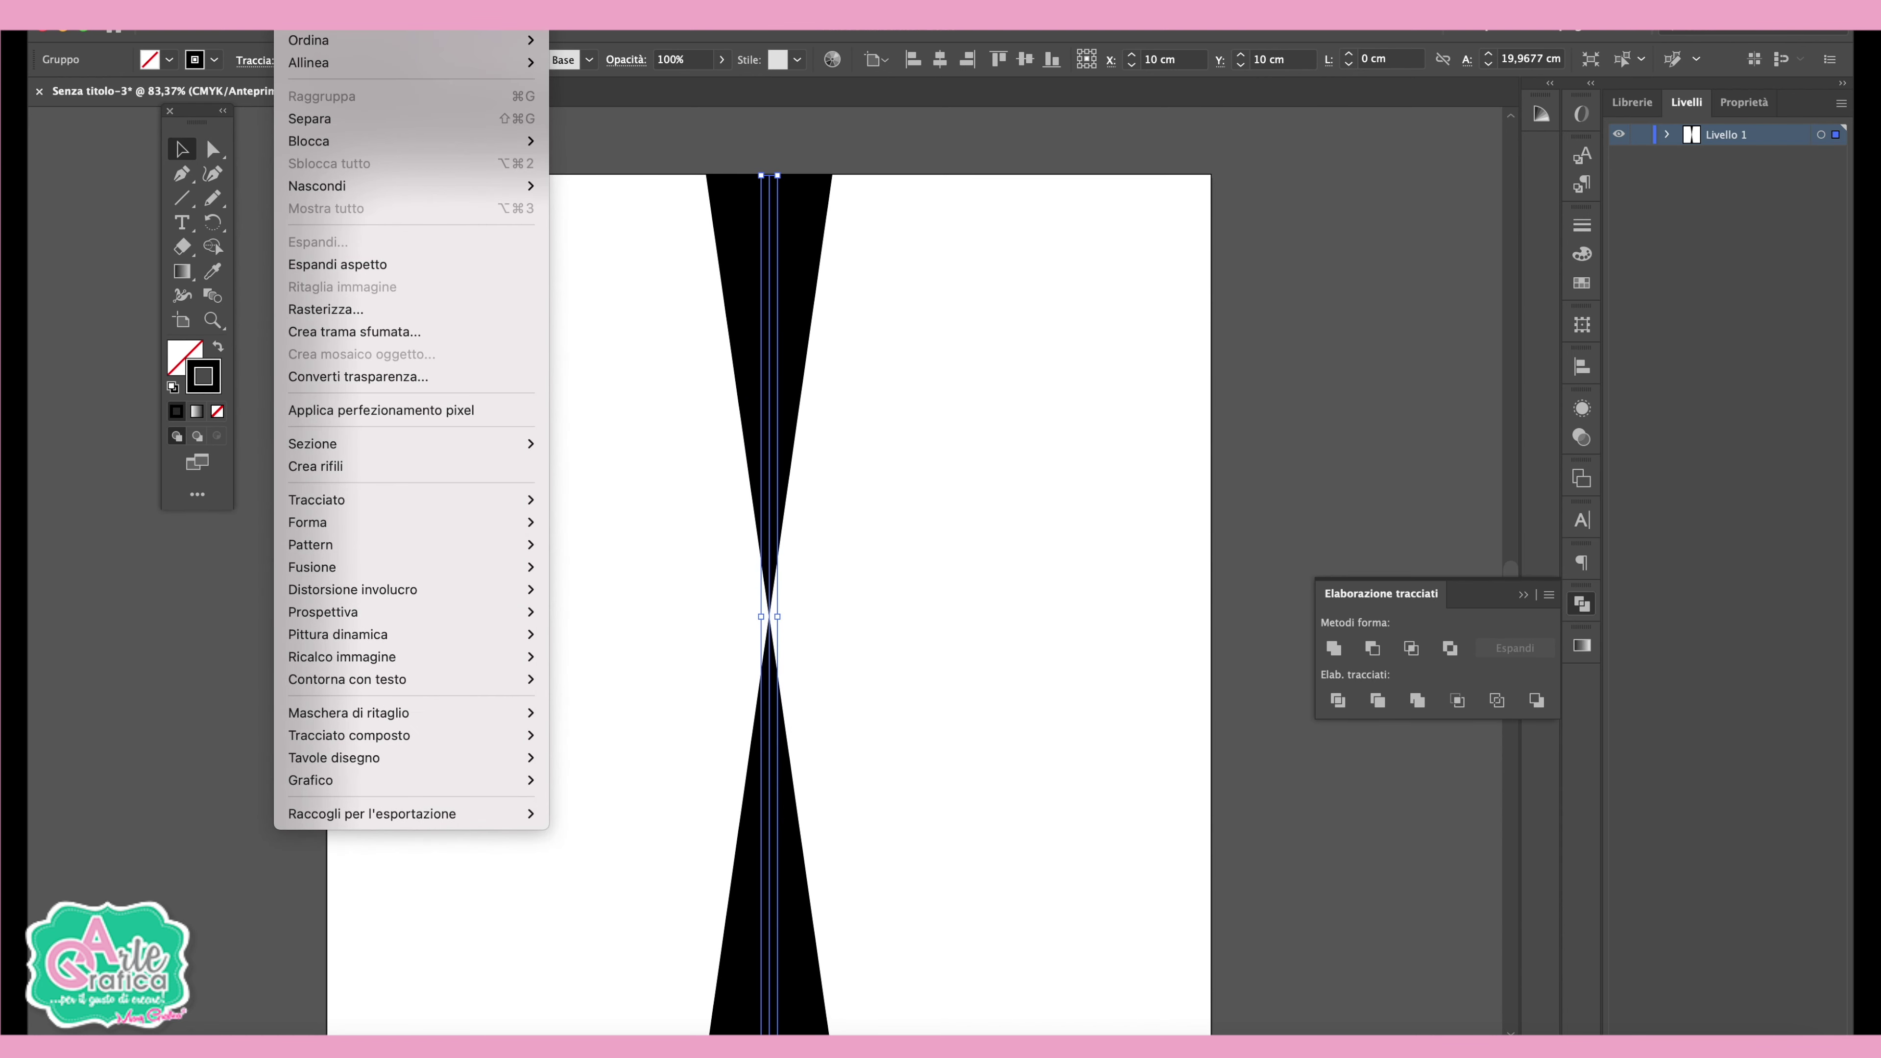
mouse_move(315, 499)
click(672, 554)
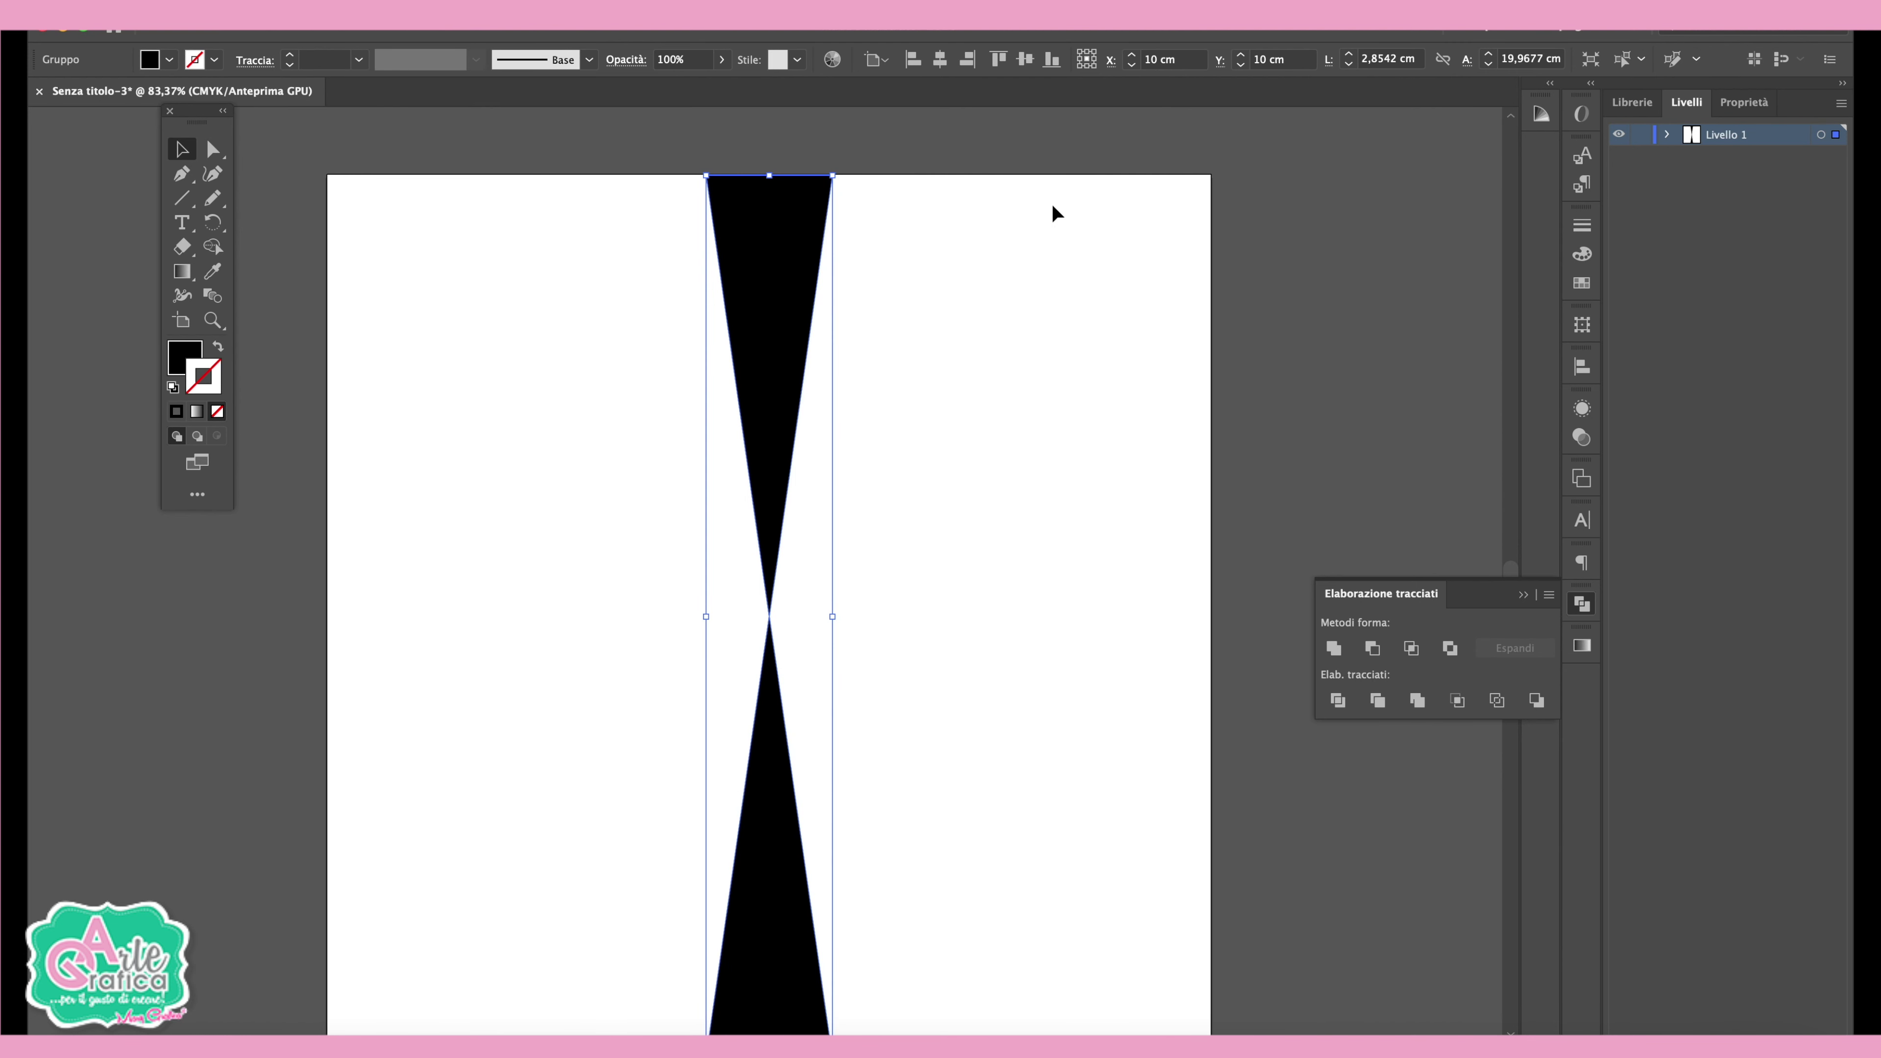
- Copy the hourglass rotated 30° and repeat with Ctrl+D into a twelve-ray sunburst
click(213, 222)
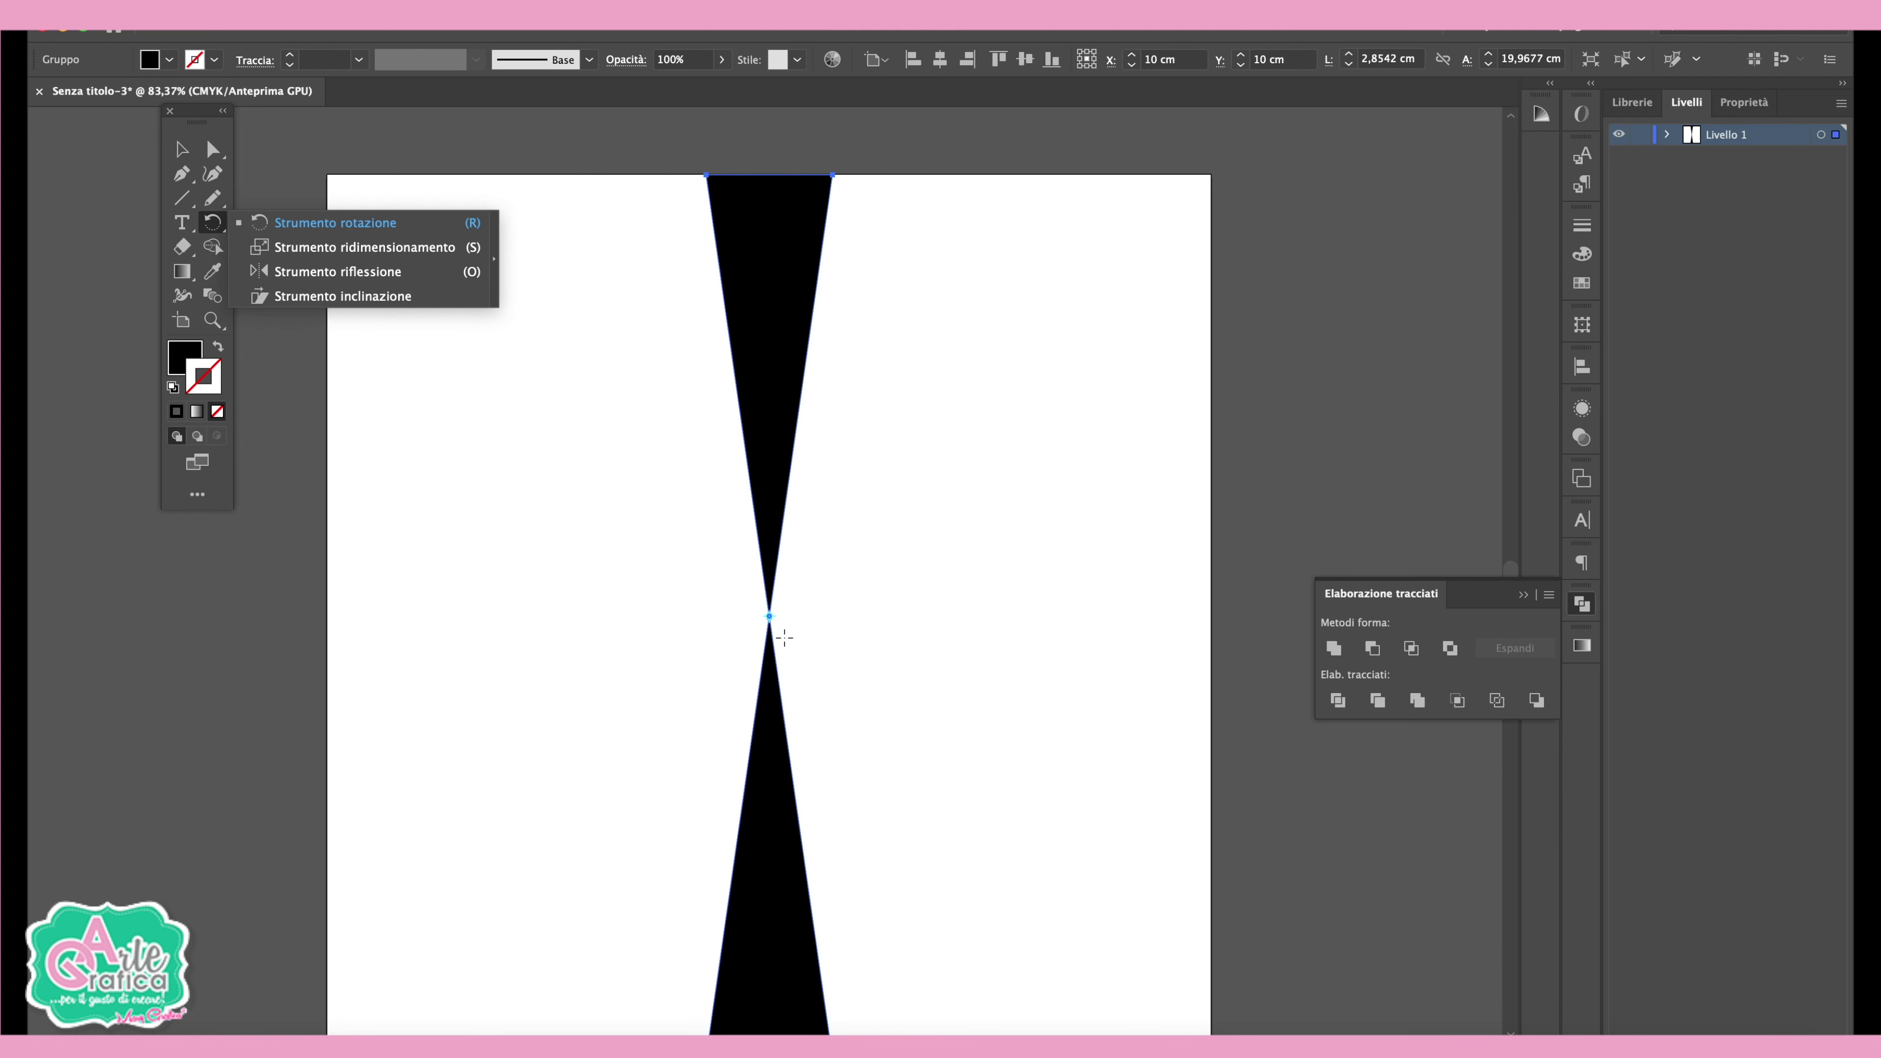
click(206, 137)
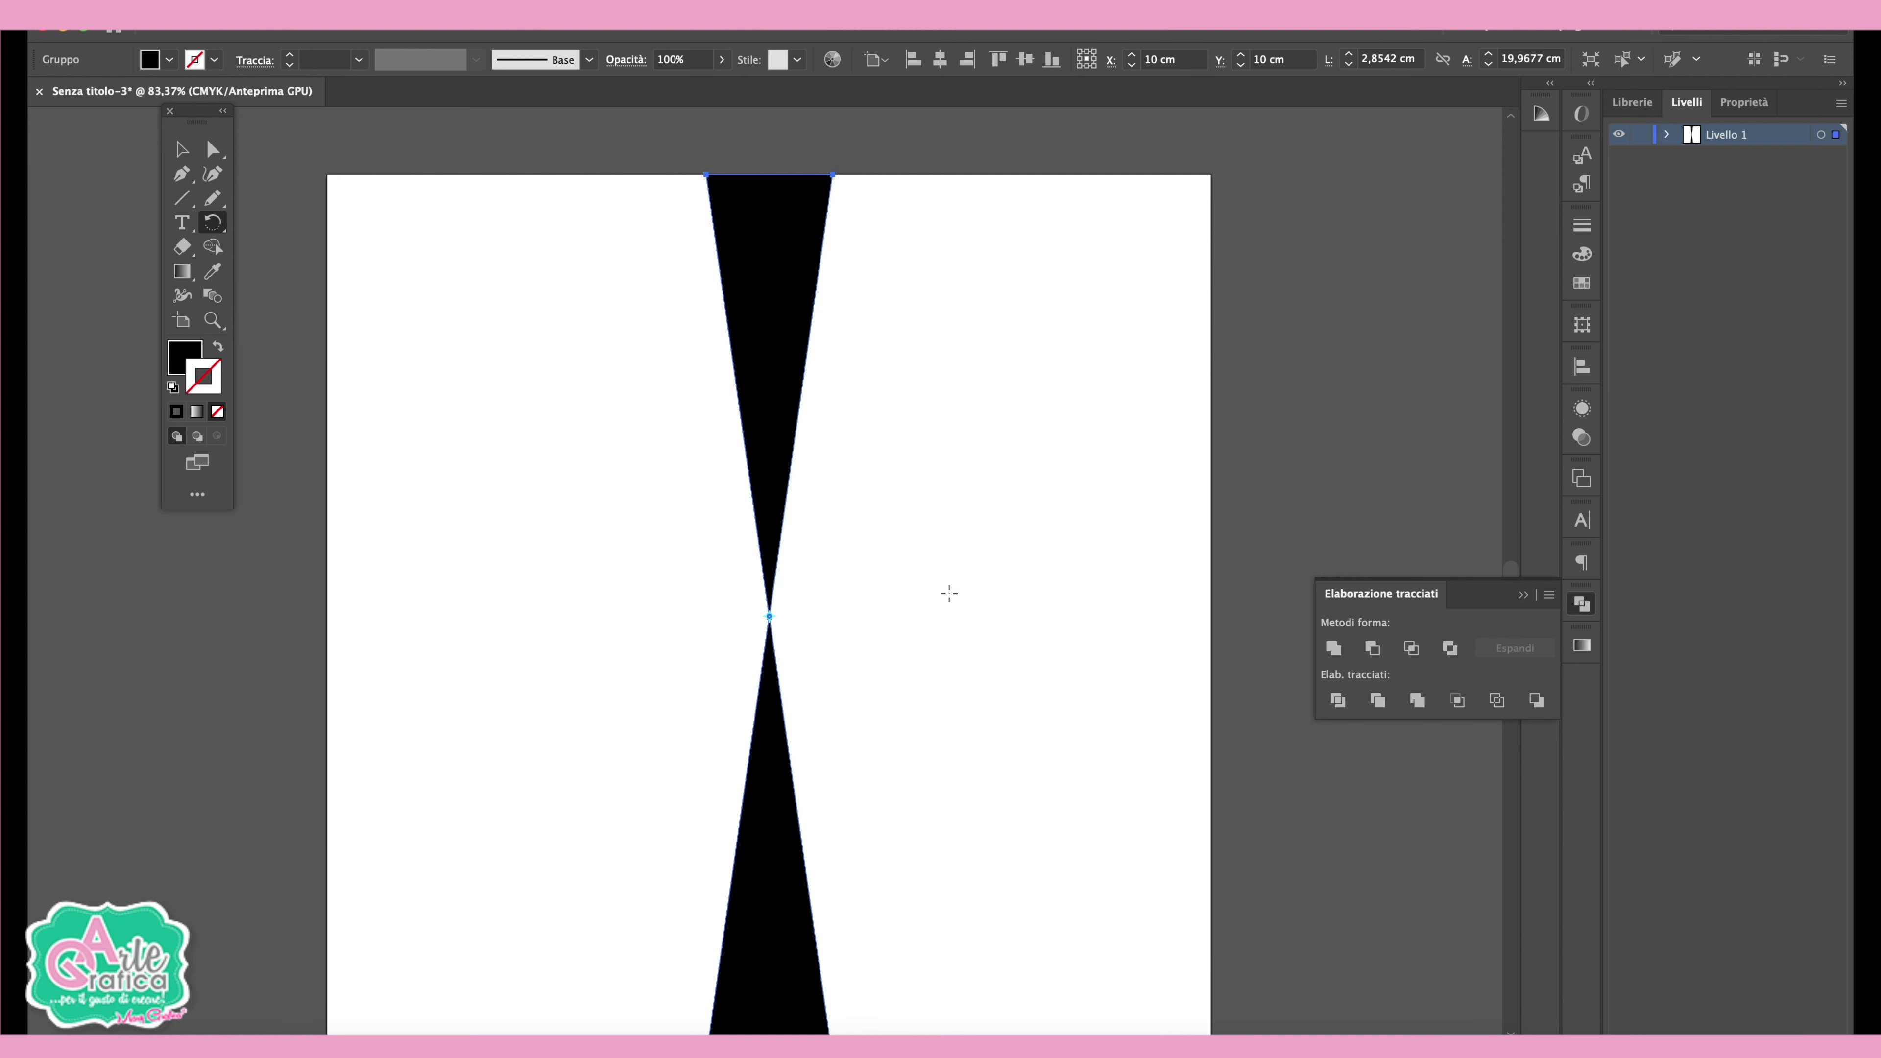
key(Return)
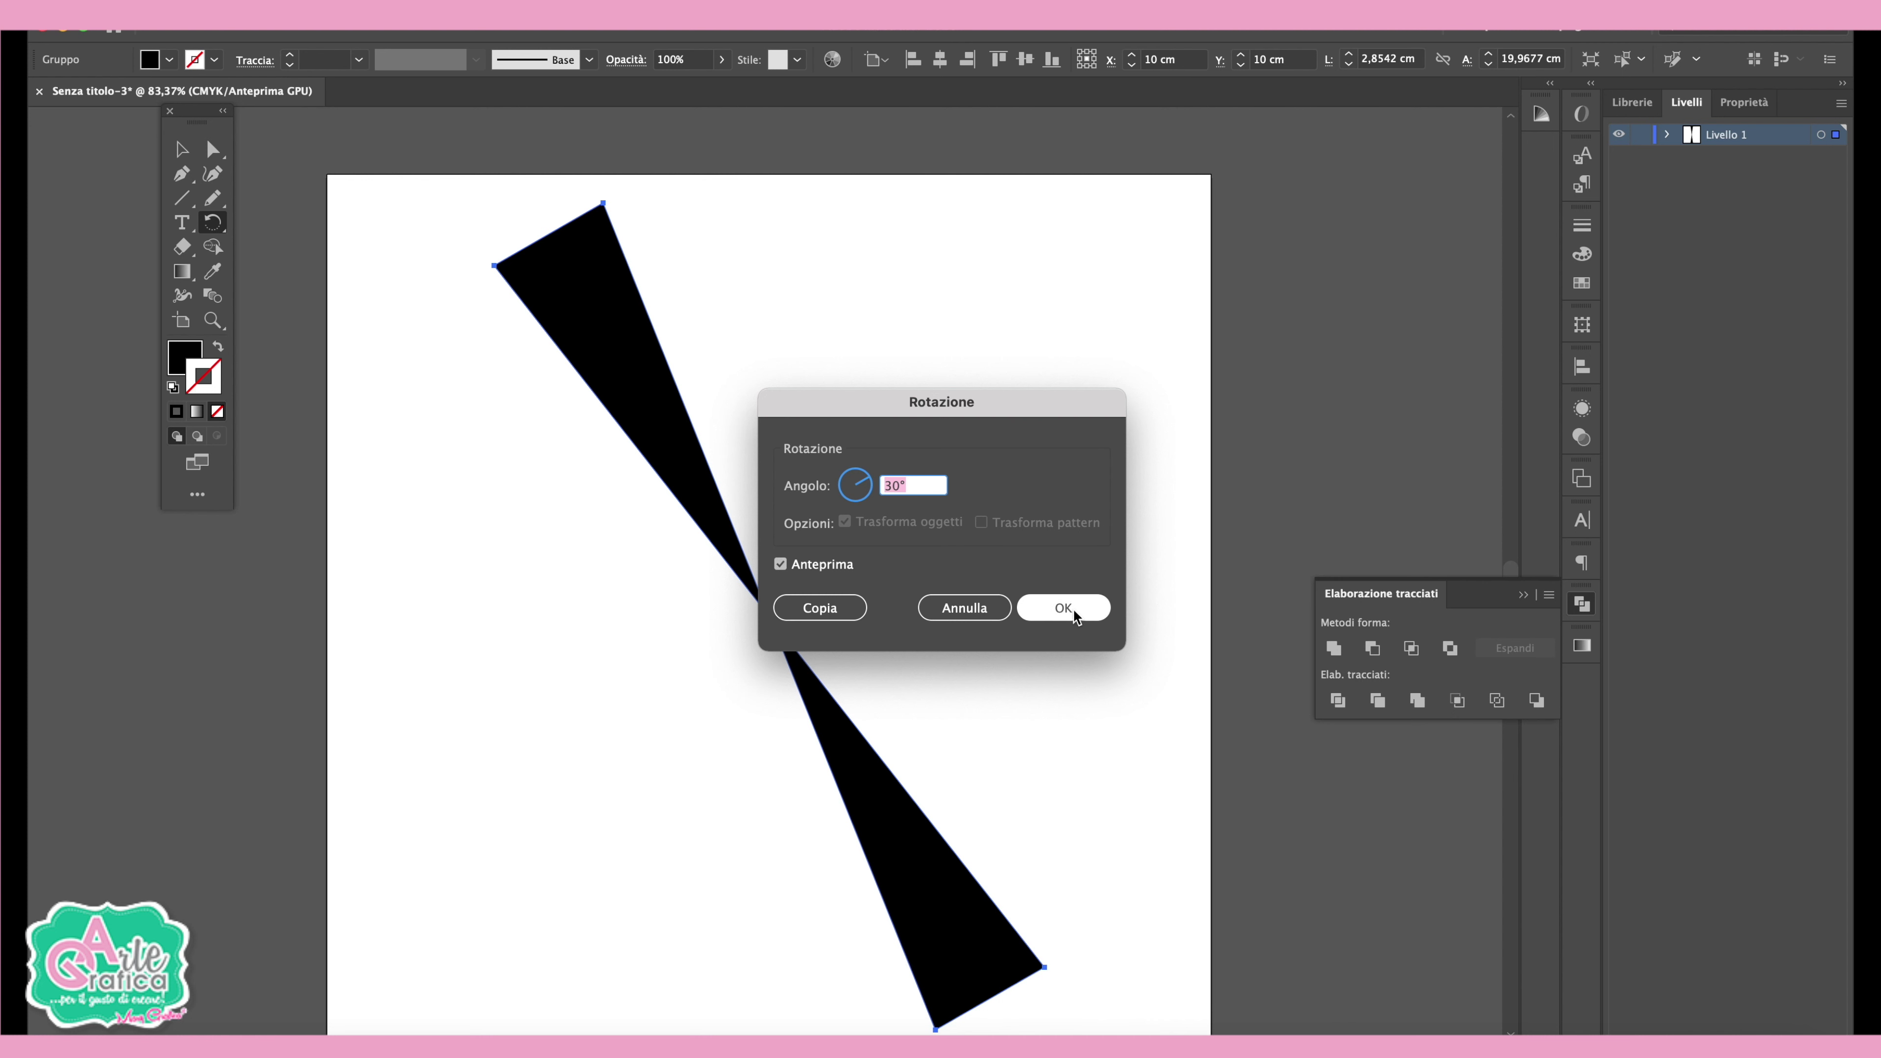
click(840, 615)
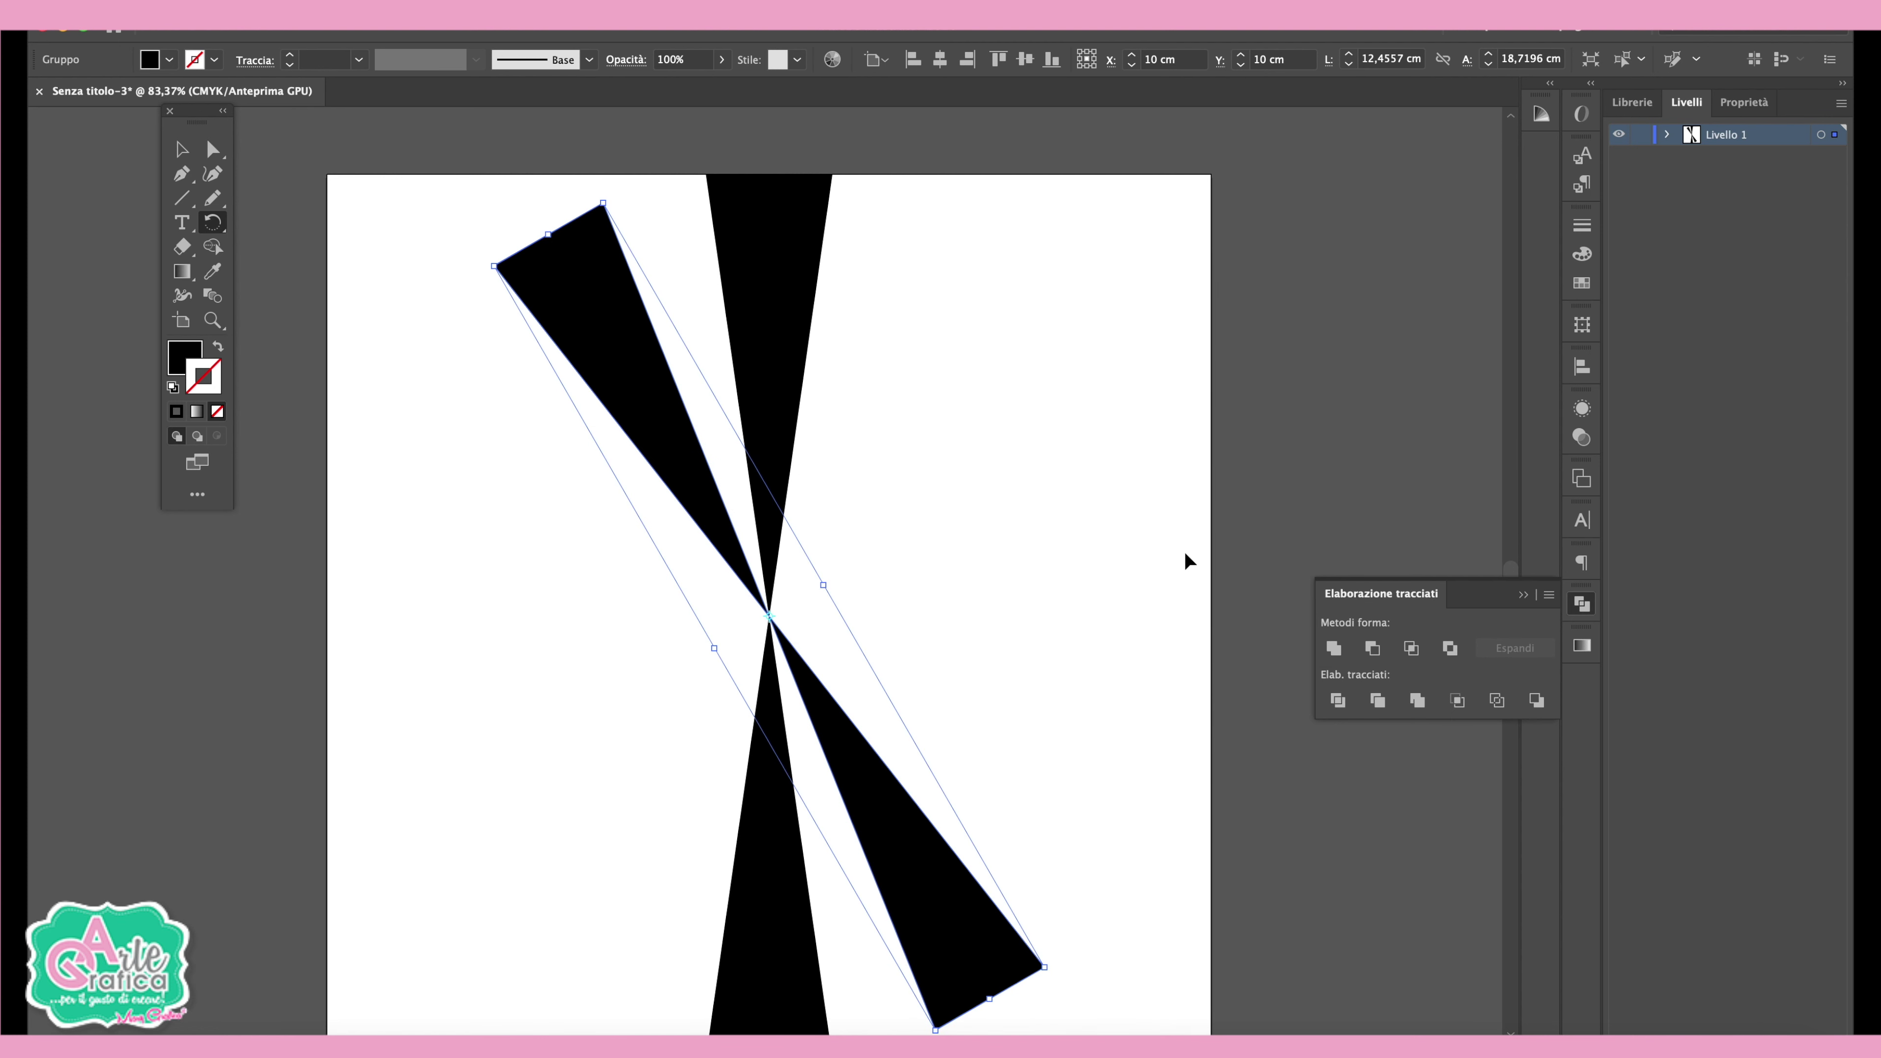
key(ctrl+d)
key(ctrl+d)
key(ctrl+d)
key(ctrl+d)
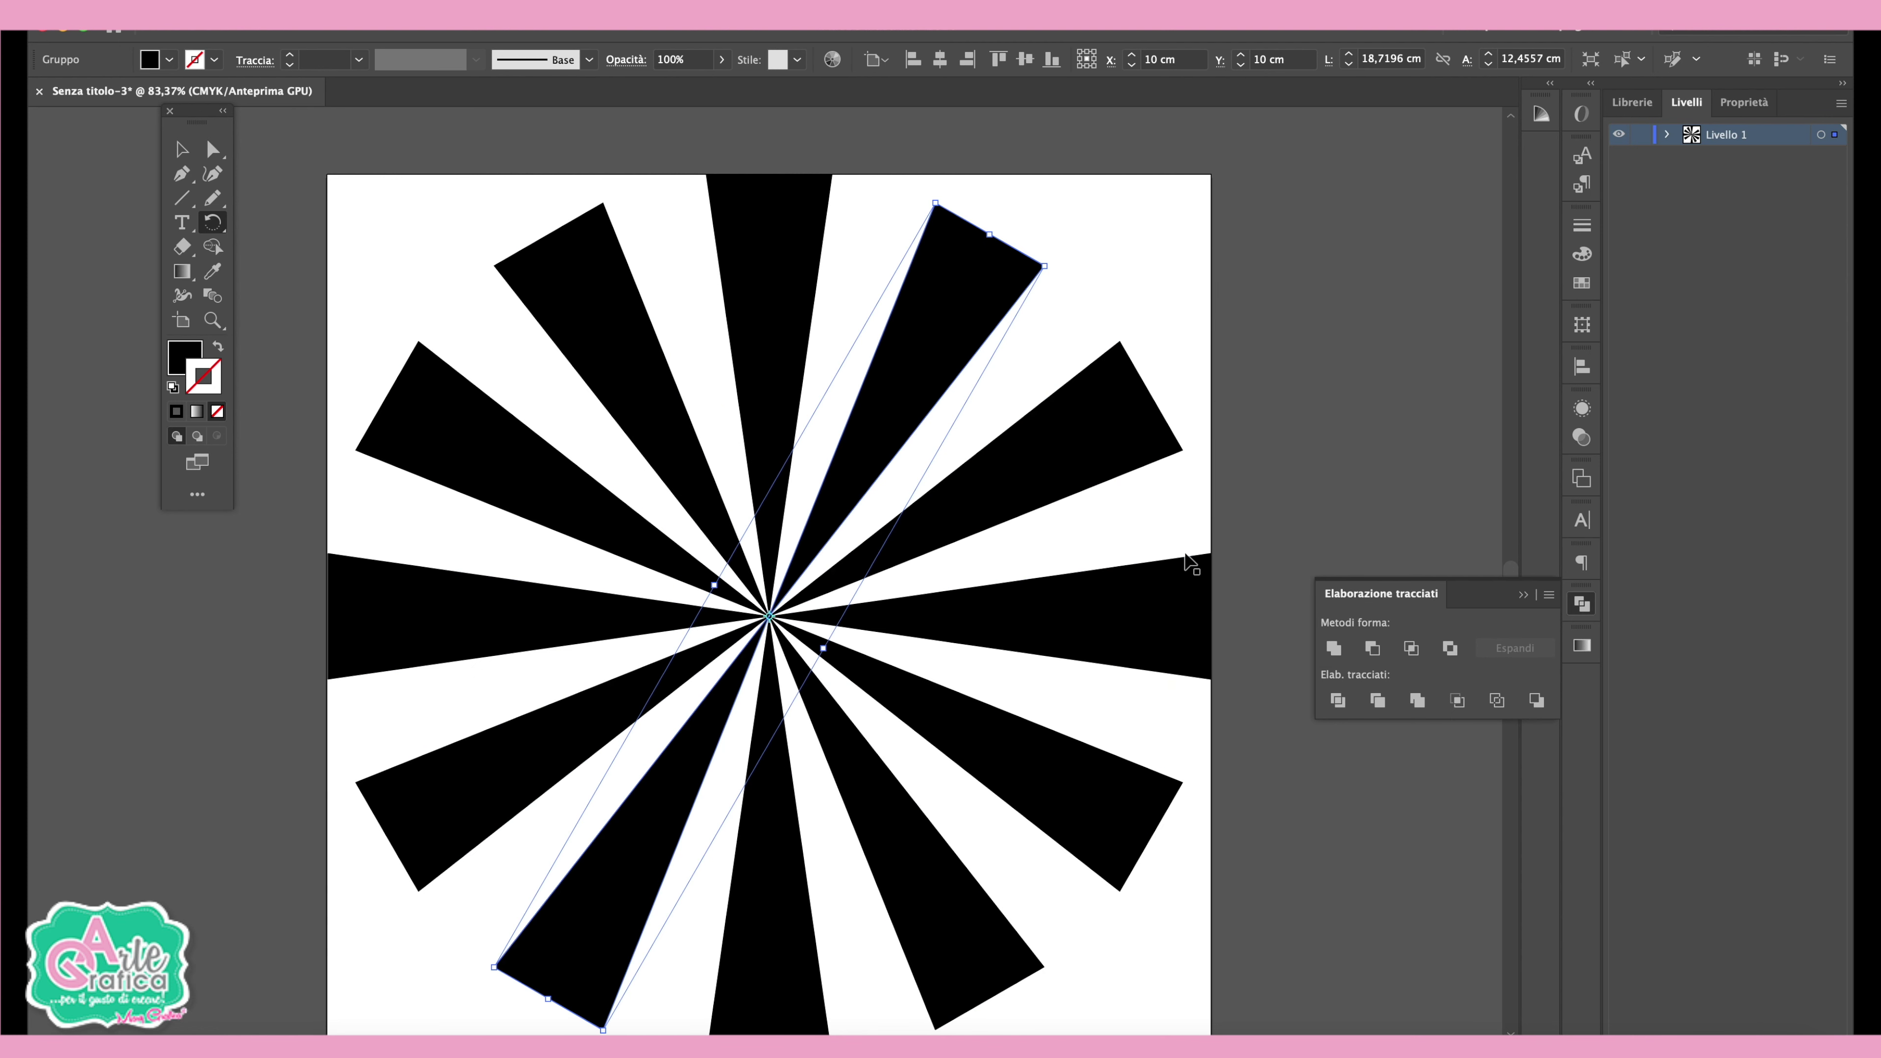
key(r)
click(181, 149)
key(ctrl+minus)
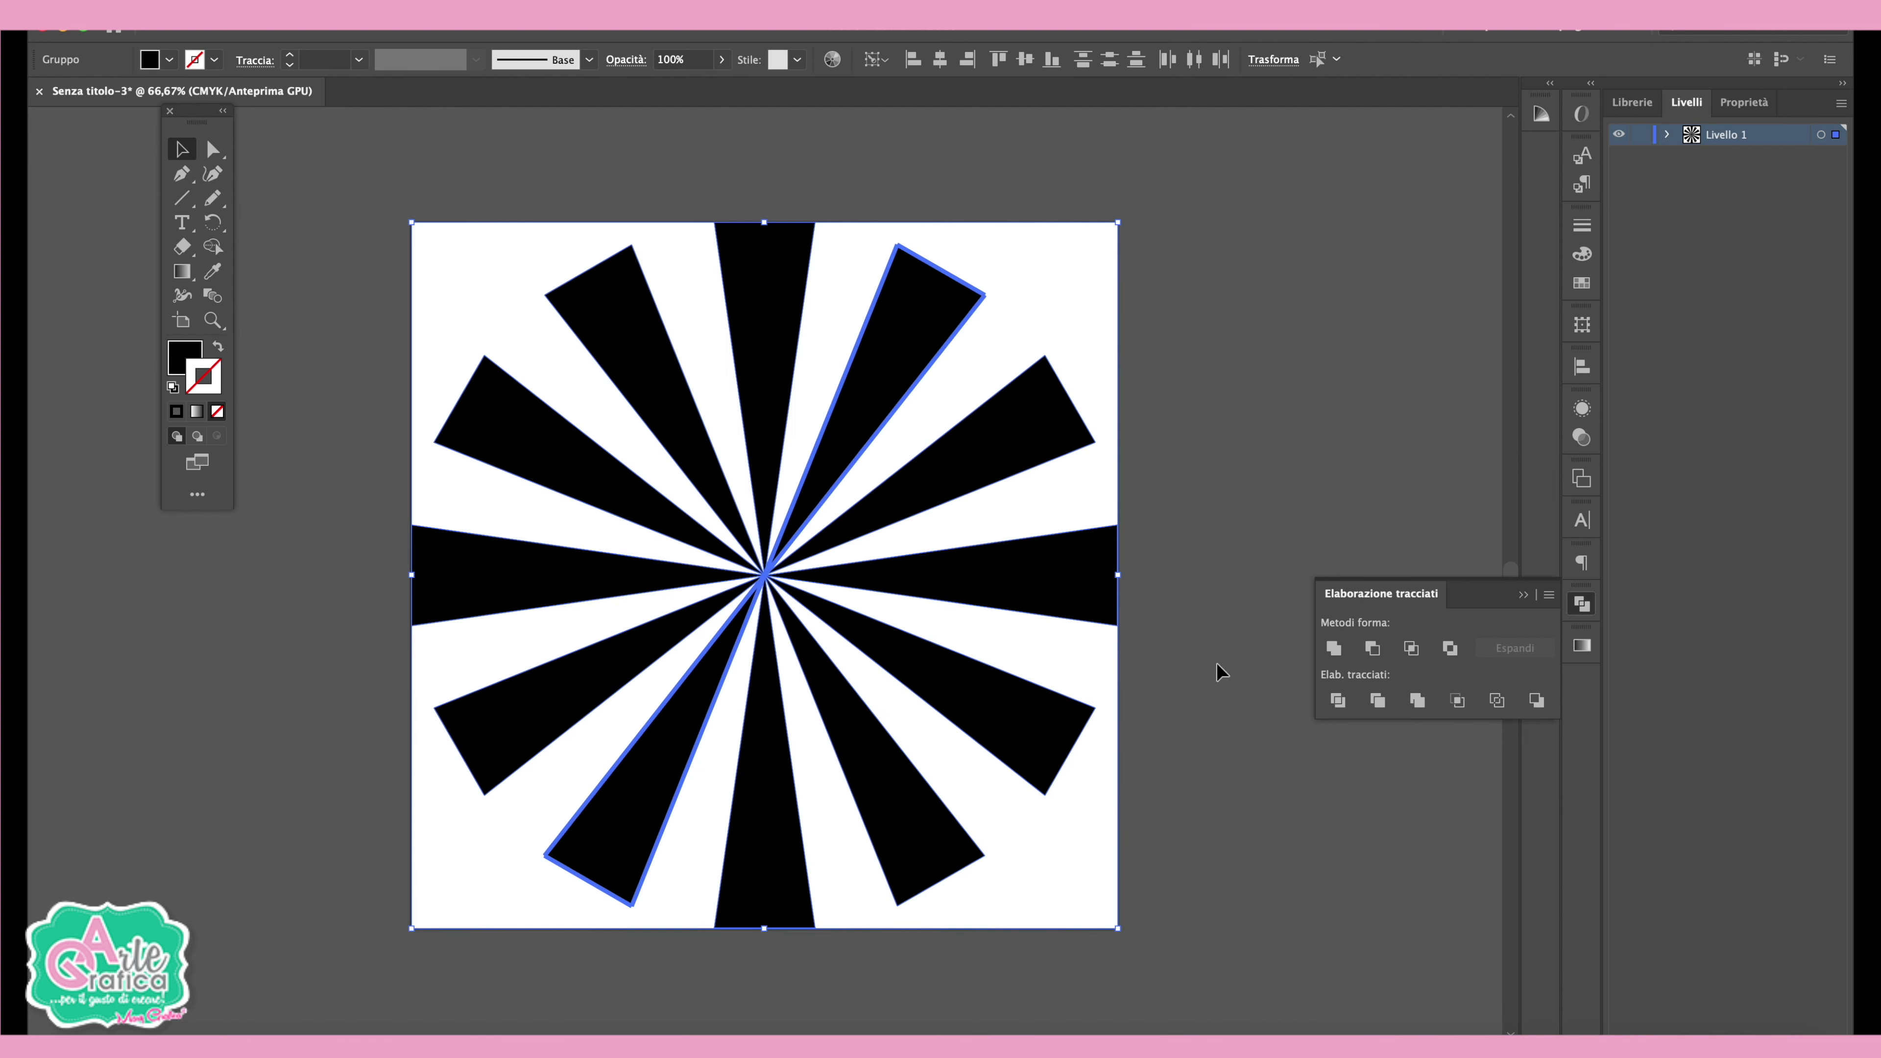
- Scale the sunburst up from its centre so the rays extend past the square, then deselect
drag(1116, 575, 1225, 578)
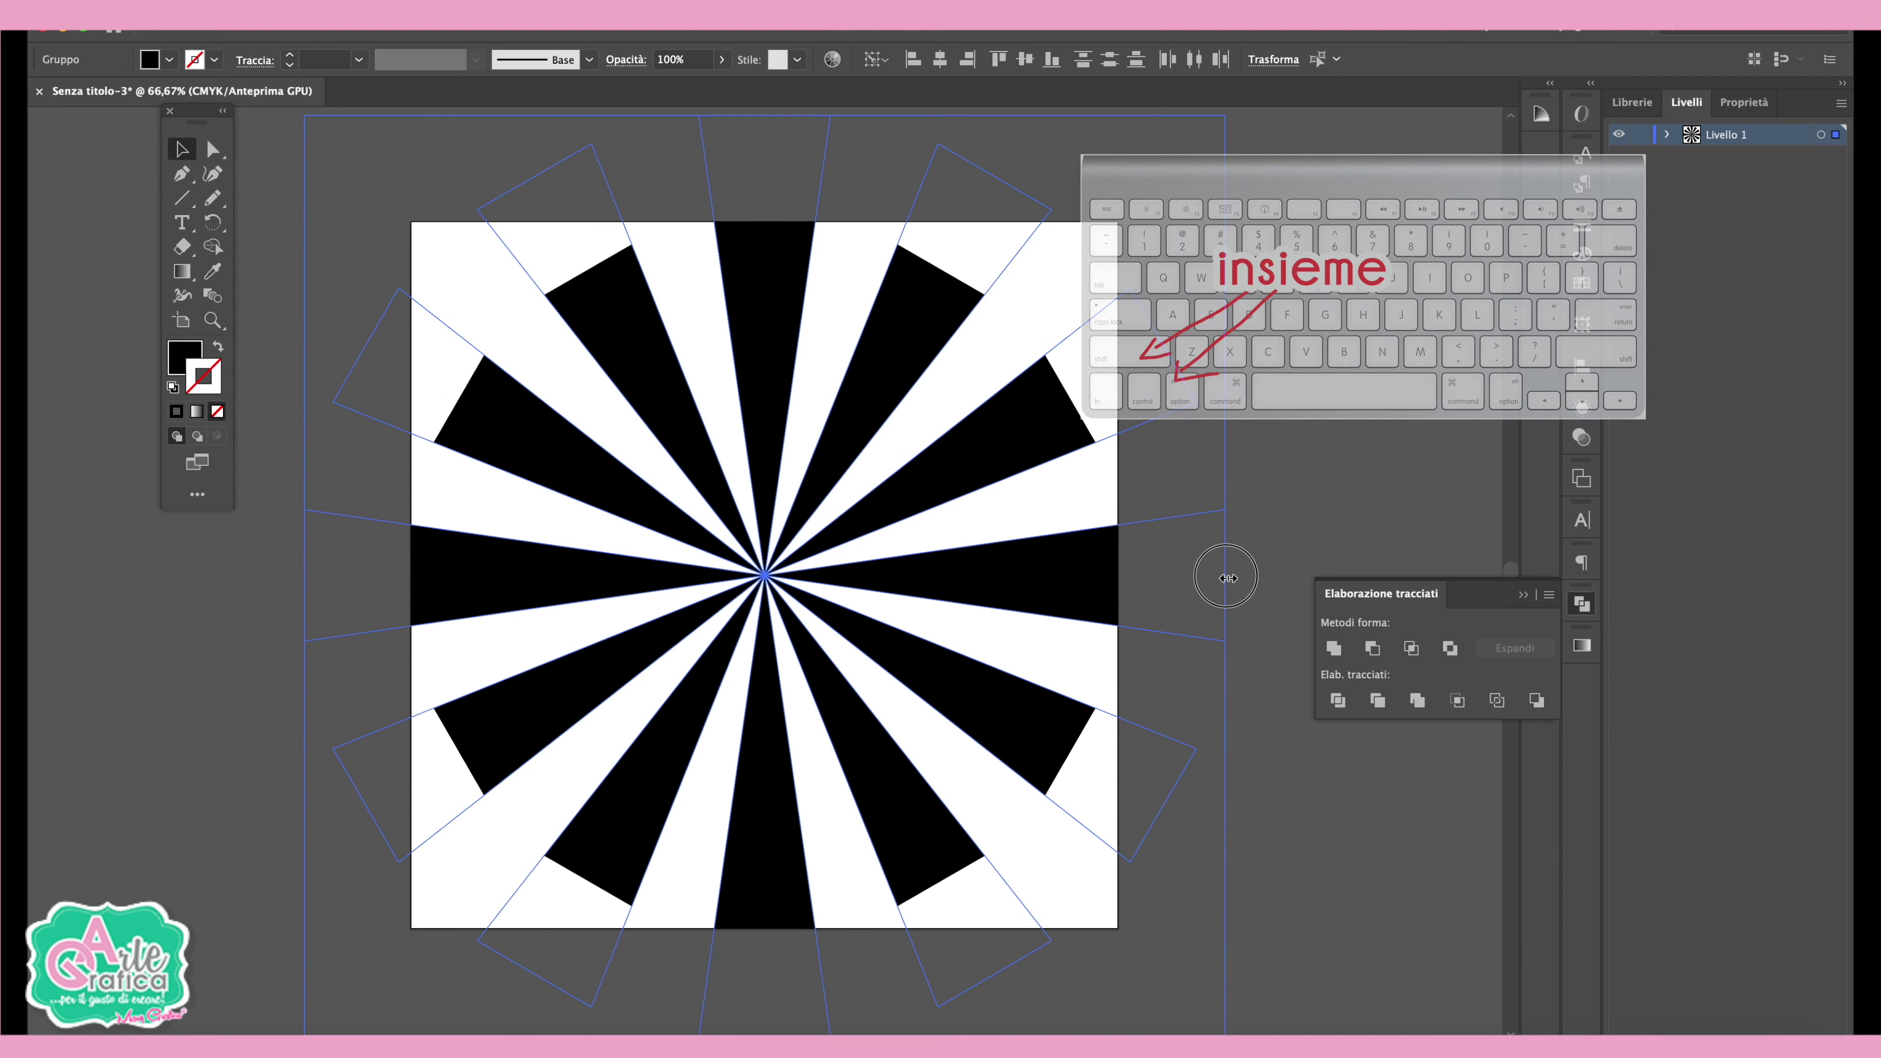
drag(1226, 578, 1225, 575)
key(ctrl+shift+a)
scroll(1026, 438, up, 2)
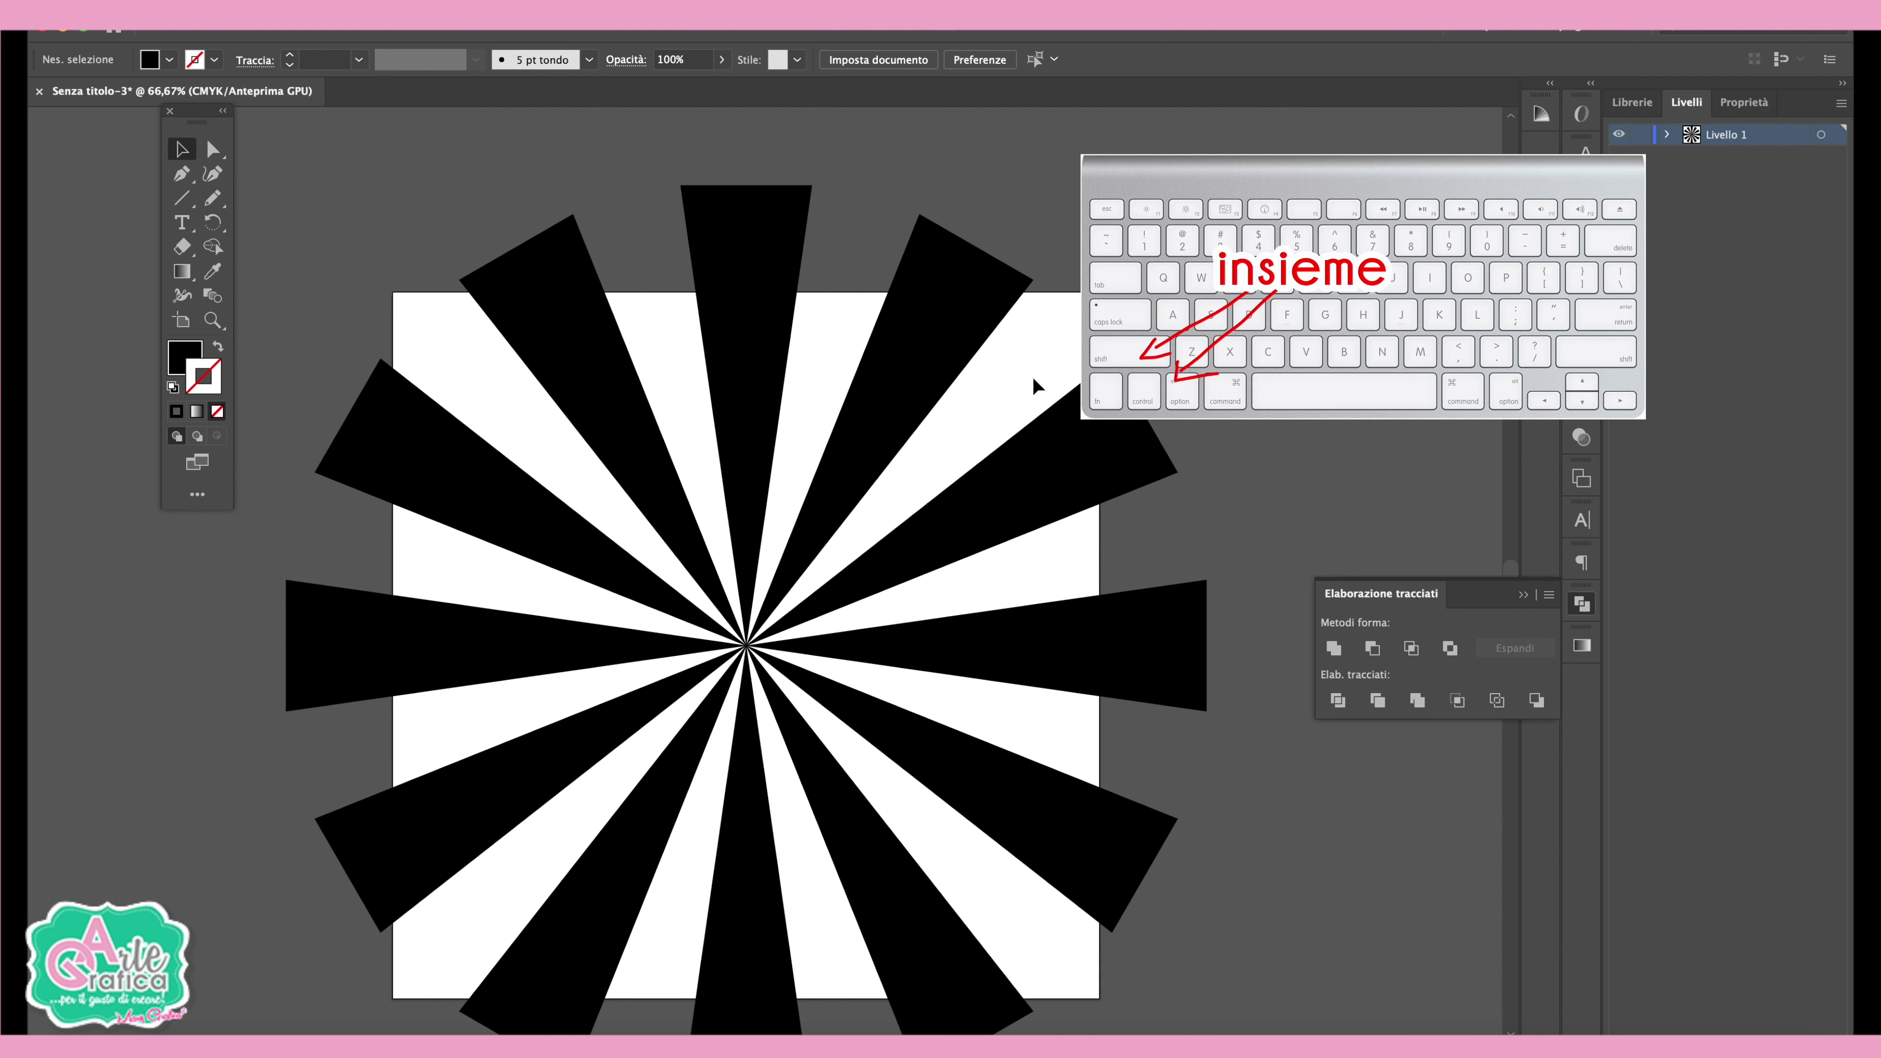
- Fill the steep upper-left ray with pale pink (magenta 45) and remove its outline
key(a)
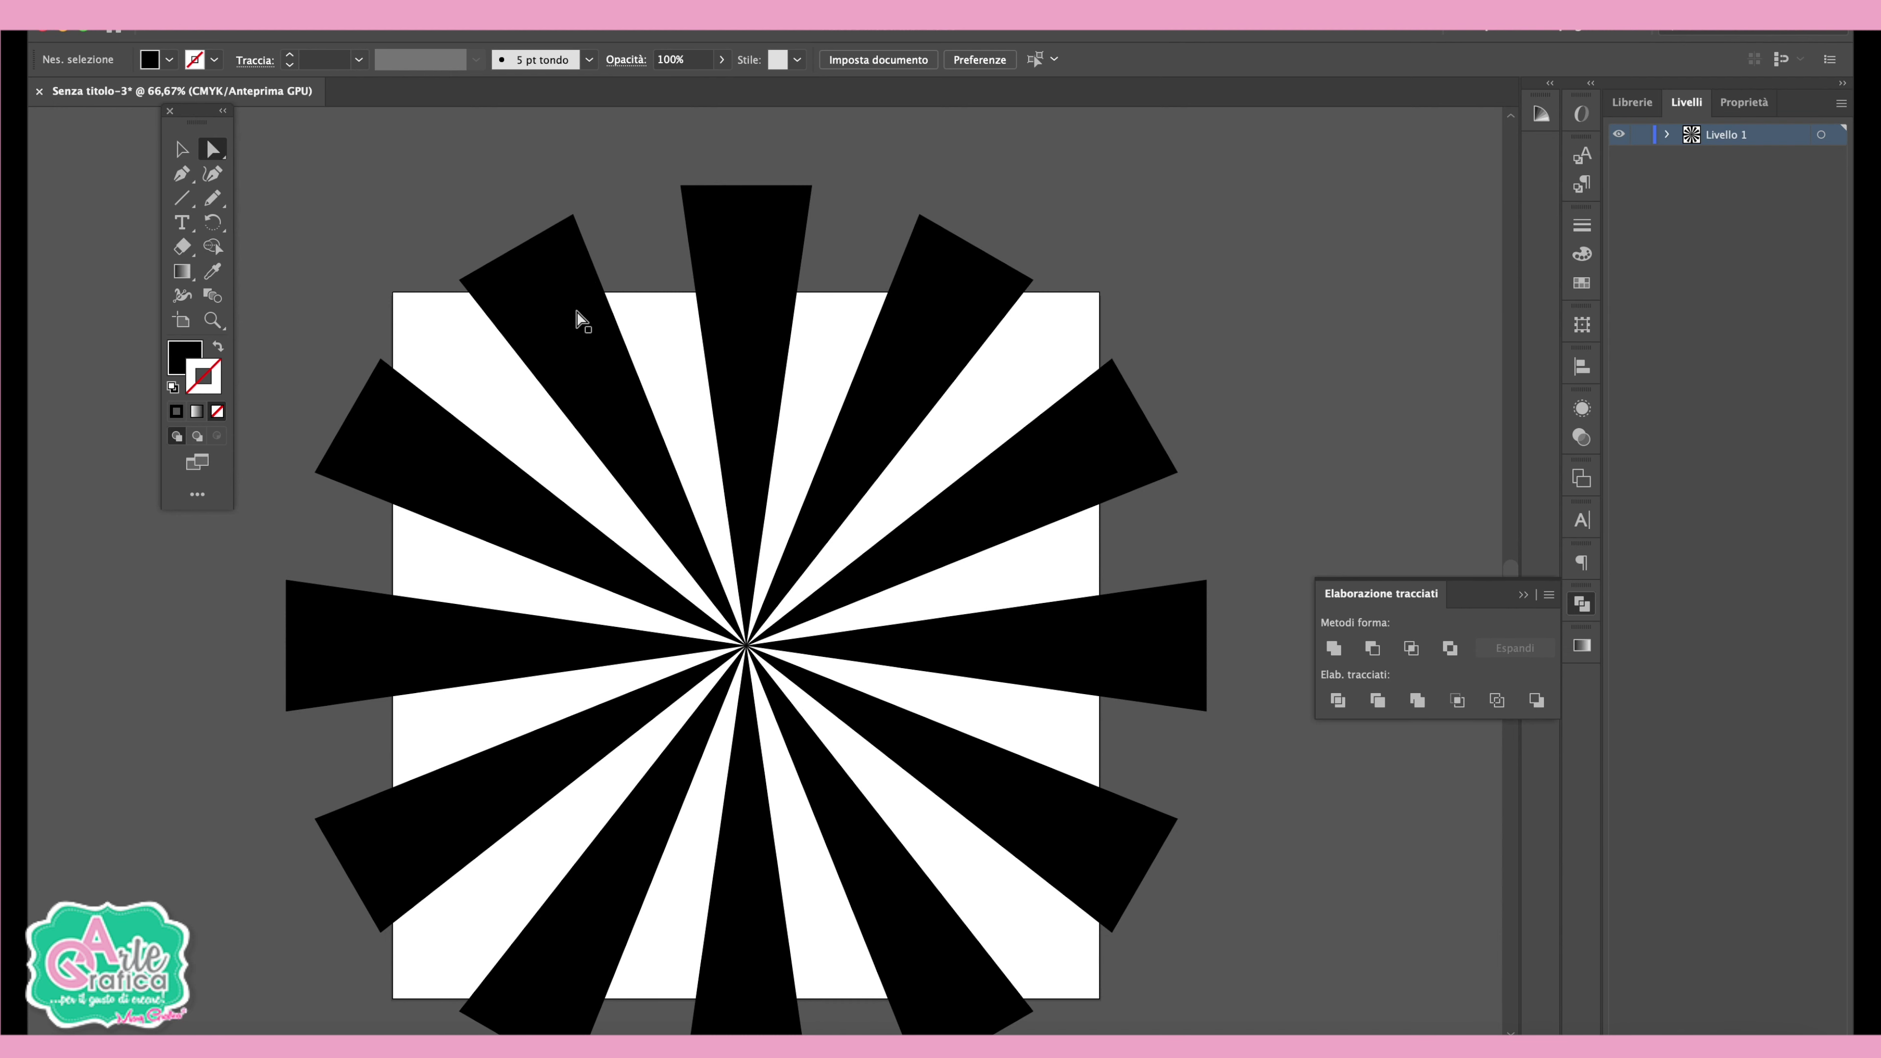
click(575, 315)
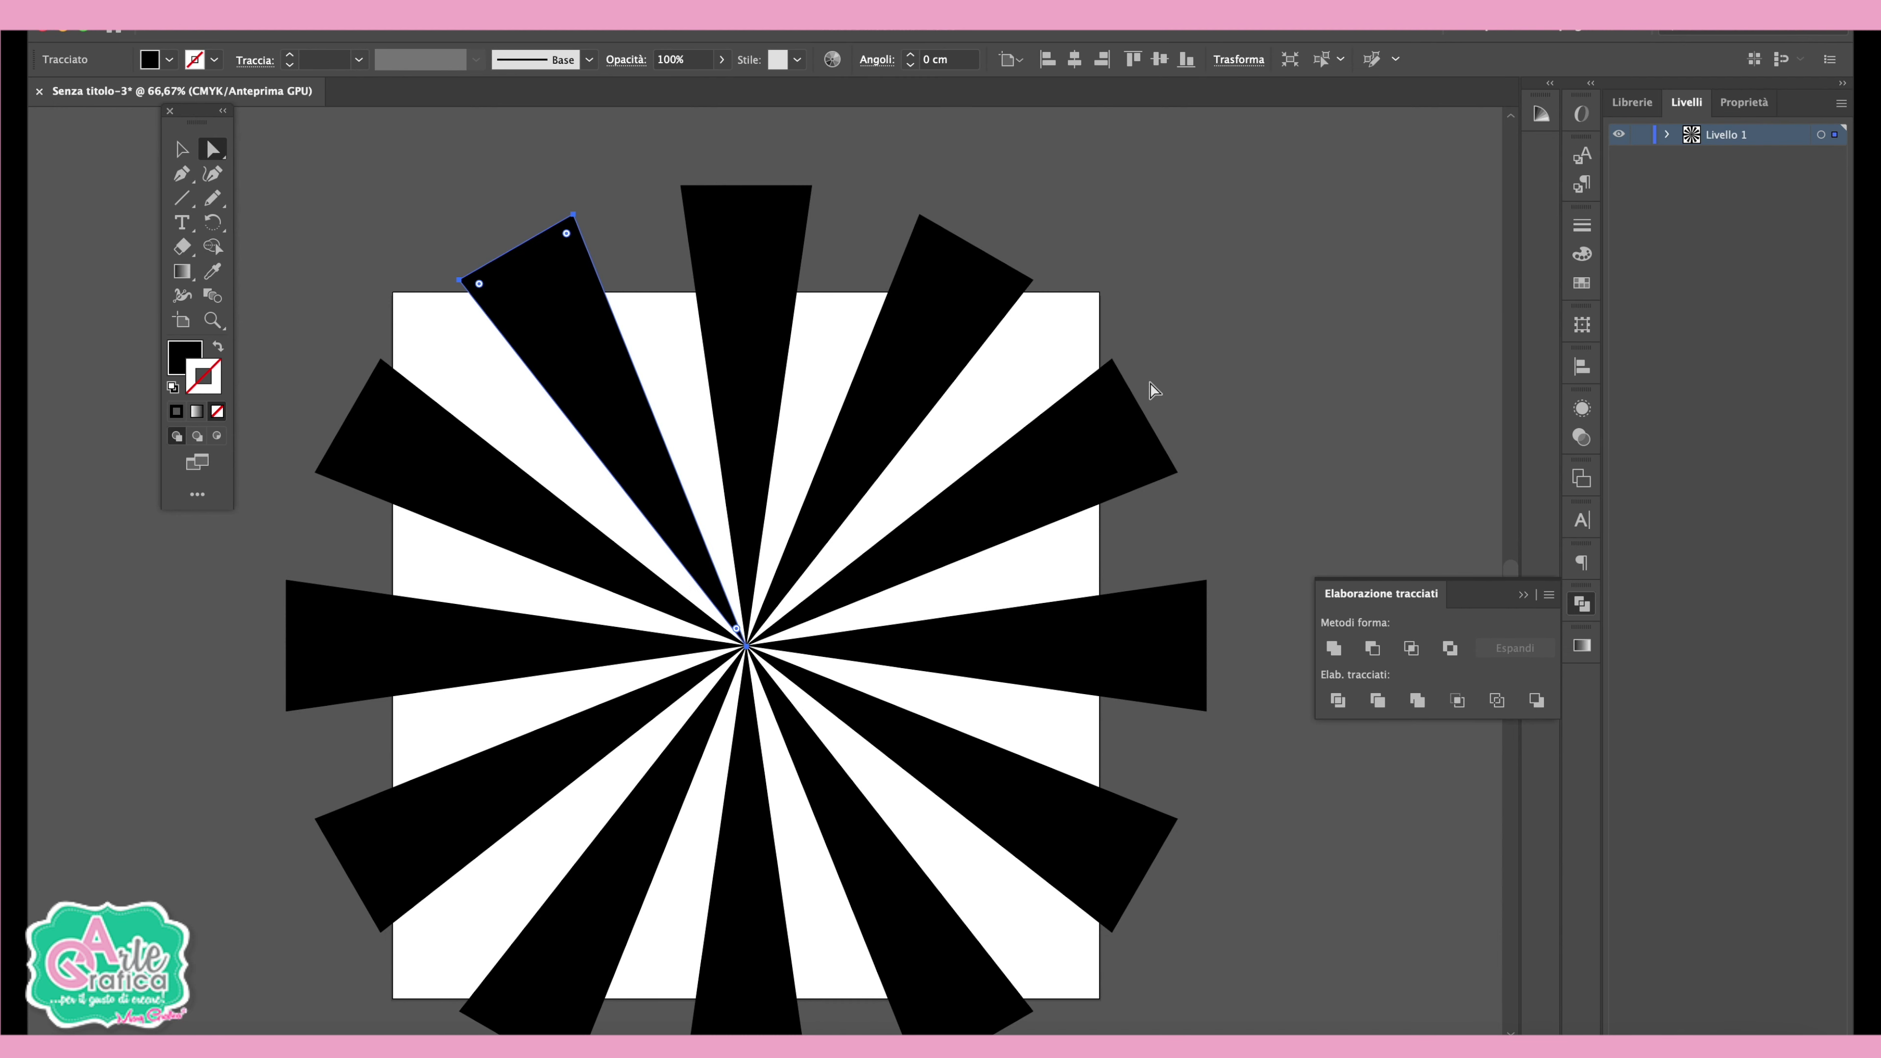
click(1582, 253)
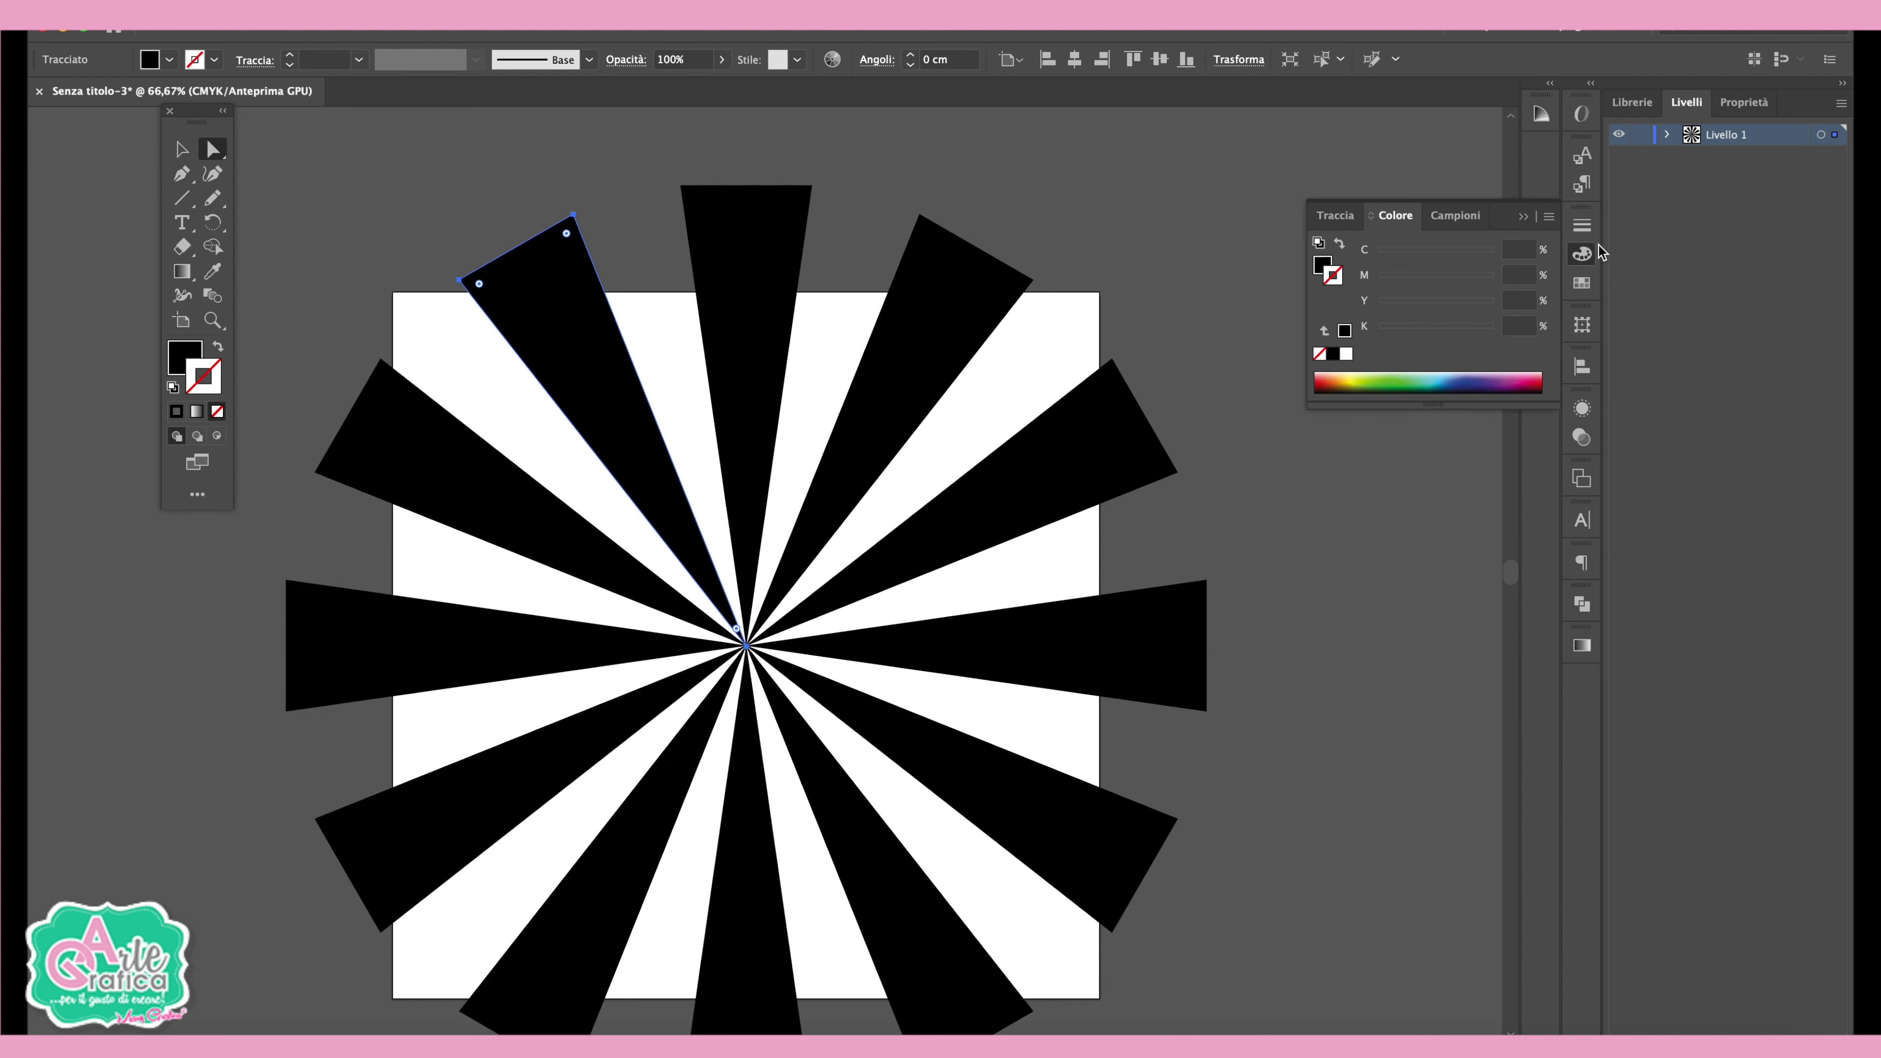
click(1453, 216)
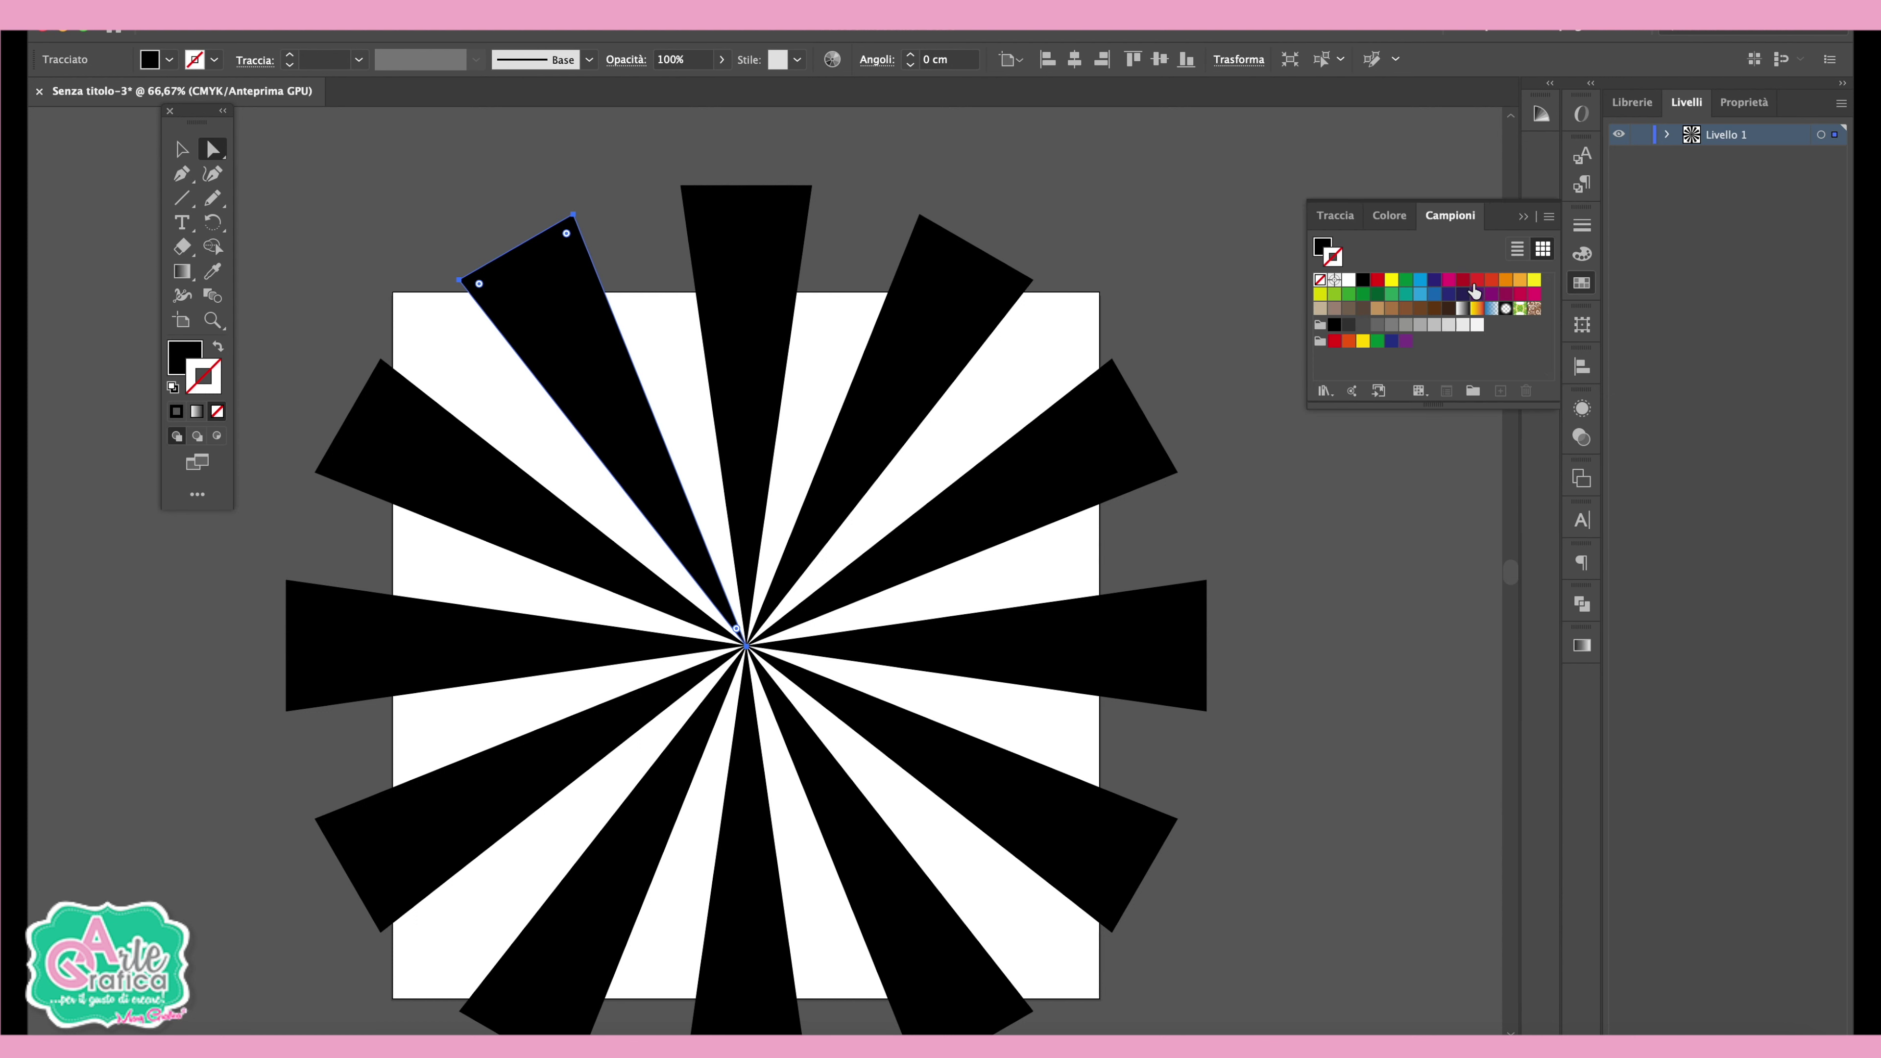
click(1450, 280)
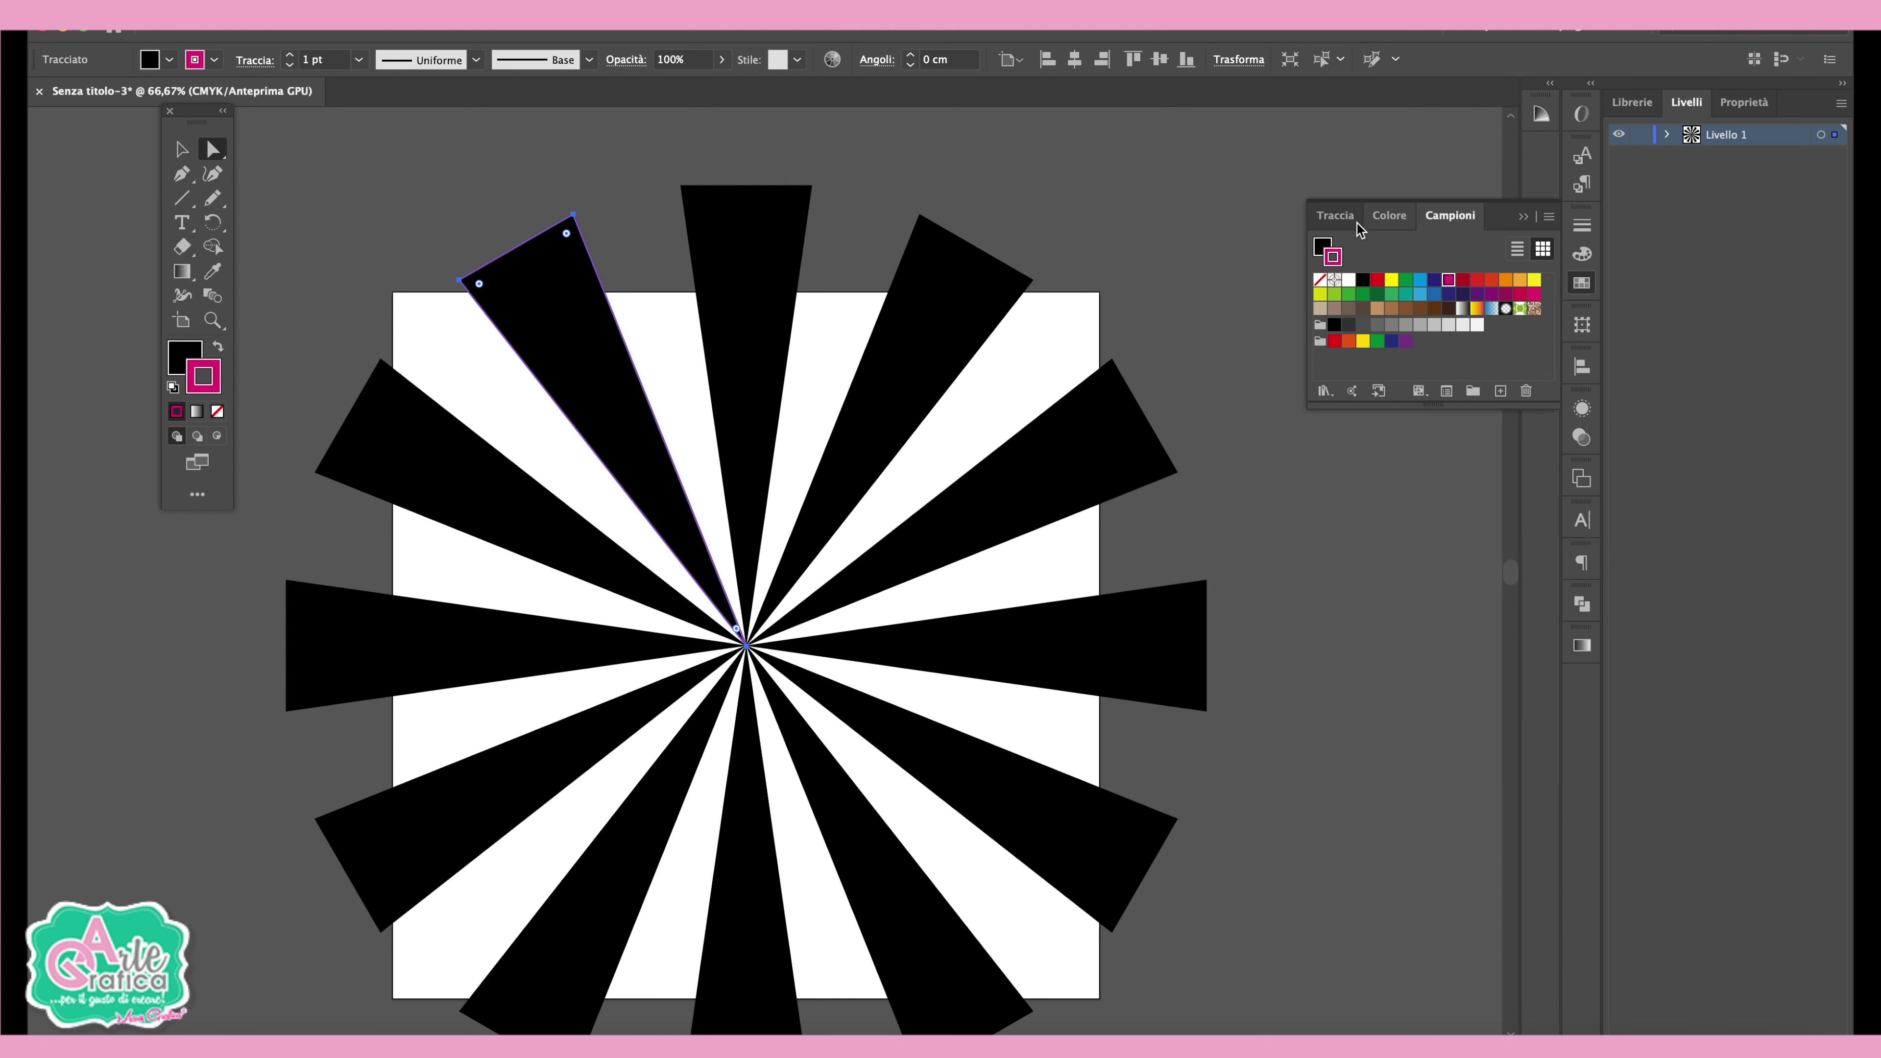
click(217, 345)
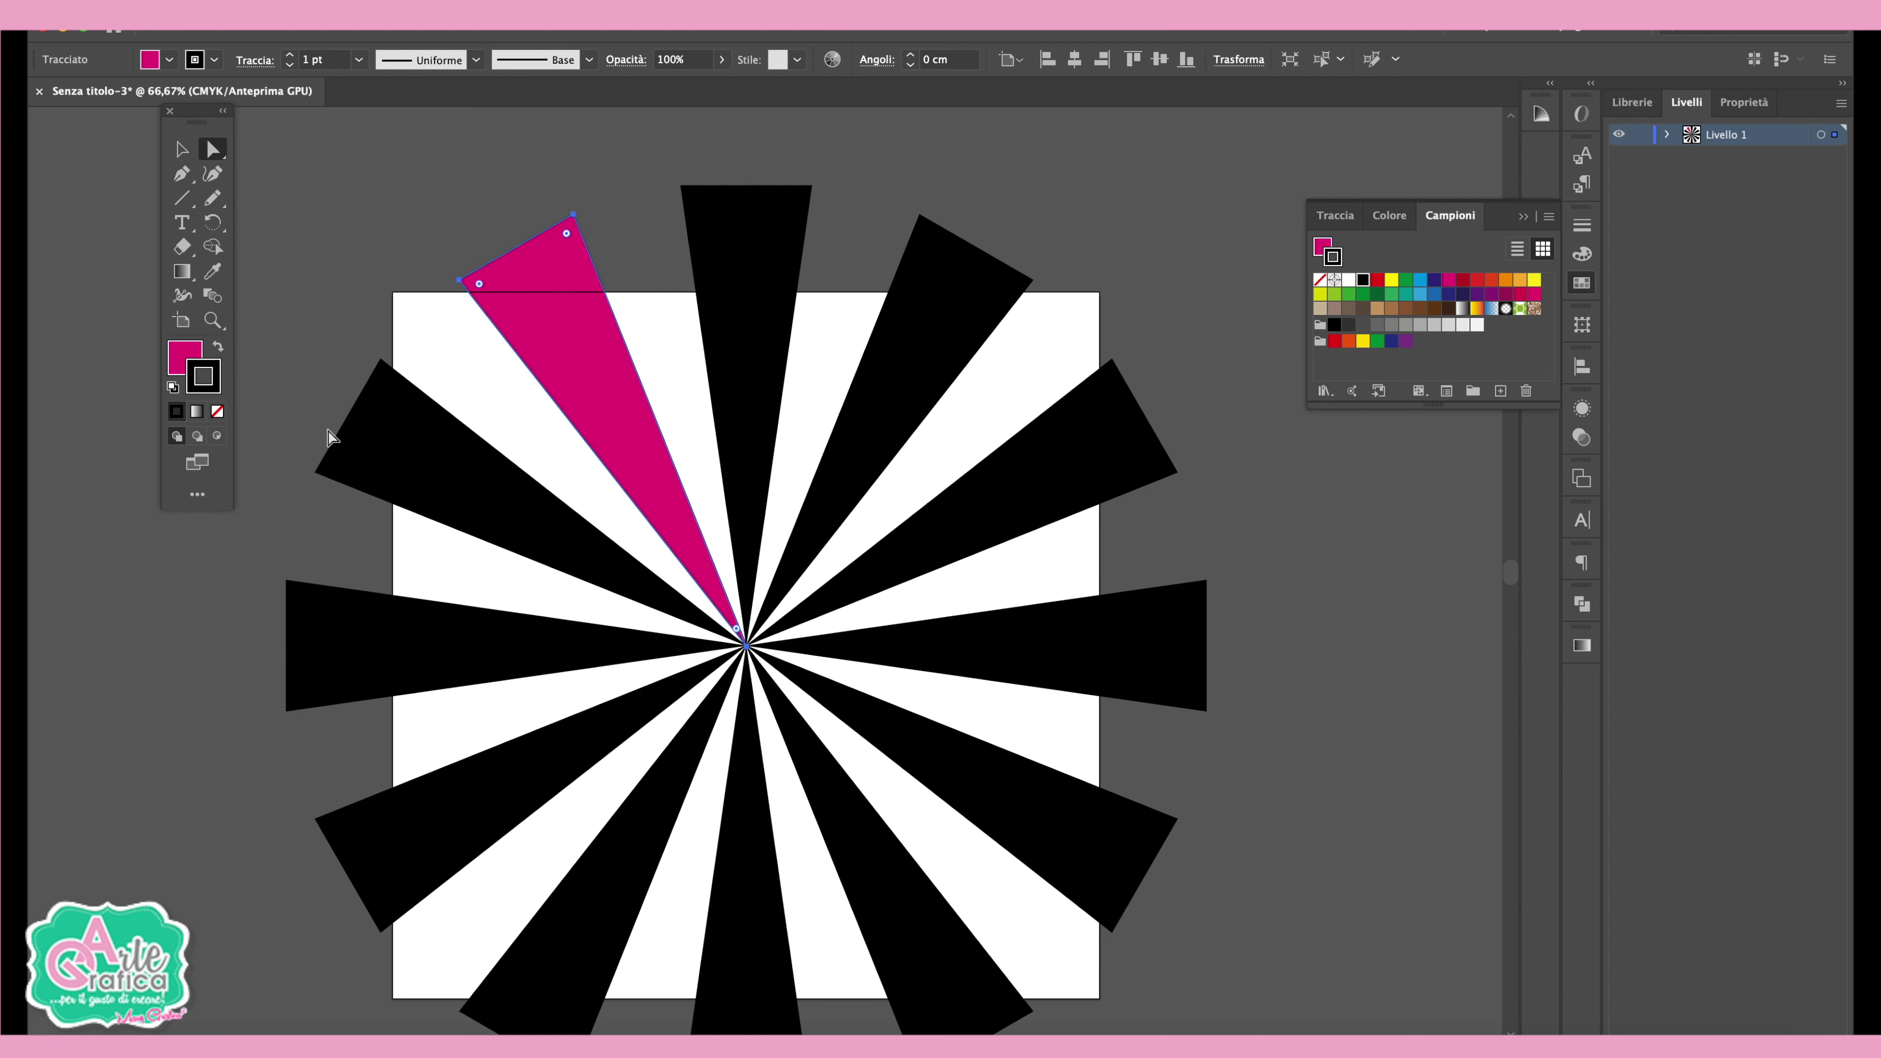
click(217, 411)
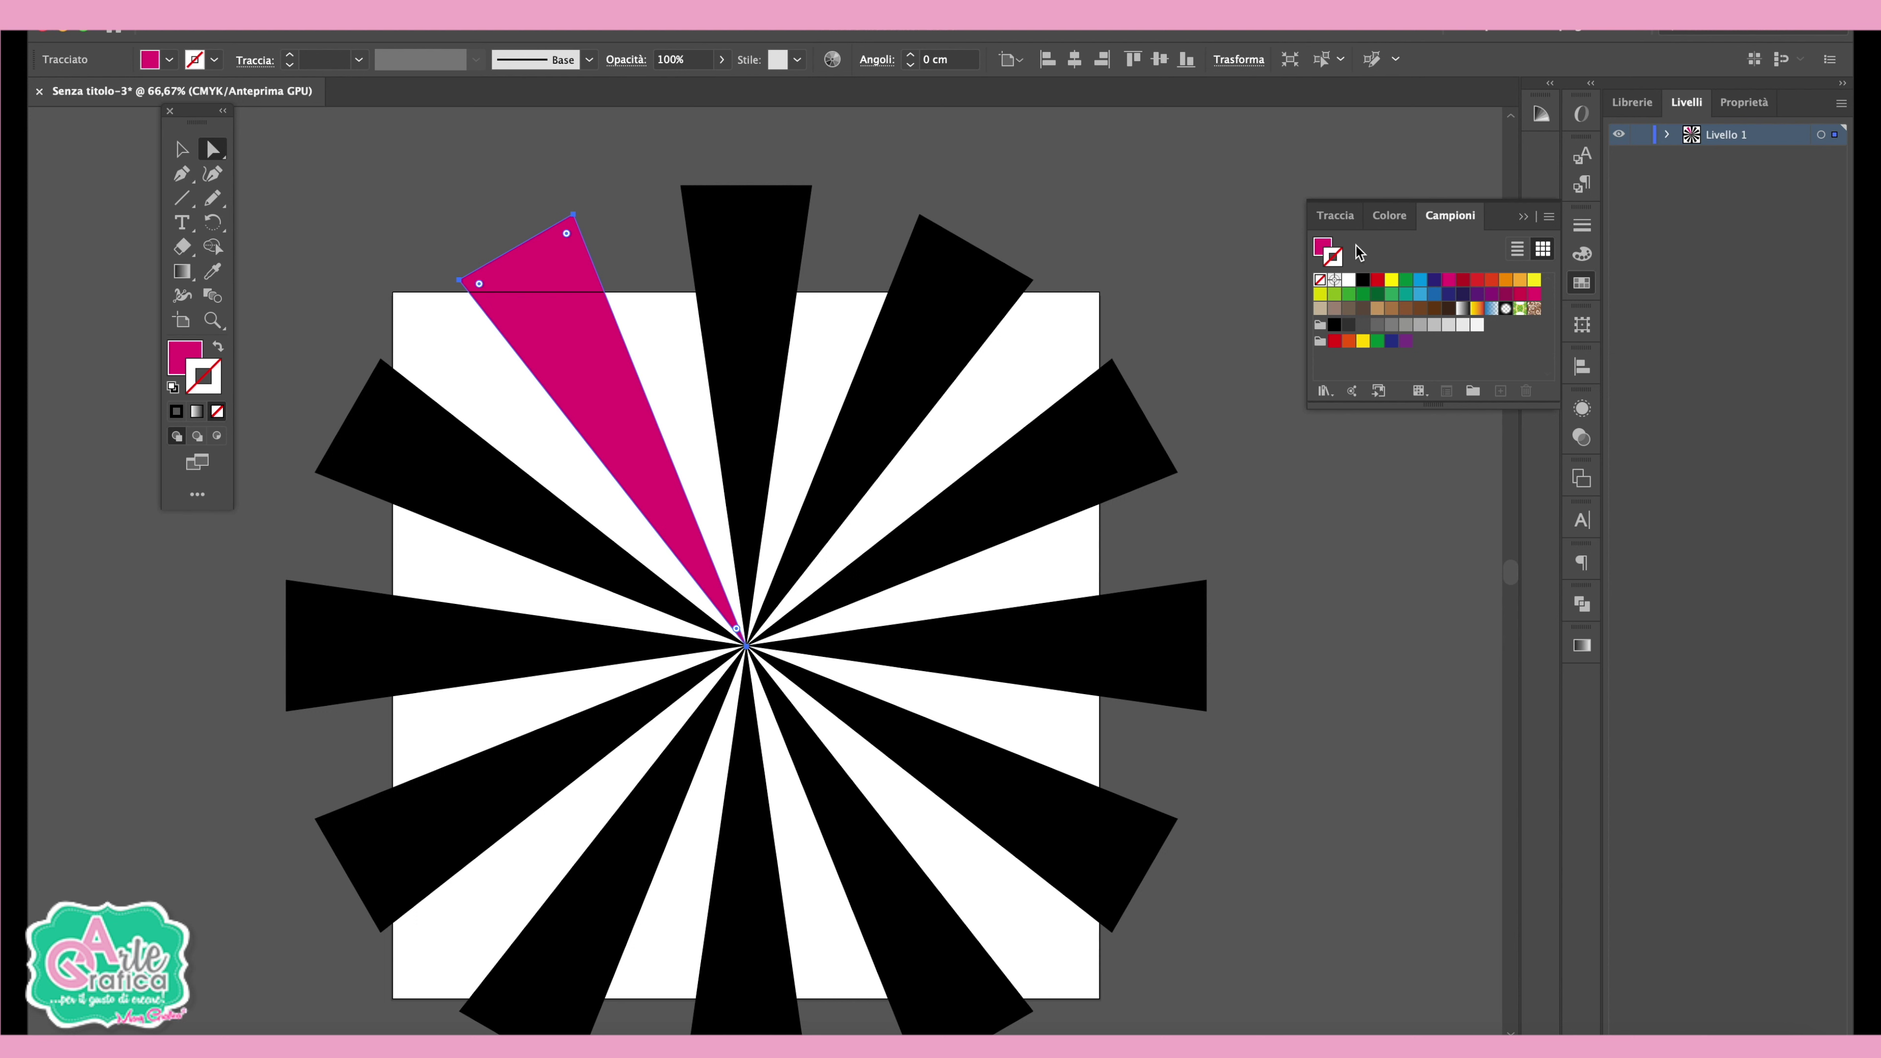
click(1322, 247)
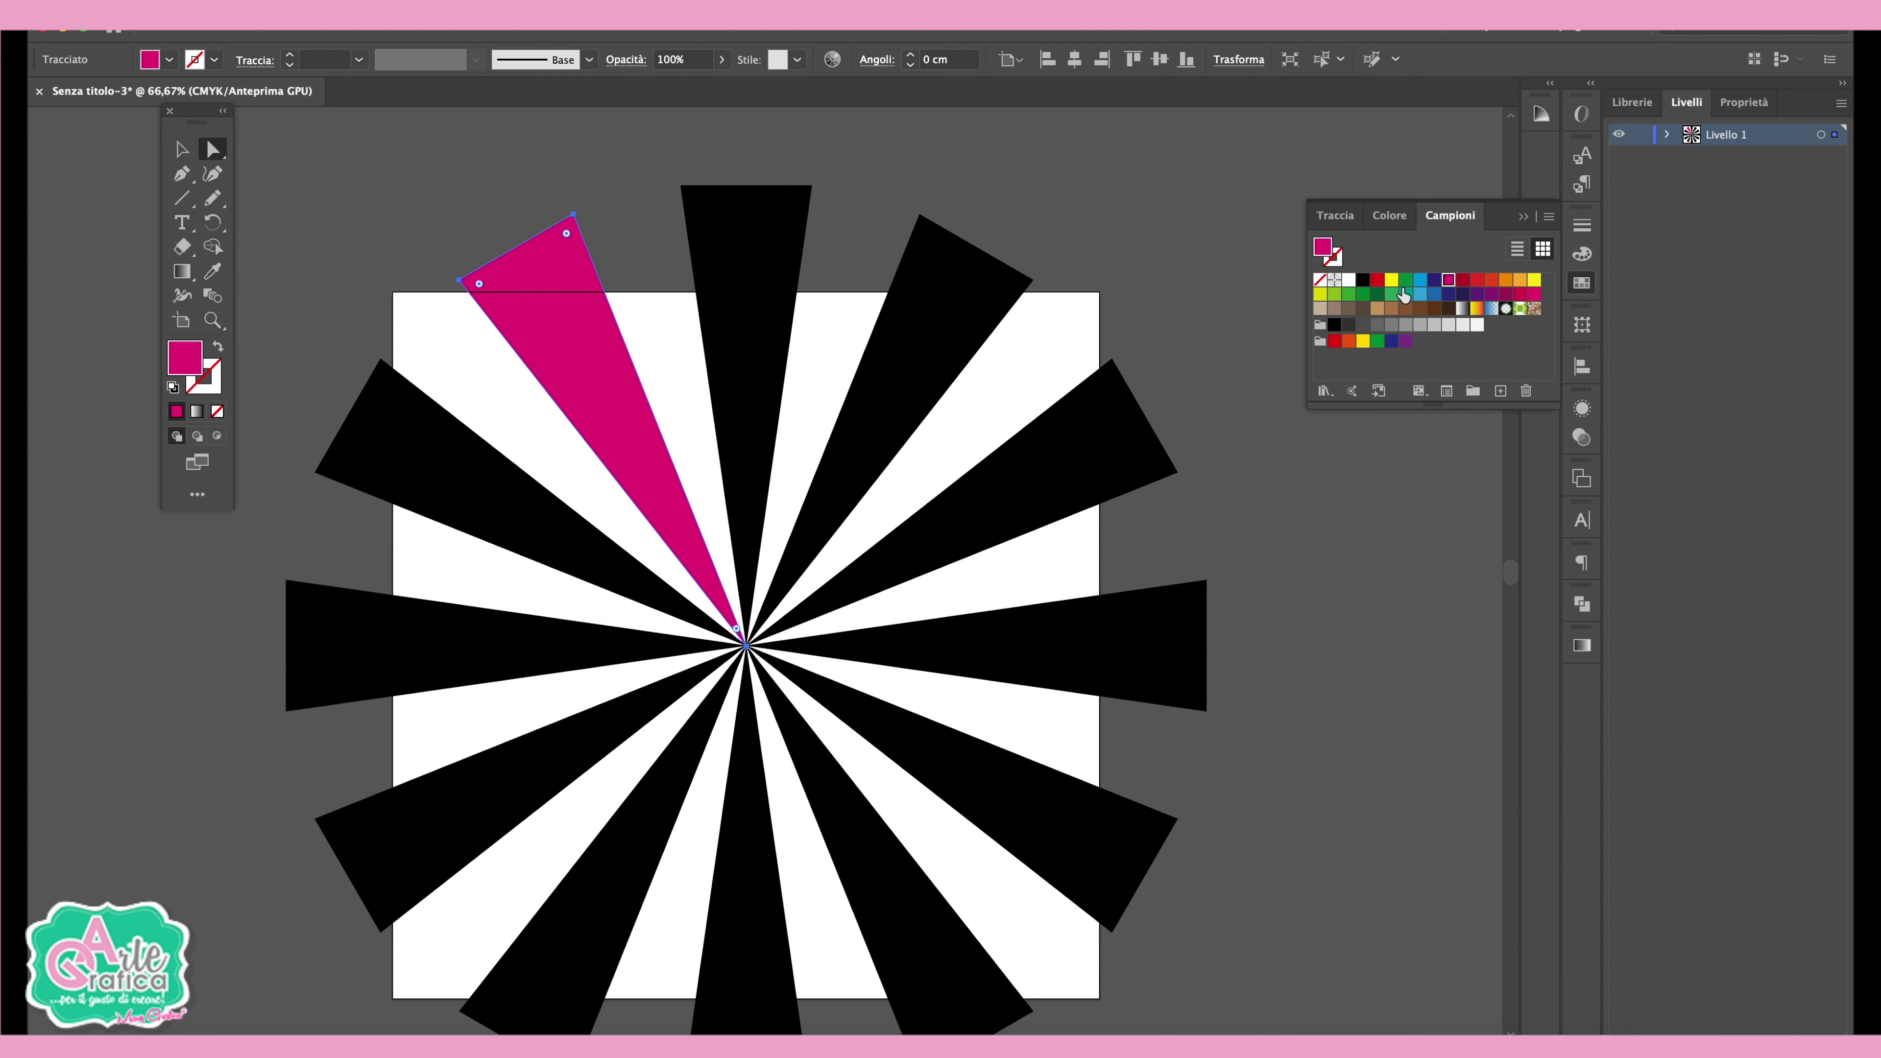
click(1389, 215)
drag(1490, 280, 1430, 281)
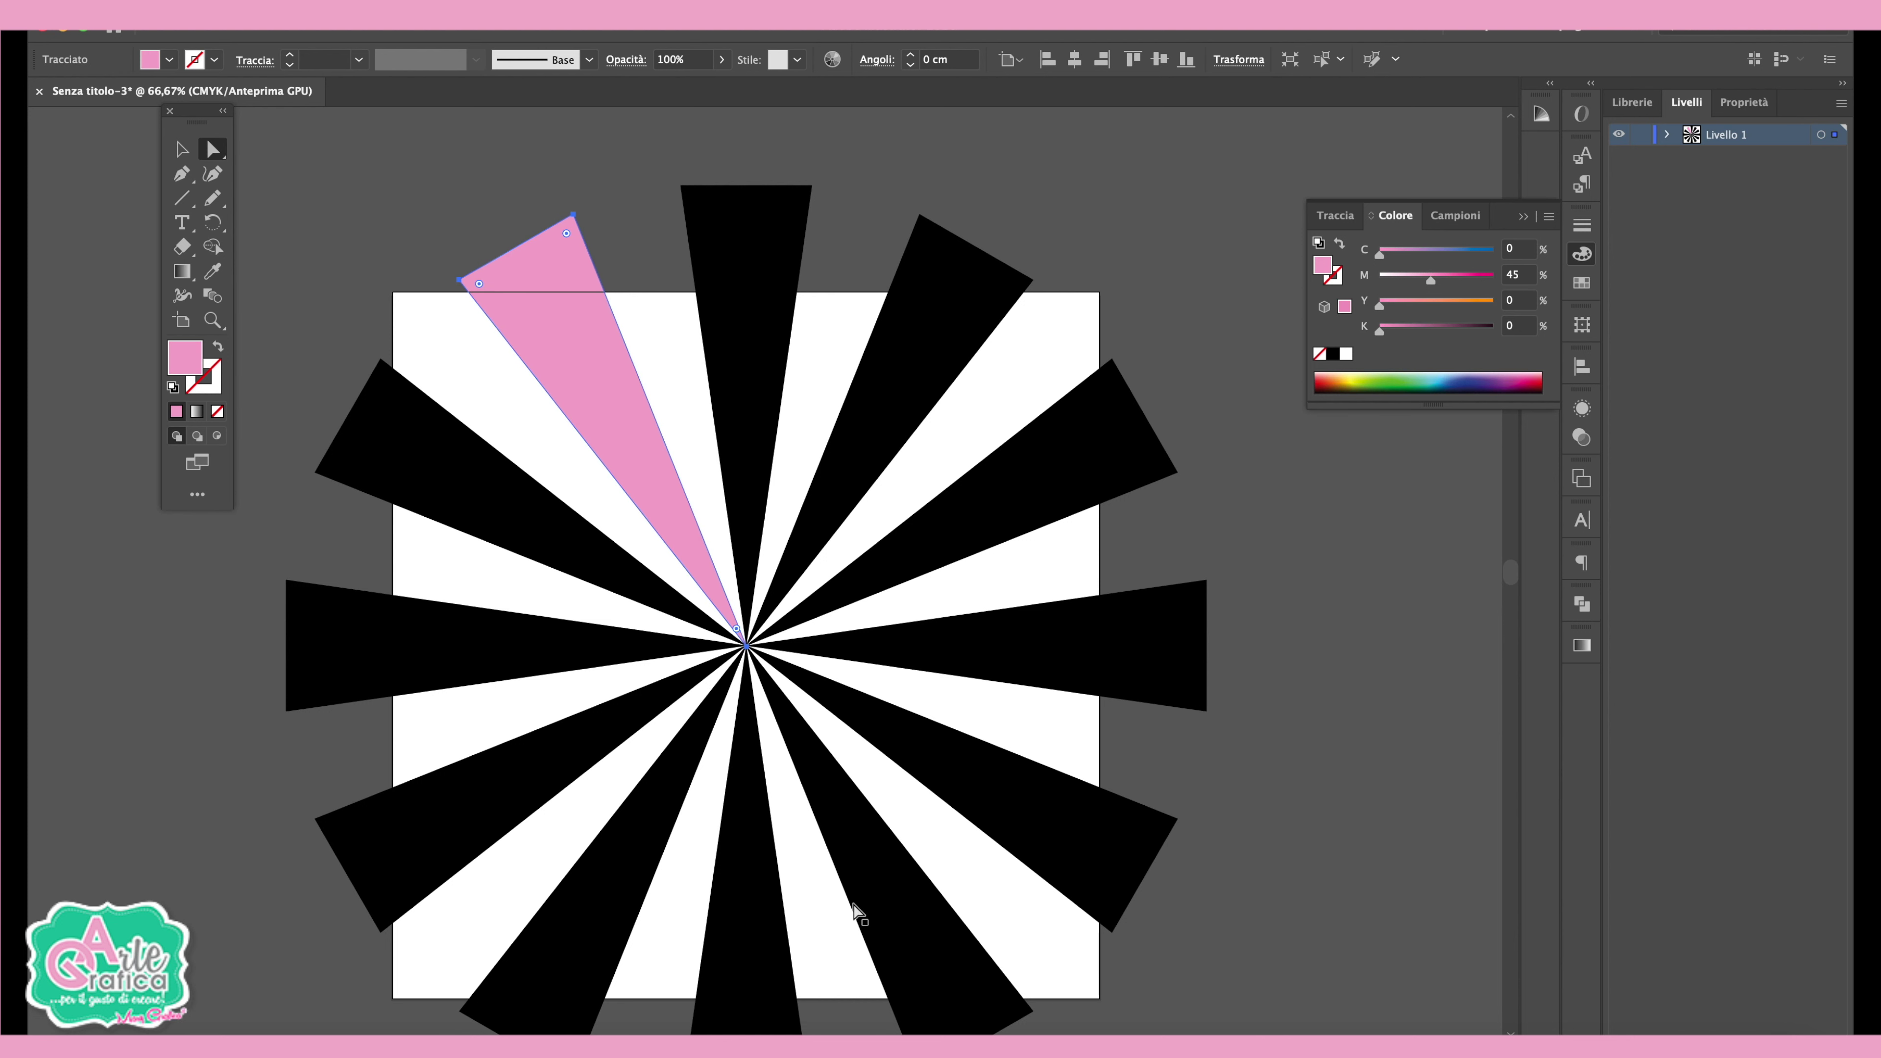
- Eyedropper the pale pink onto the opposite lower-right ray, then select the next ray pair
click(881, 913)
click(213, 271)
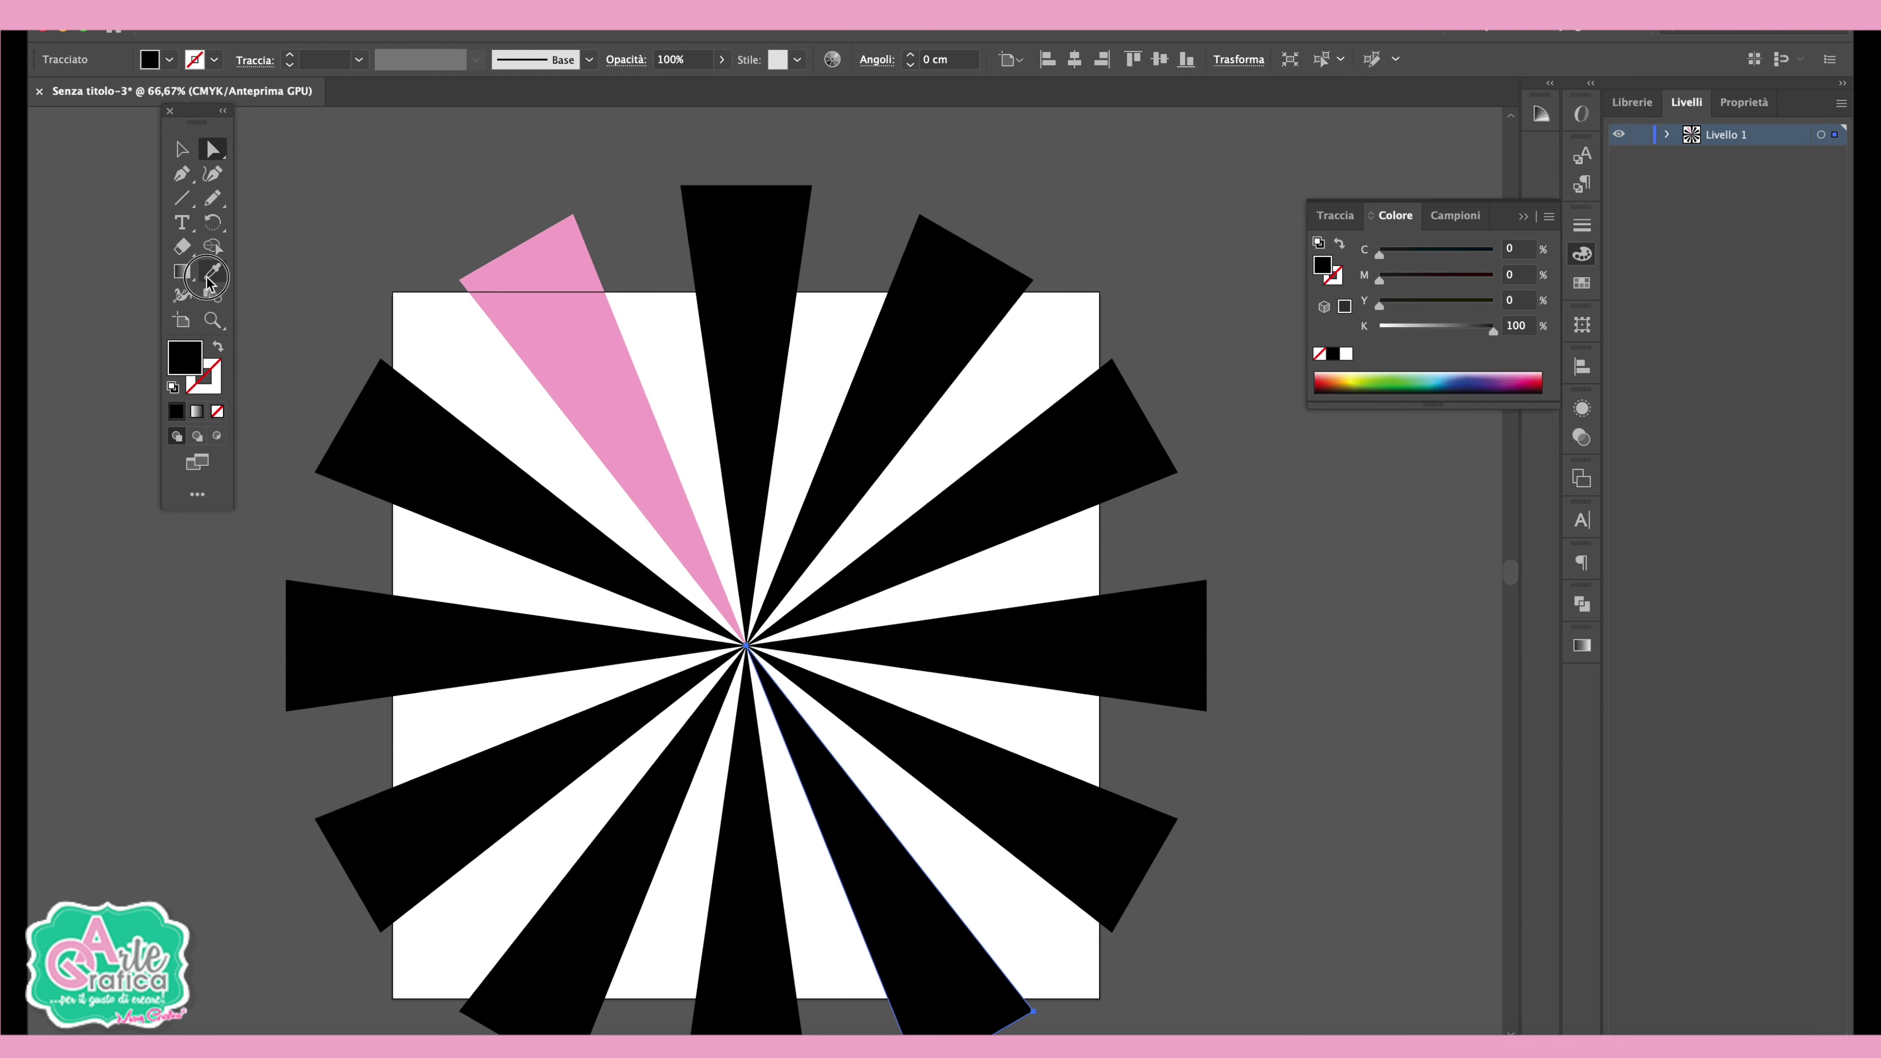
click(556, 287)
click(213, 149)
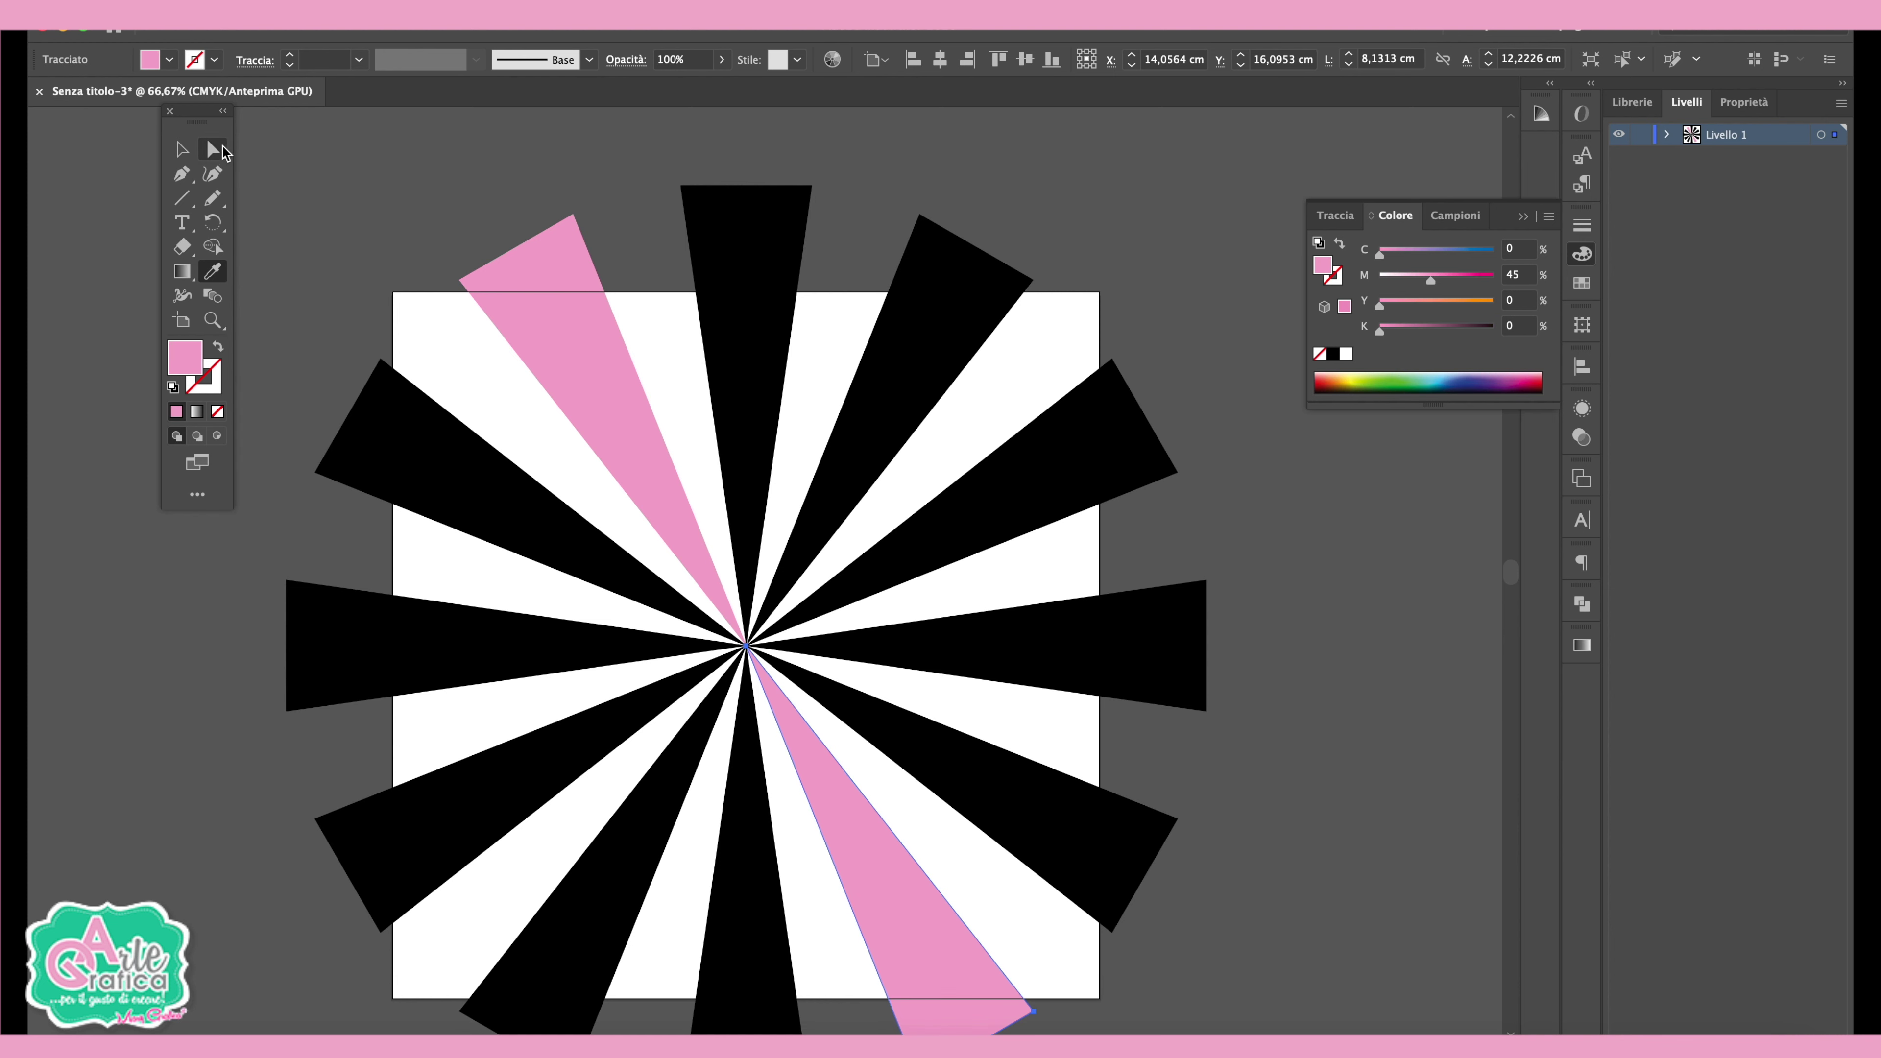
click(492, 522)
shift+click(909, 753)
click(1453, 216)
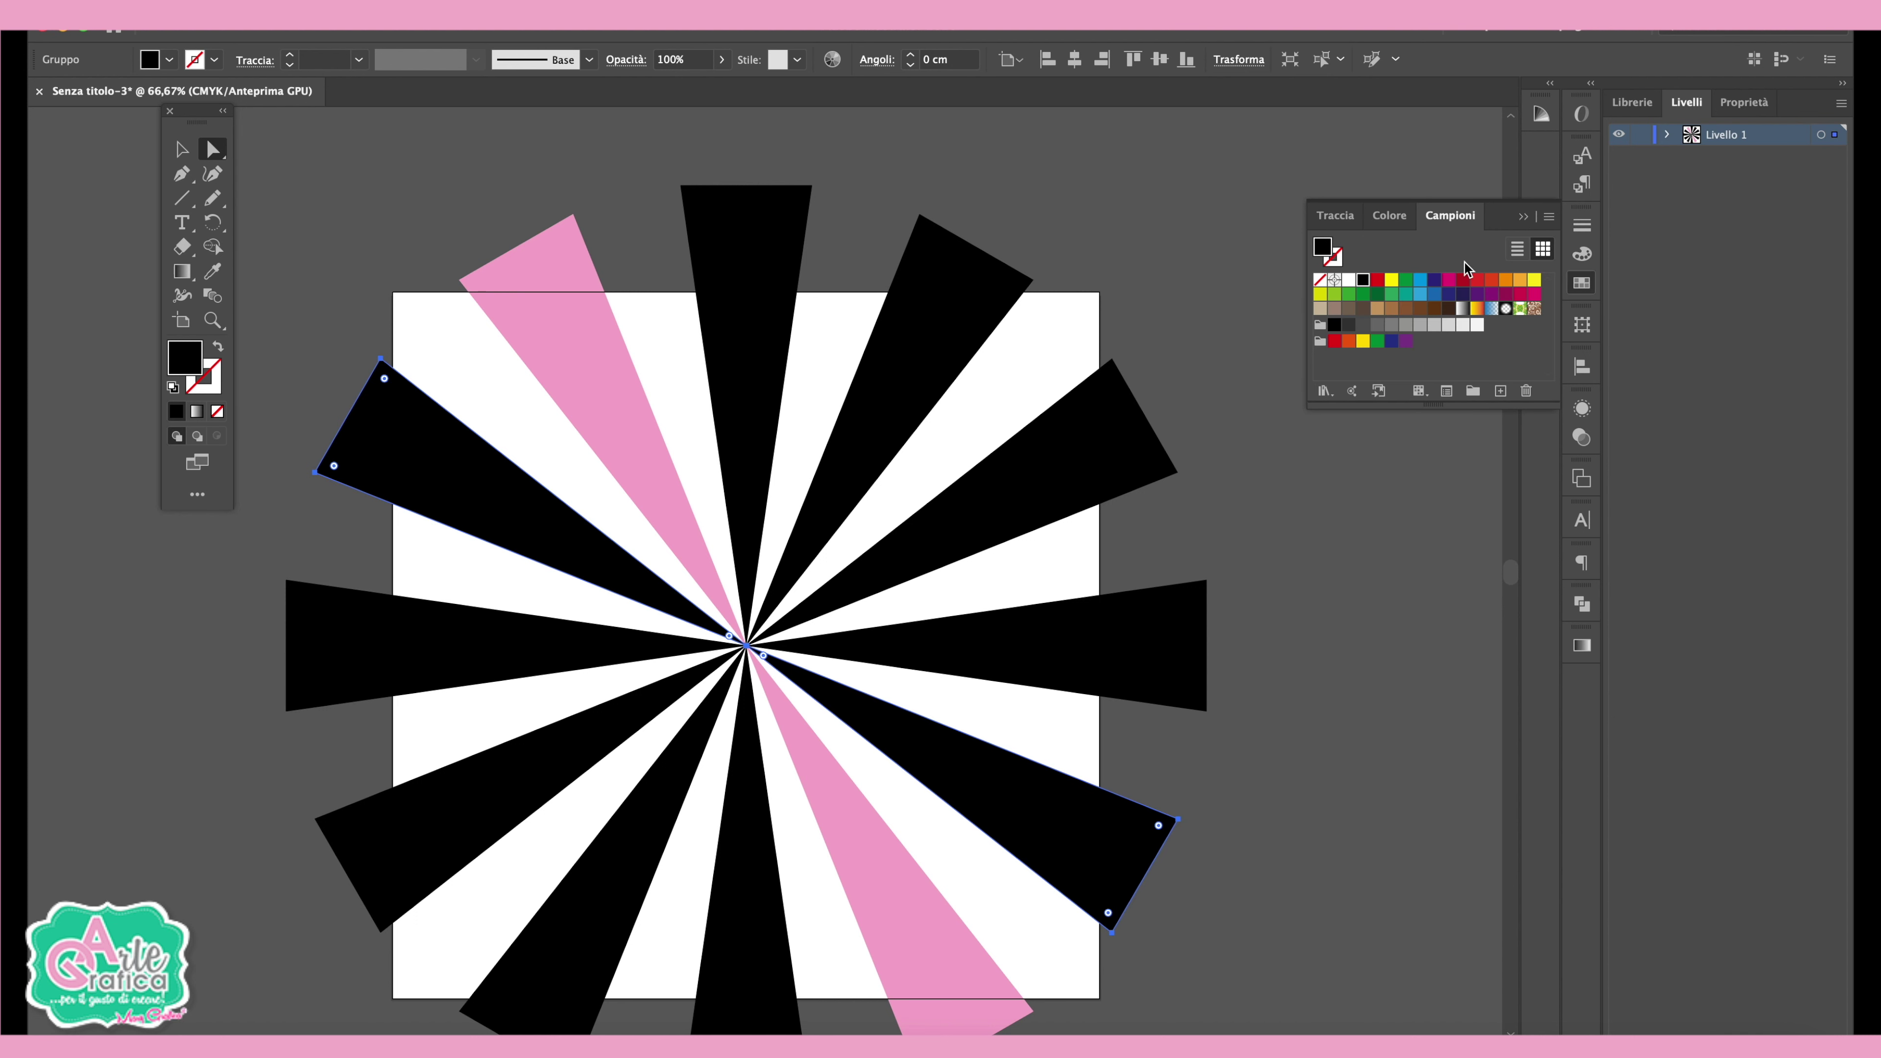
- Fill the selected ray pair with deep magenta (M 83)
click(1449, 282)
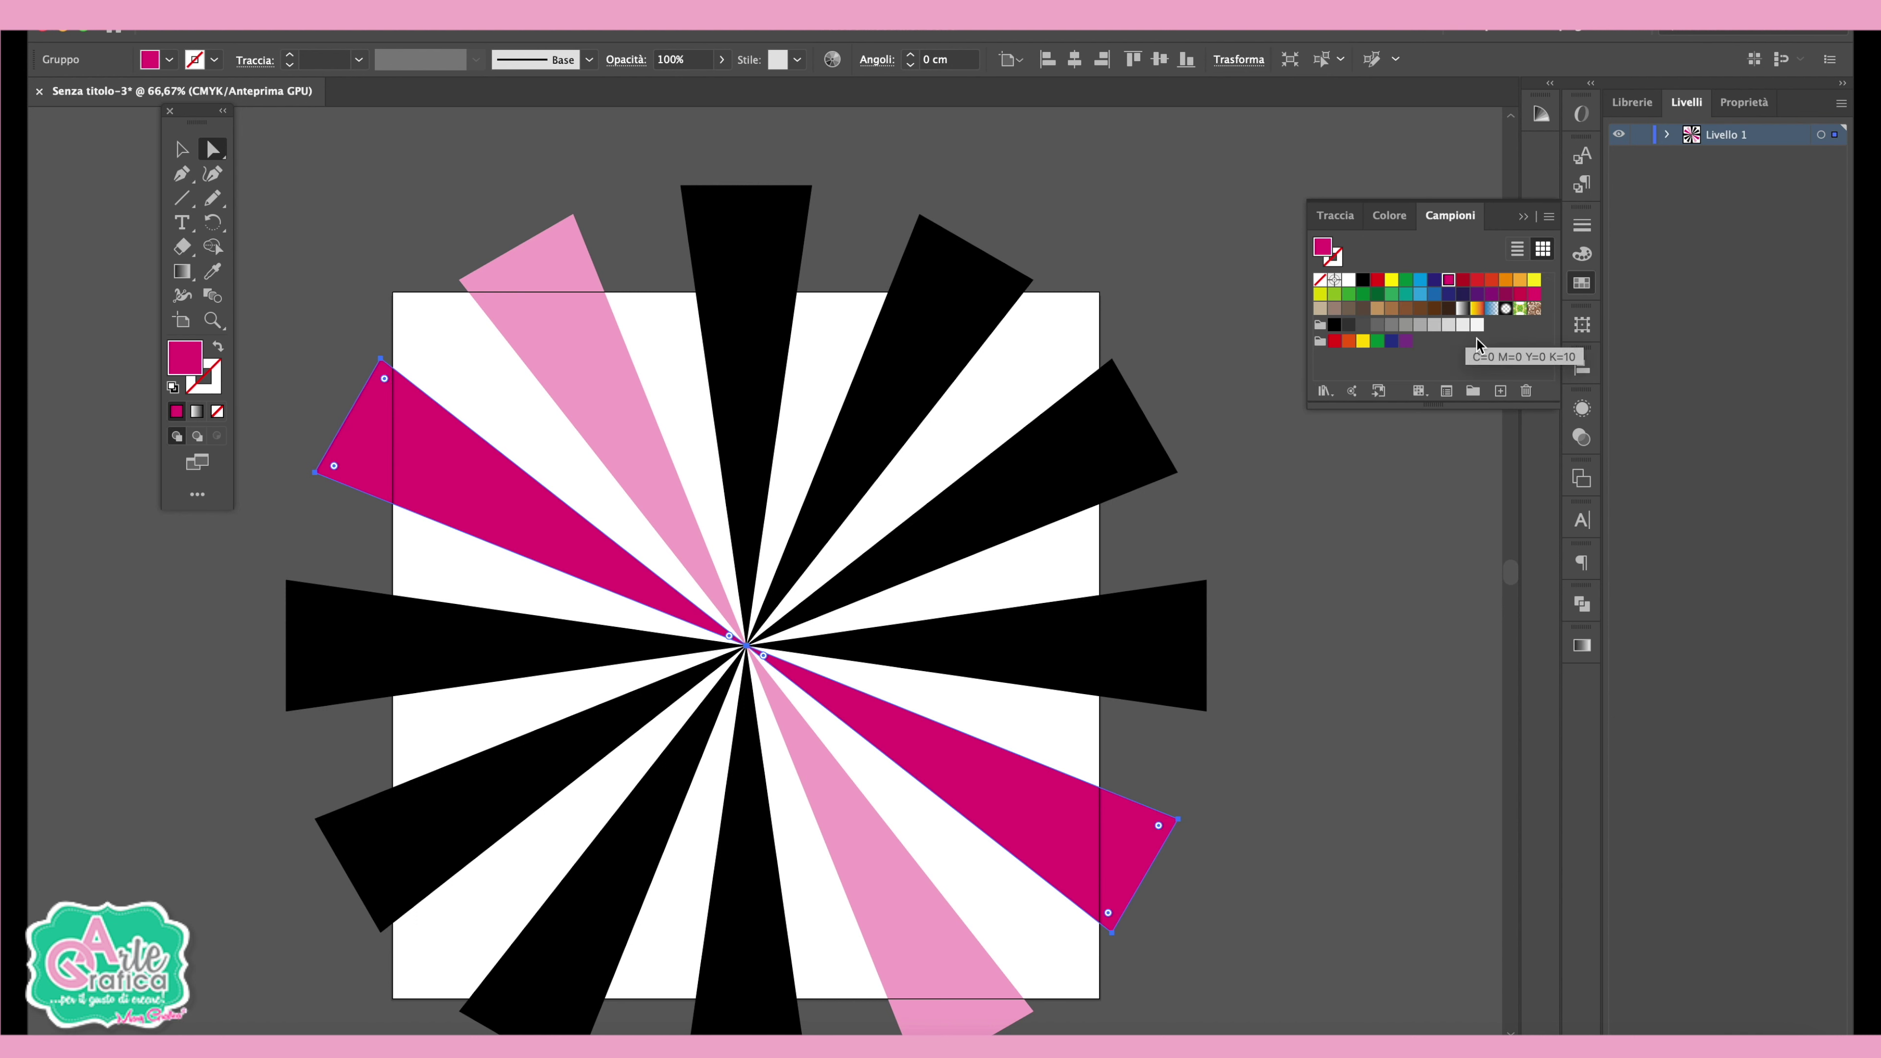
click(1390, 216)
drag(1492, 280, 1474, 281)
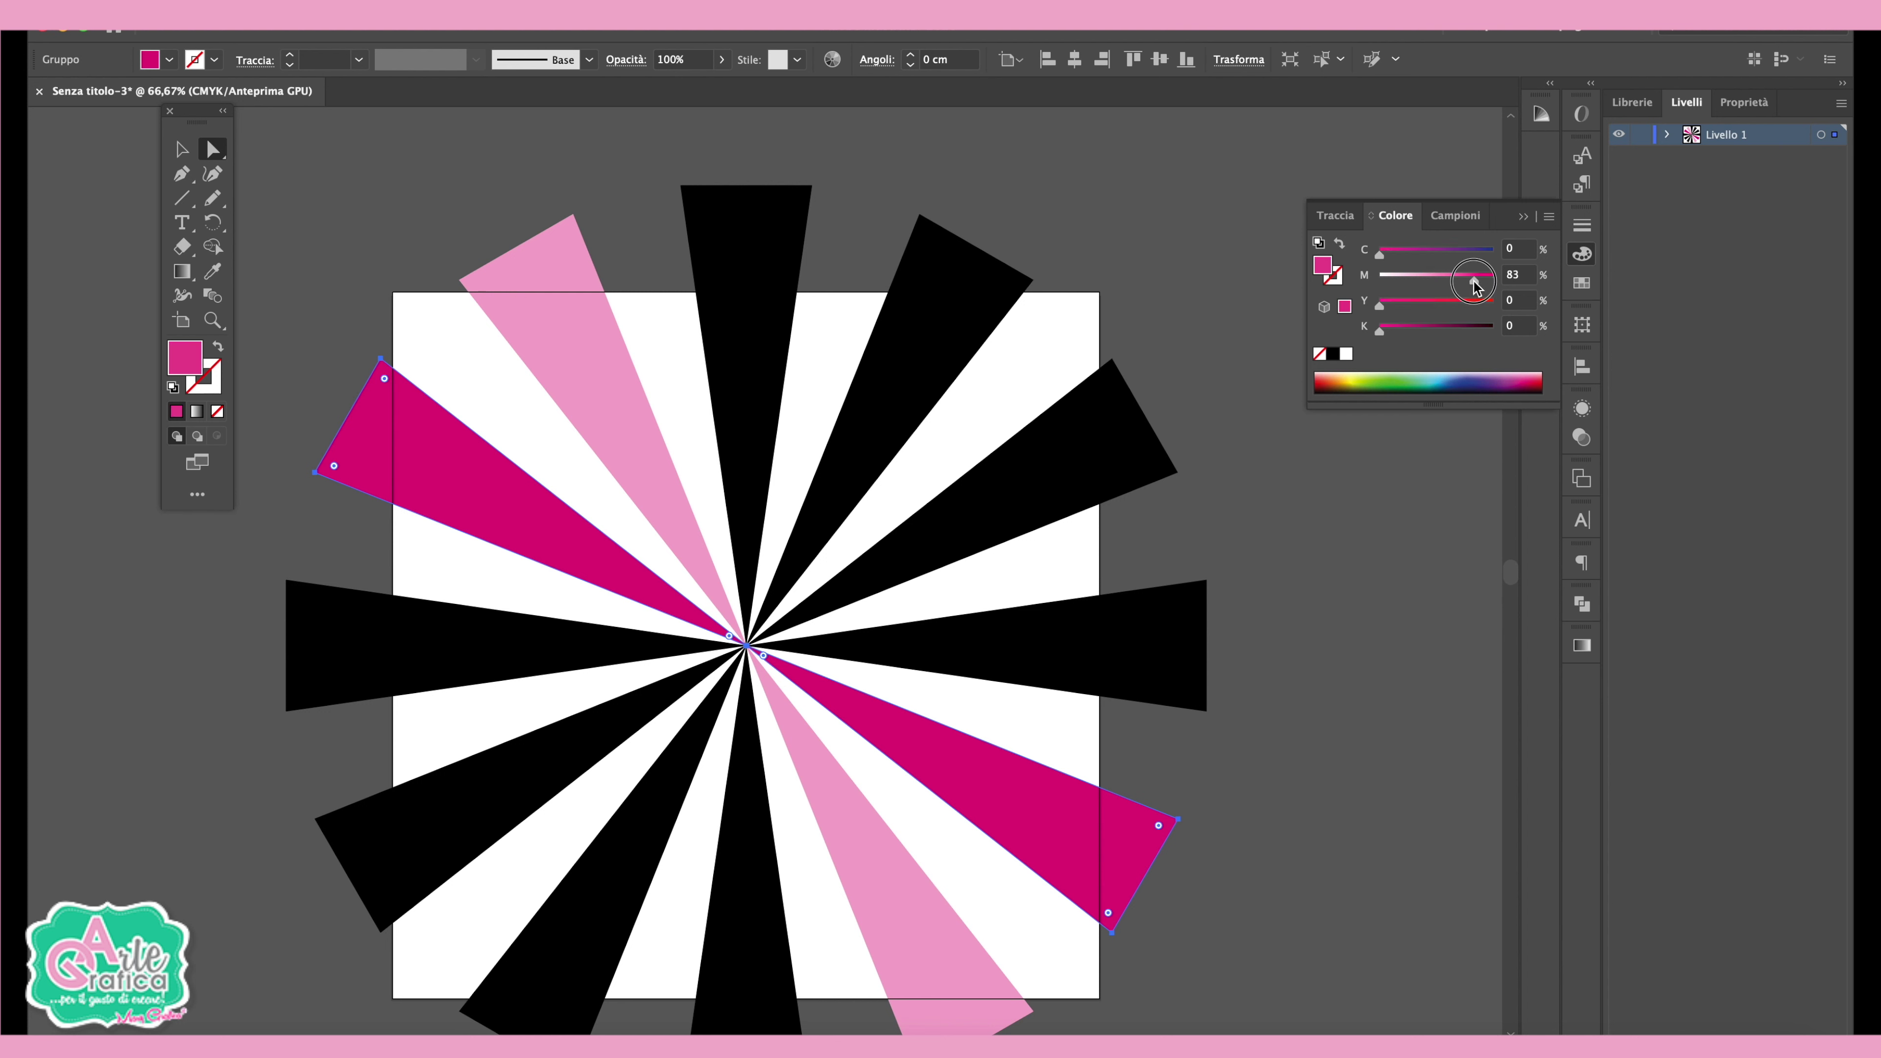
- Colour the horizontal ray pair medium pink (M 67)
click(371, 678)
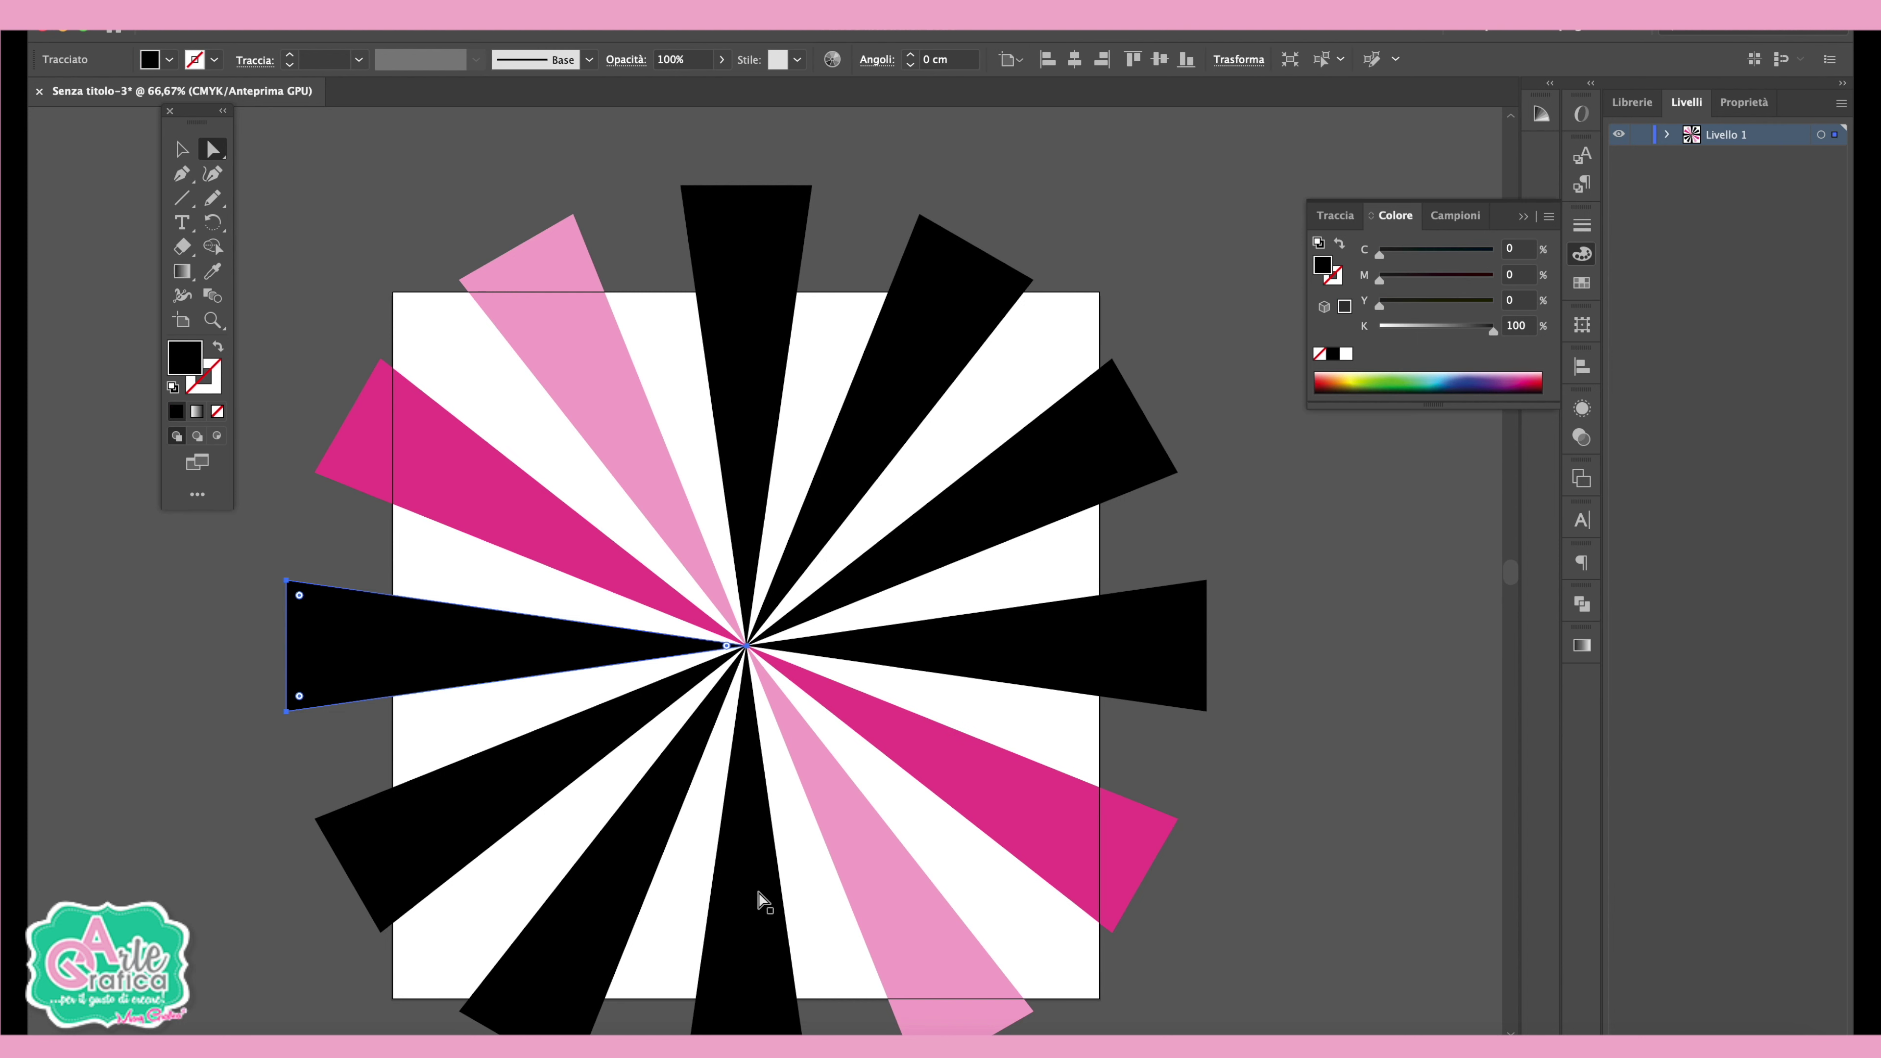
shift+click(1072, 663)
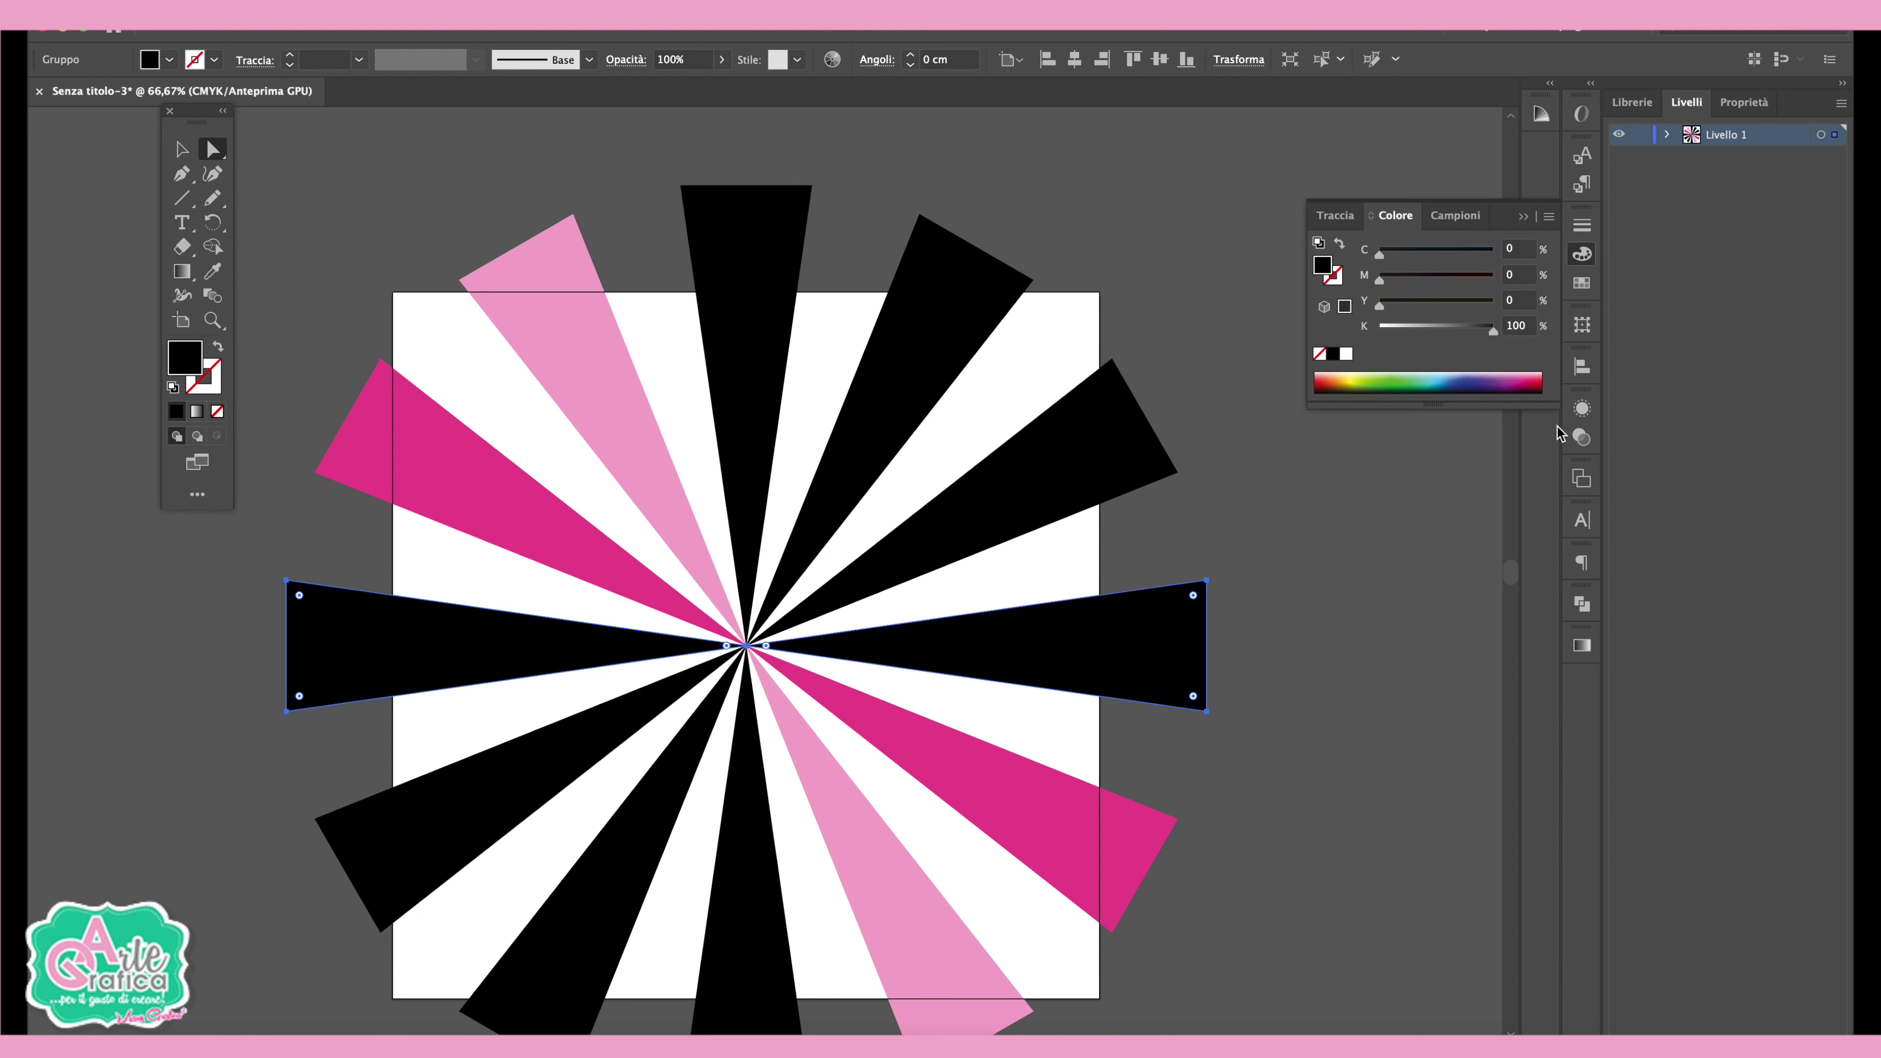
click(212, 272)
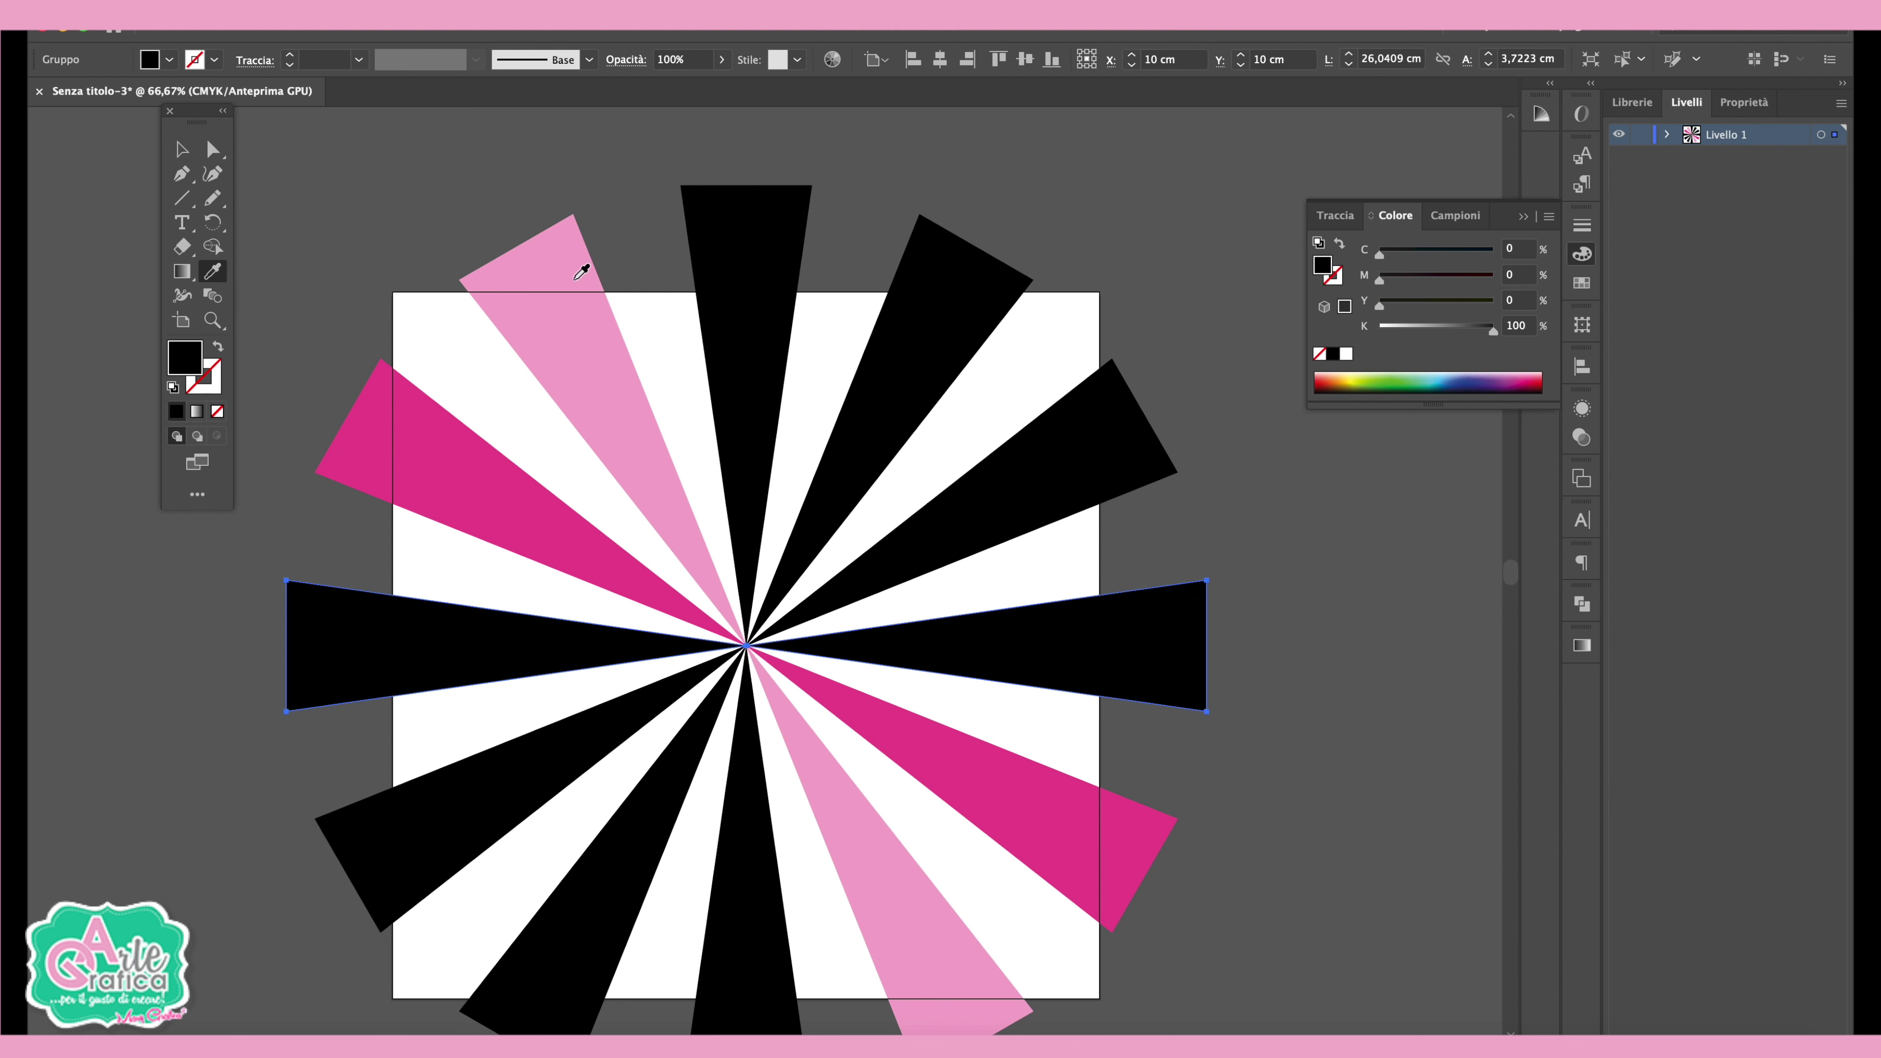
click(561, 287)
drag(1443, 289, 1456, 284)
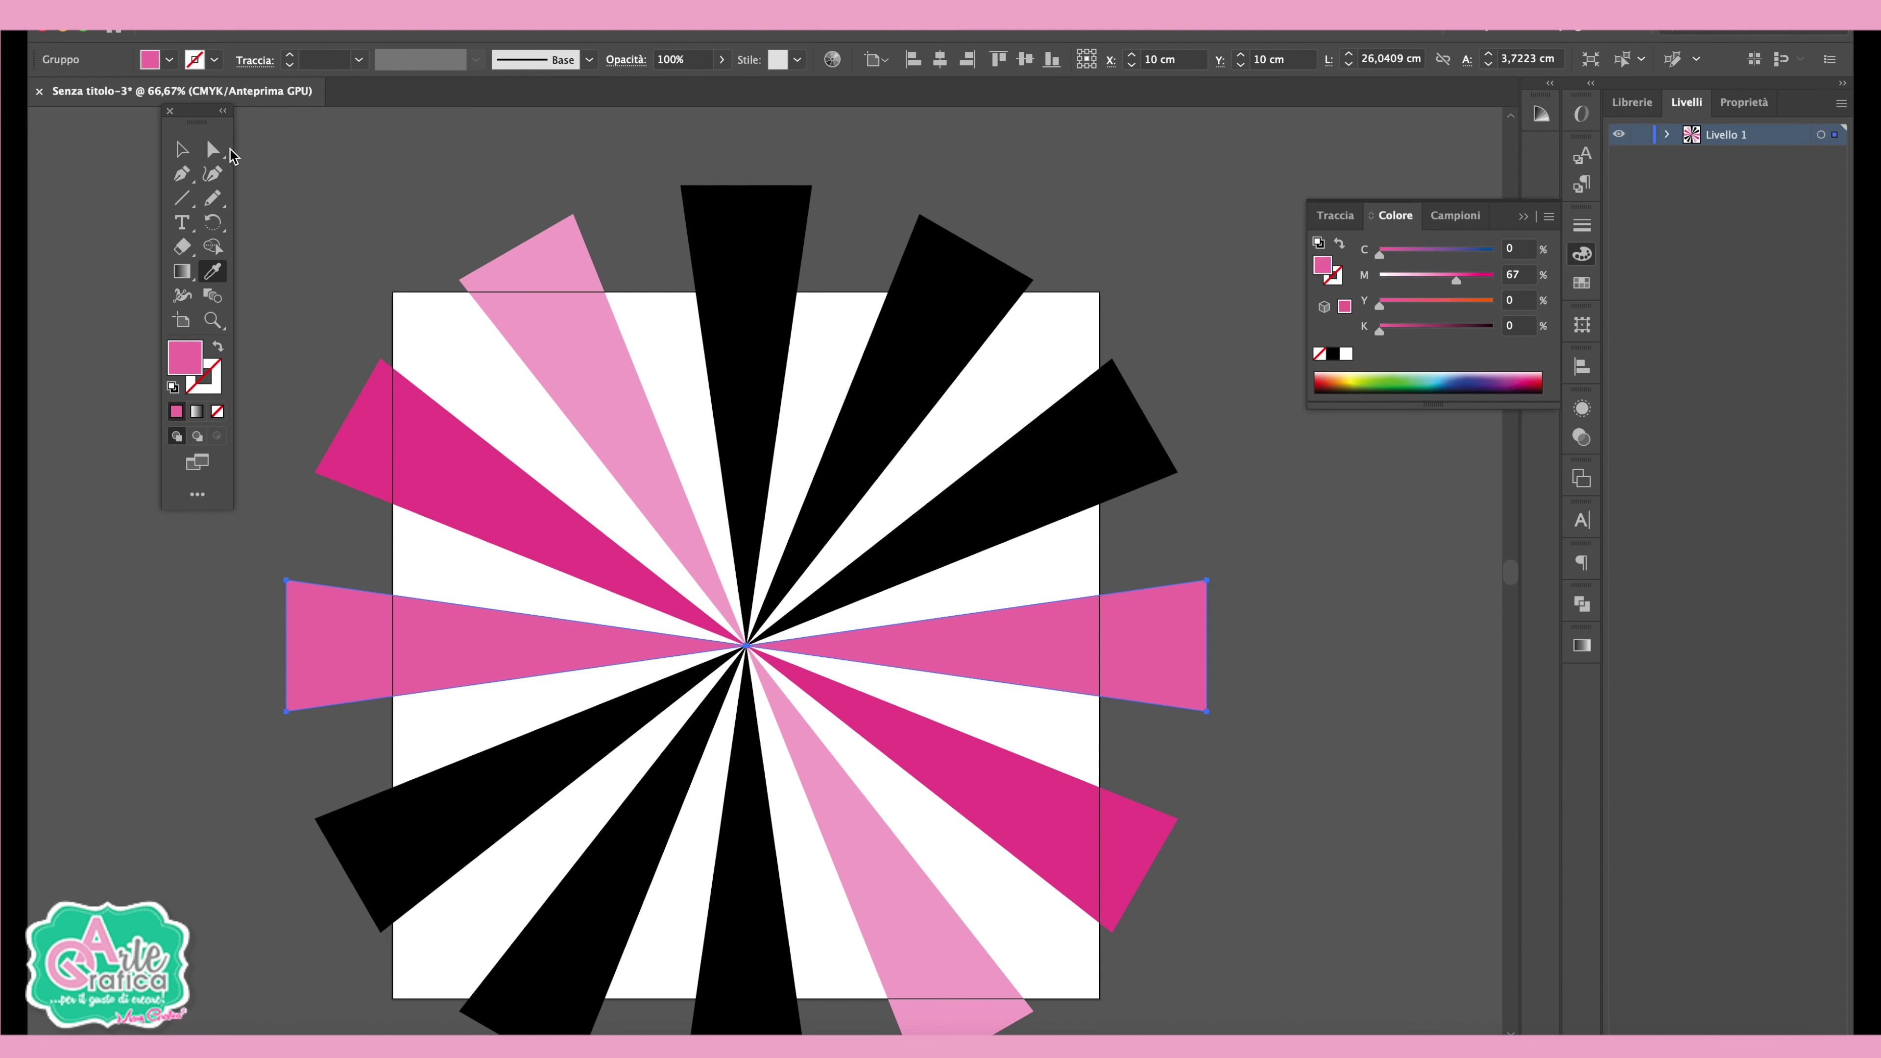
- Colour the vertical ray pair purple (C 49, M 70), then select the last black pair
click(213, 150)
click(735, 338)
shift+click(749, 867)
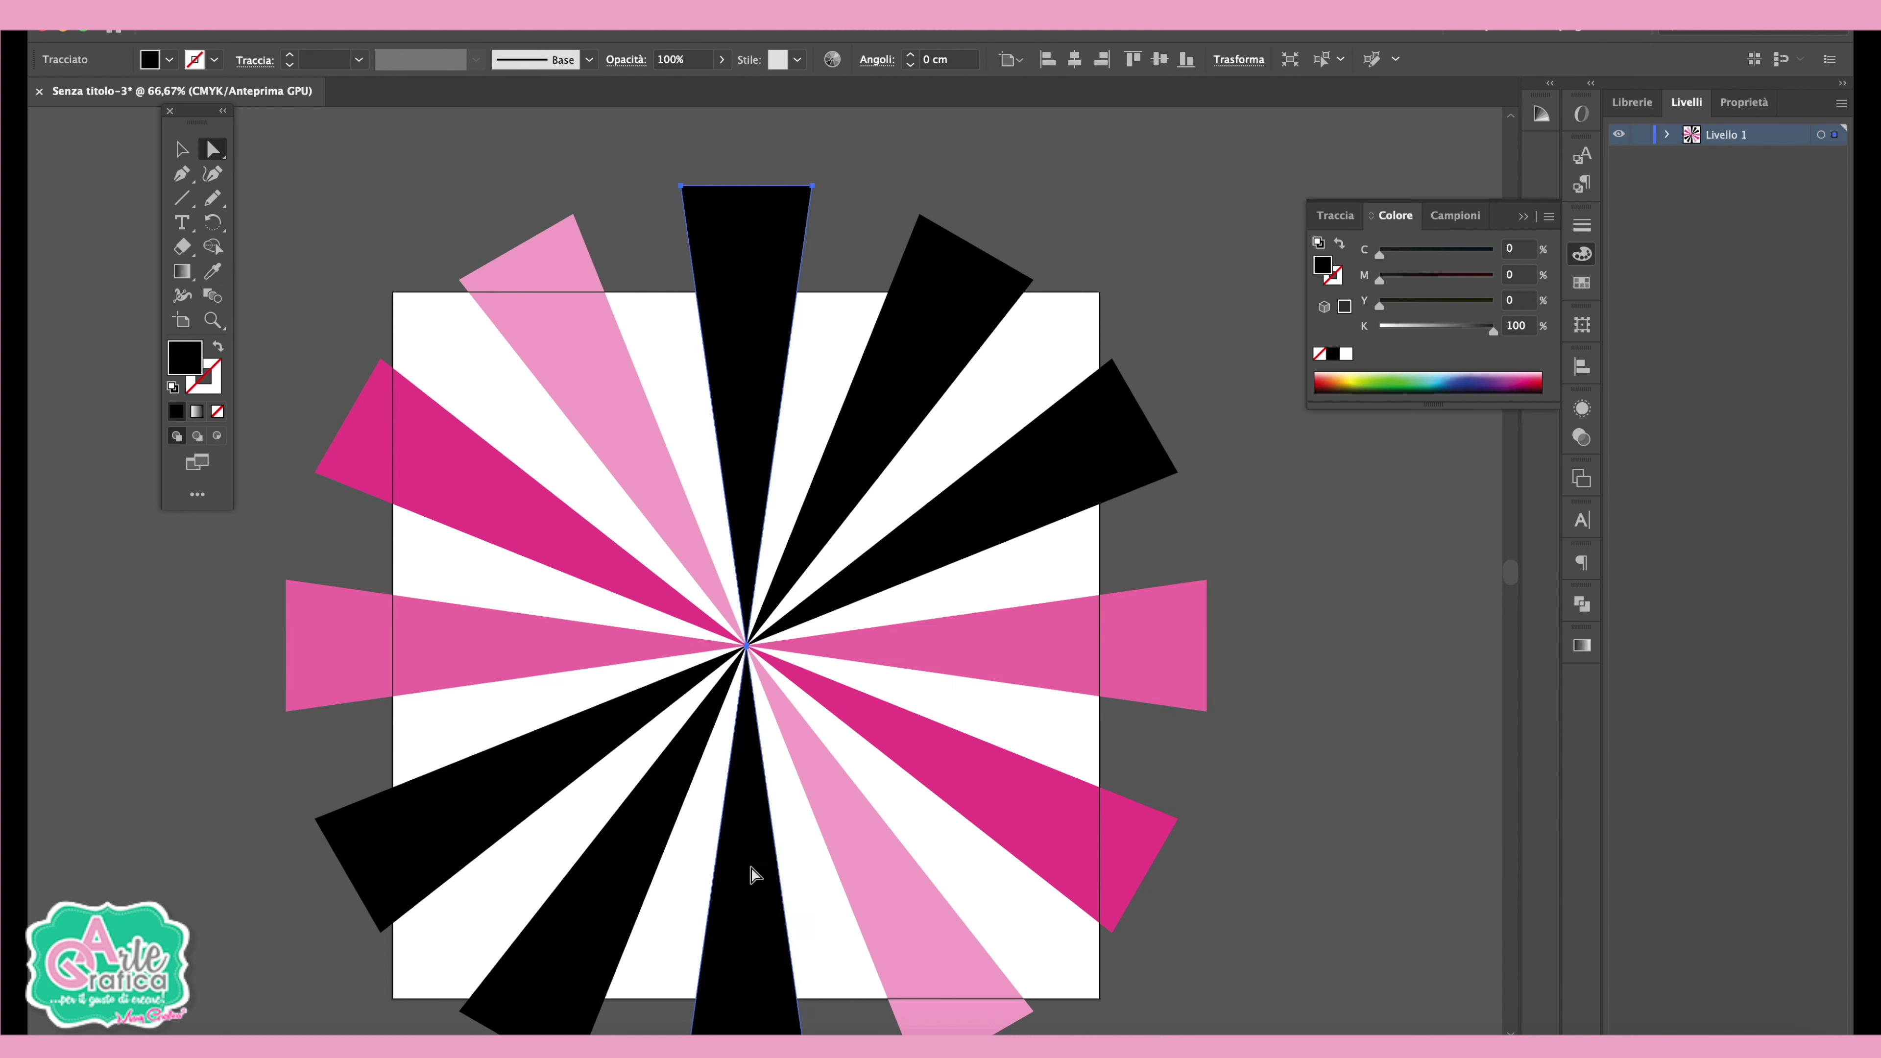
click(1448, 222)
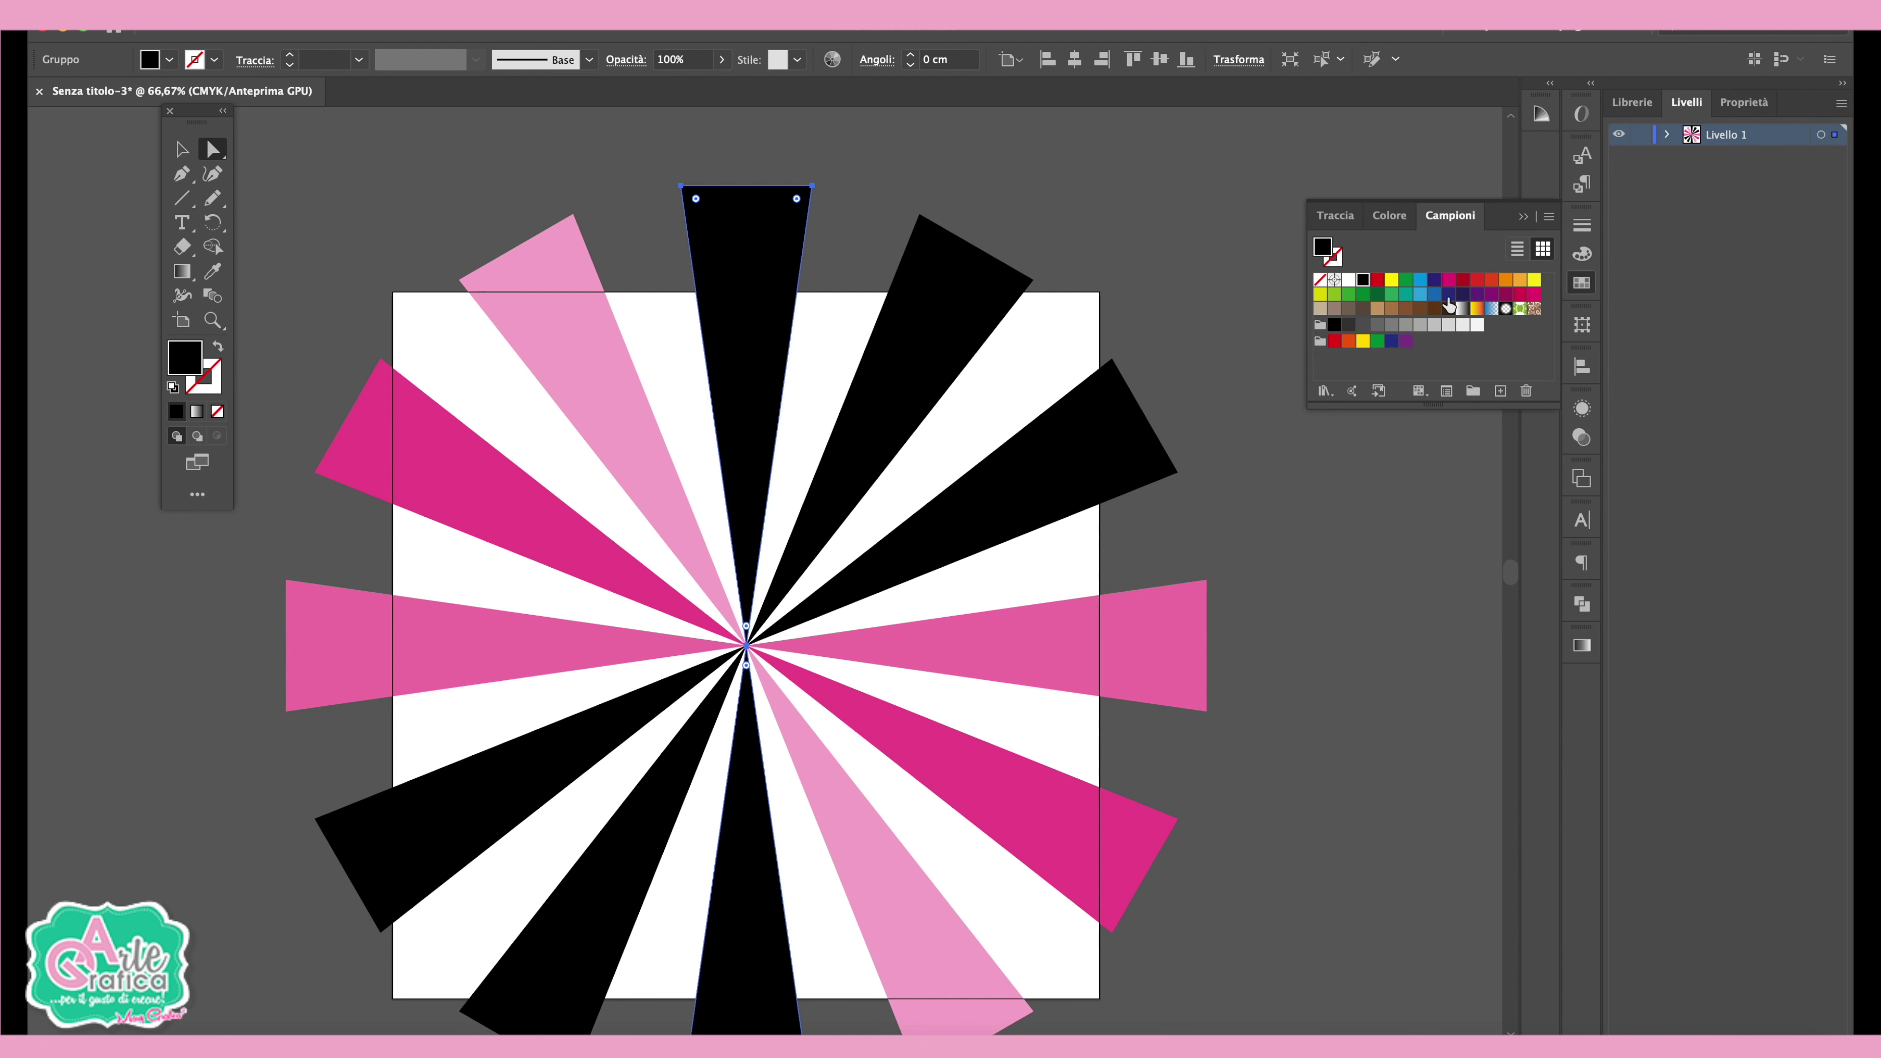
click(1477, 294)
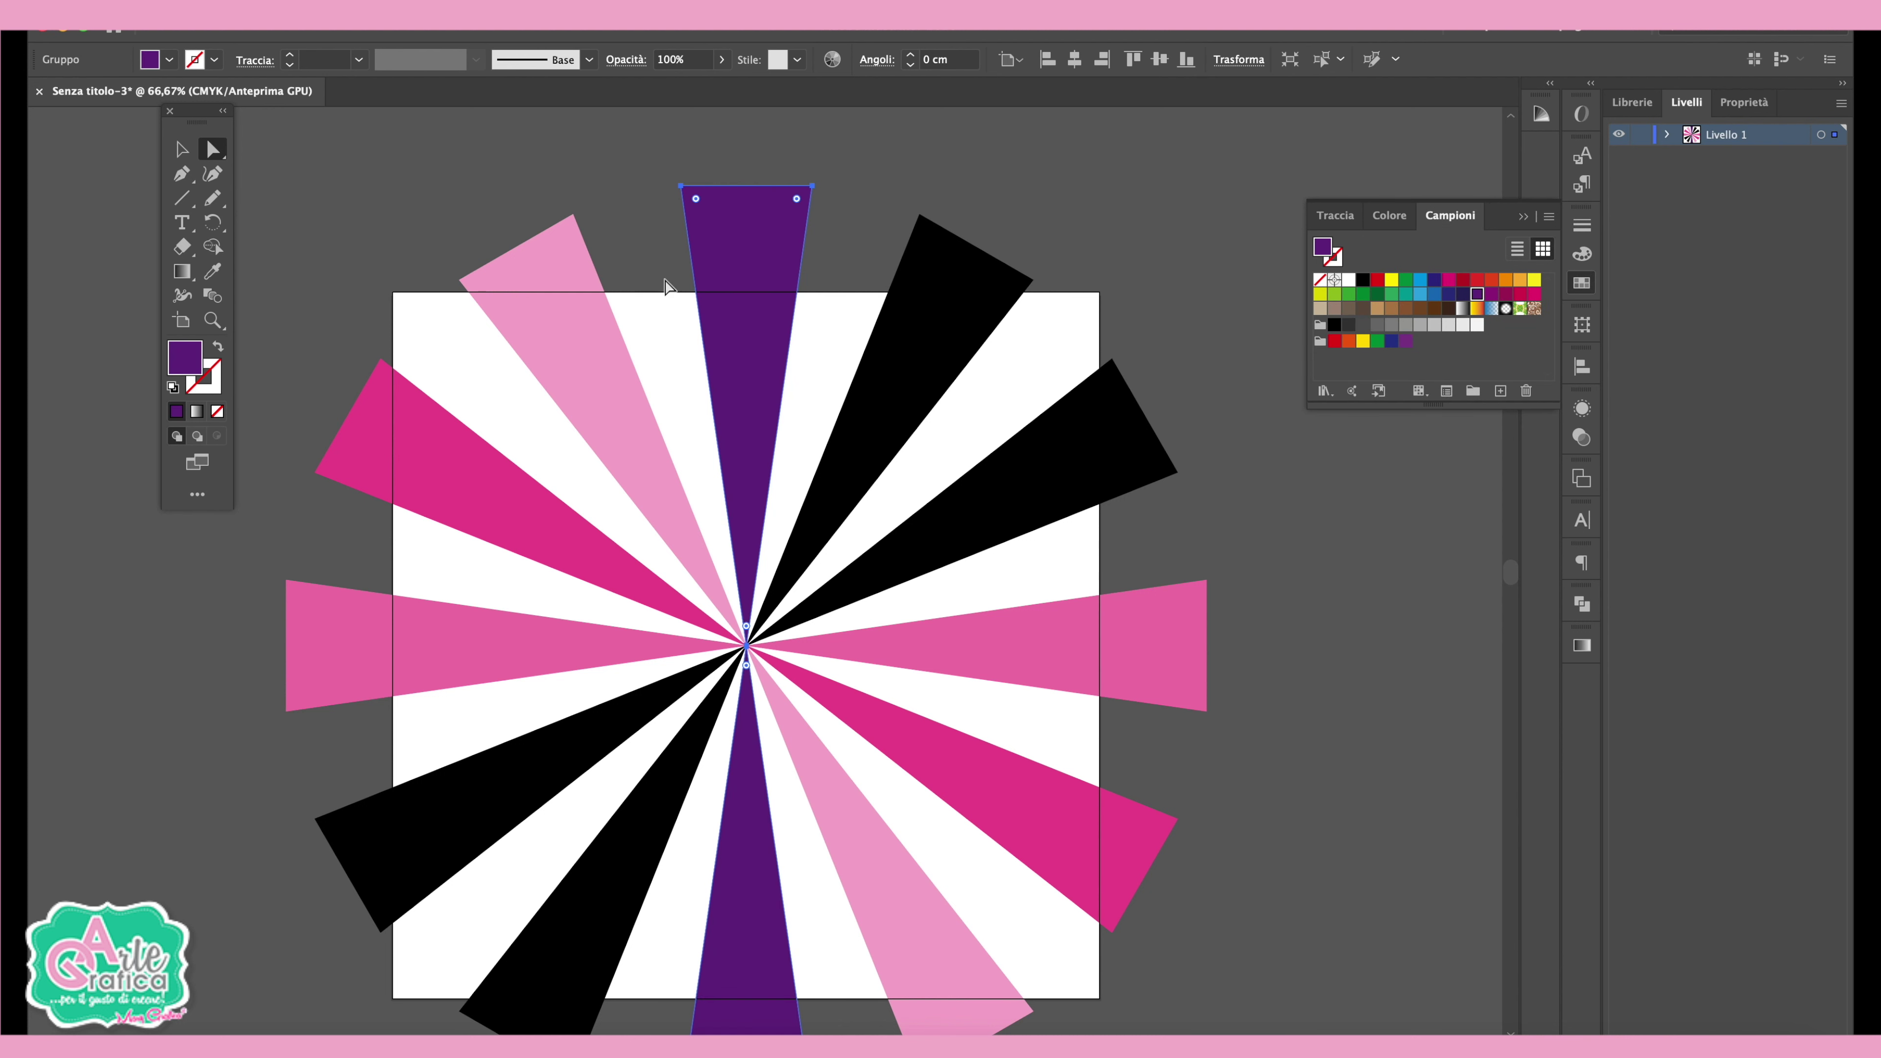
click(1390, 215)
mouse_move(1466, 255)
mouse_down()
mouse_move(1434, 255)
mouse_move(1457, 281)
mouse_up()
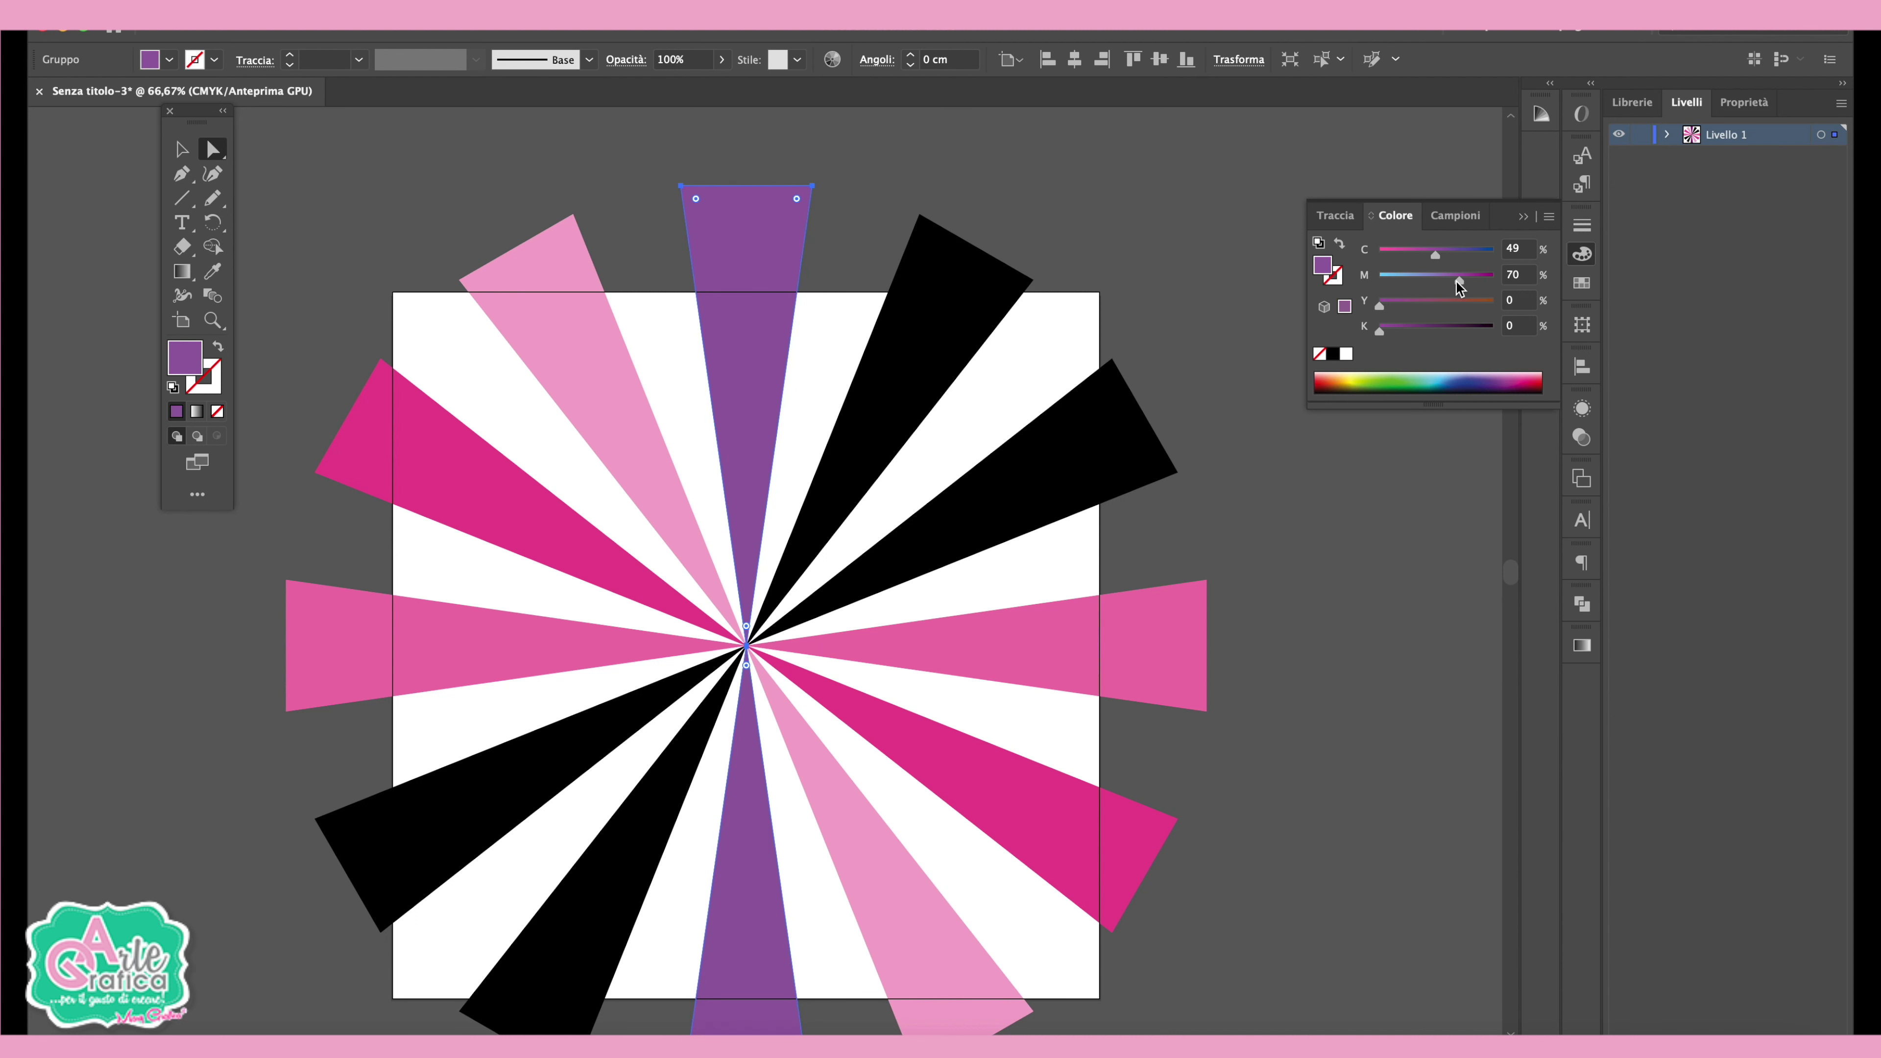
click(1105, 177)
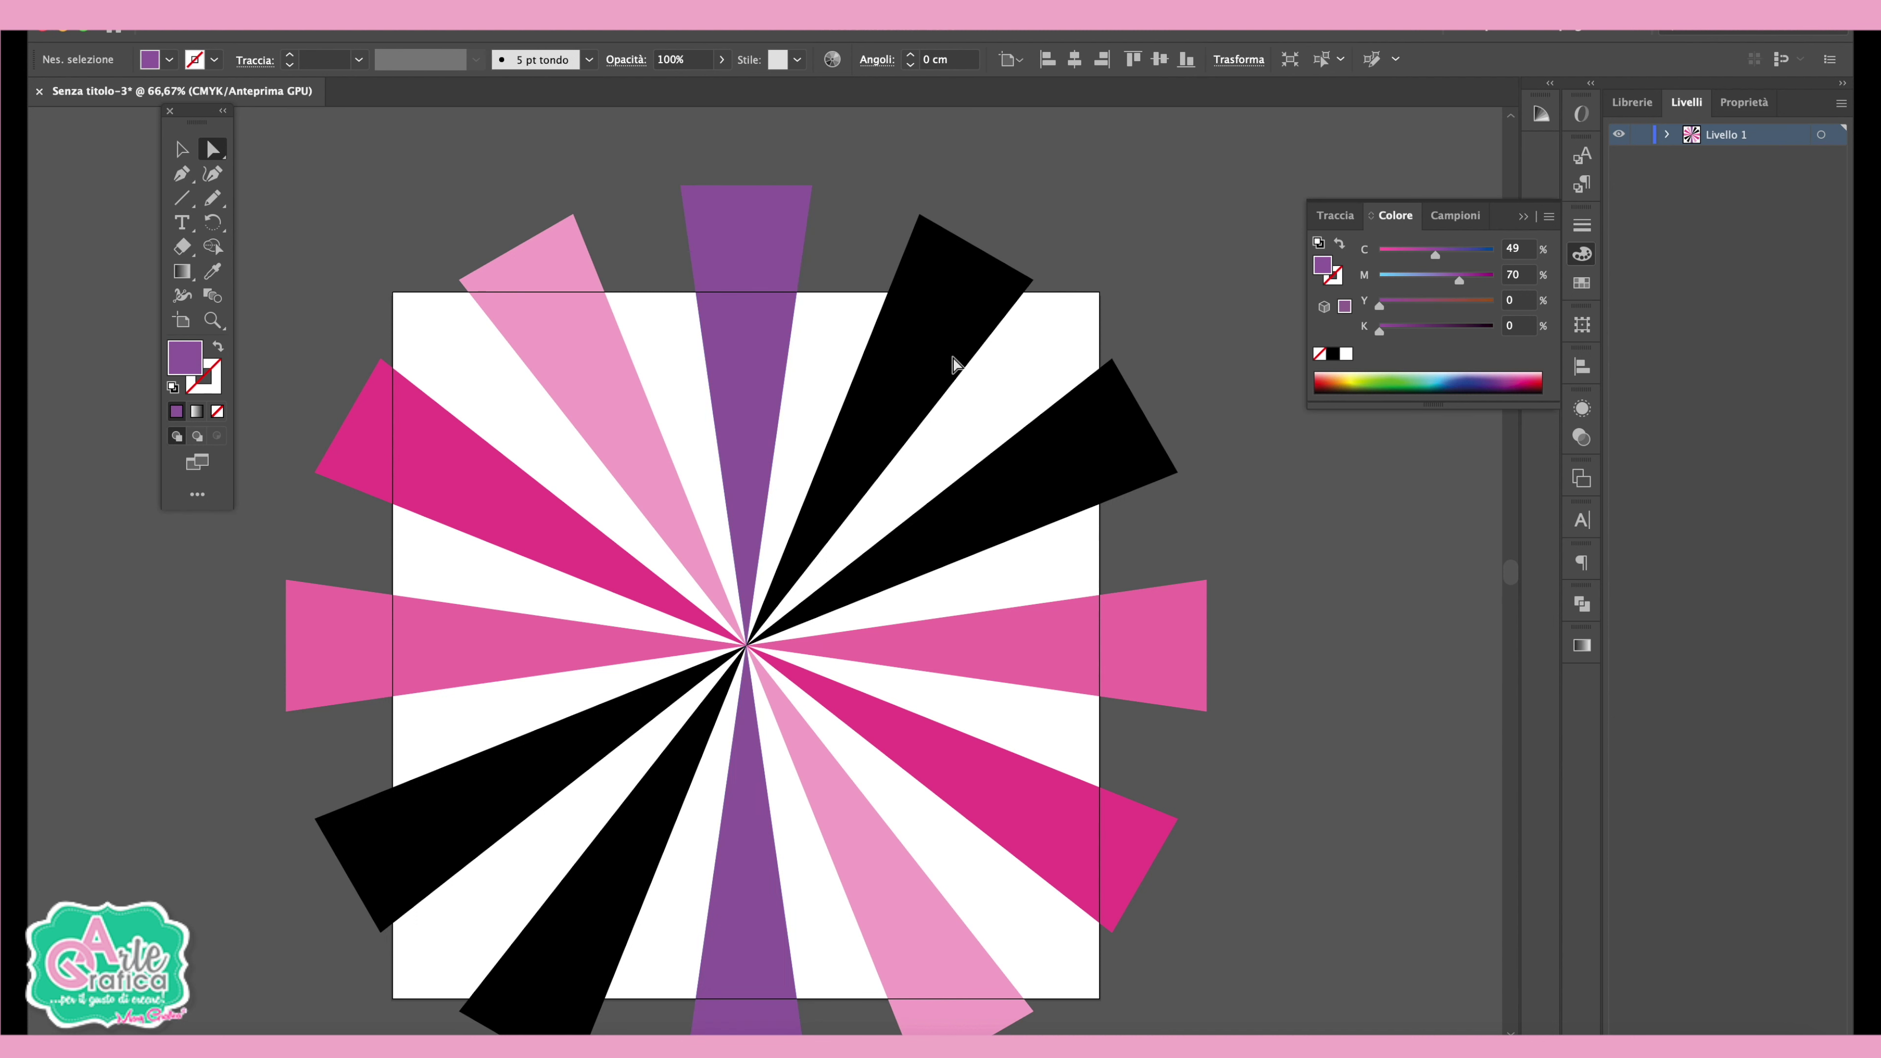
click(495, 806)
shift+click(924, 561)
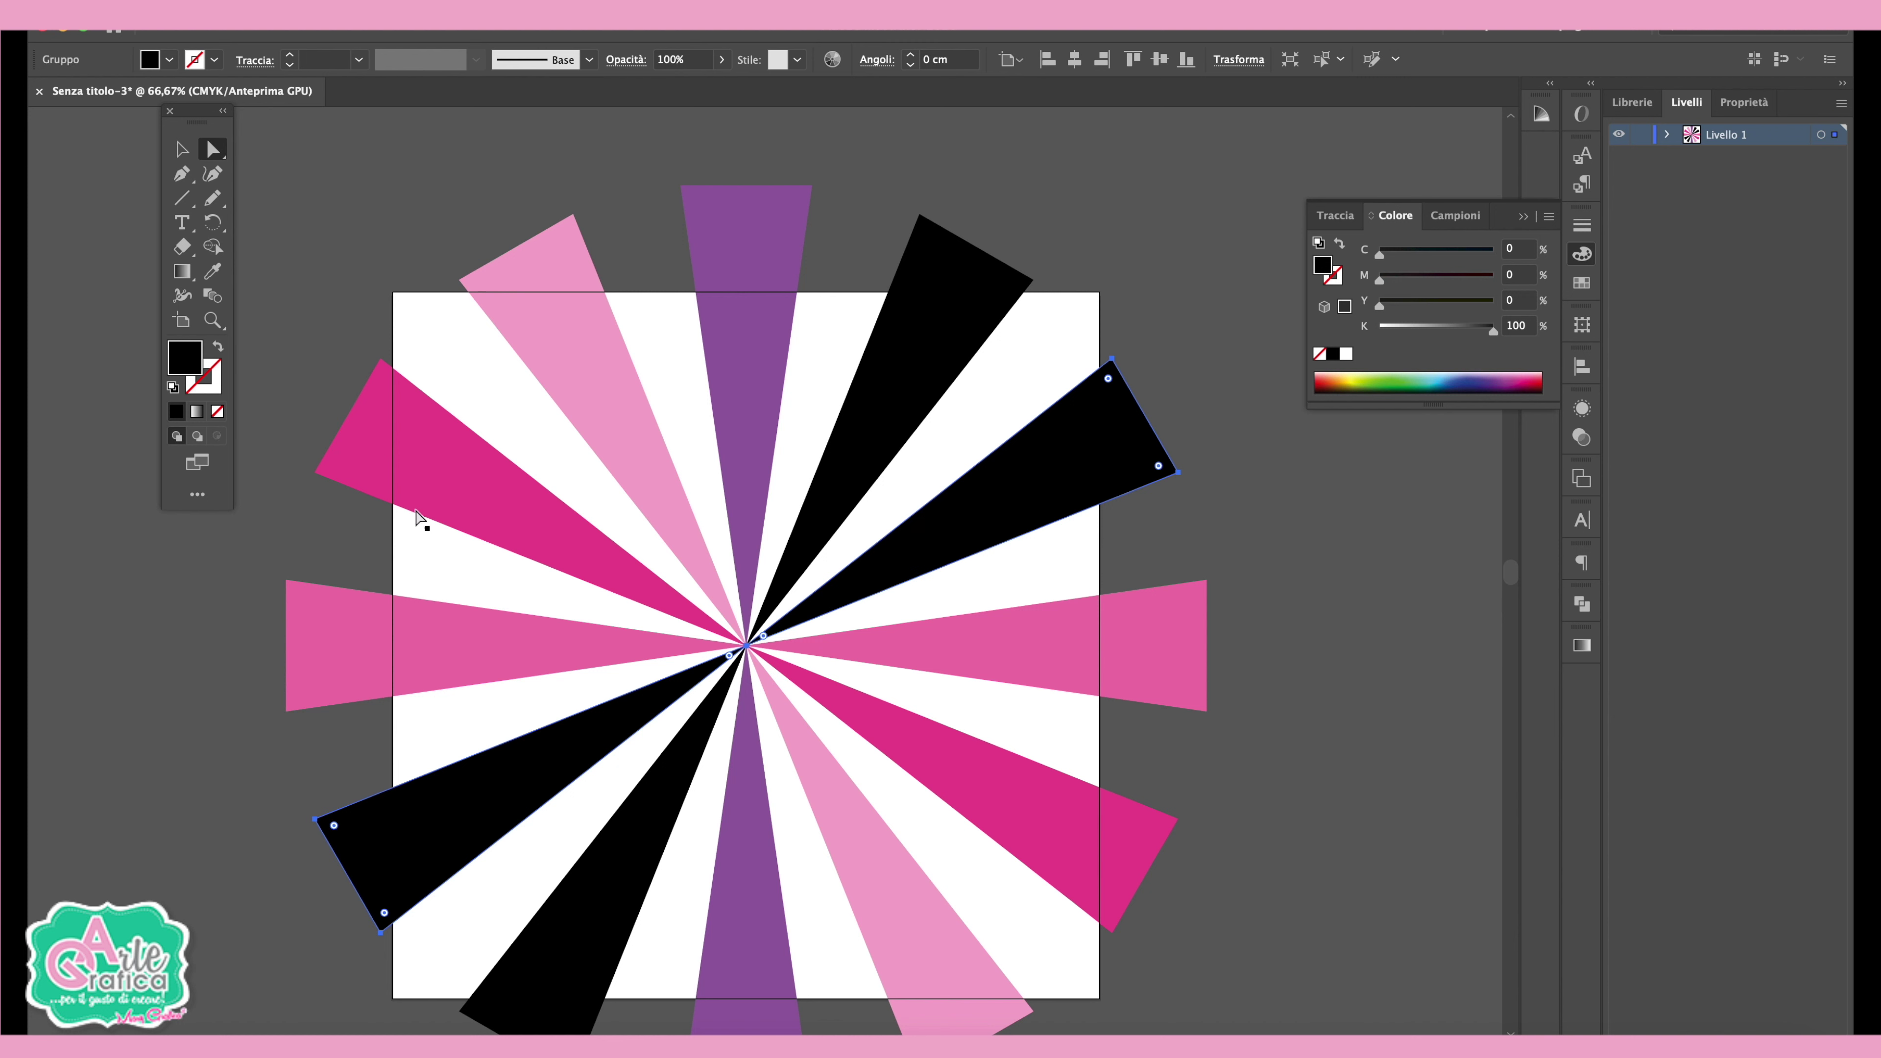
- Recolour the last two black rays mauve pink (C 13, M 45) and select the whole ray group
click(213, 271)
click(545, 278)
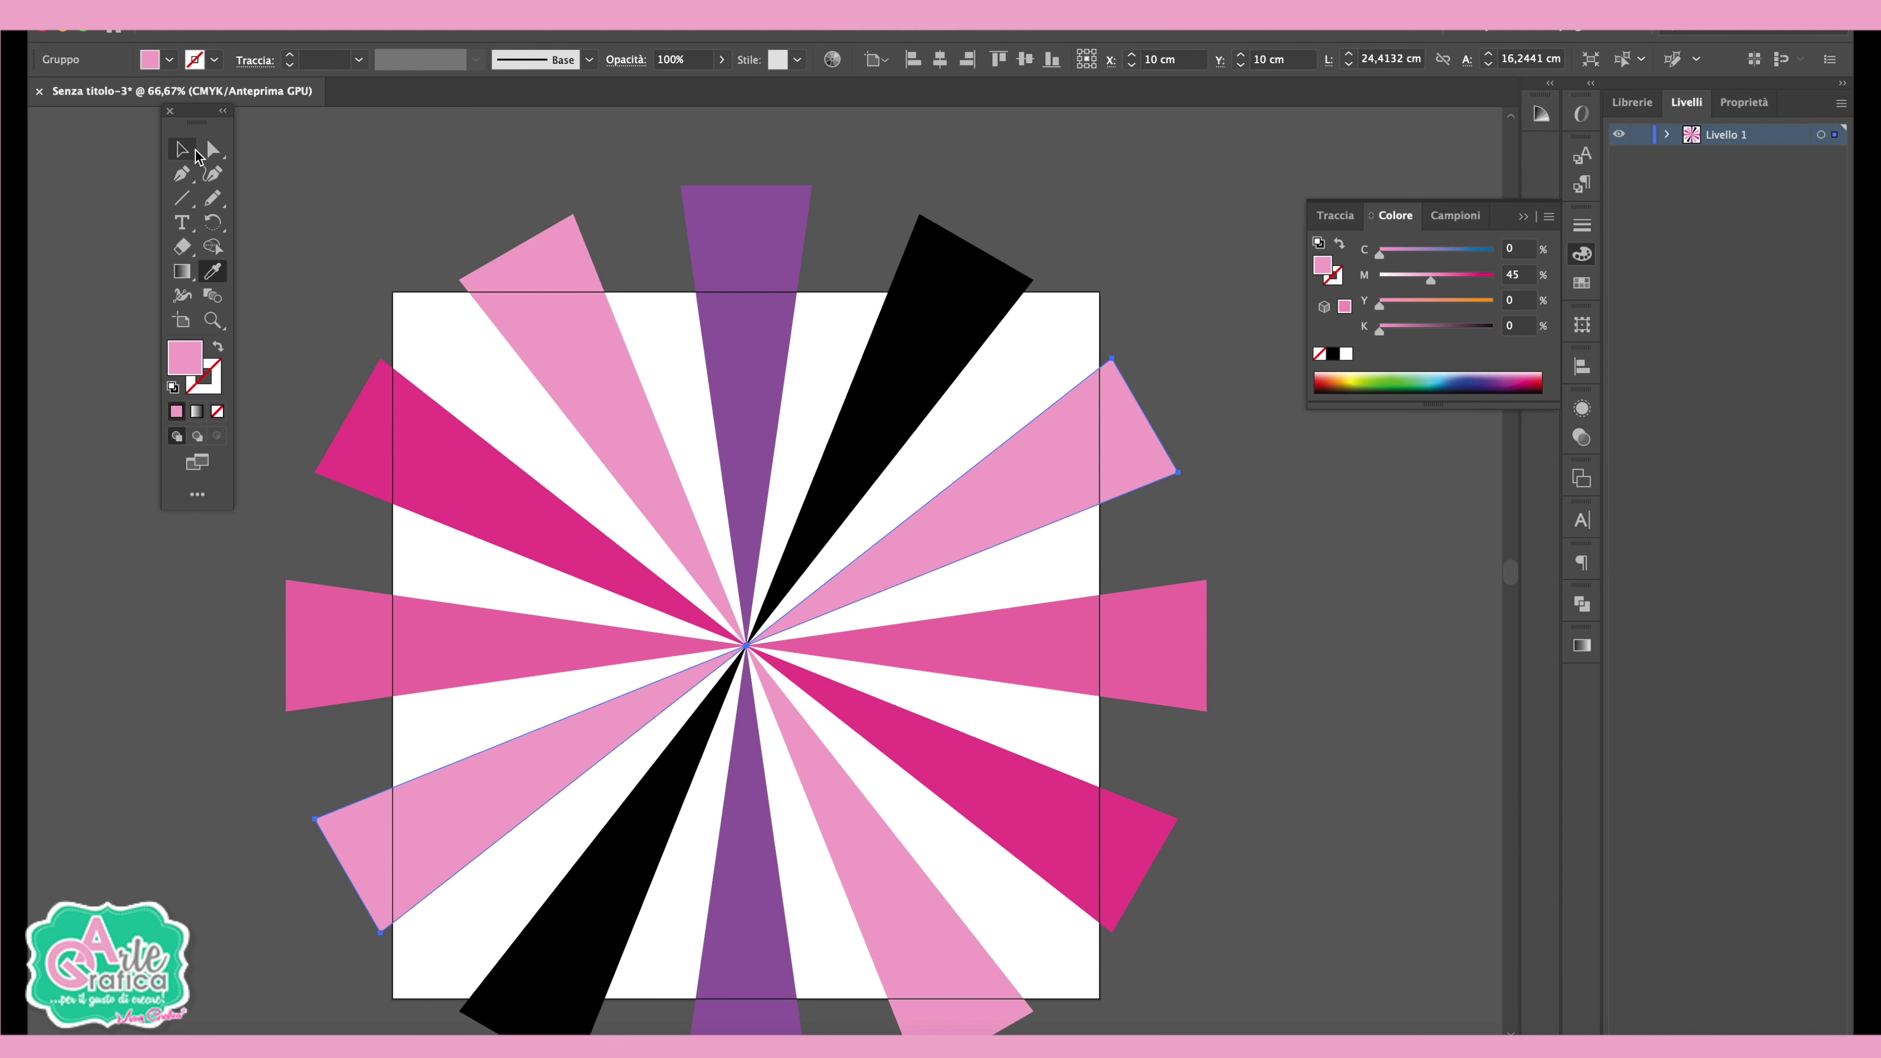
click(213, 149)
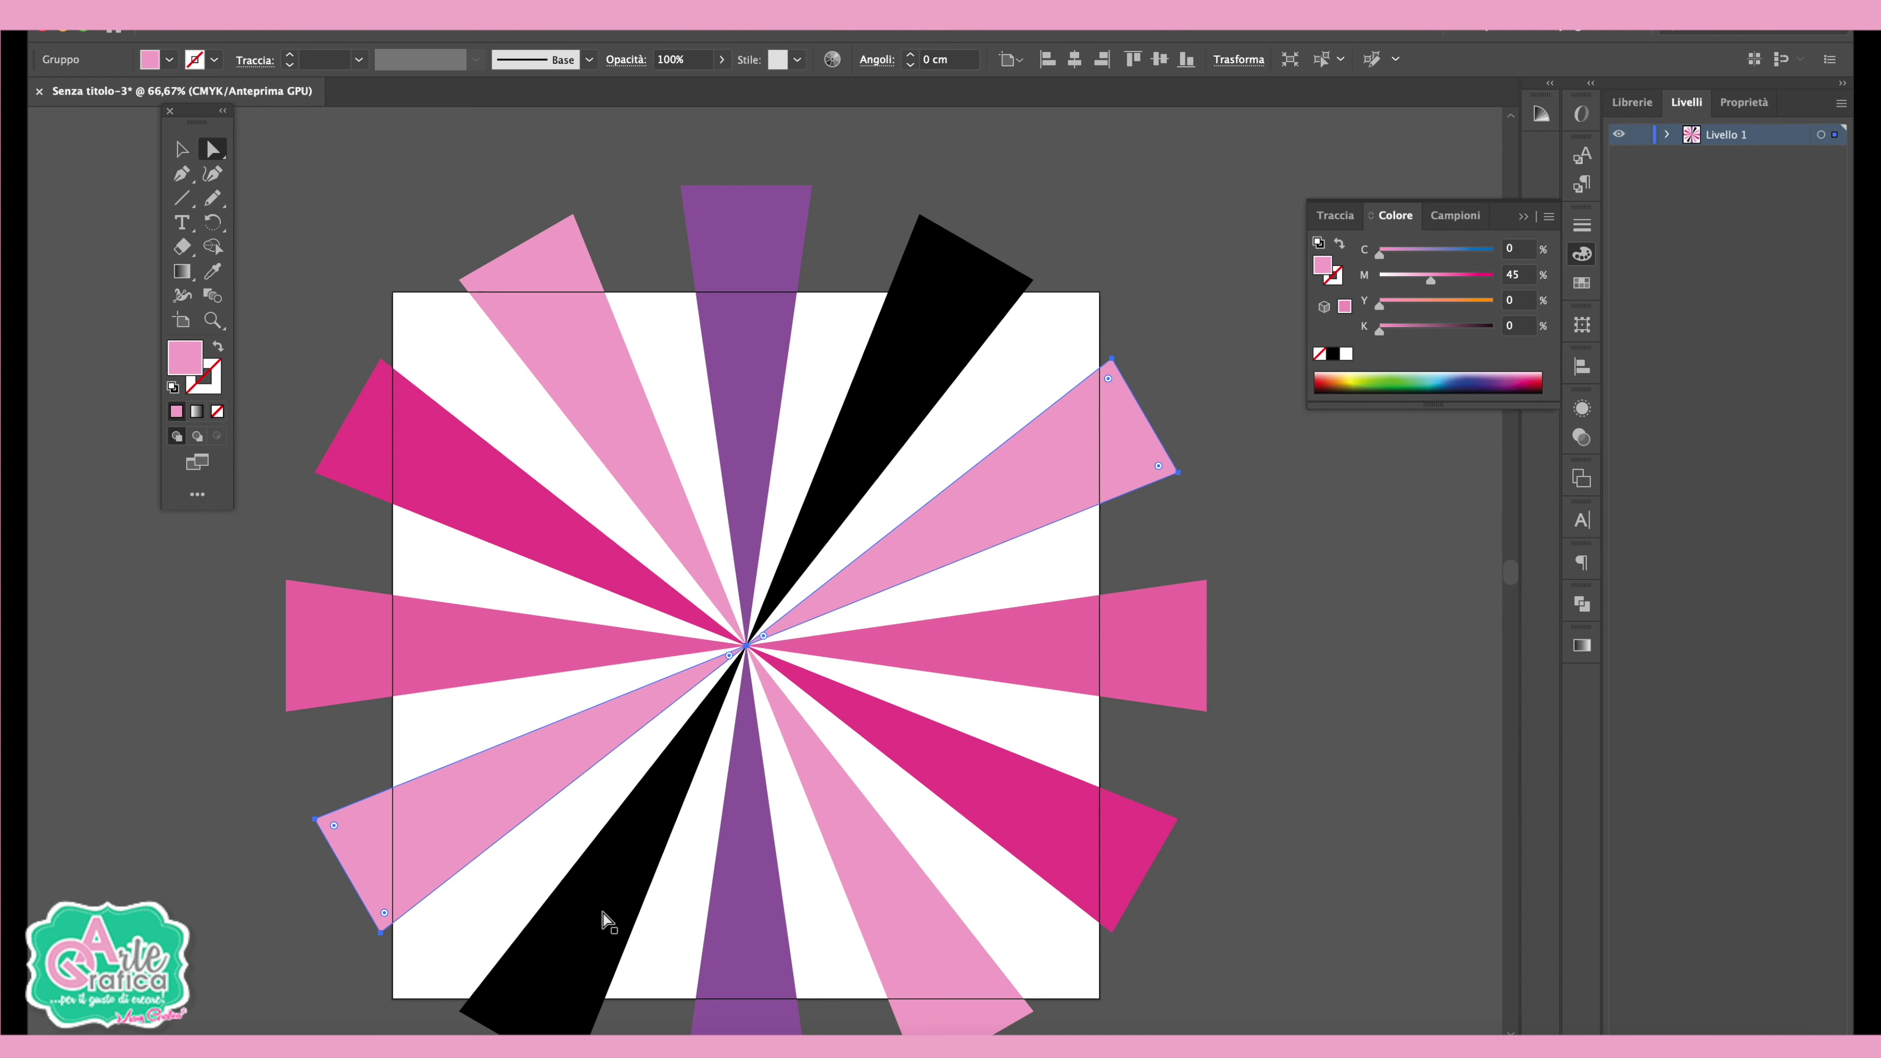
key(ctrl+z)
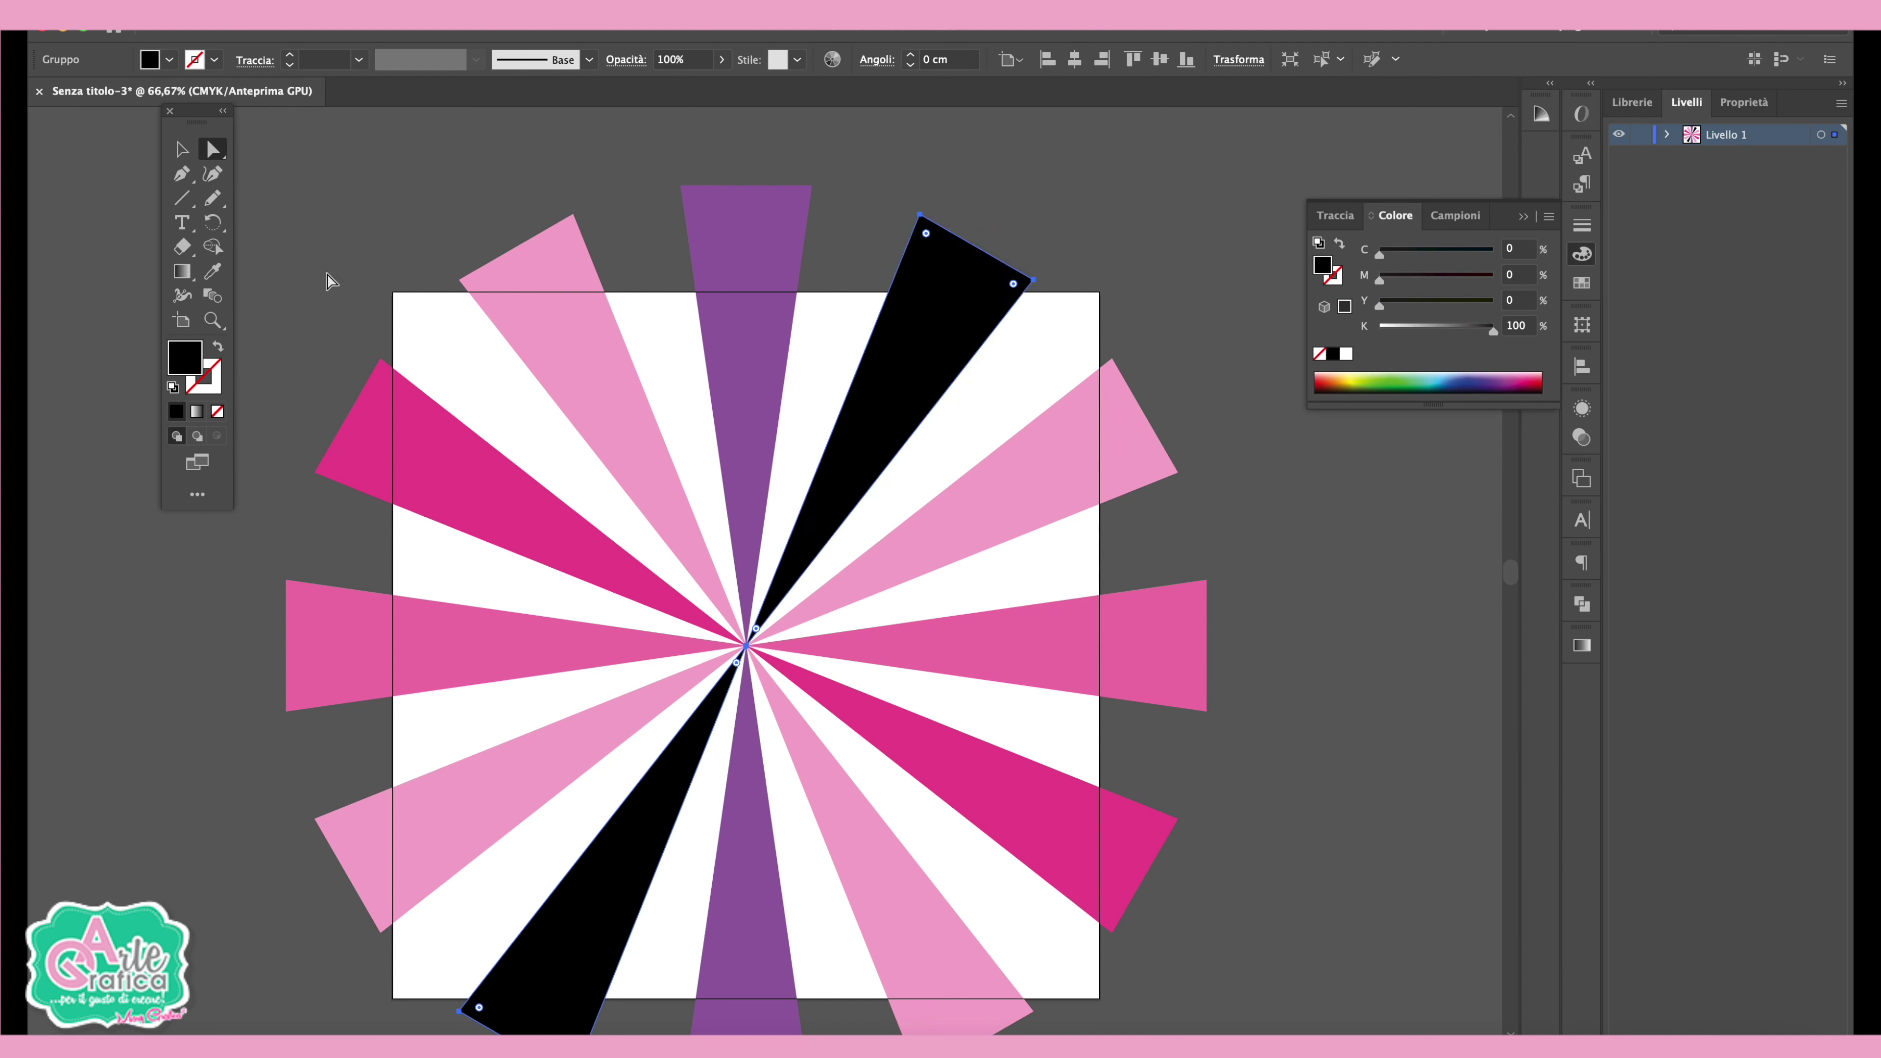
click(212, 271)
click(768, 252)
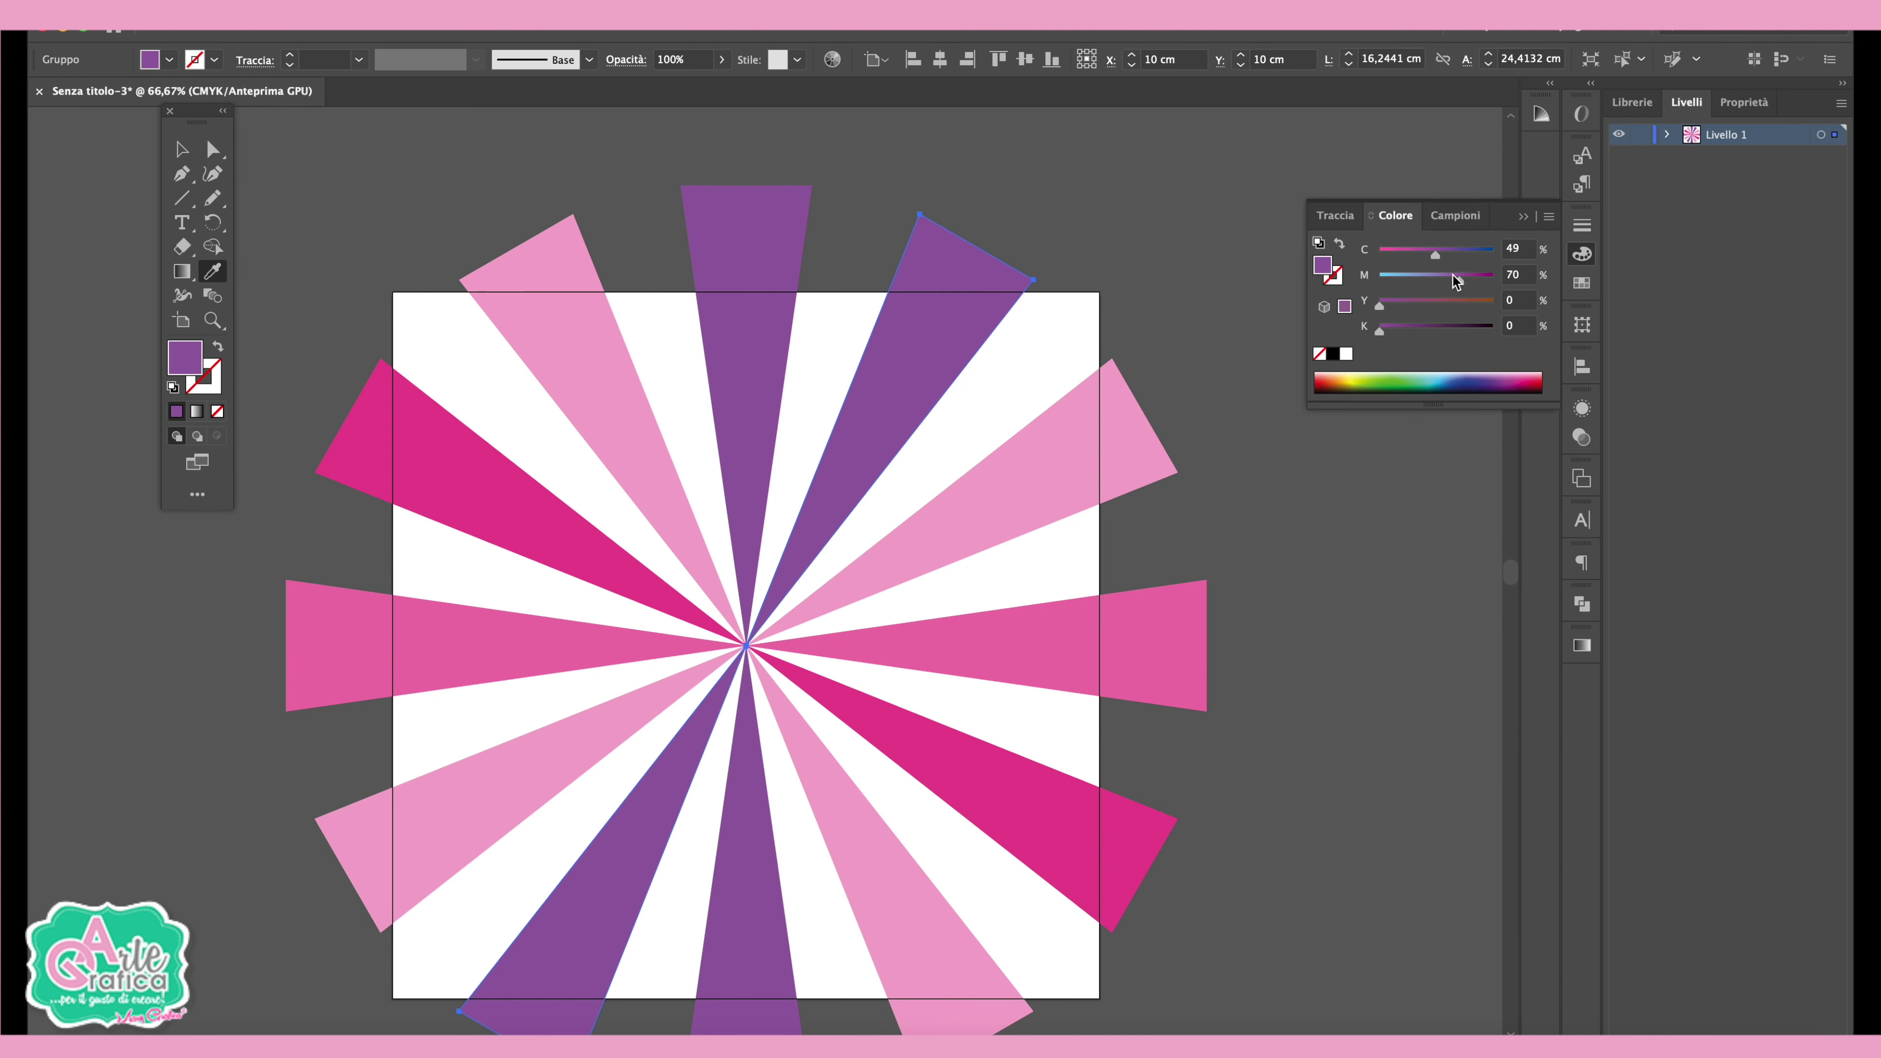
mouse_move(1434, 255)
mouse_down()
mouse_move(1395, 254)
mouse_move(1432, 285)
mouse_up()
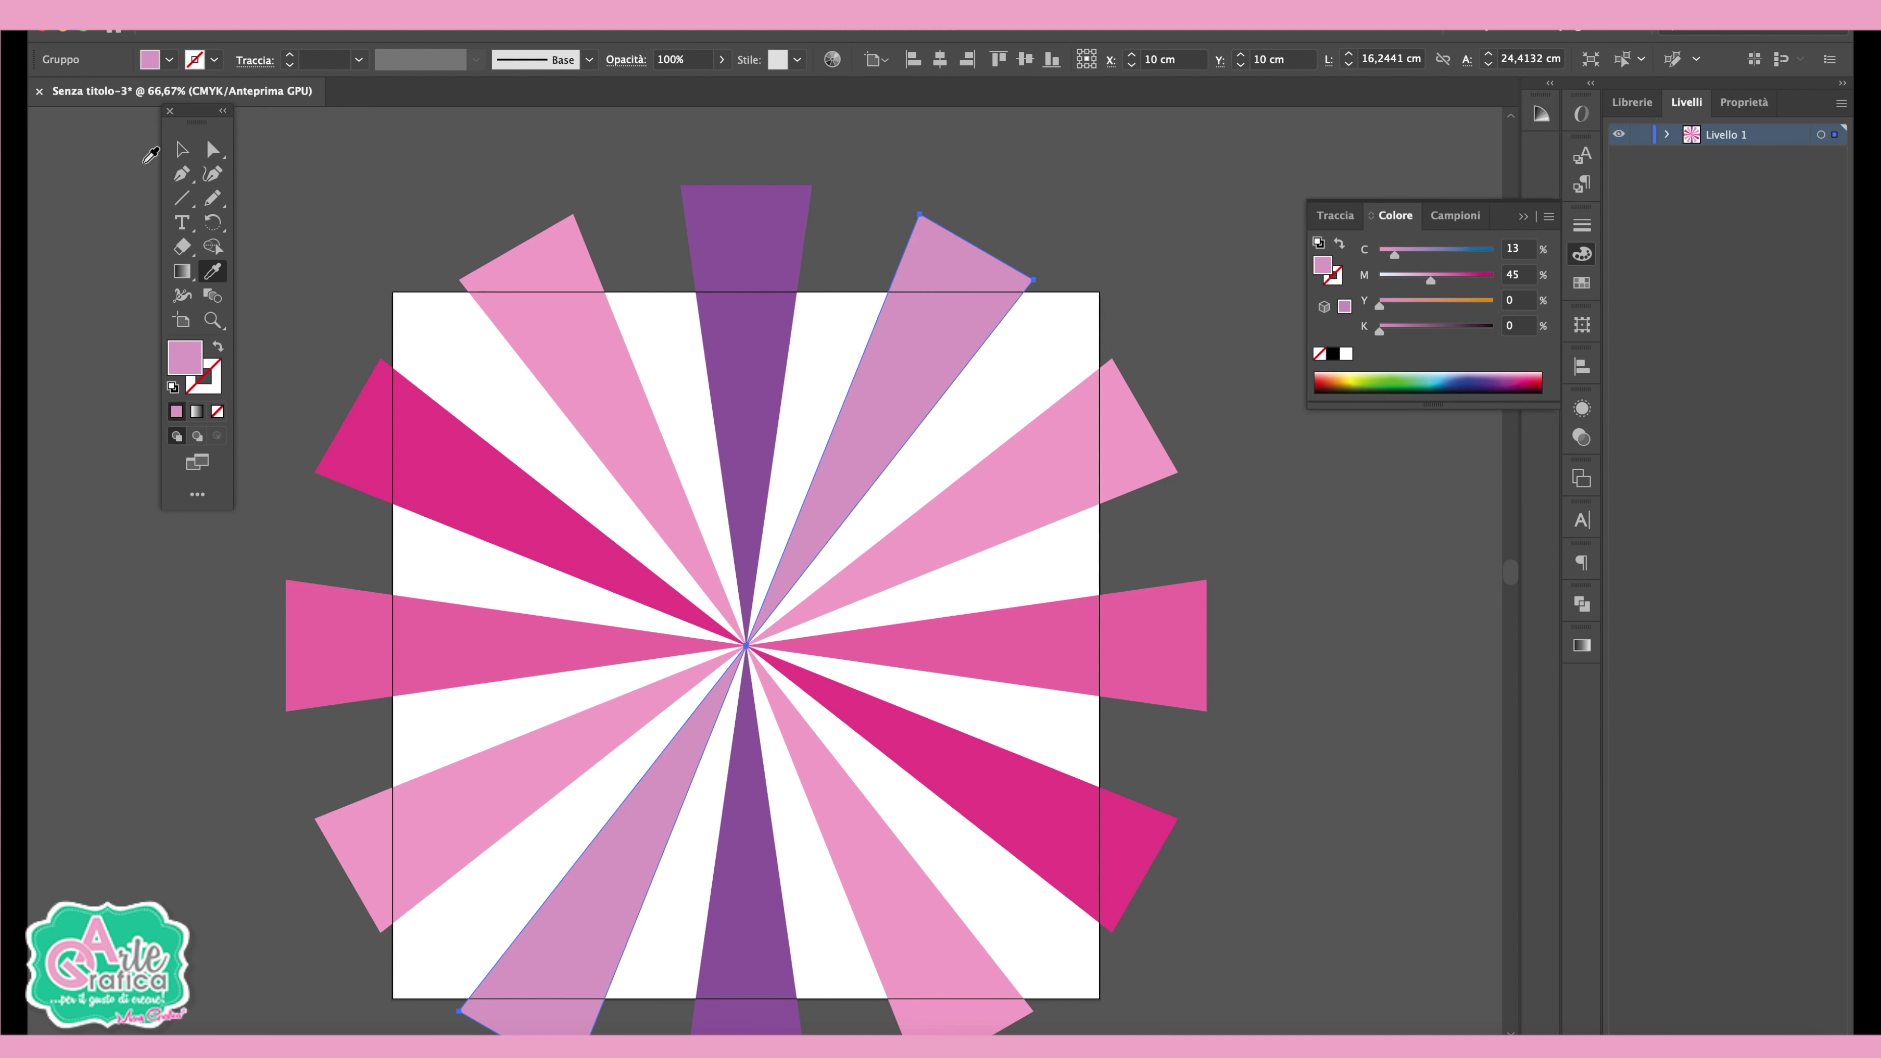
click(178, 150)
click(432, 194)
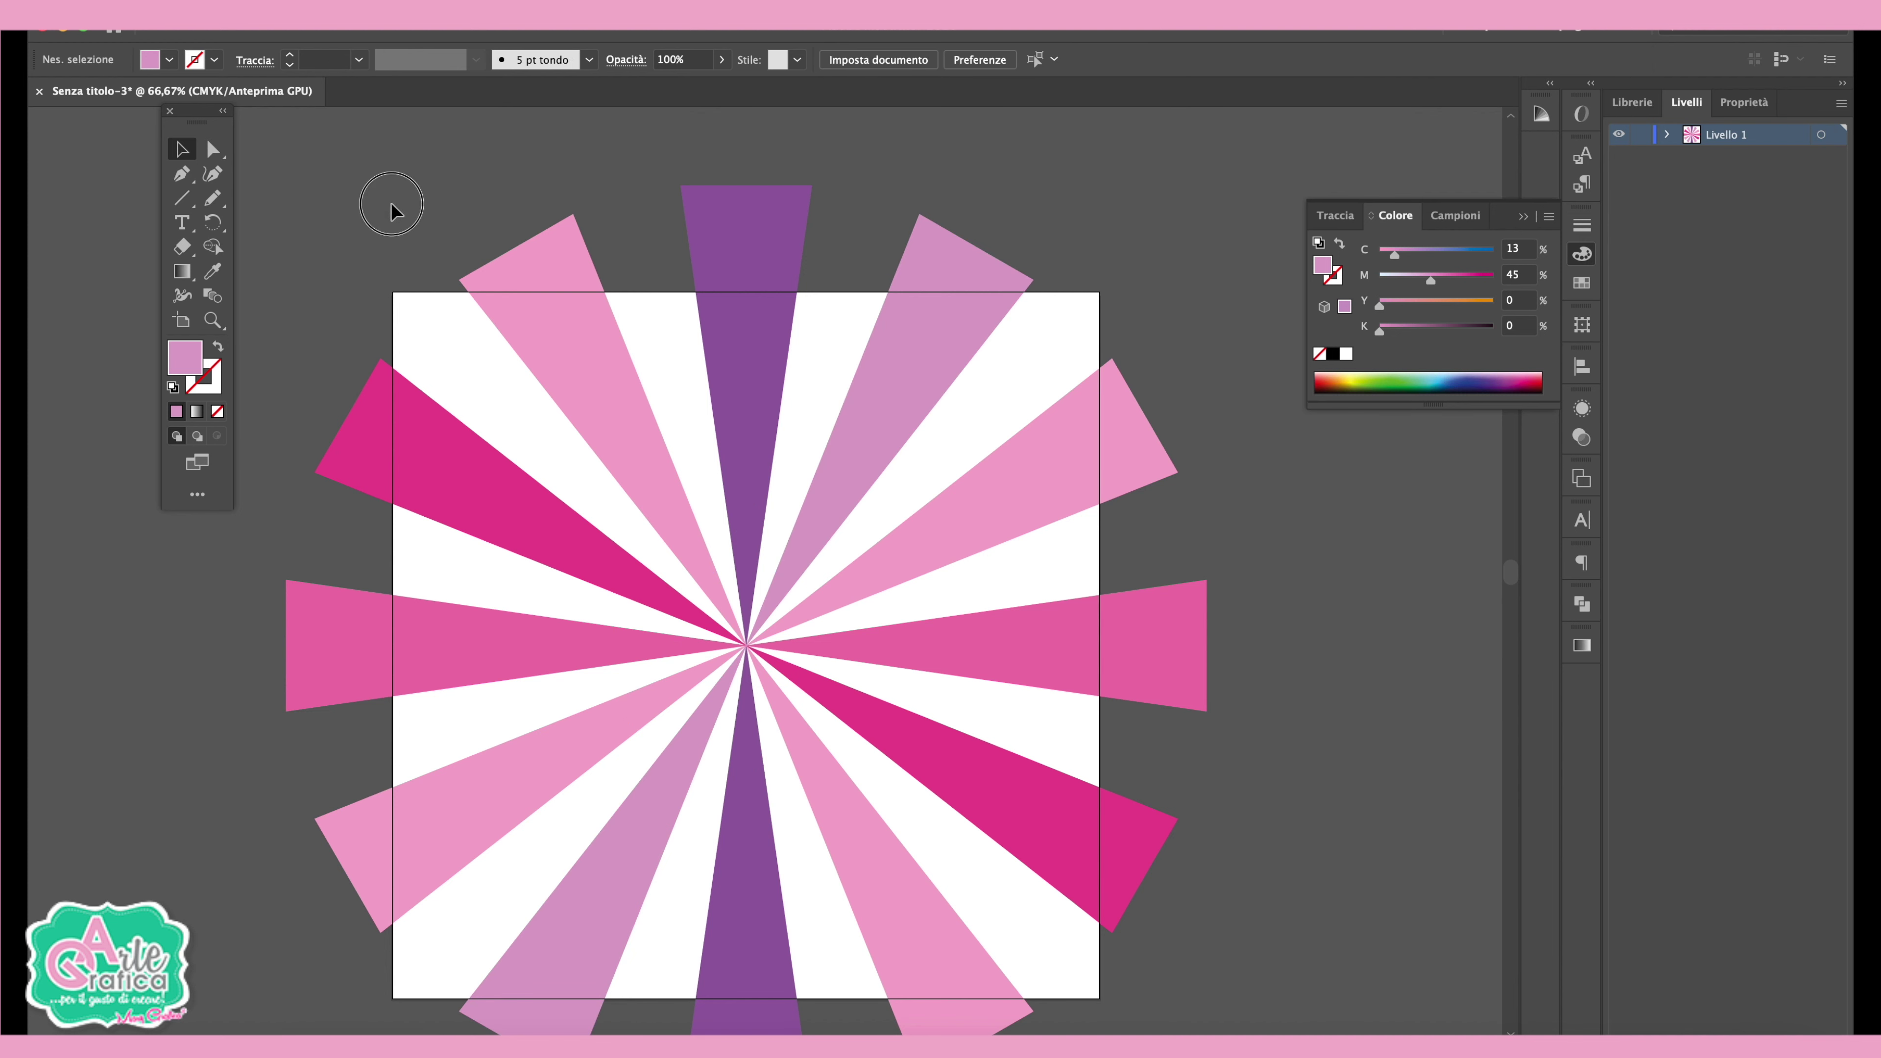
click(1162, 913)
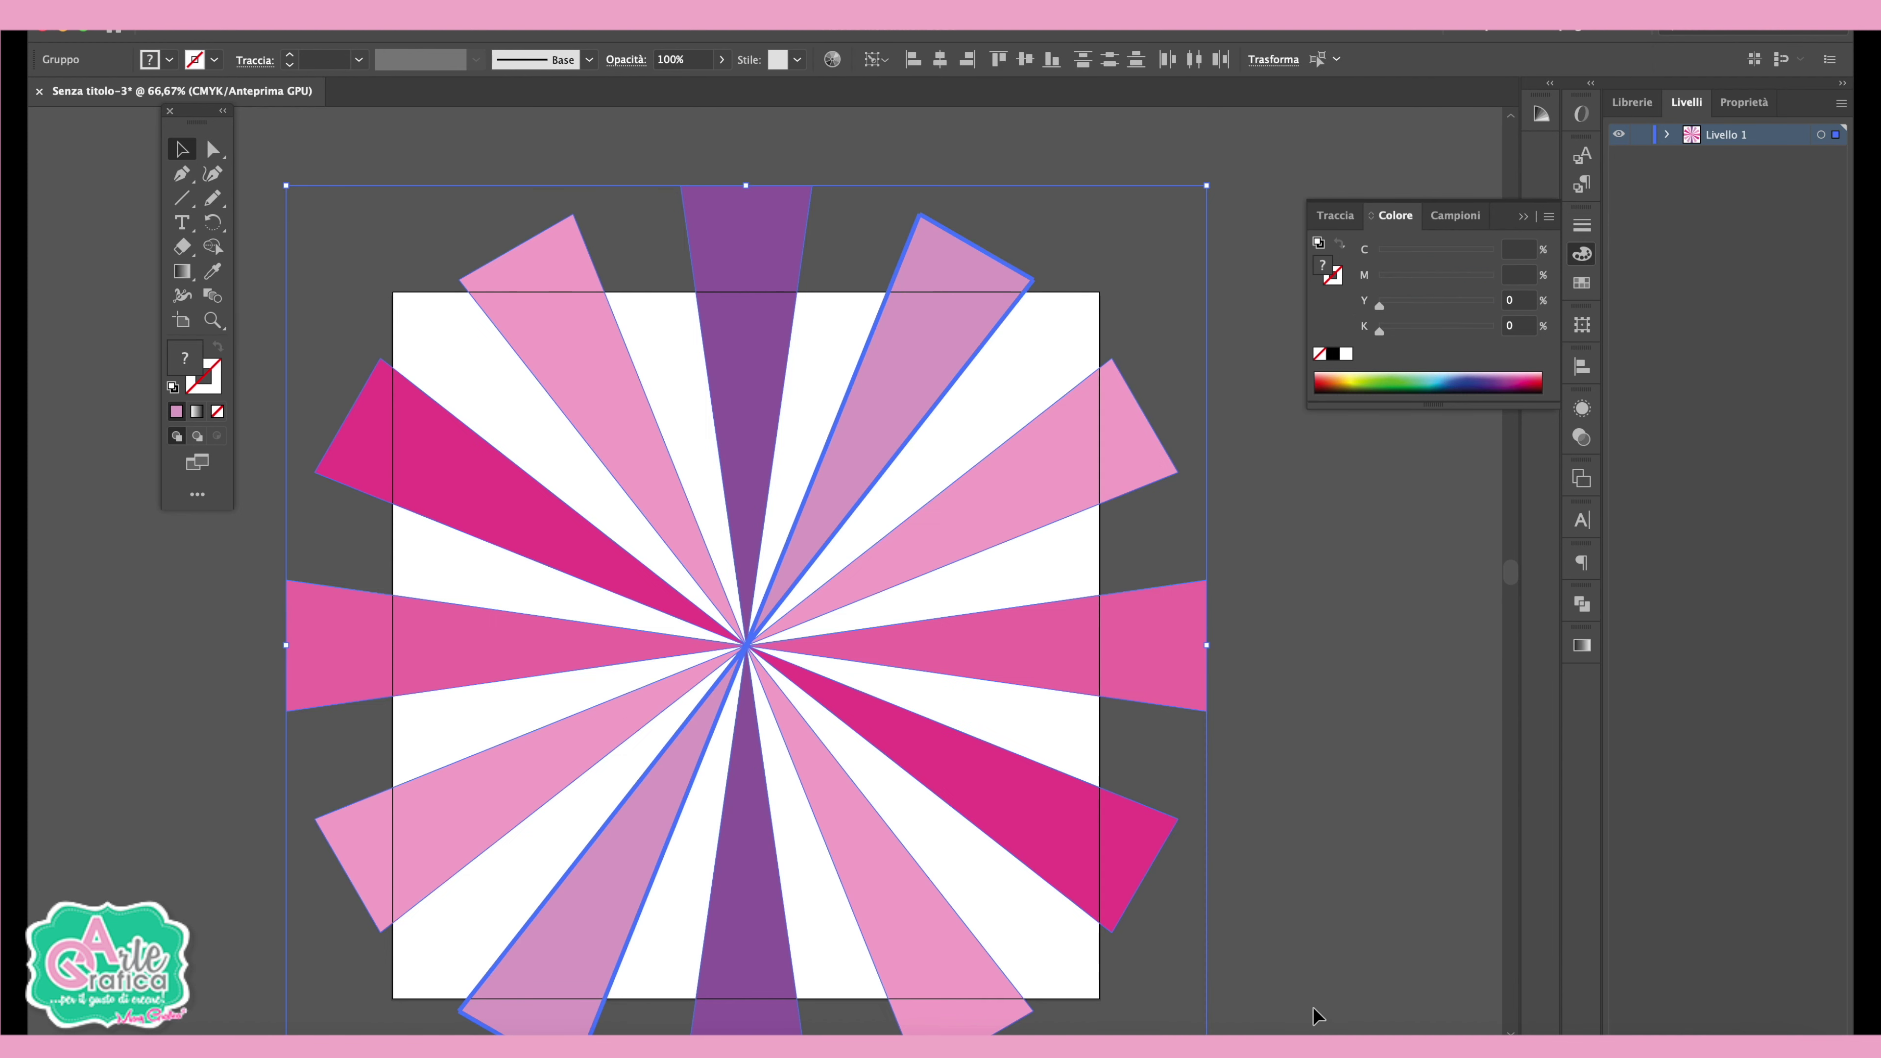
- Apply the first Pathfinder operation to the whole sunburst ray group
click(1589, 606)
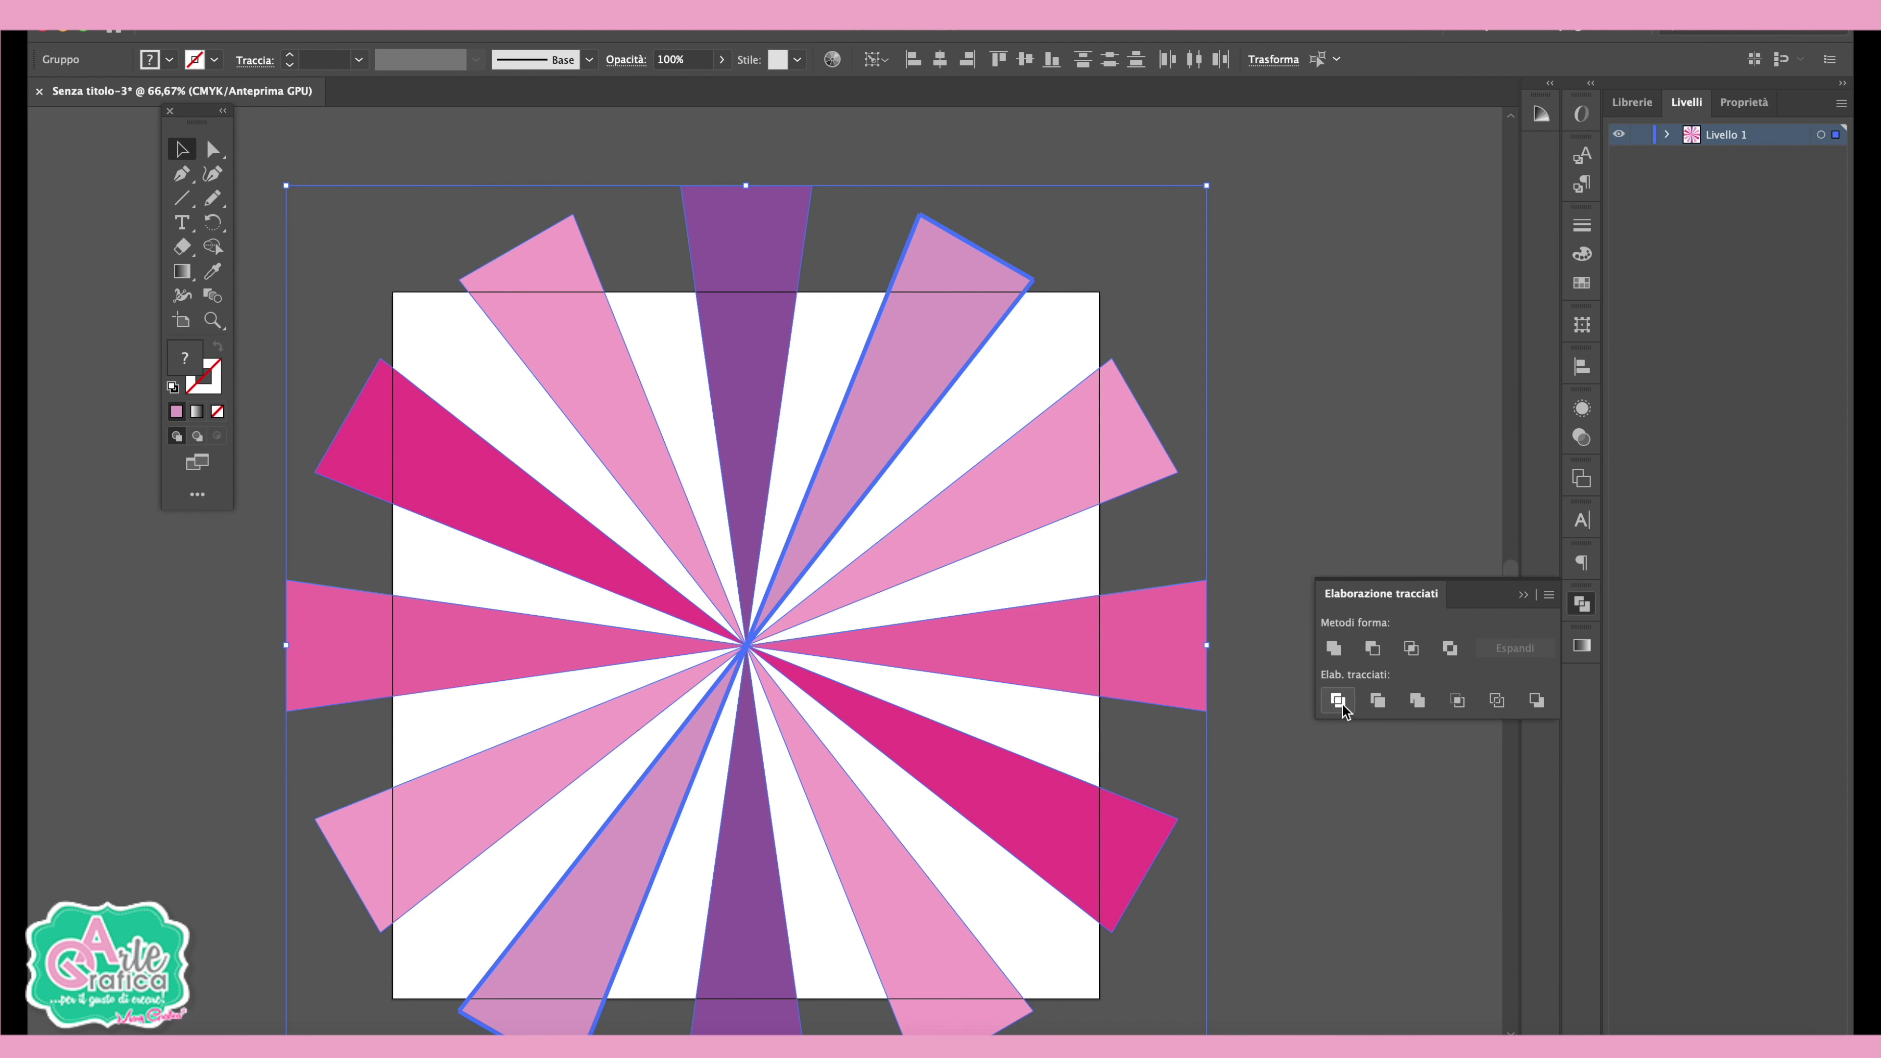
click(1377, 700)
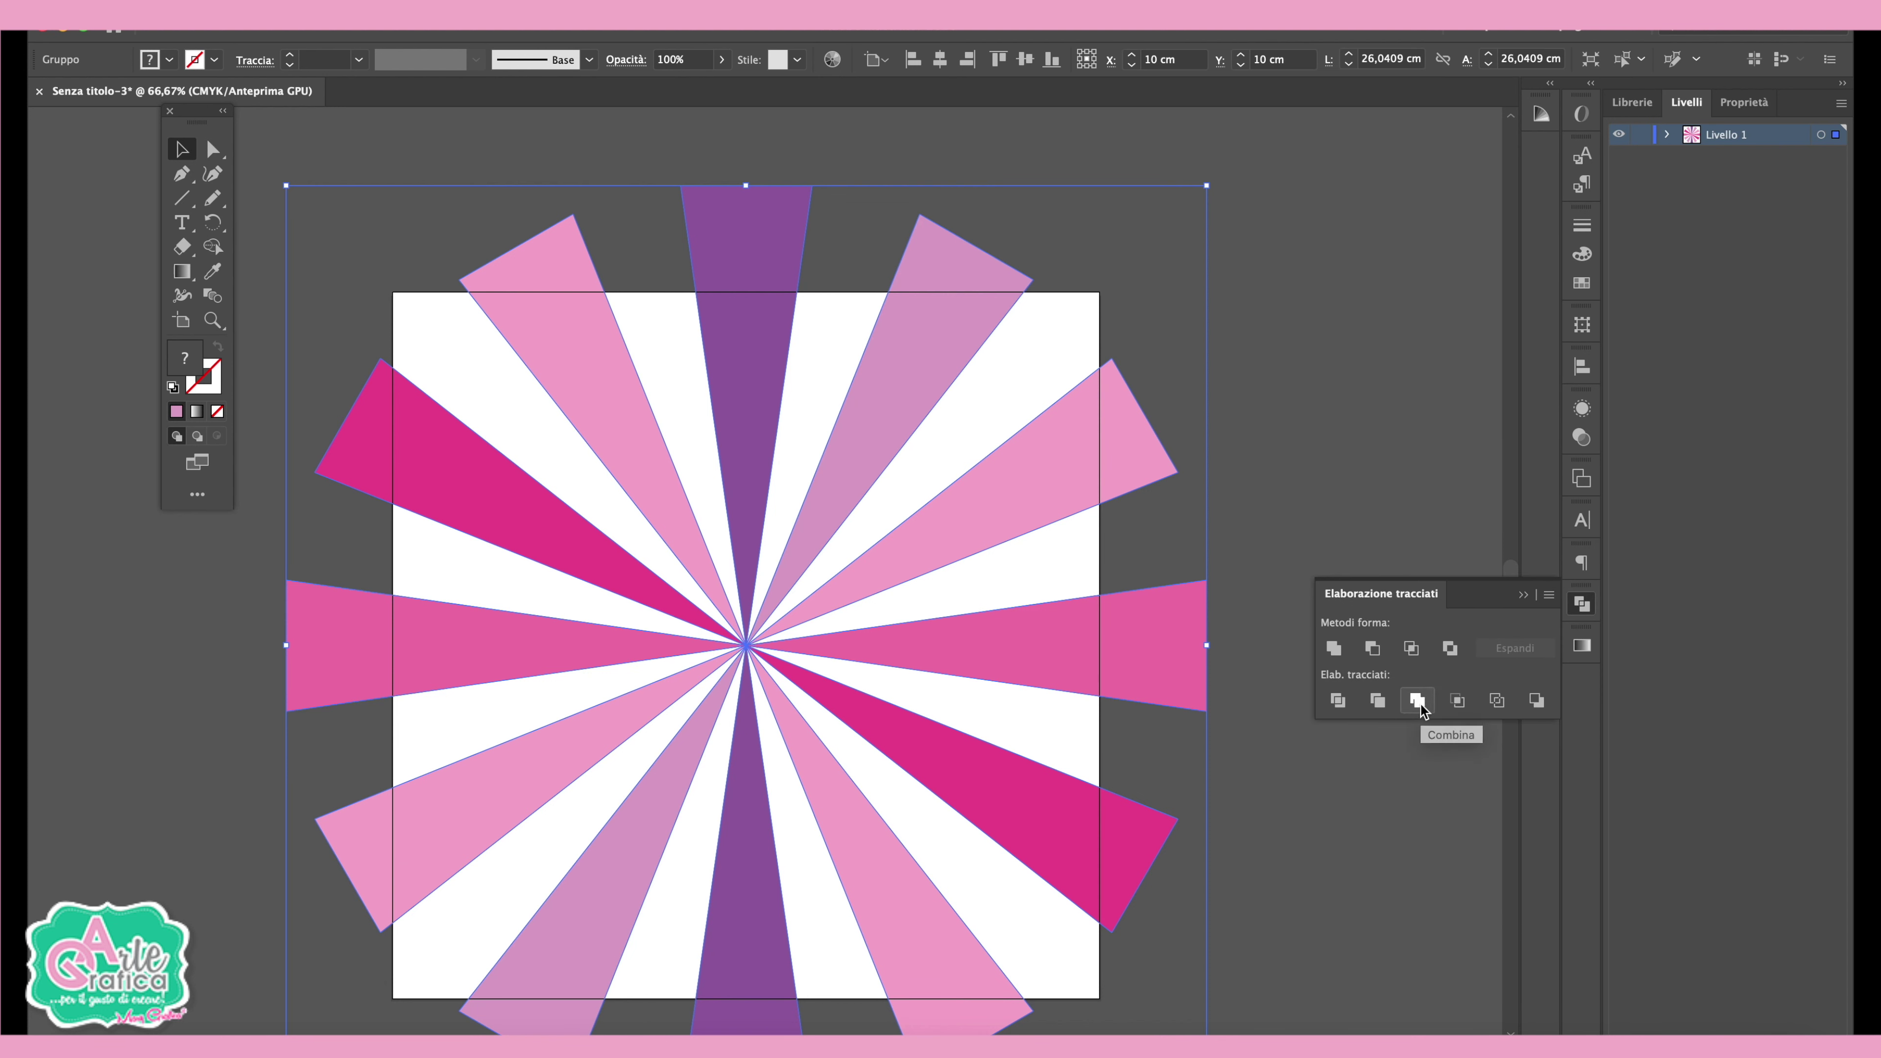
click(570, 22)
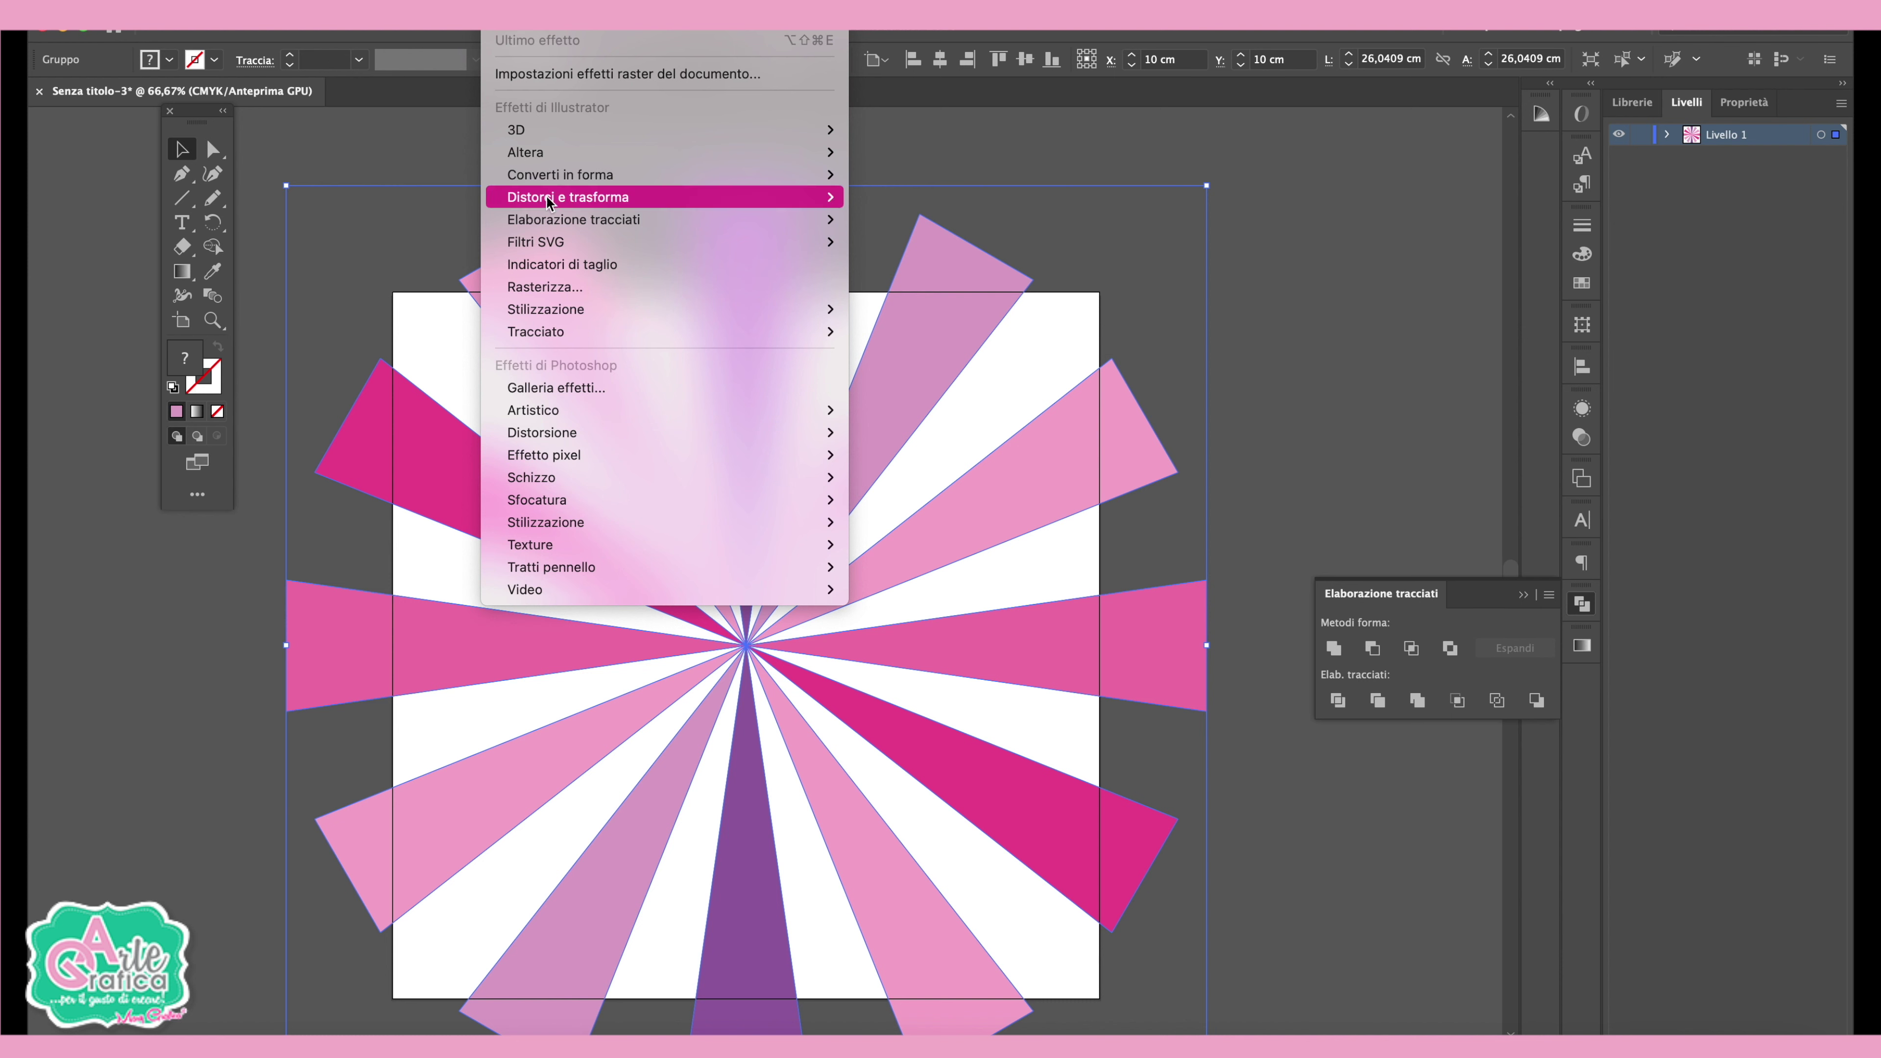
- Apply a horizontal Twist warp with 81% bend to the sunburst
mouse_move(524, 151)
click(961, 464)
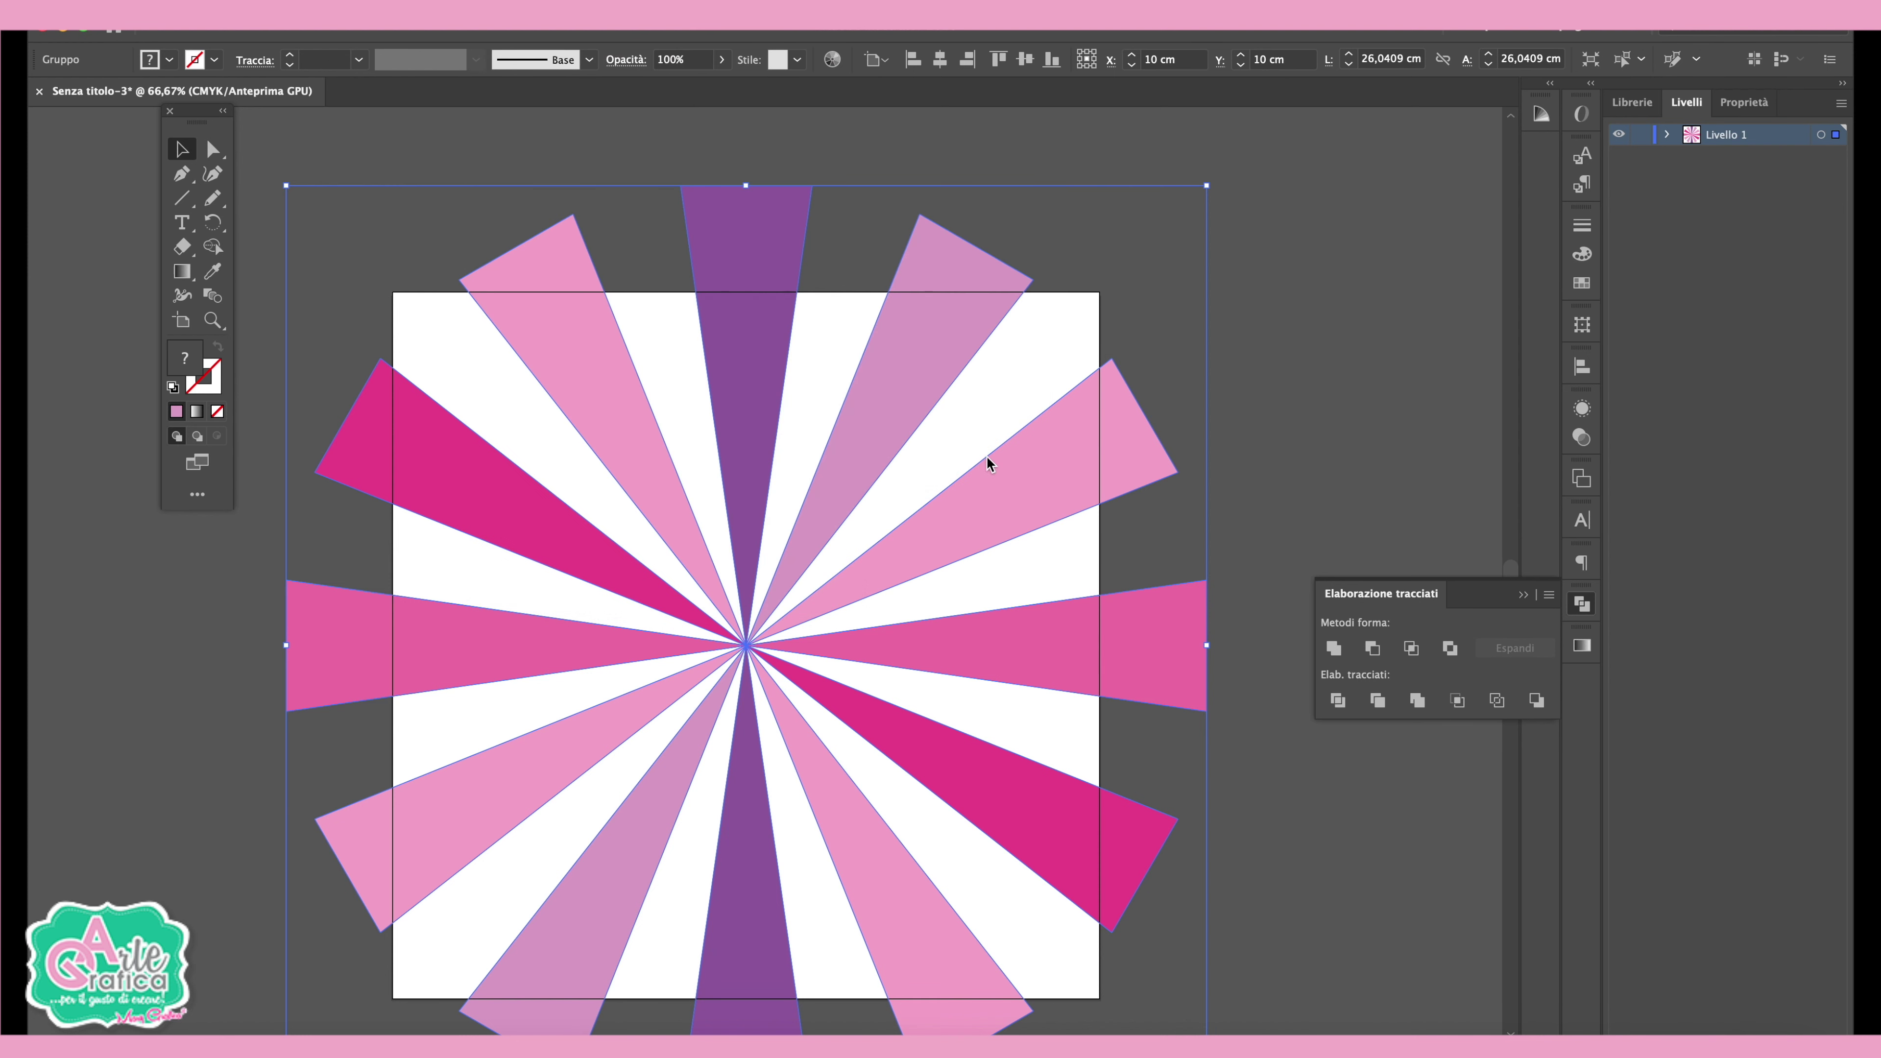
drag(1431, 491, 1461, 490)
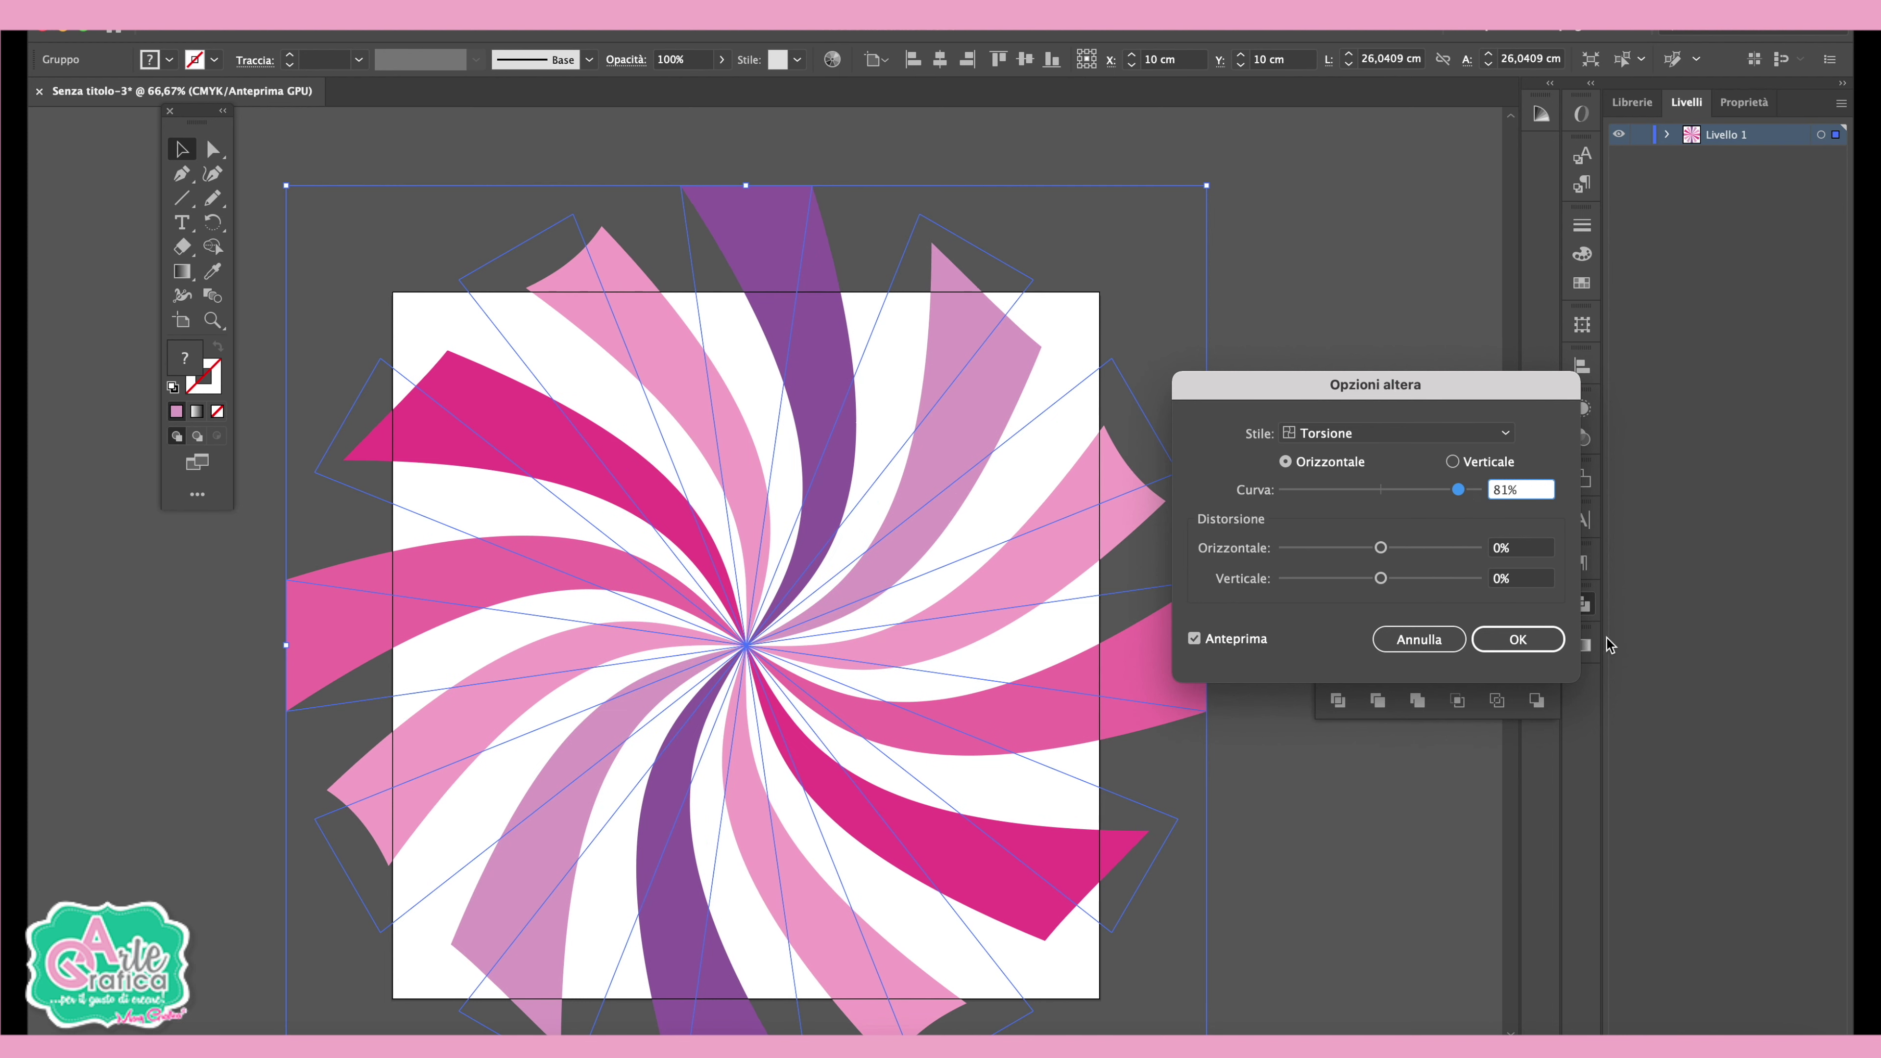
click(1517, 639)
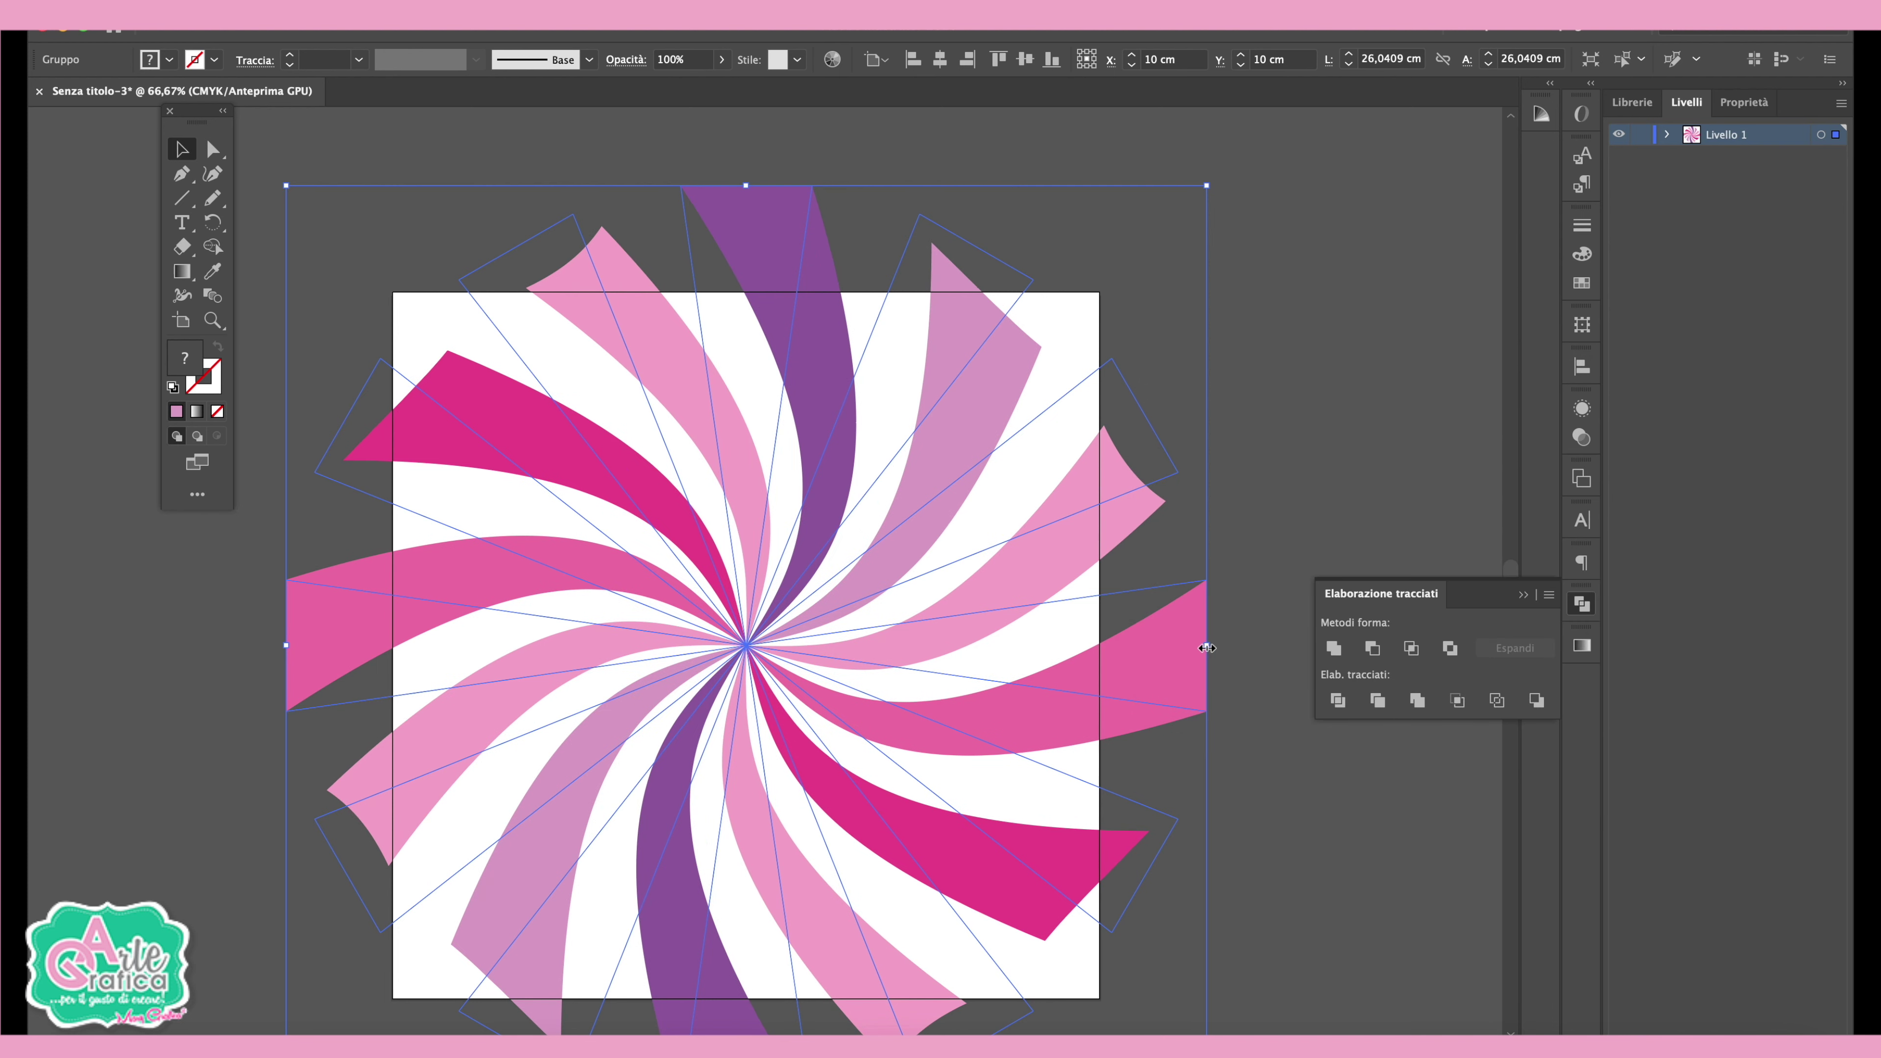
- Scale the twisted swirl up to about 29.56 cm
drag(1204, 647, 1269, 651)
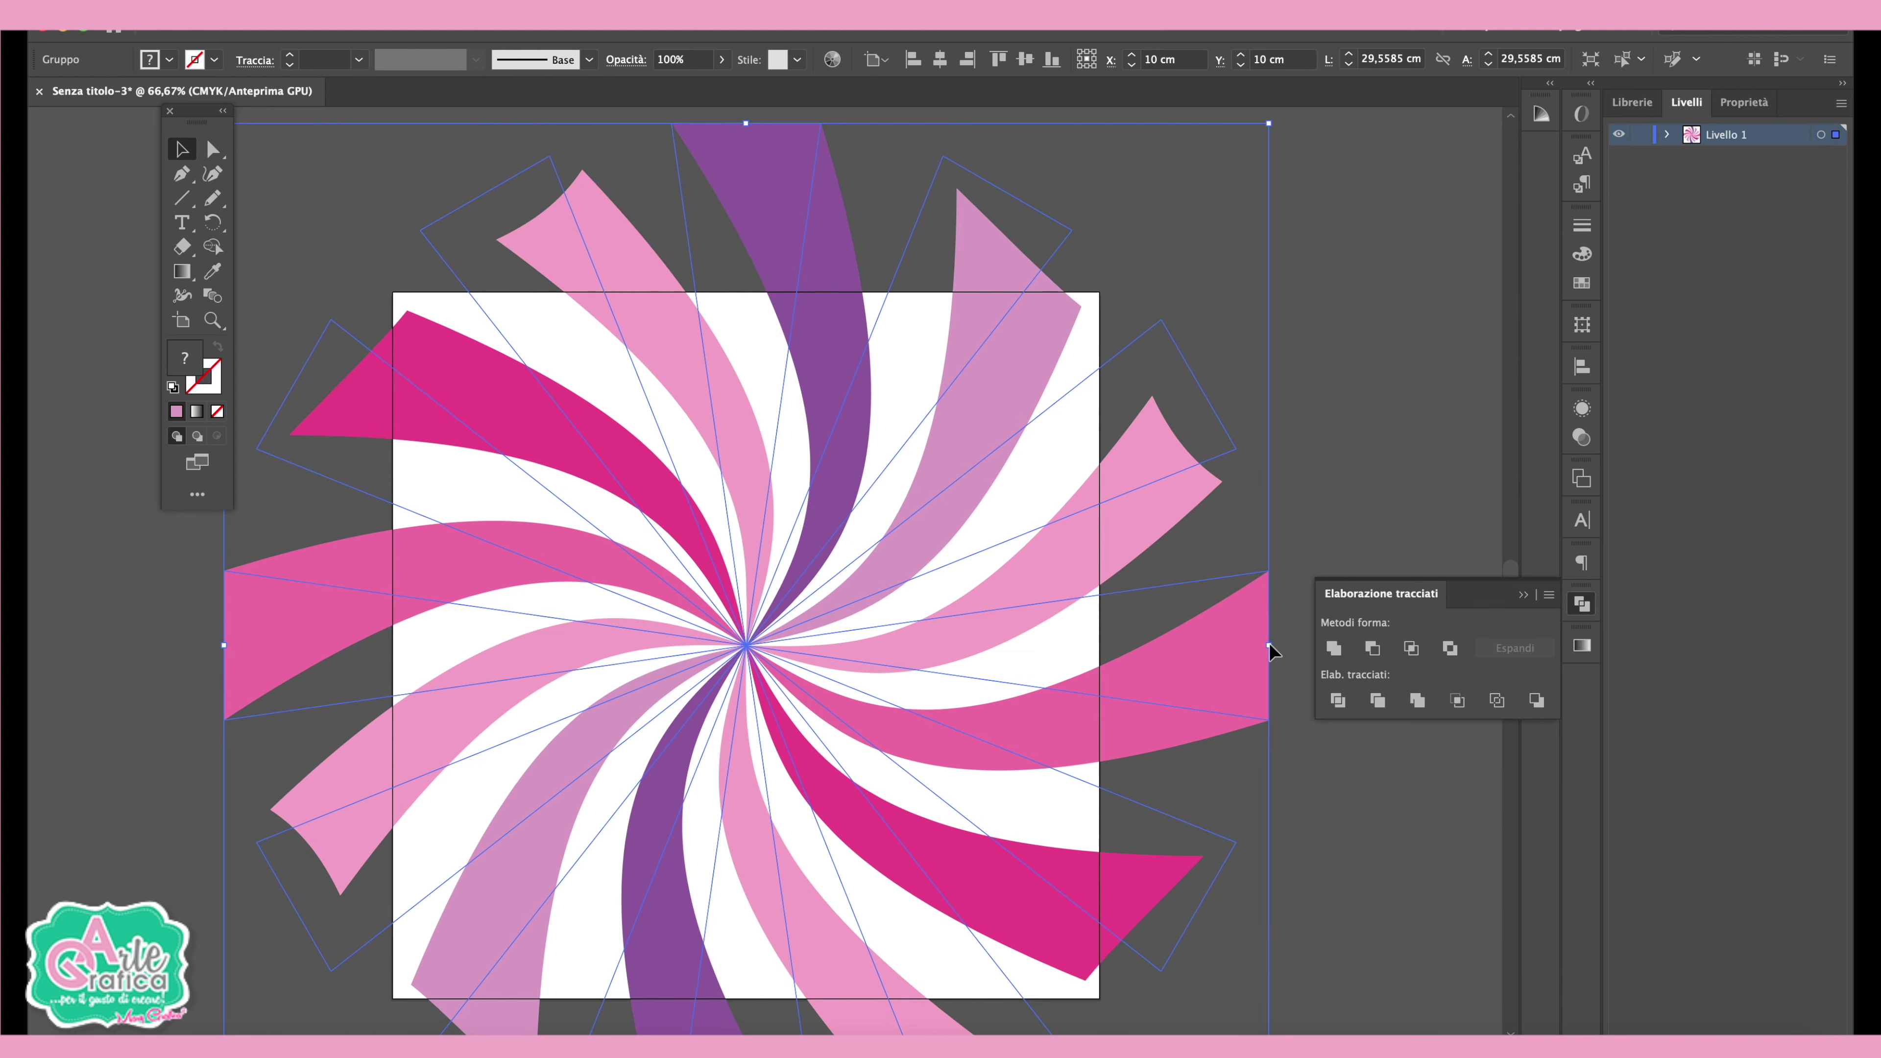
scroll(978, 491, down, 5)
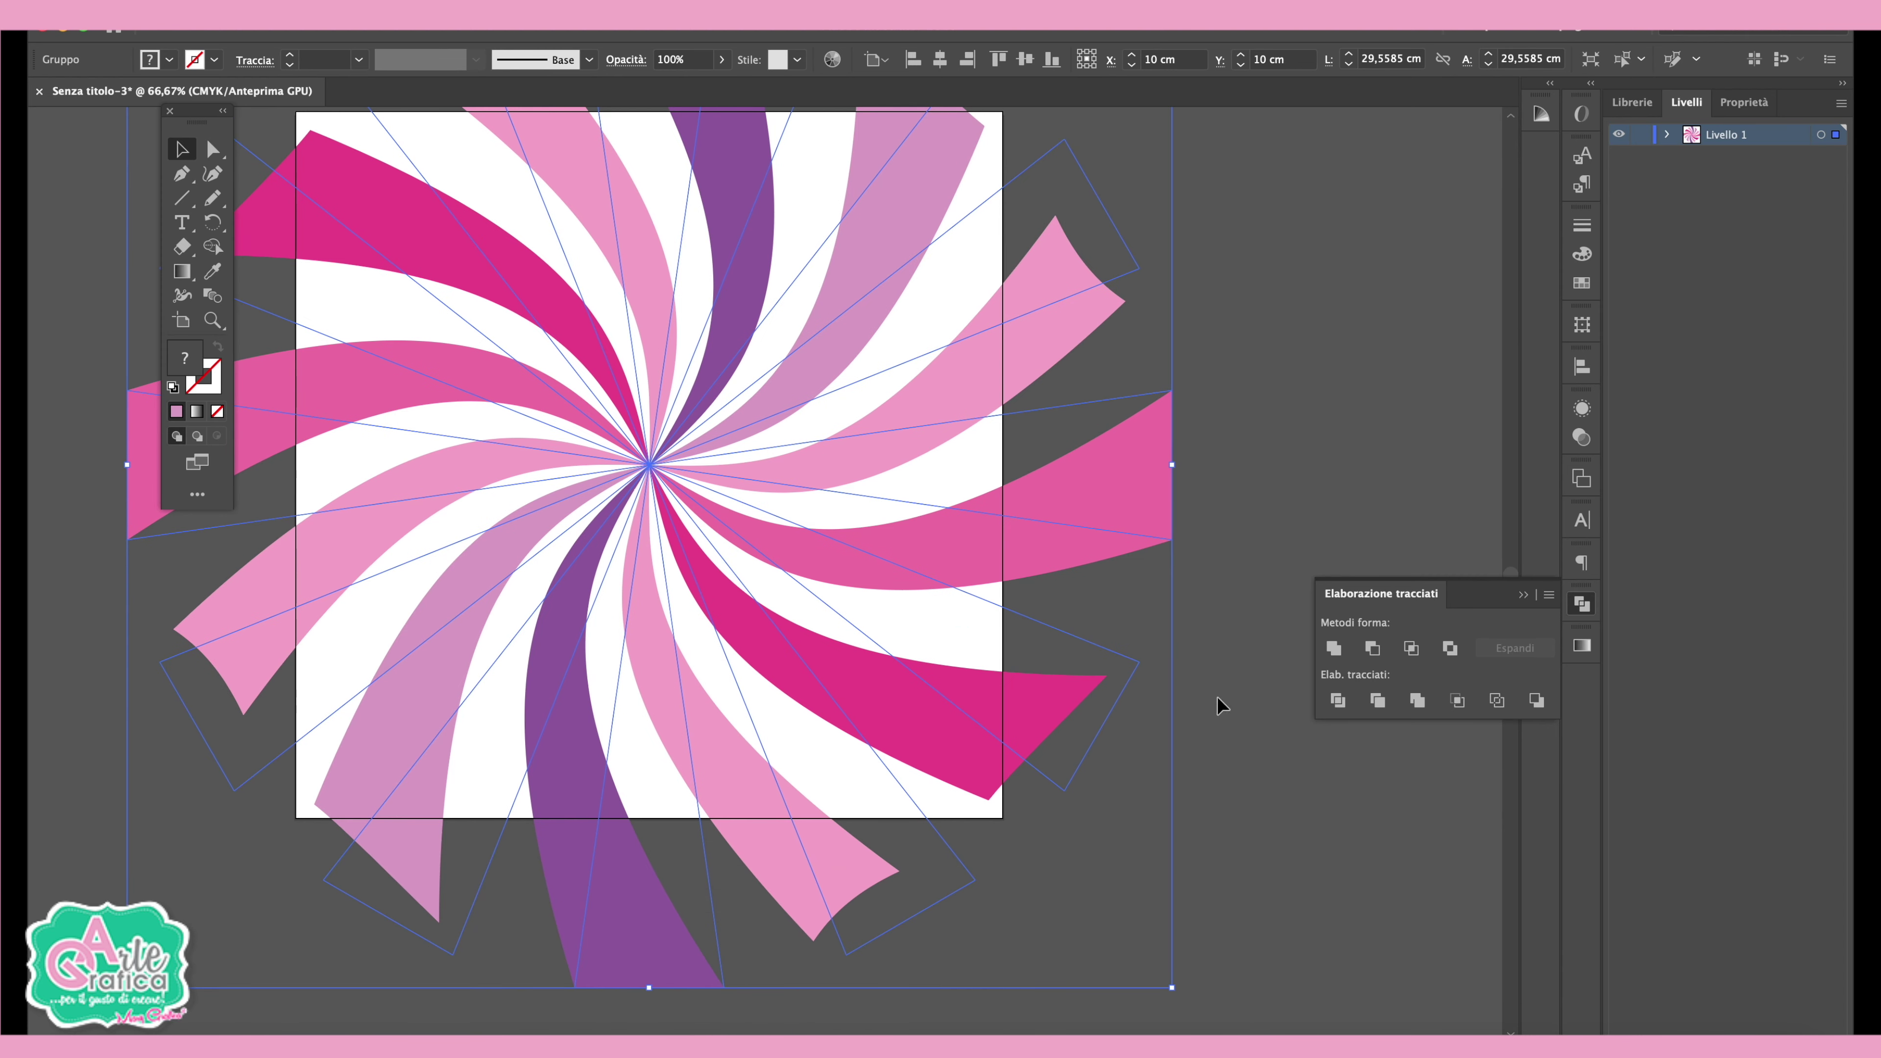
key(ctrl+minus)
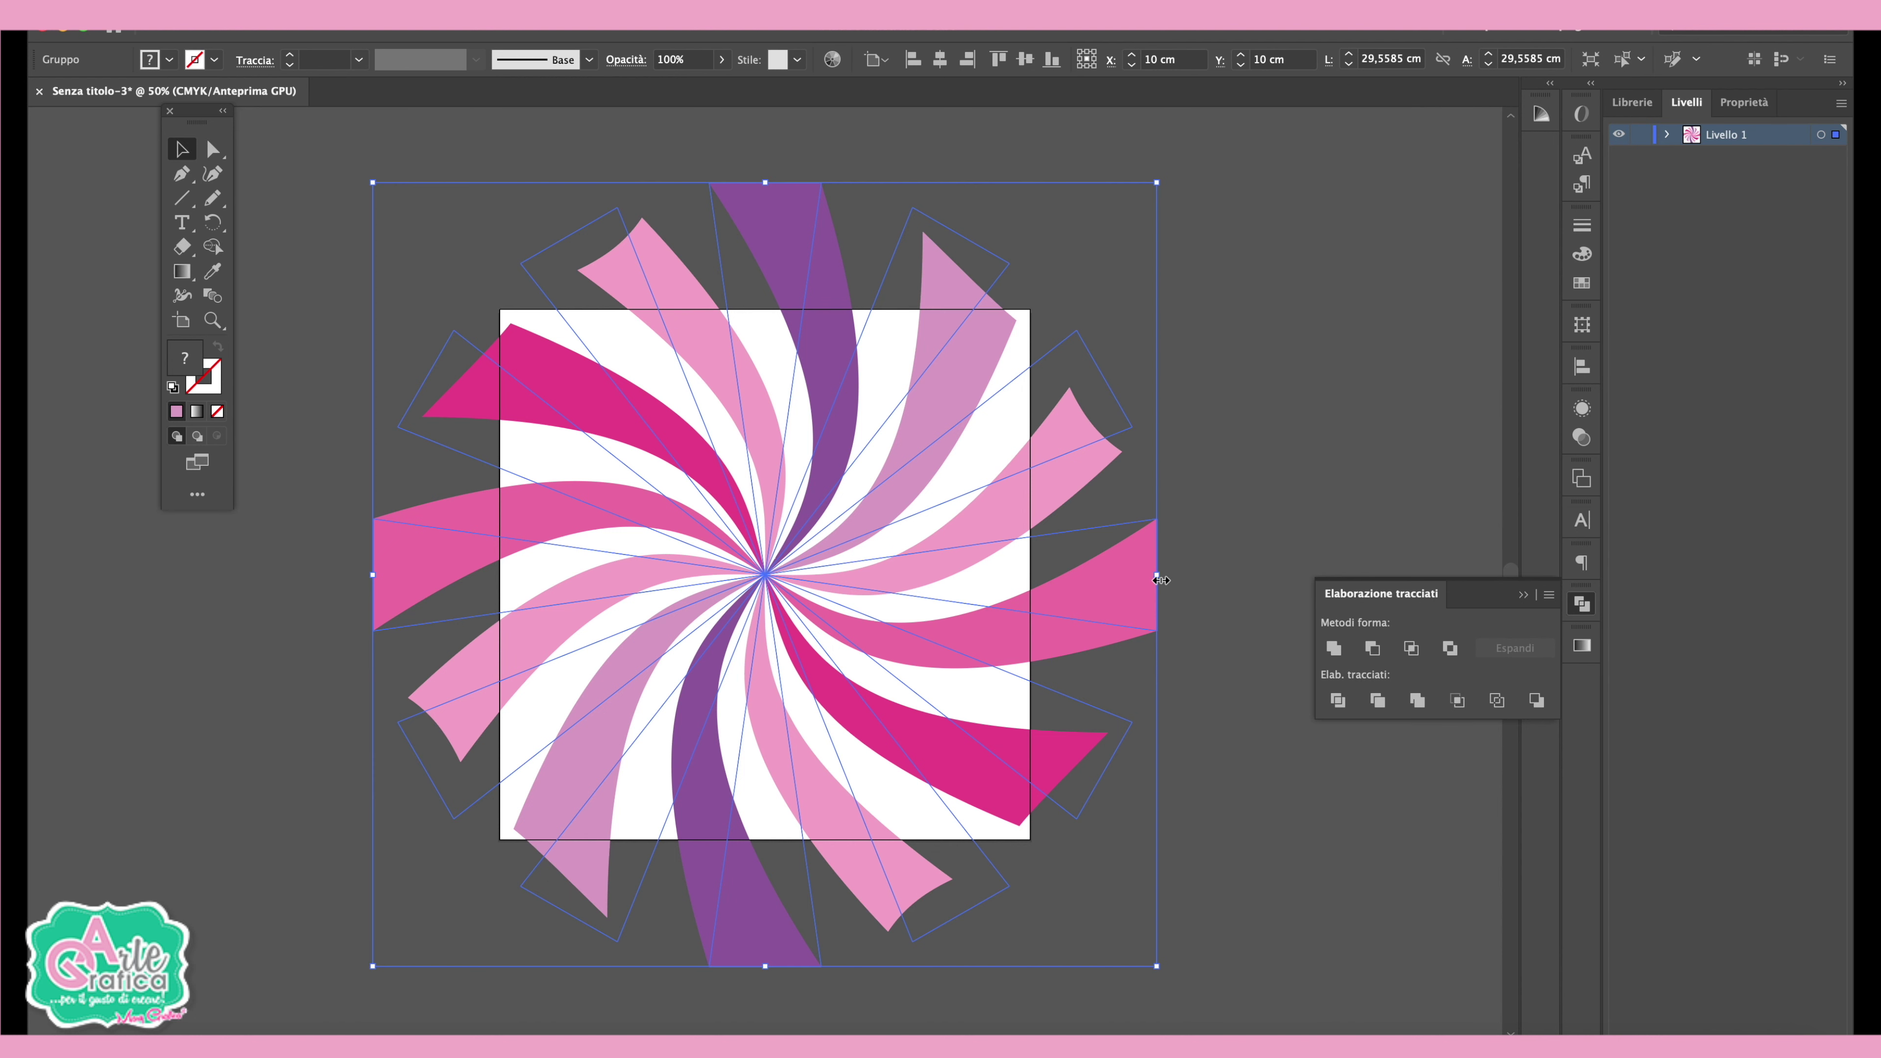
drag(1156, 578, 1192, 584)
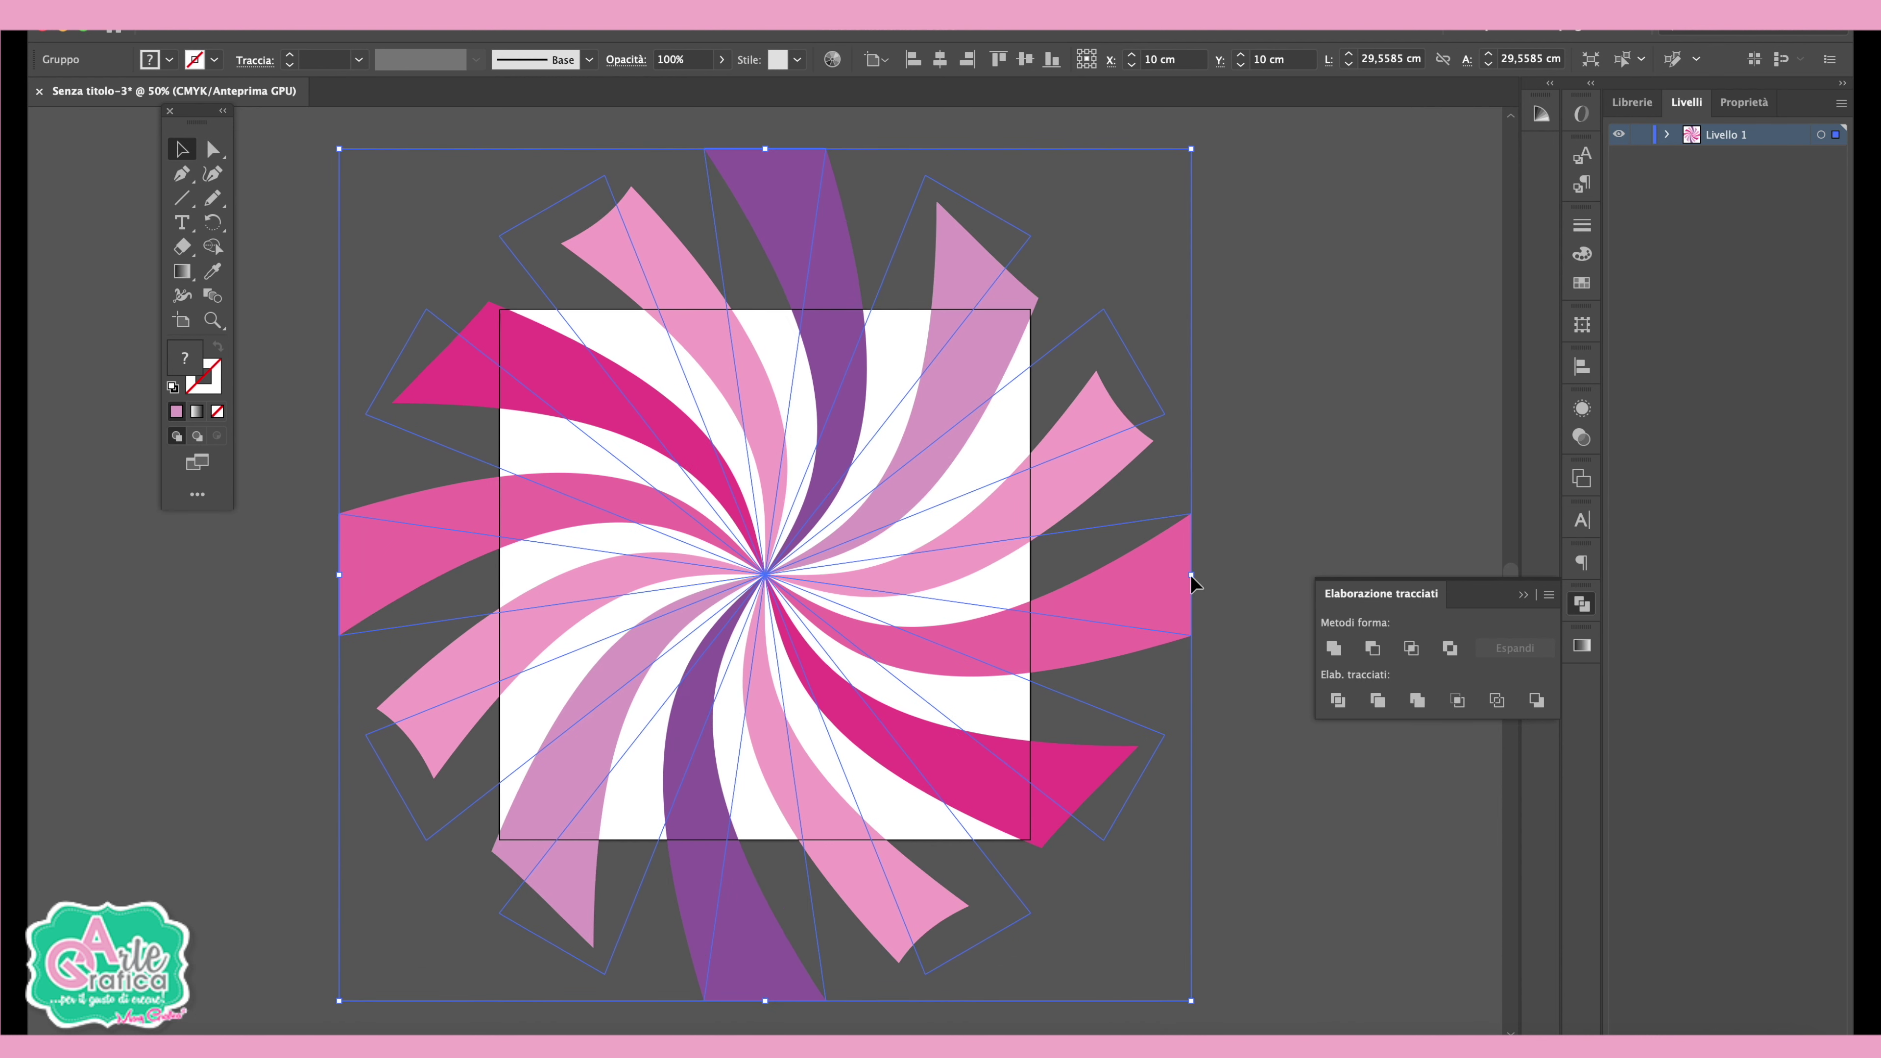
click(1333, 172)
- Draw a pink 20.1 × 19.95 cm rectangle over the white artboard square
drag(181, 198, 241, 200)
click(241, 198)
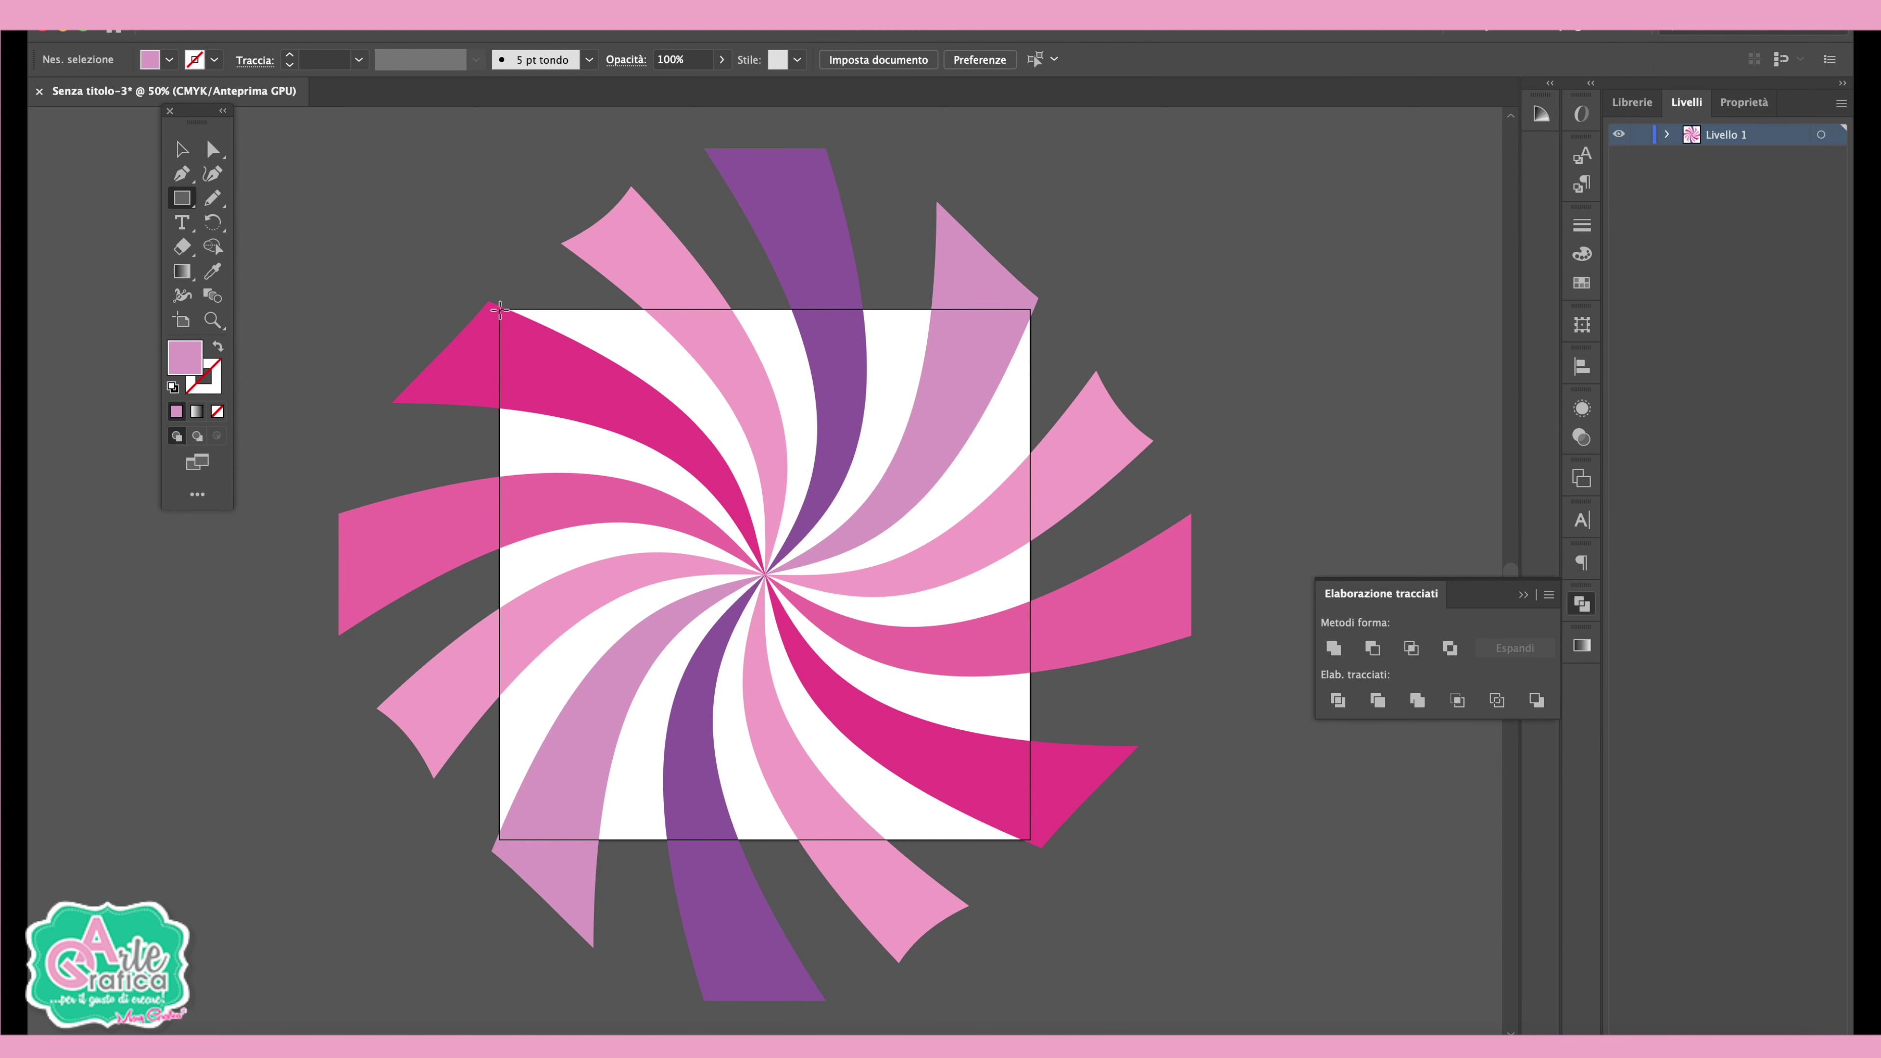
drag(499, 309, 1031, 840)
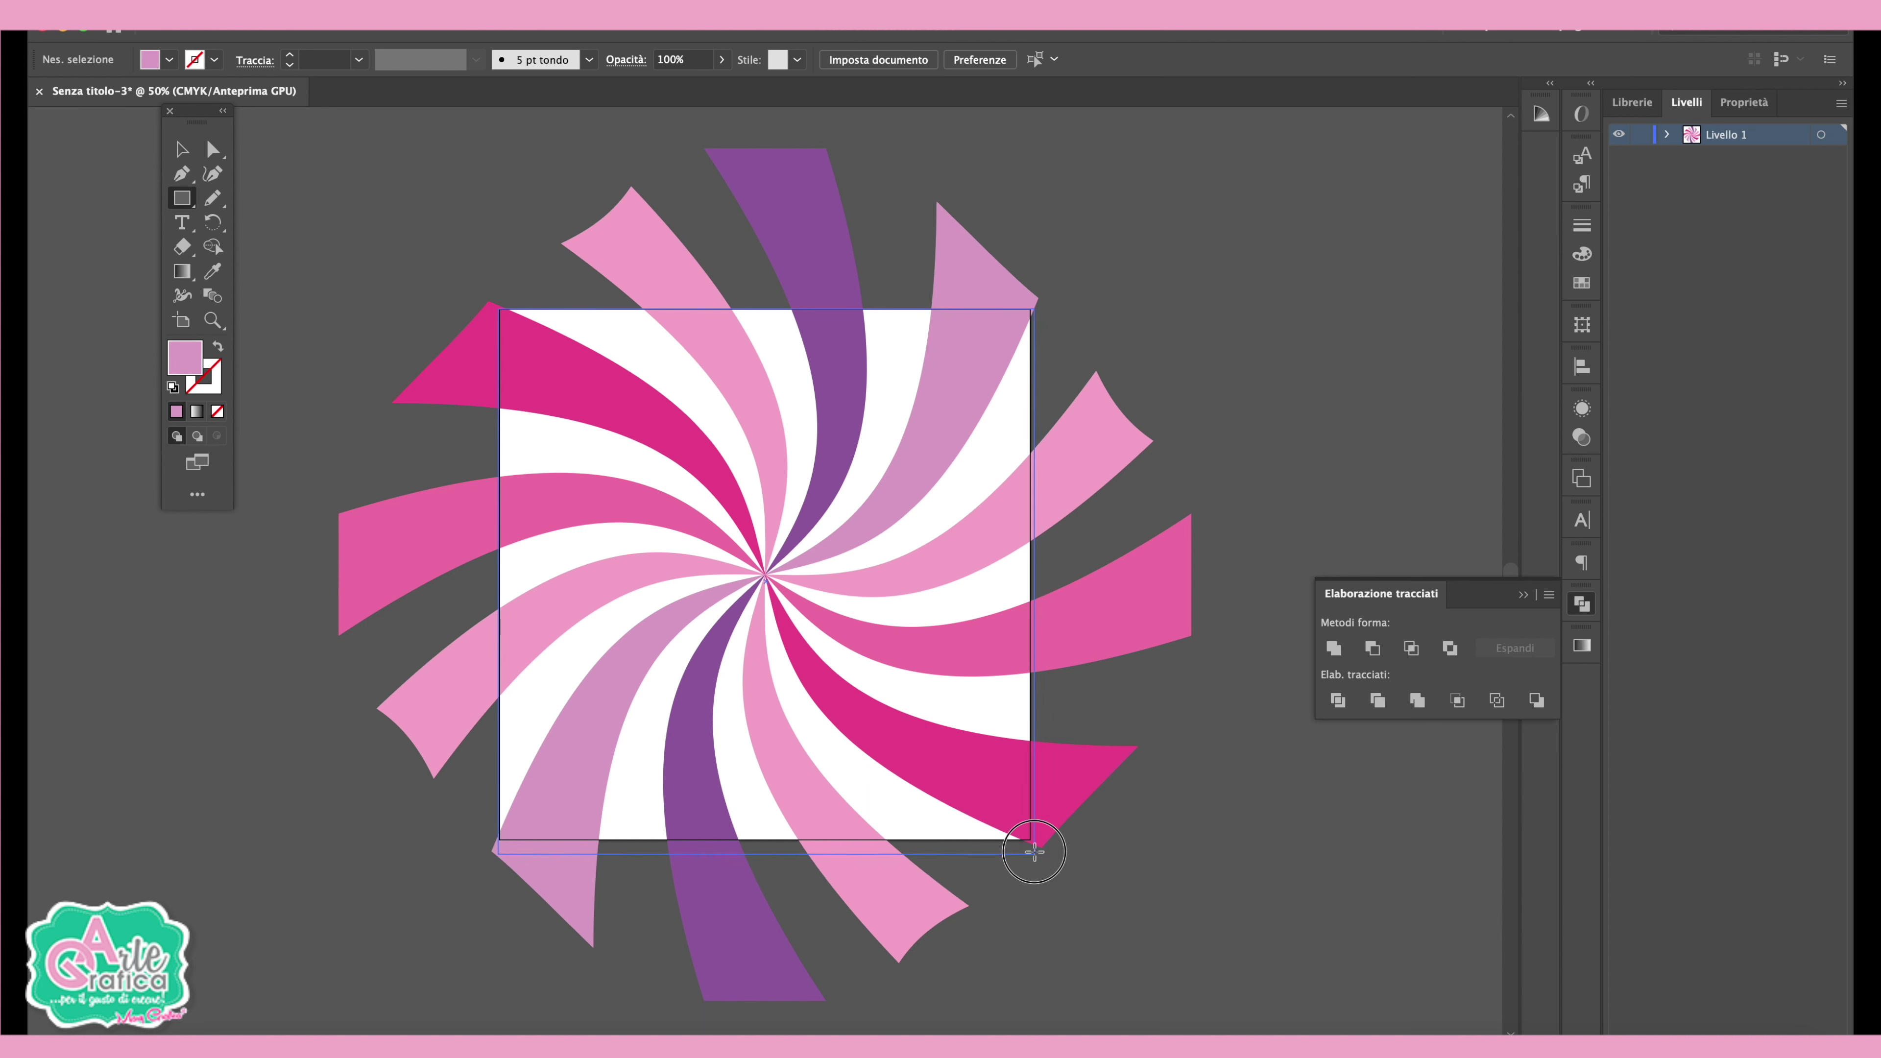
drag(1032, 840, 1031, 838)
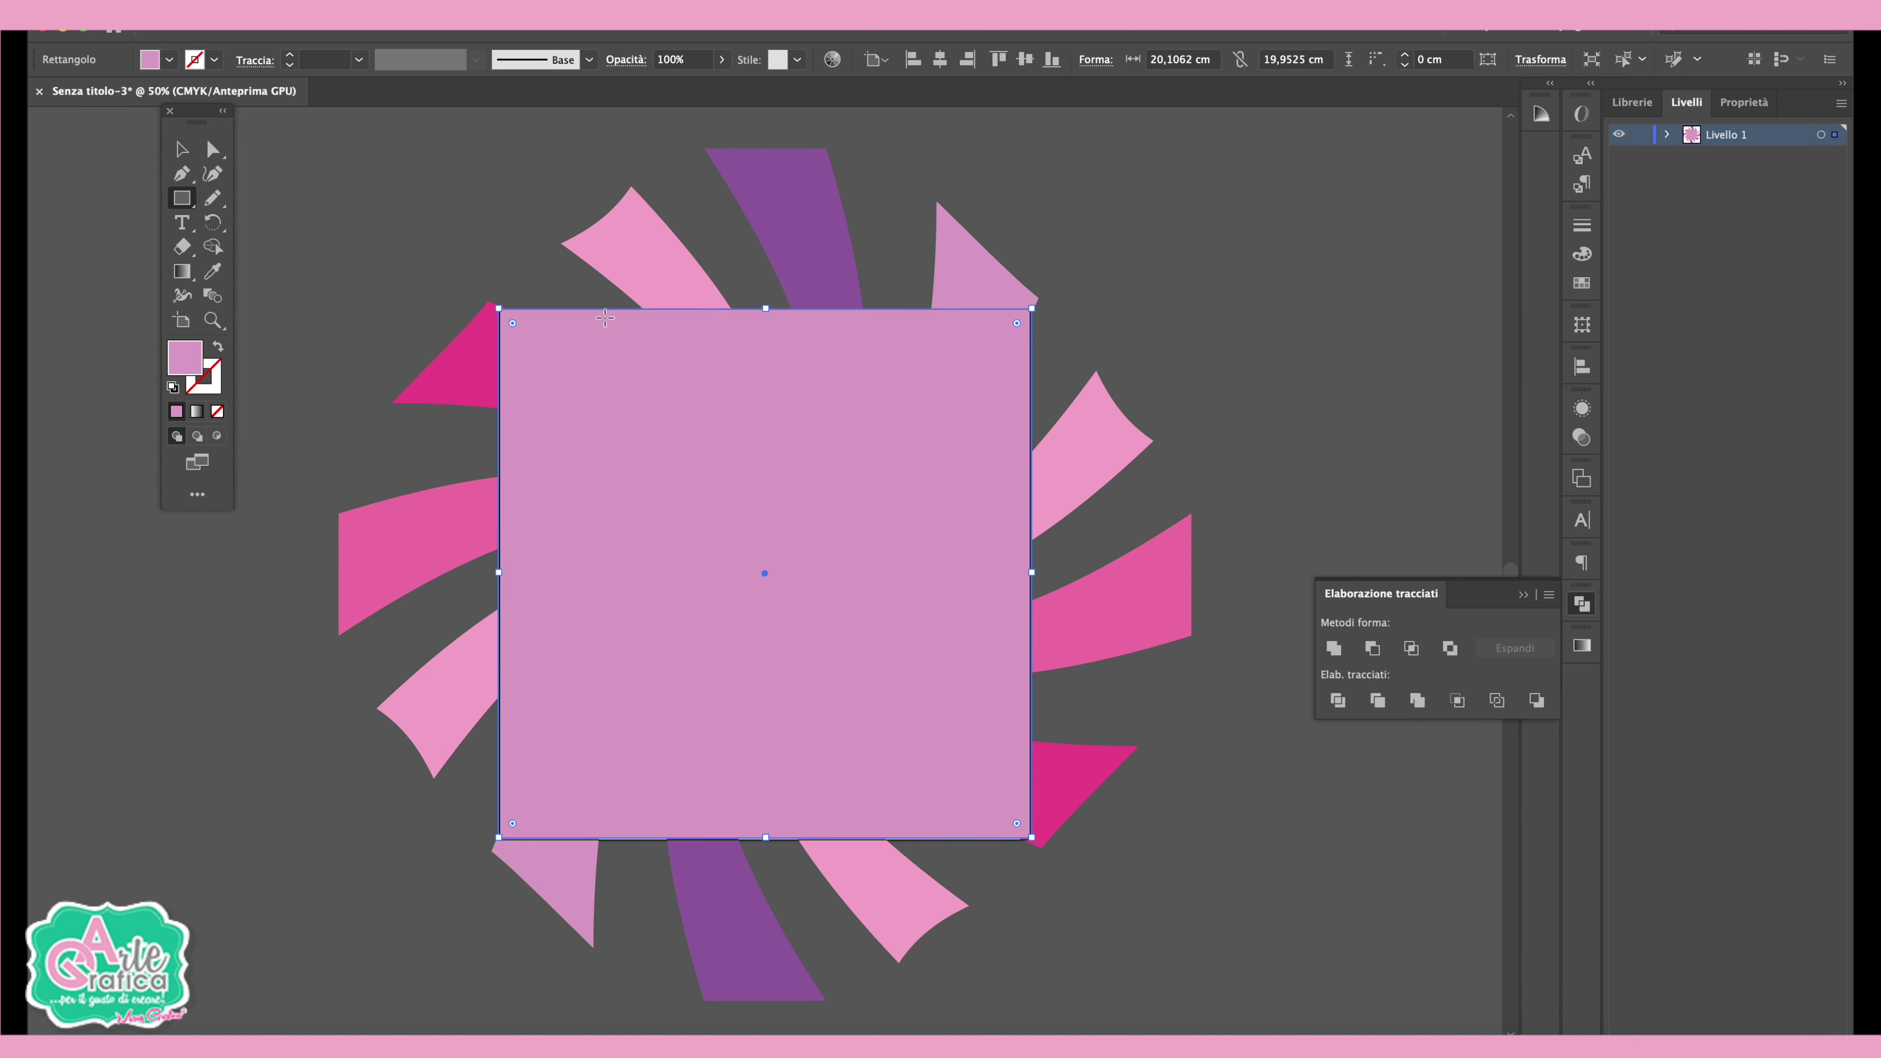
- Clip the swirl to the pink square with a clipping mask, then nudge it into place
click(181, 149)
scroll(958, 588, down, 1)
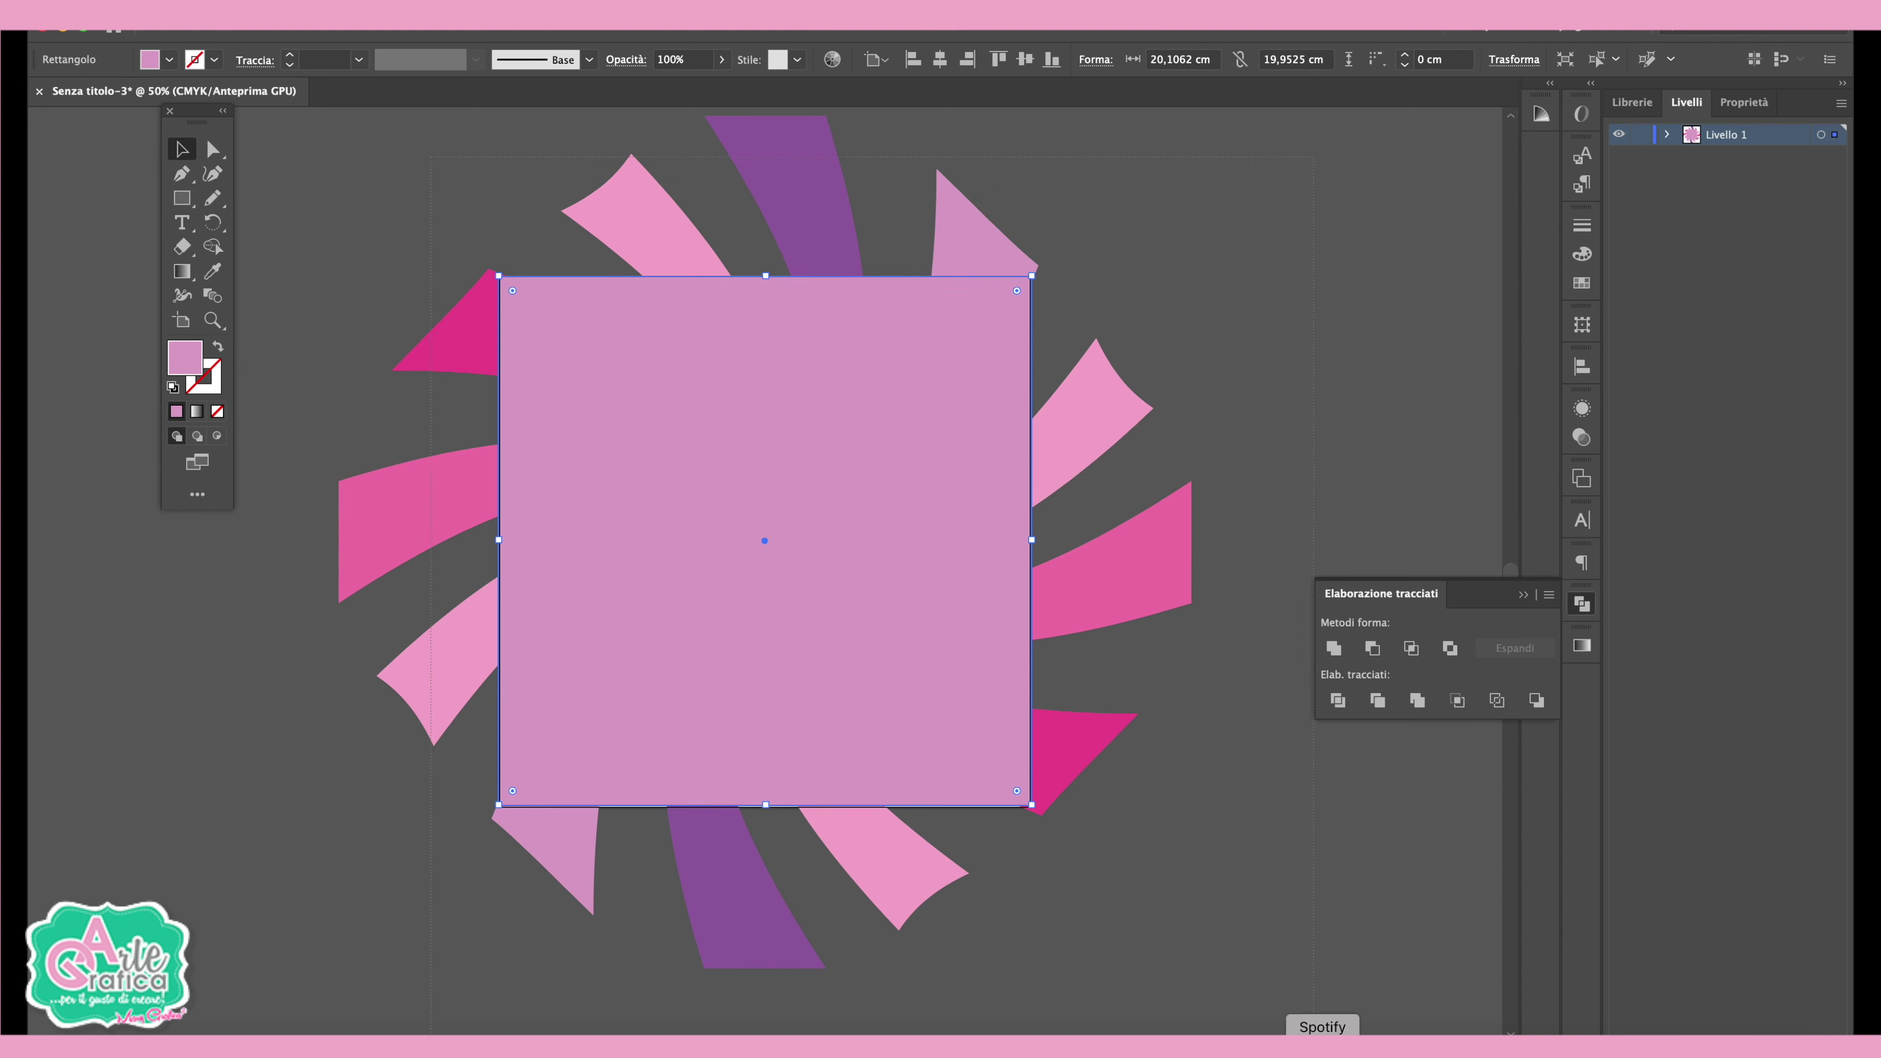
key(ctrl+a)
right_click(767, 318)
click(920, 515)
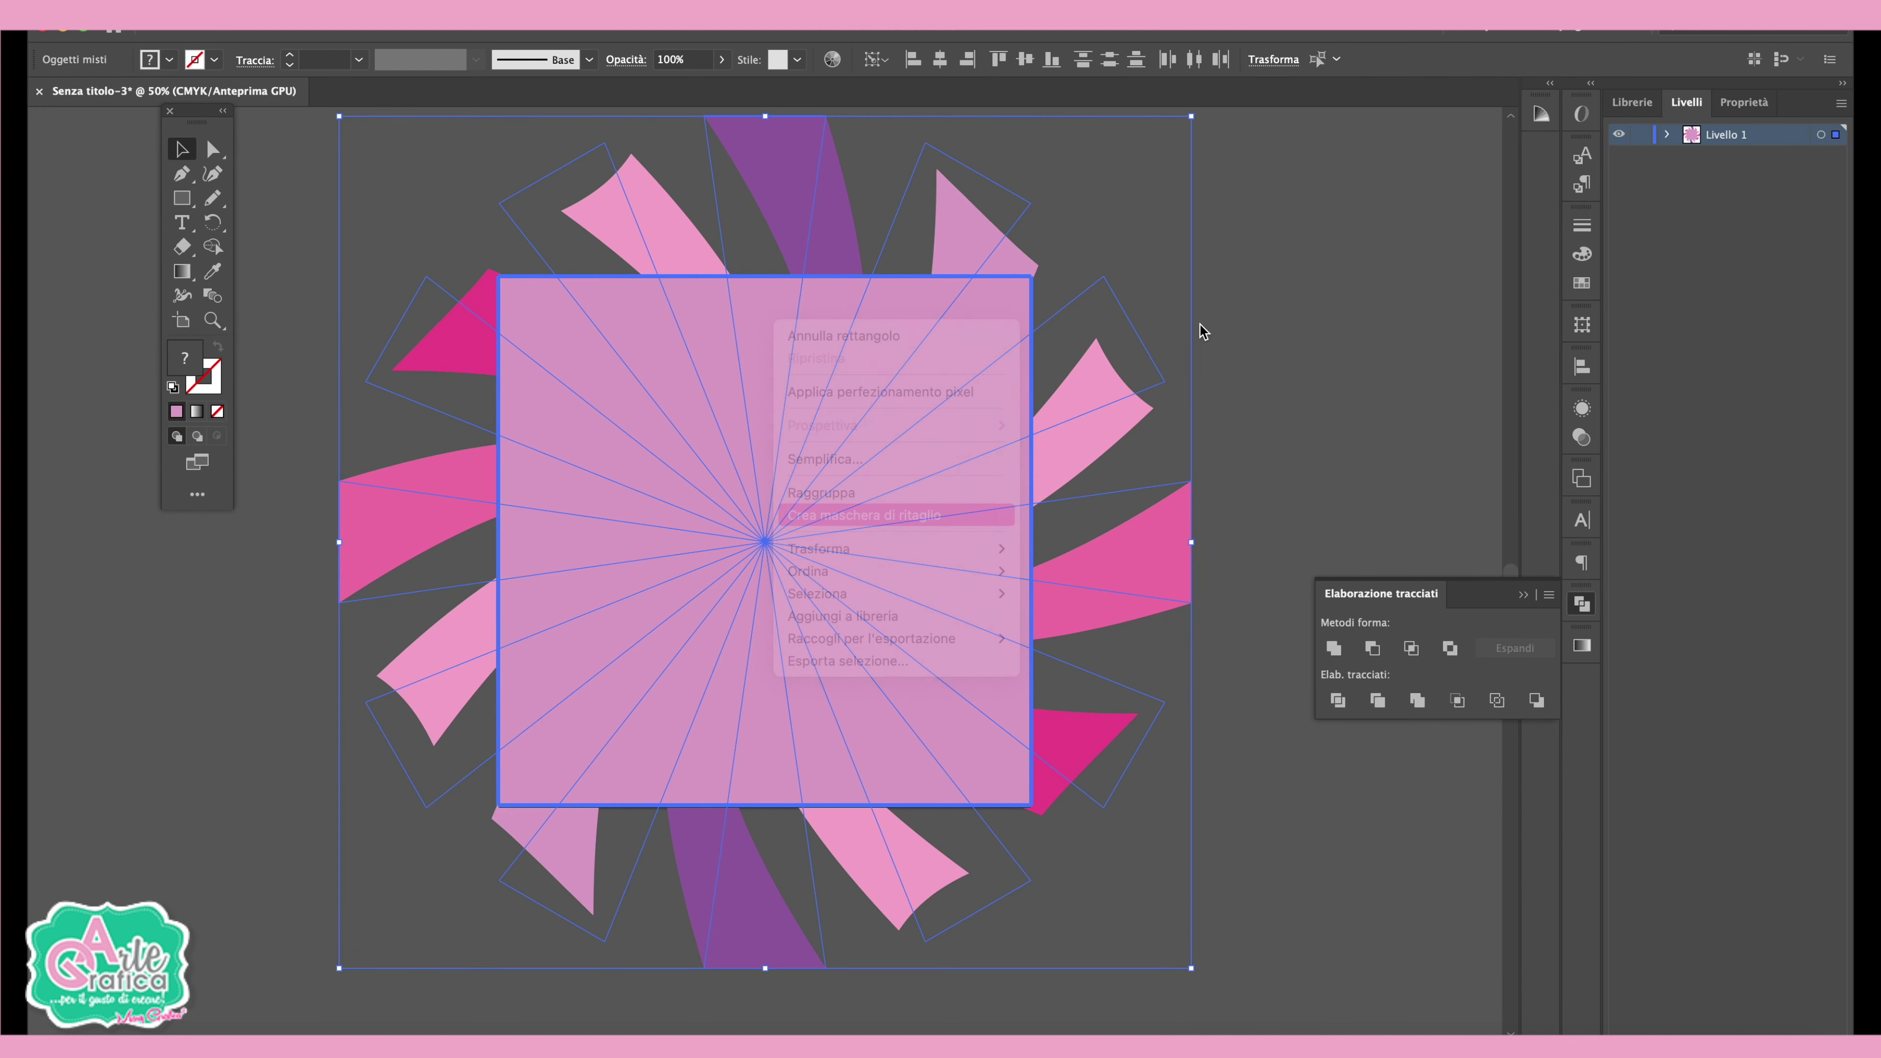
click(1266, 320)
drag(1025, 291, 1036, 306)
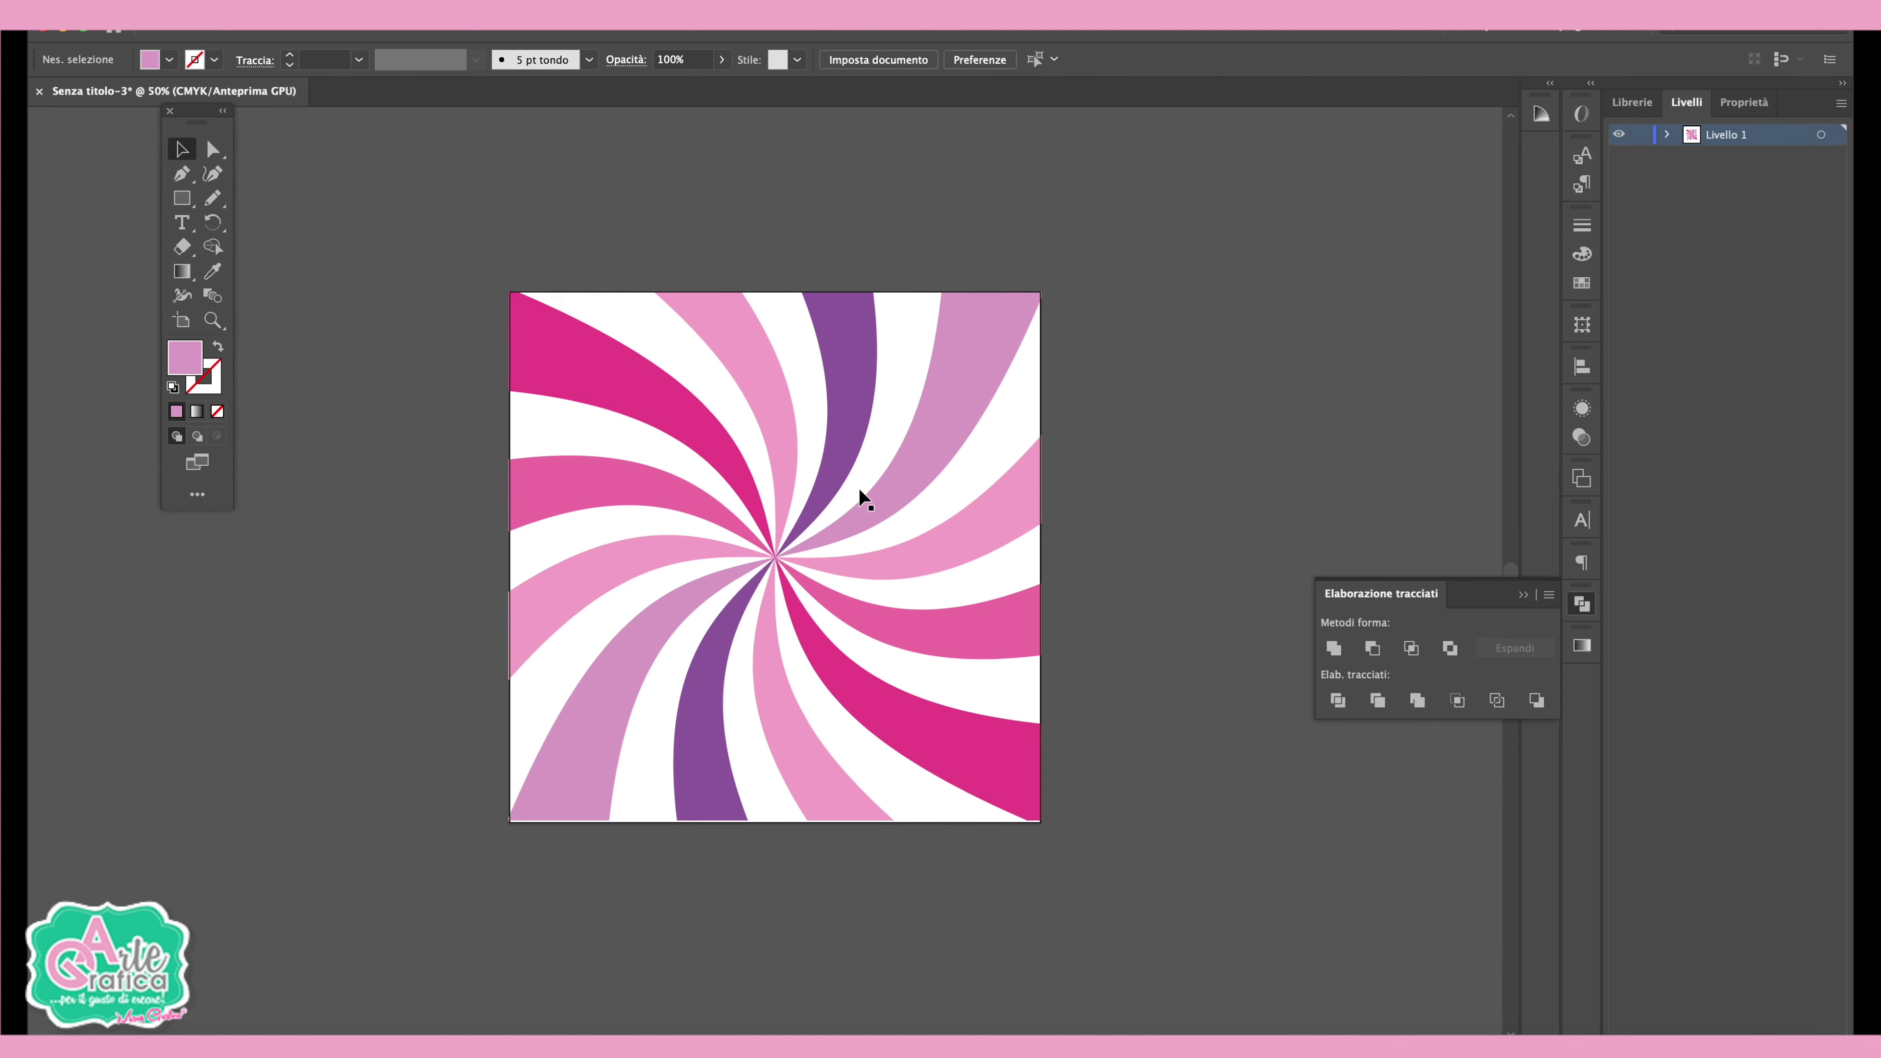
- Lower the clipped swirl's opacity to 53% for a pastel look
click(776, 59)
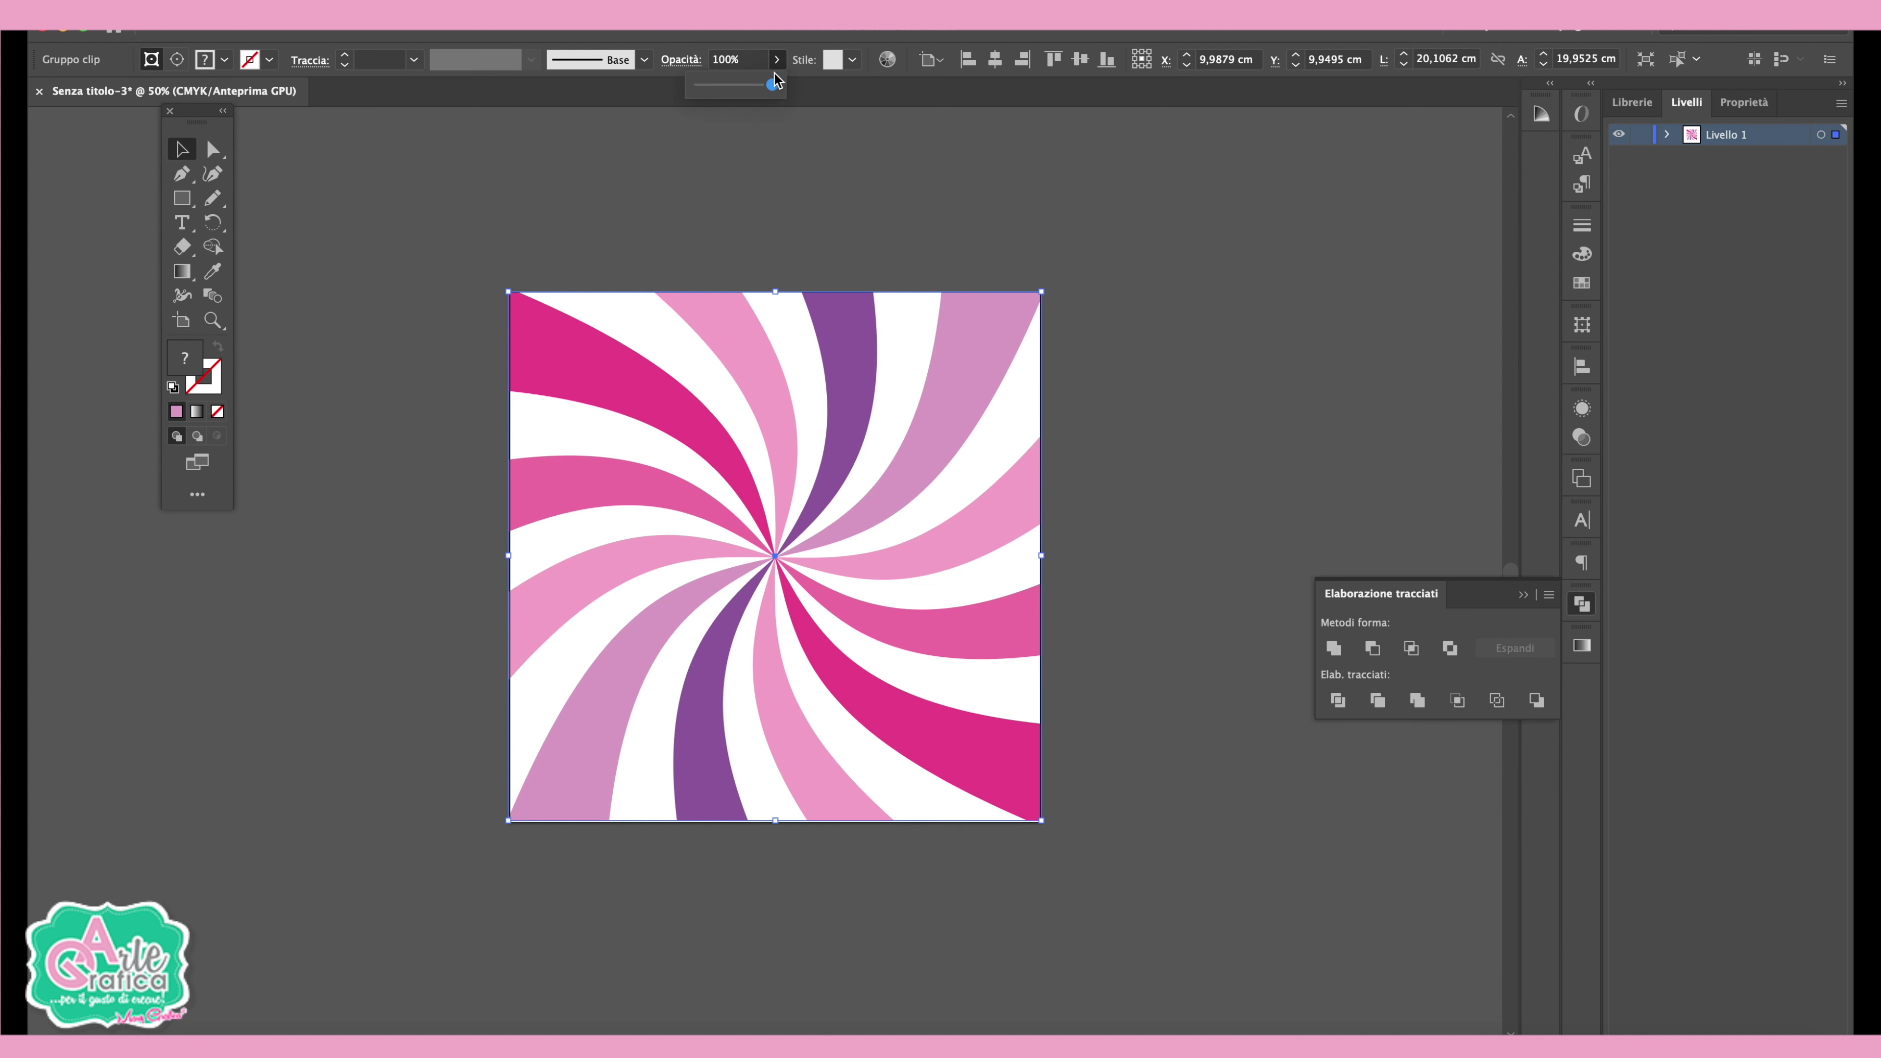
drag(736, 87, 732, 85)
click(1324, 422)
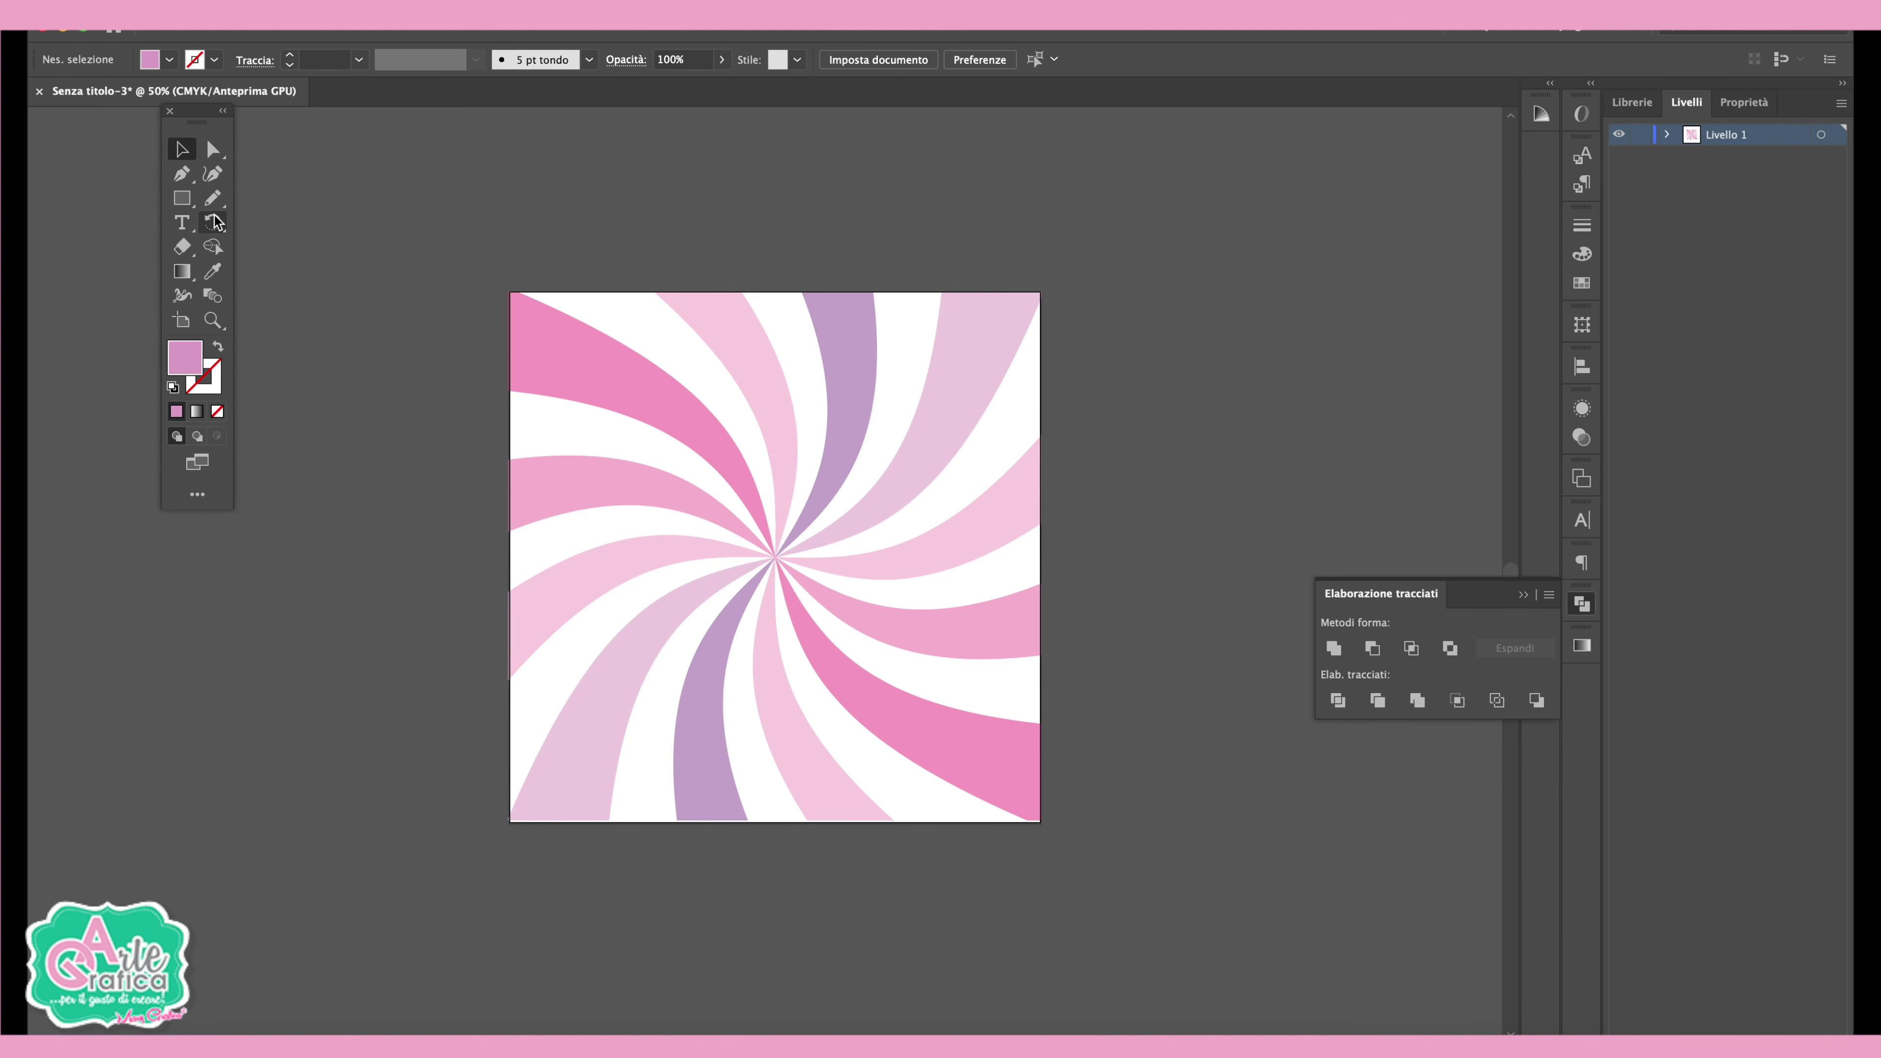
- Add the text 'colore', then enlarge it and move it onto the swirl
click(181, 224)
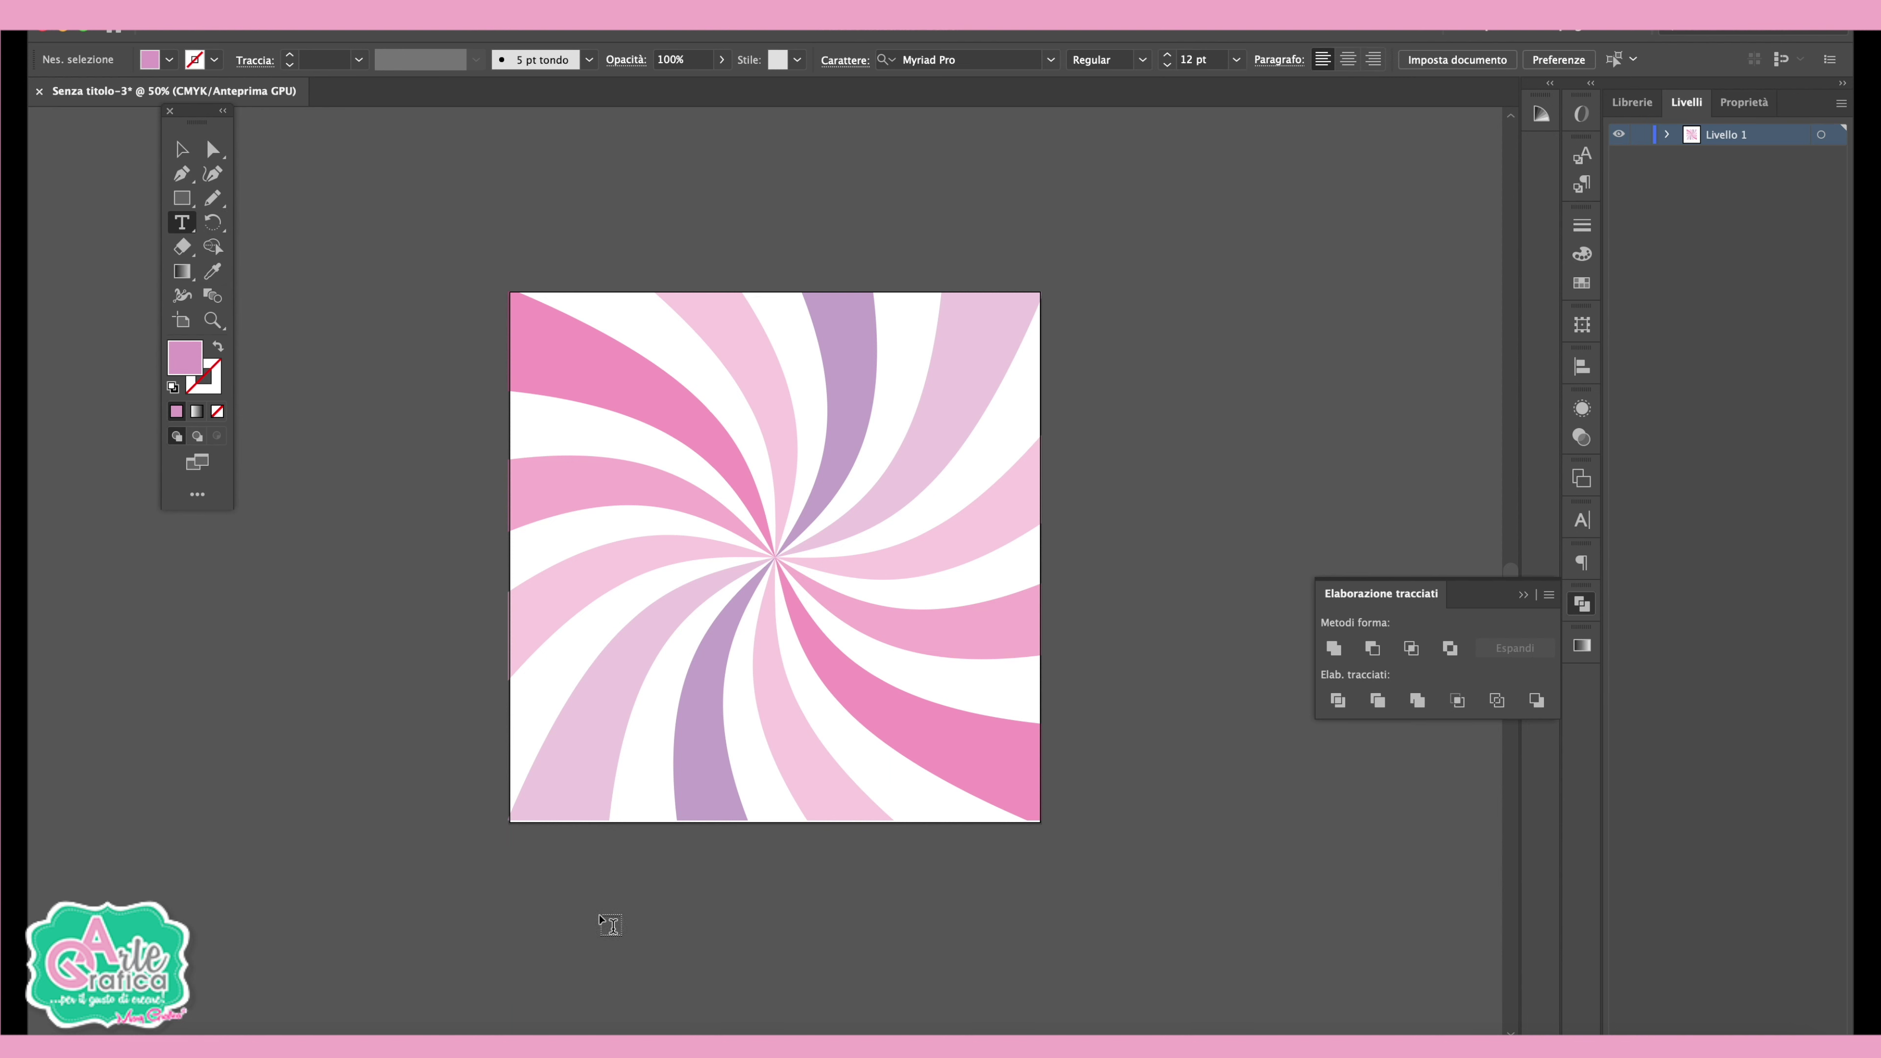
click(600, 905)
text(color)
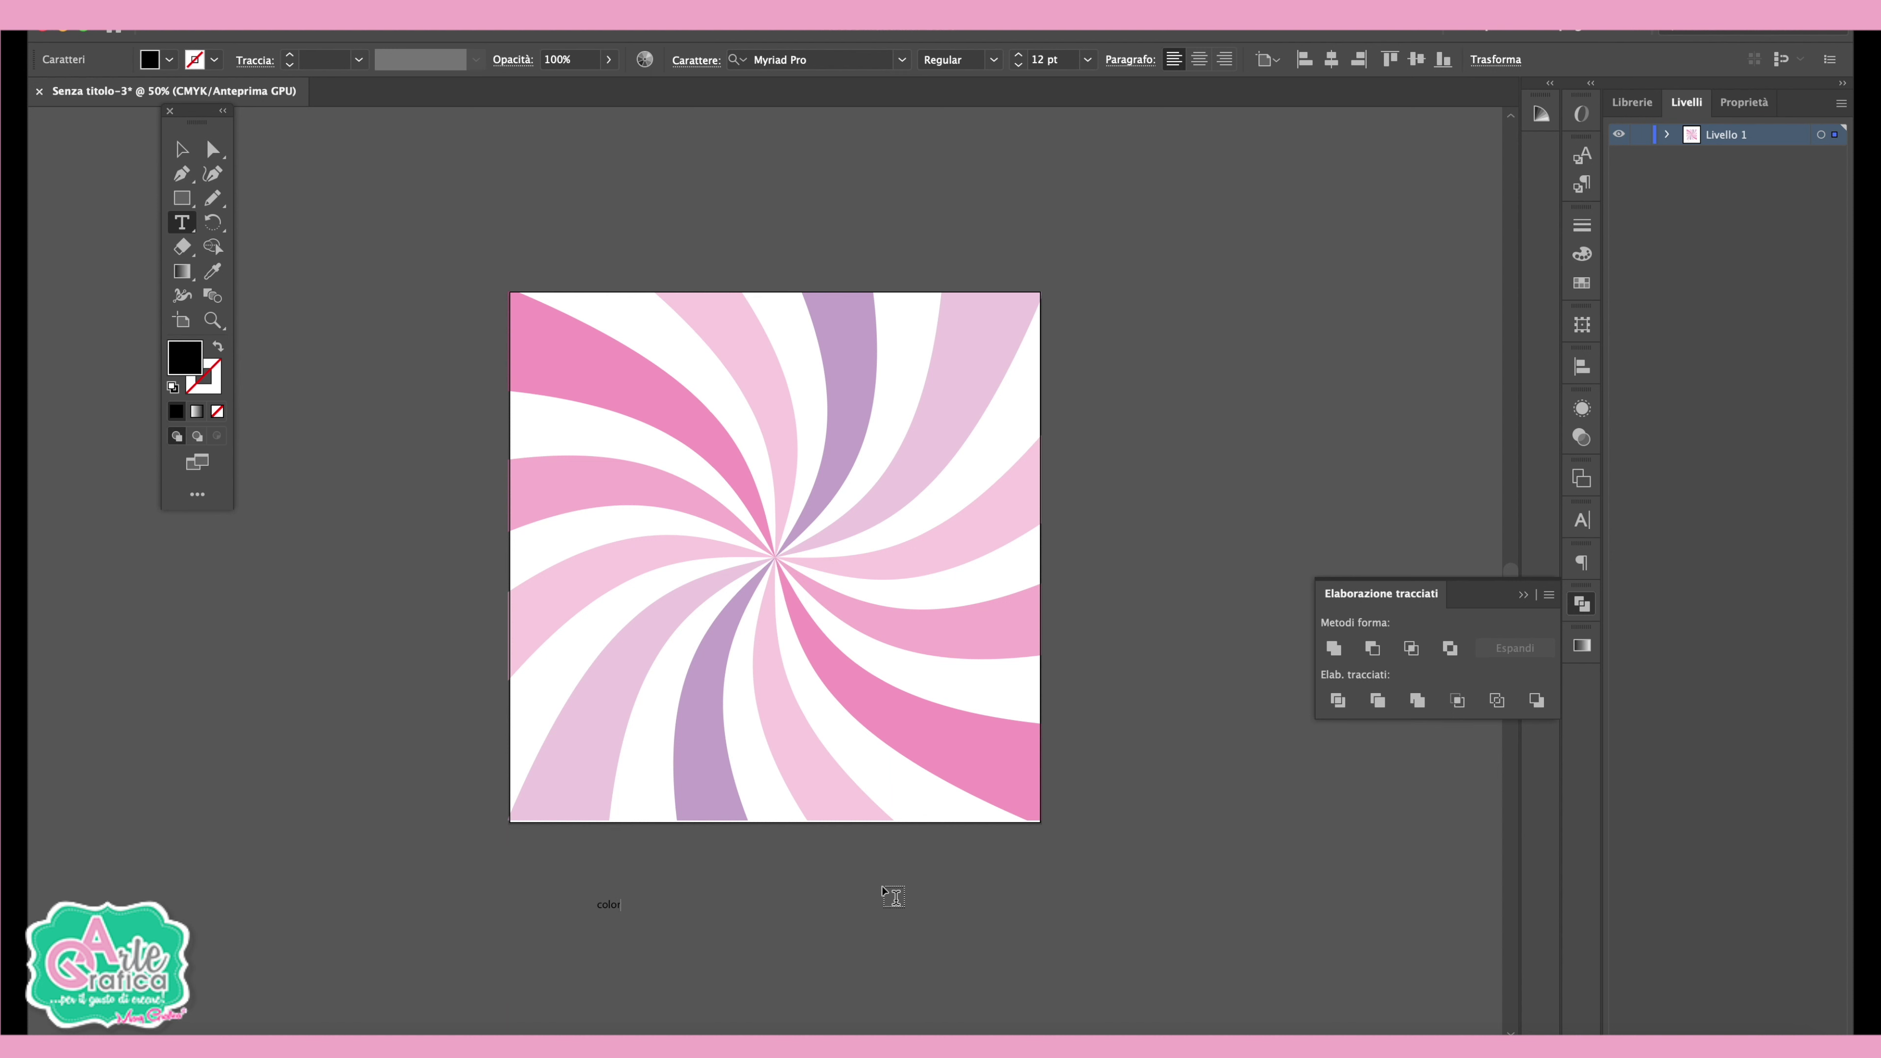
text(e)
click(181, 149)
click(665, 905)
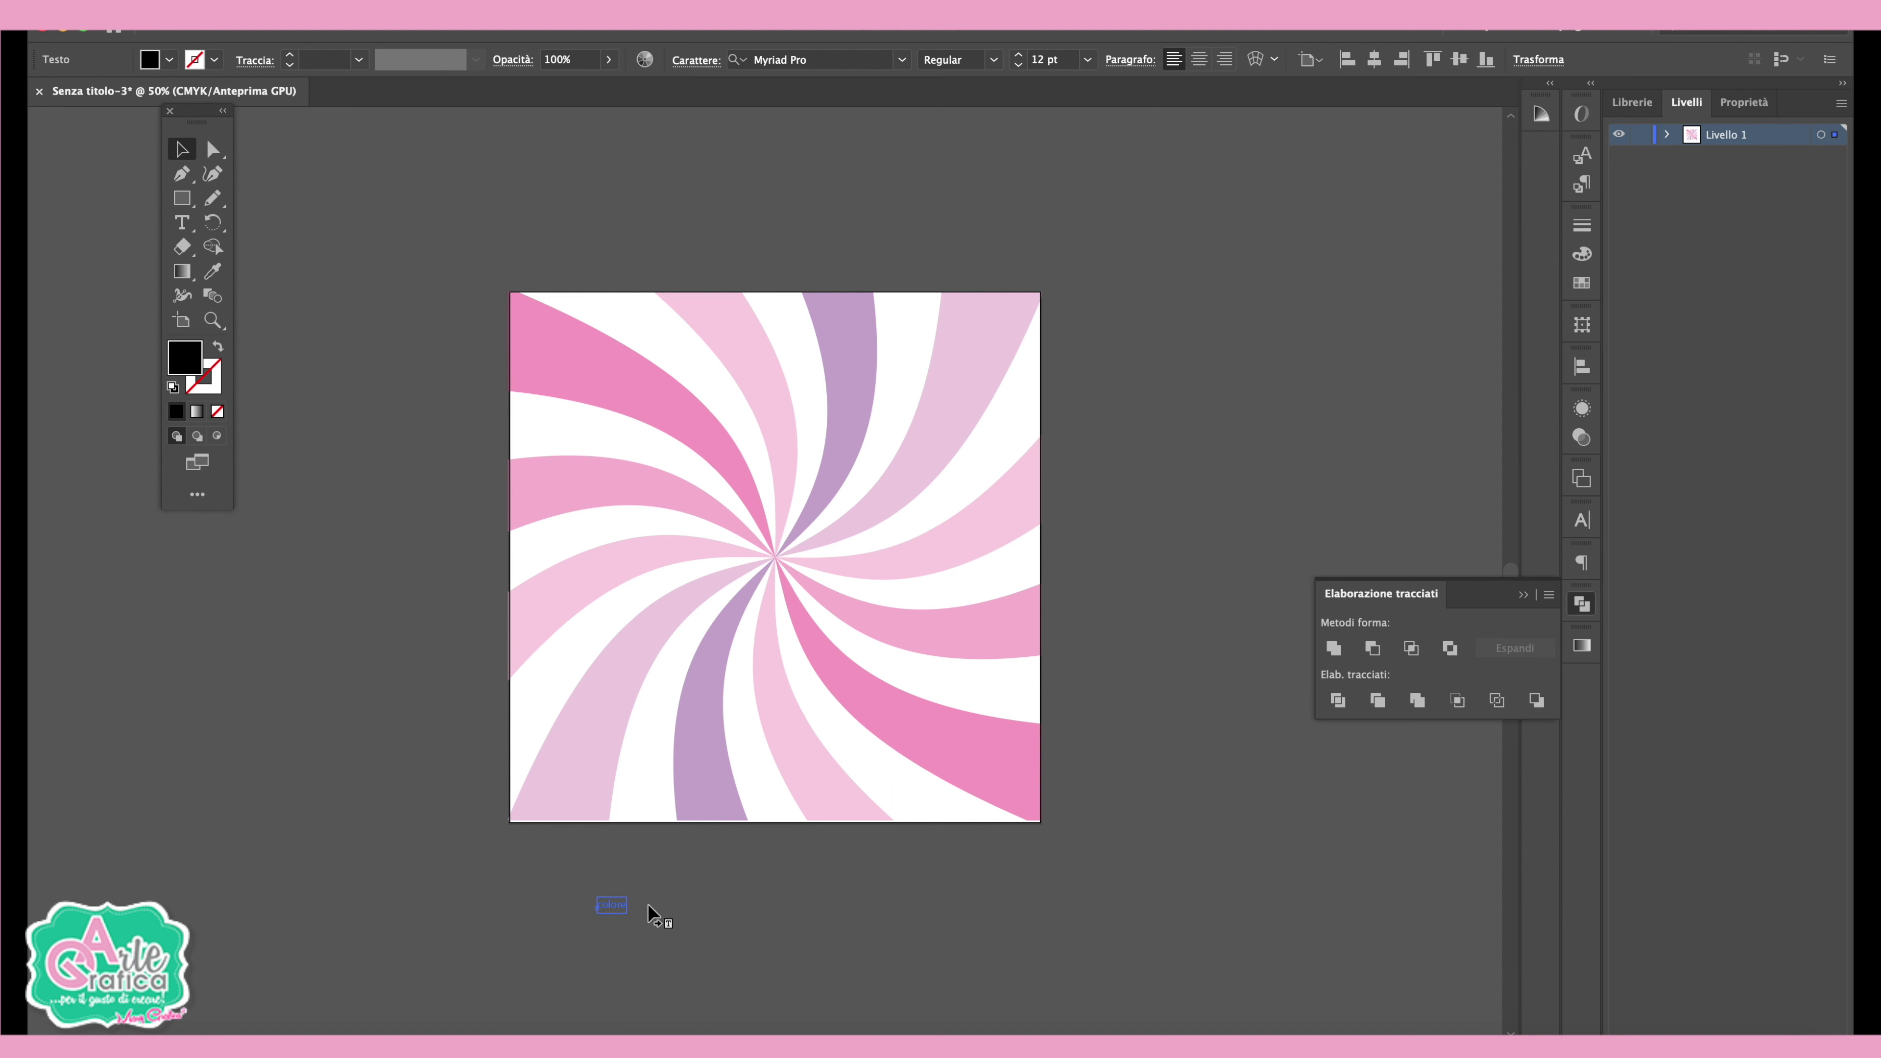
mouse_move(630, 907)
mouse_down()
mouse_move(829, 905)
mouse_move(877, 568)
mouse_up()
- Set 'colore' in Lovina October Five and centre it vertically on the artboard
click(814, 59)
text(Noteworthy)
key(Return)
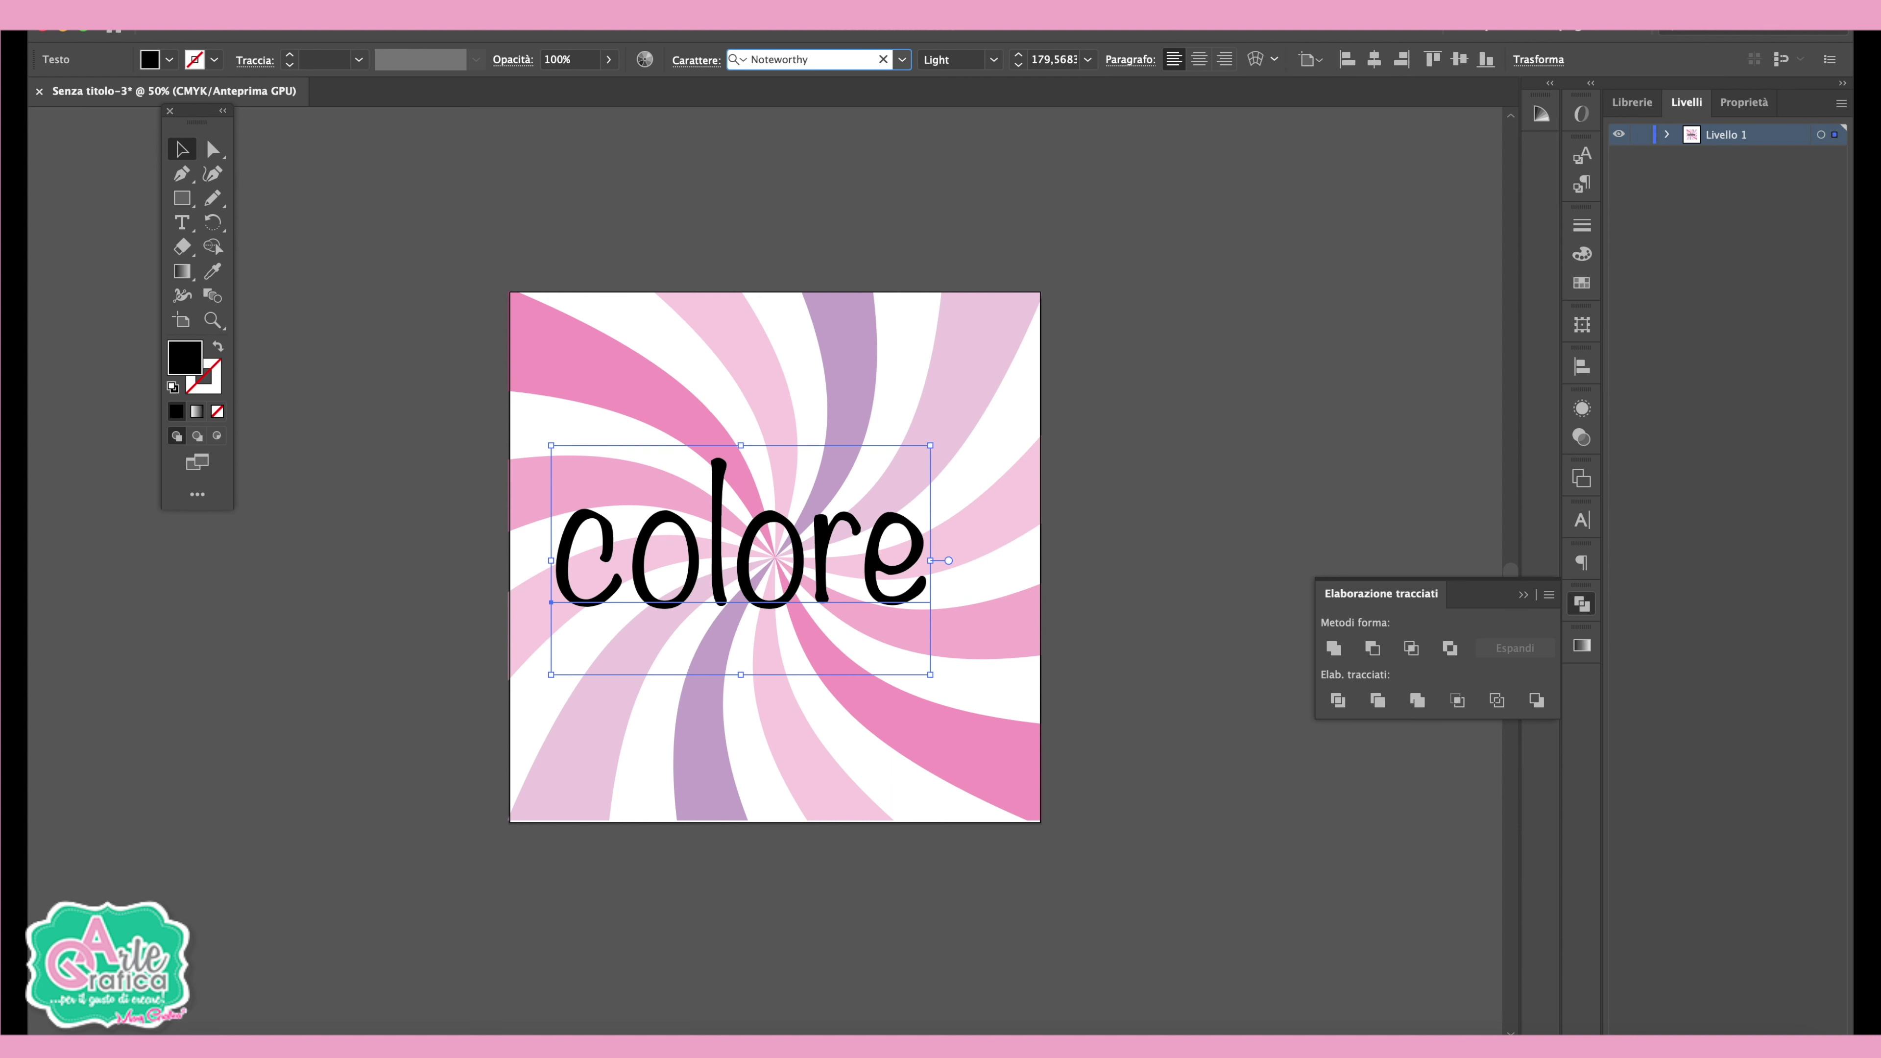
text(Lovina October Five)
key(Return)
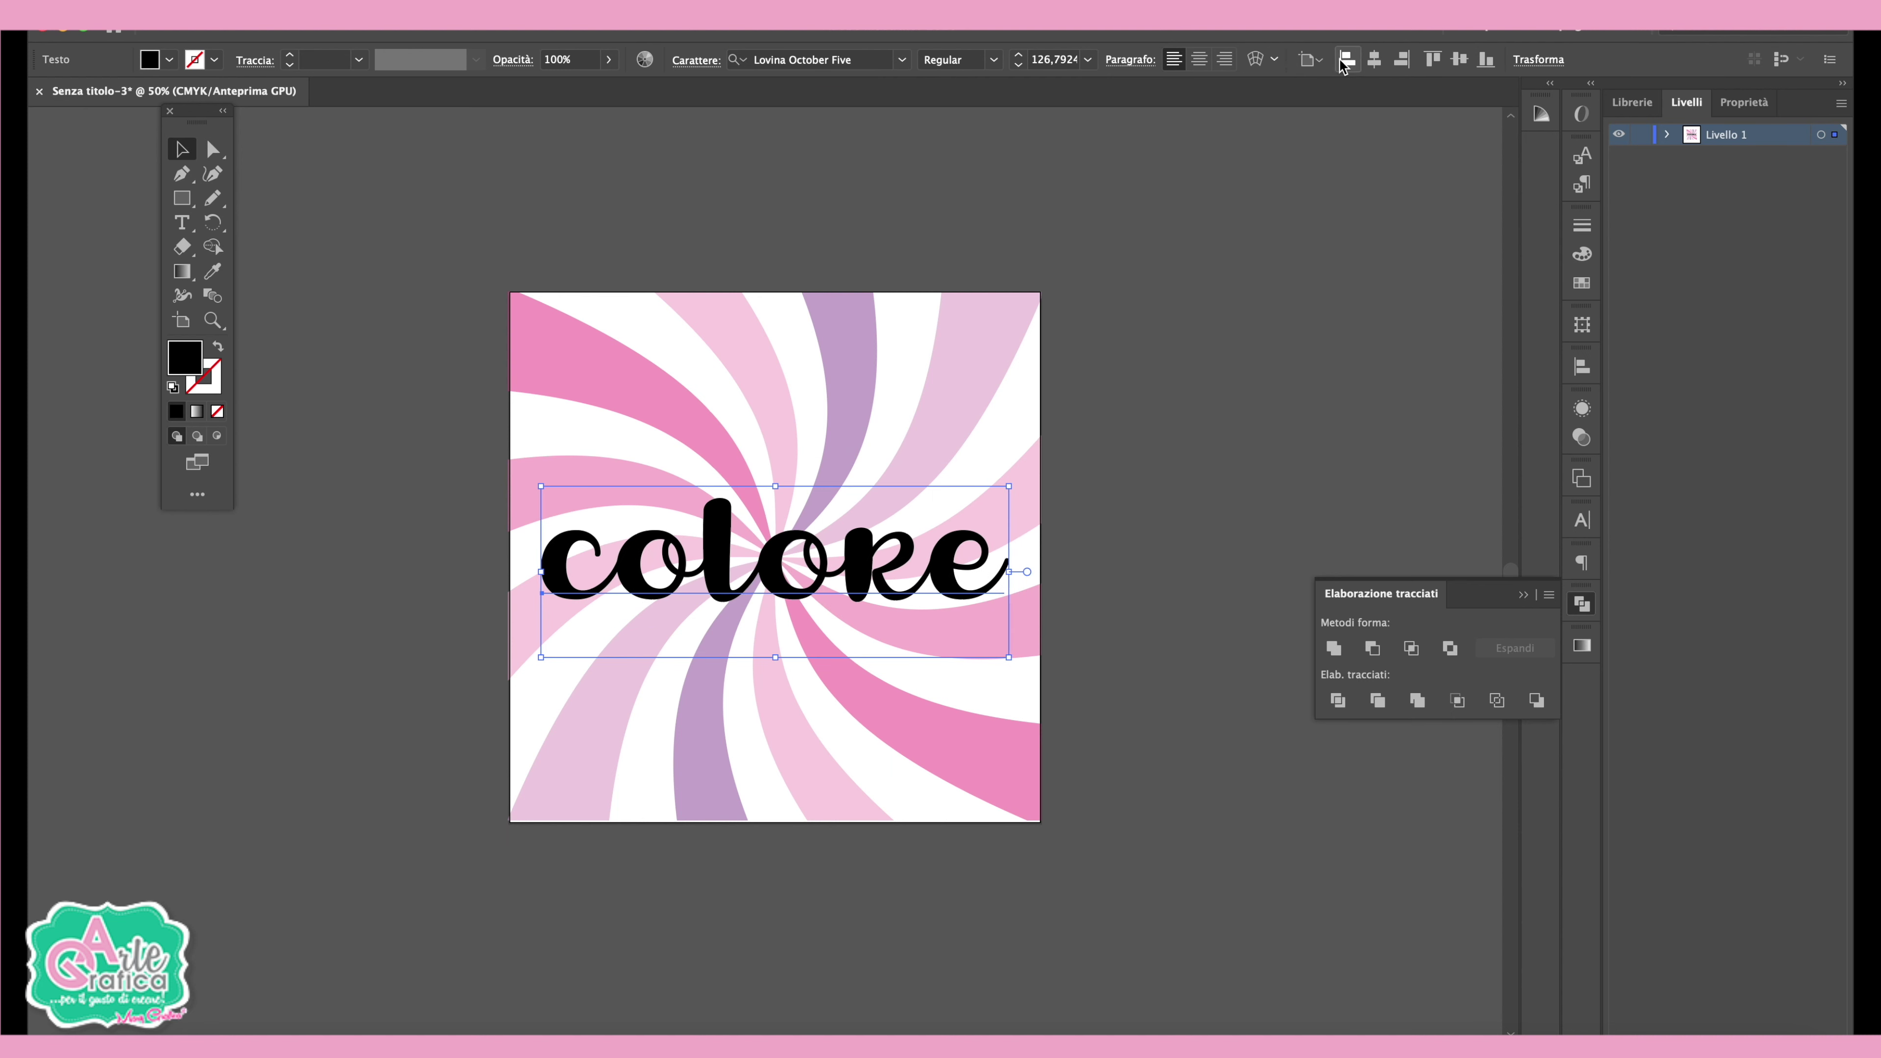
click(1458, 59)
- Copy 'colore' and paste a duplicate behind the original
click(1253, 446)
click(921, 546)
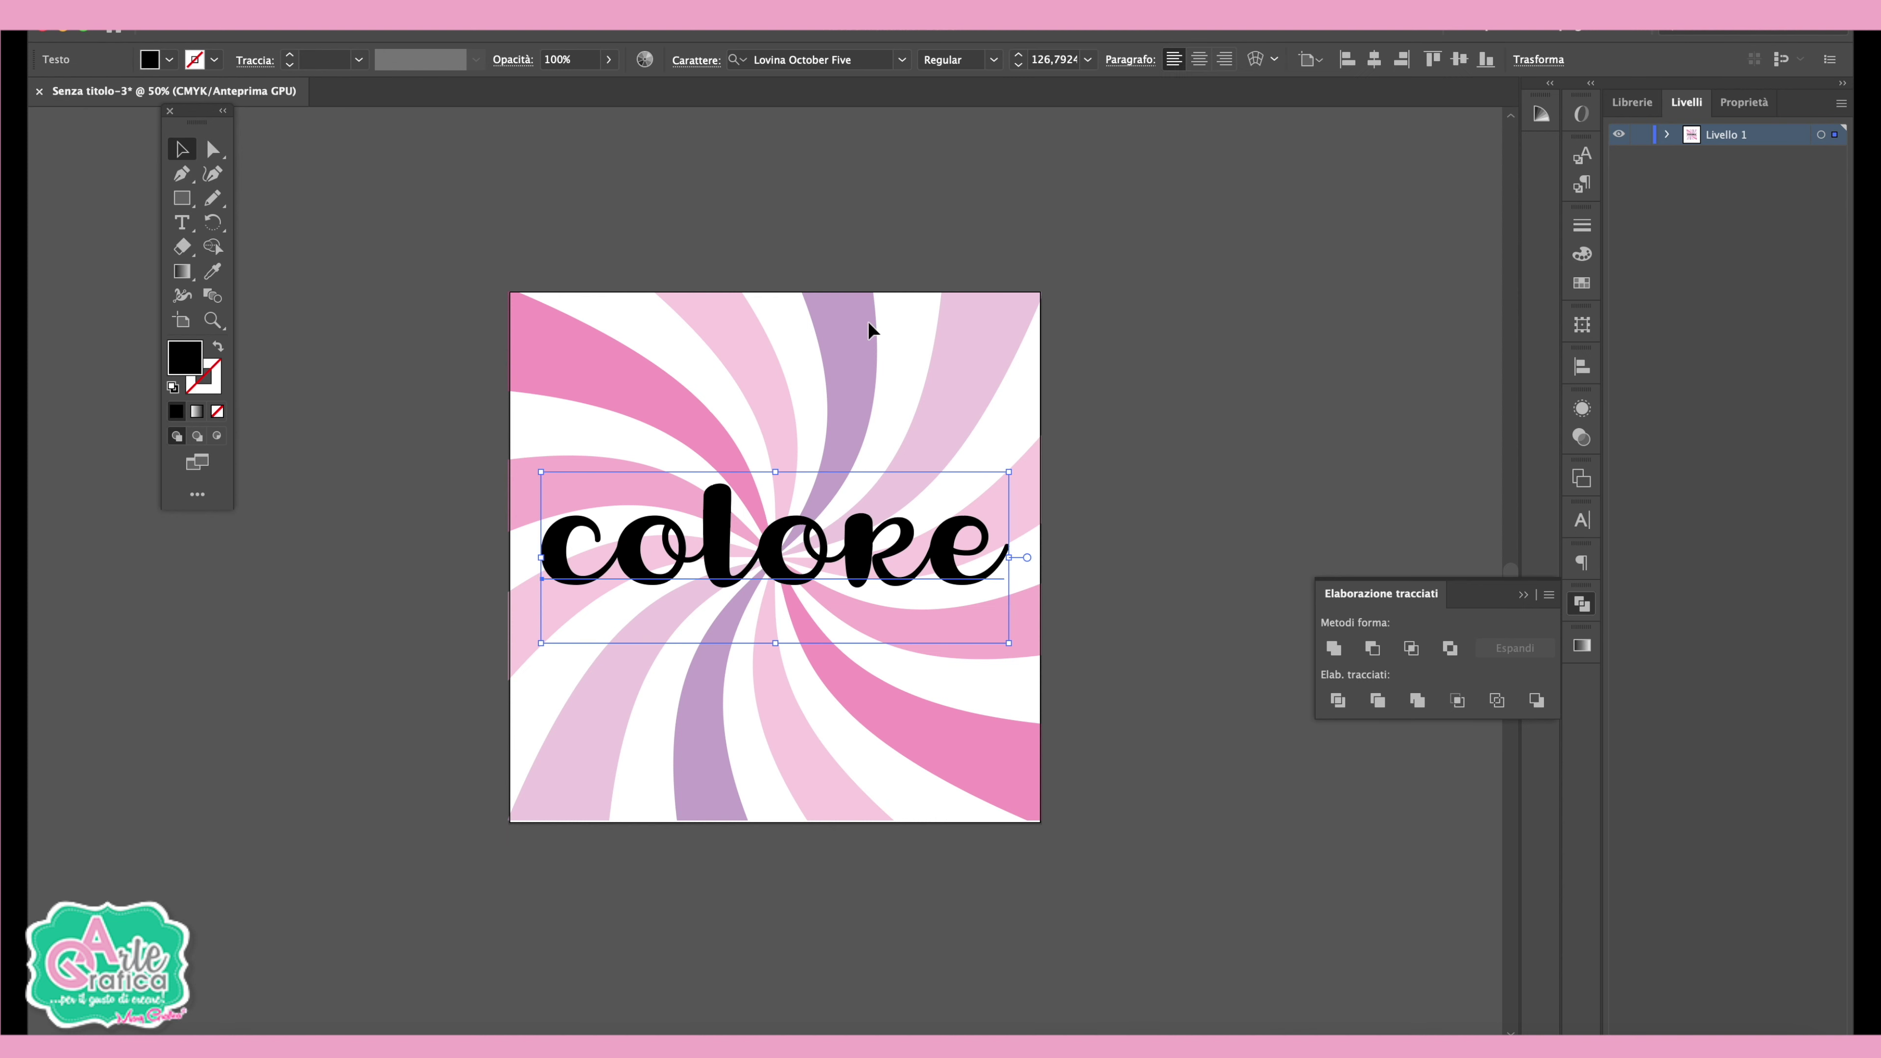
click(300, 15)
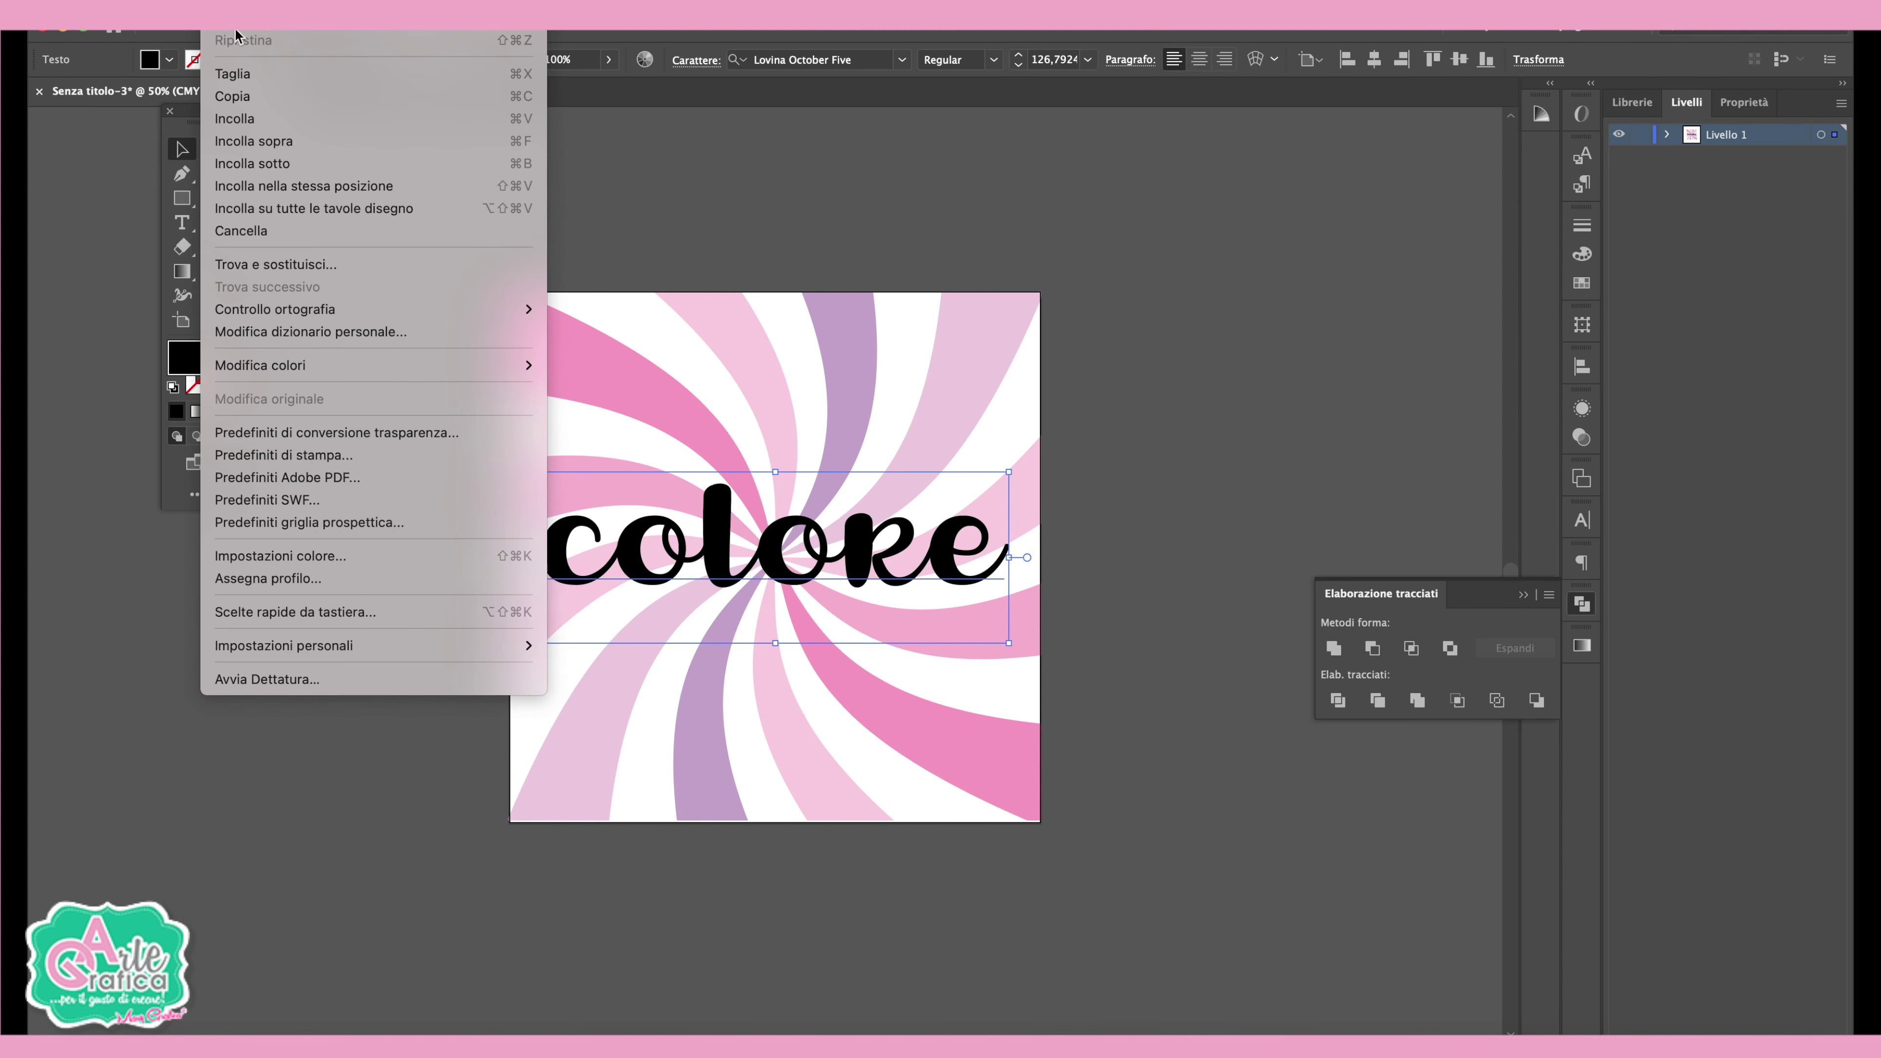
click(272, 96)
click(233, 15)
click(260, 163)
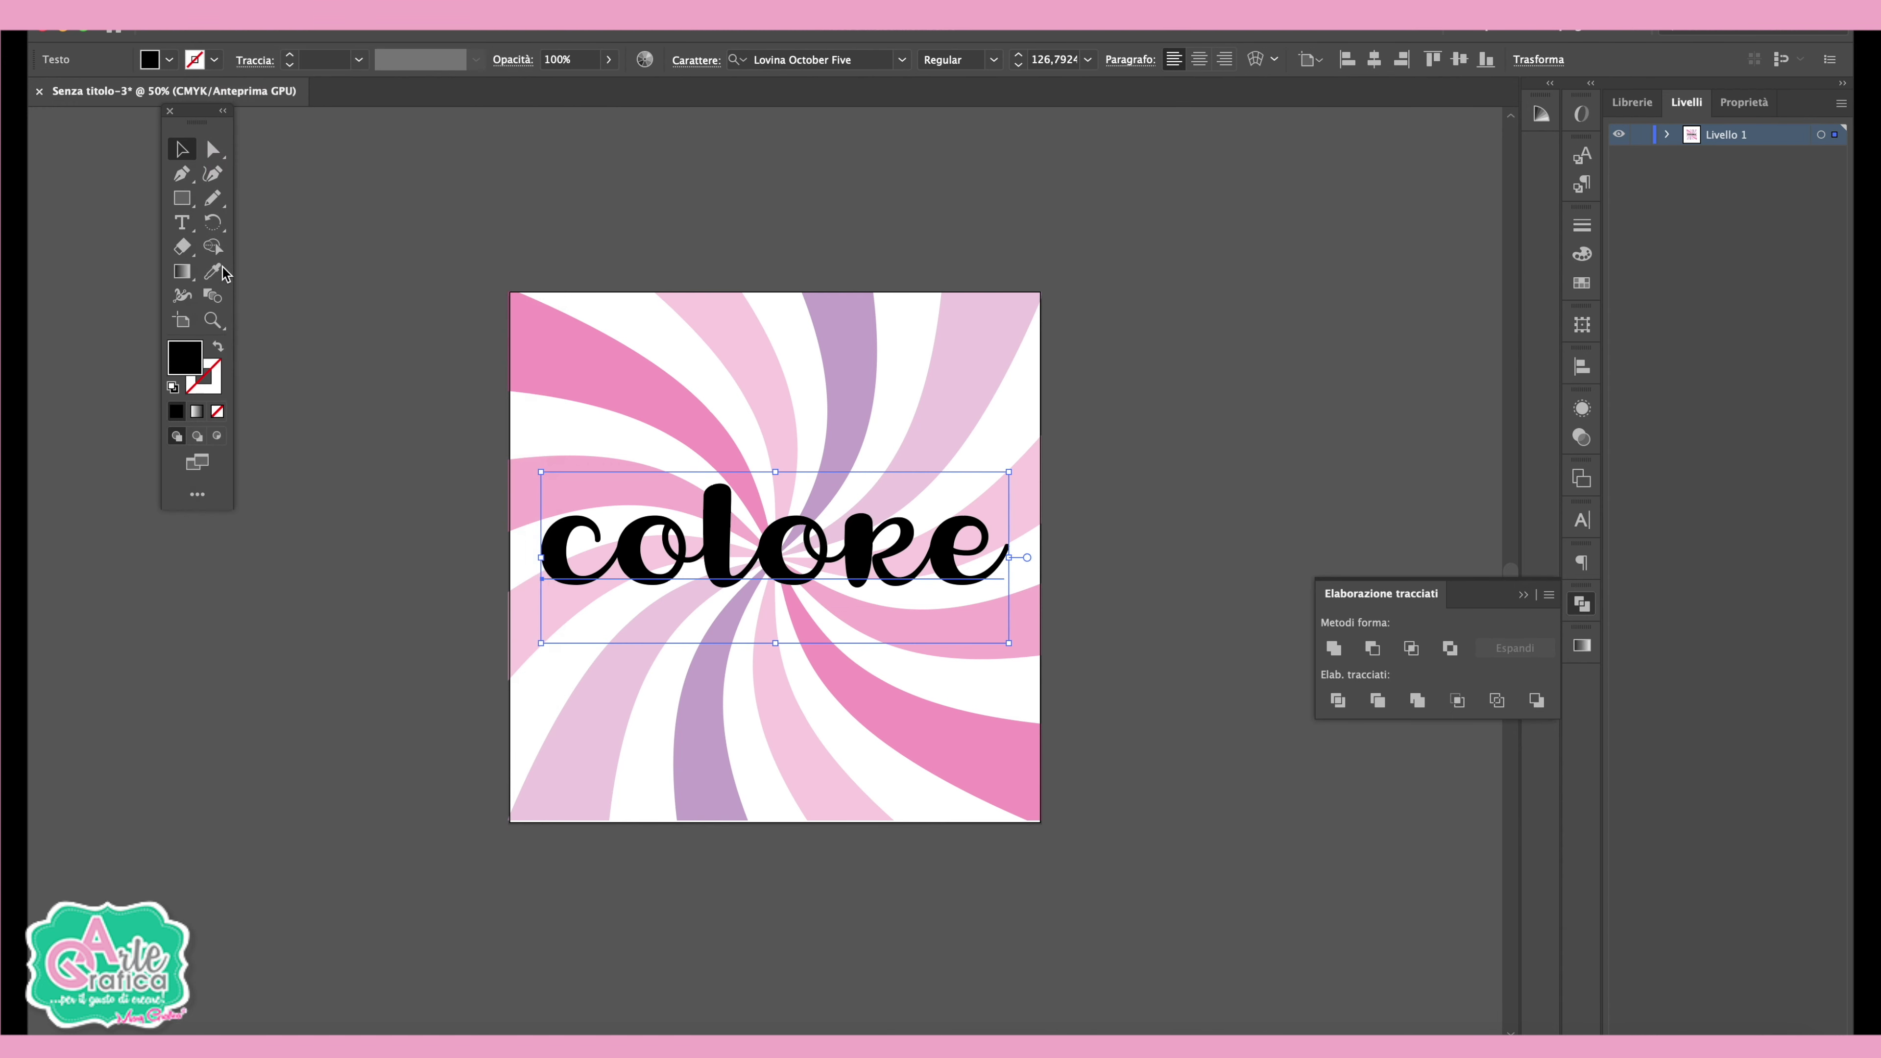
- Fill and stroke the back copy light pink (magenta 69) with a 10 pt outline
click(1581, 253)
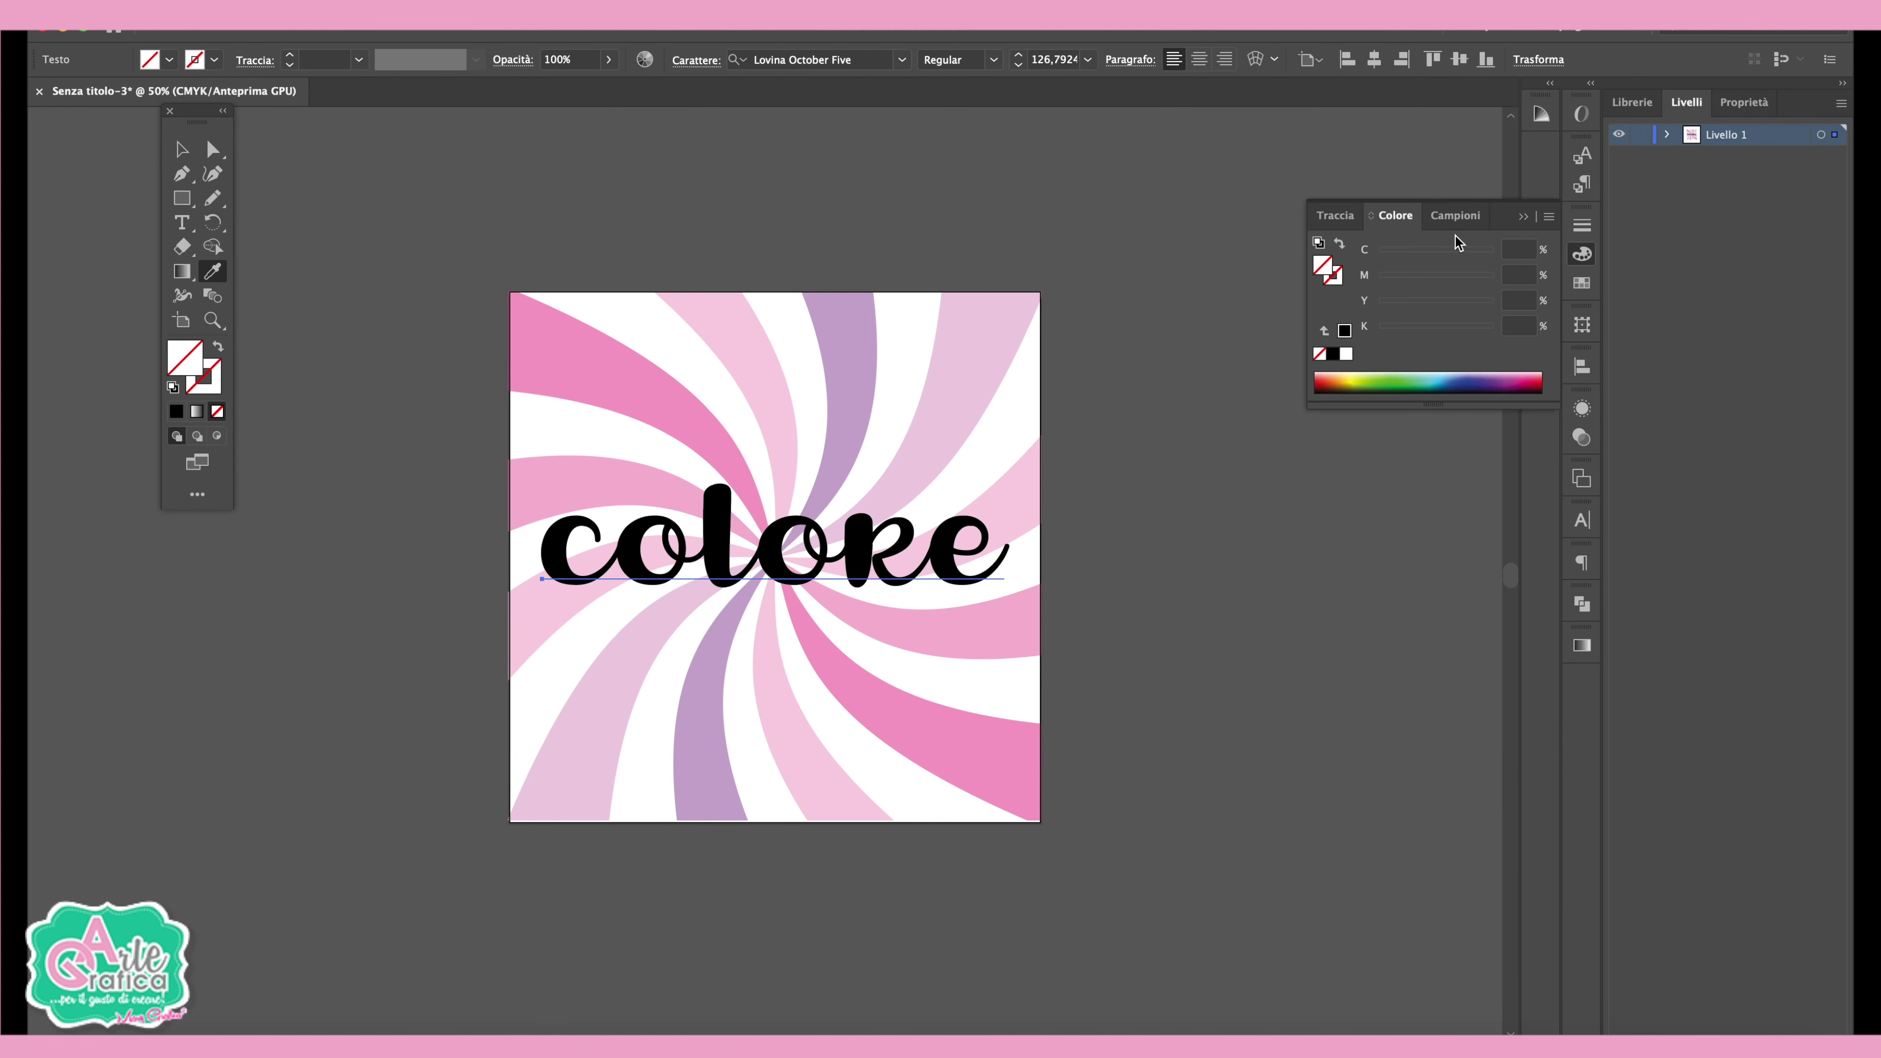
click(1455, 217)
click(1448, 280)
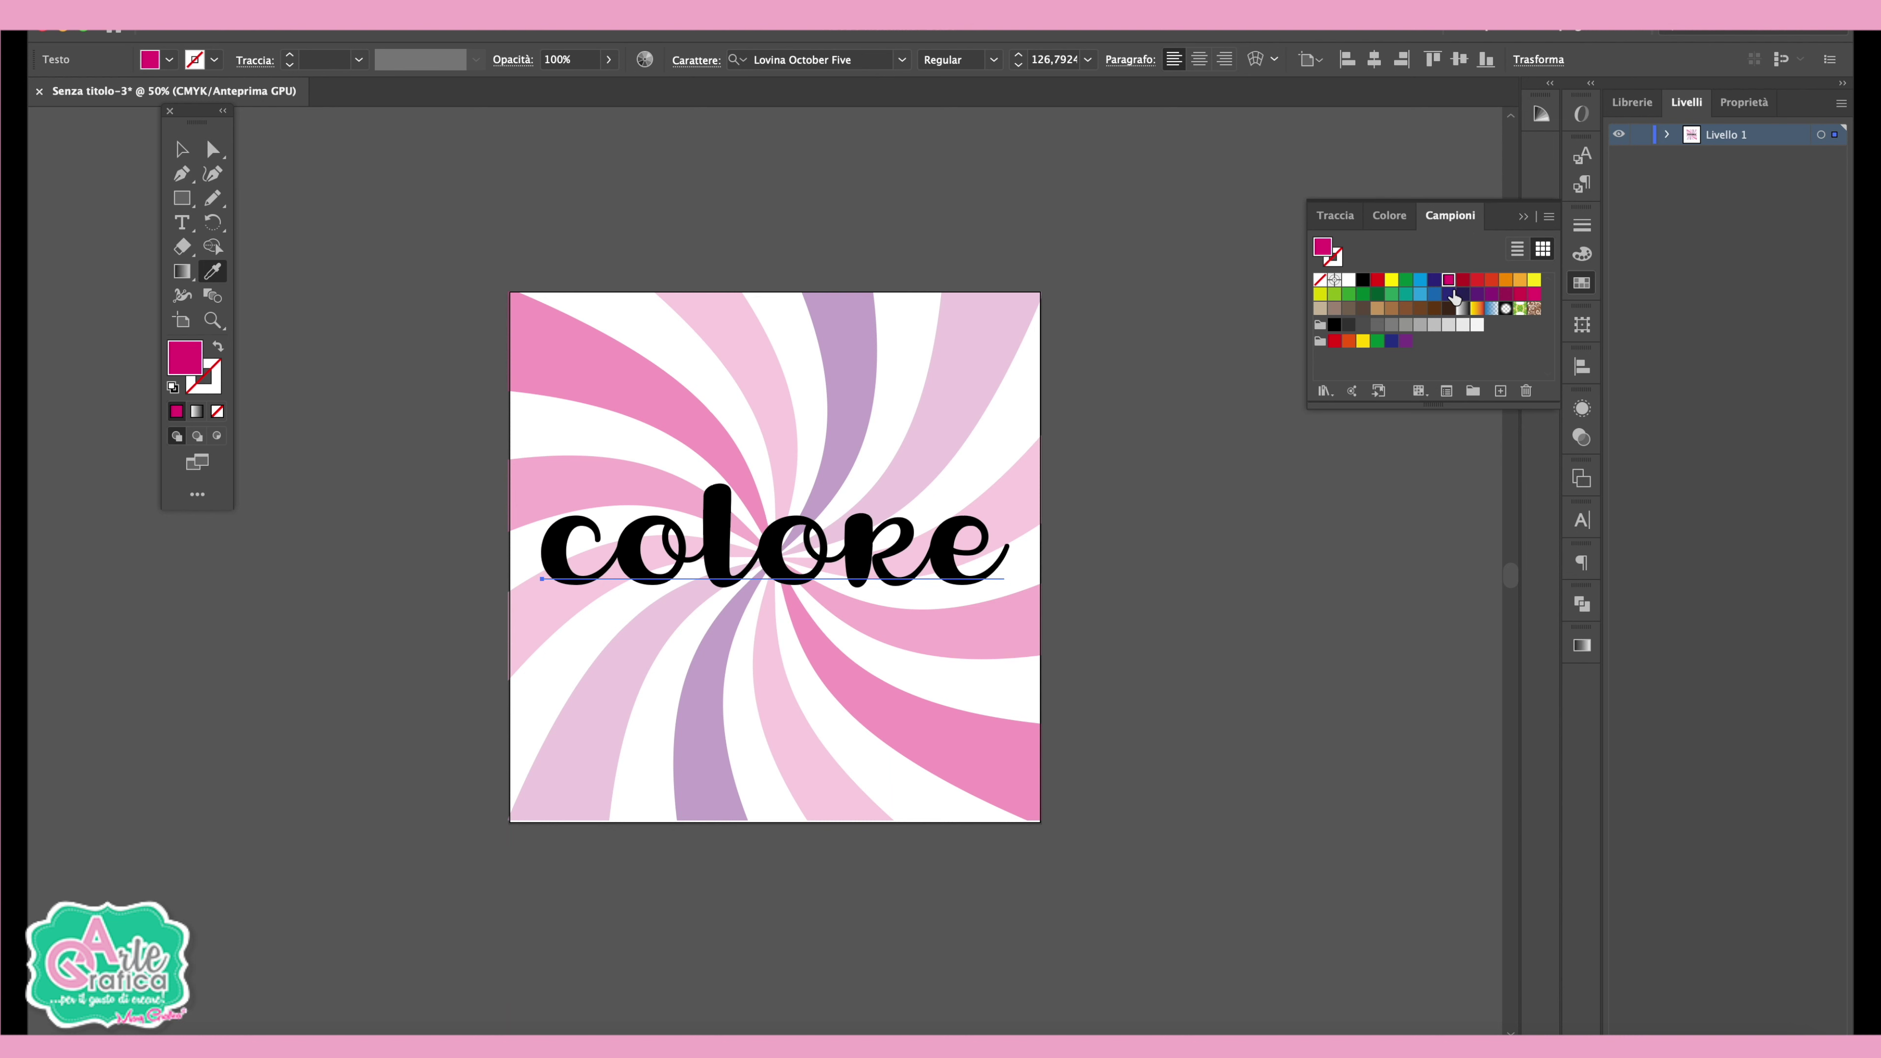
drag(191, 370, 211, 380)
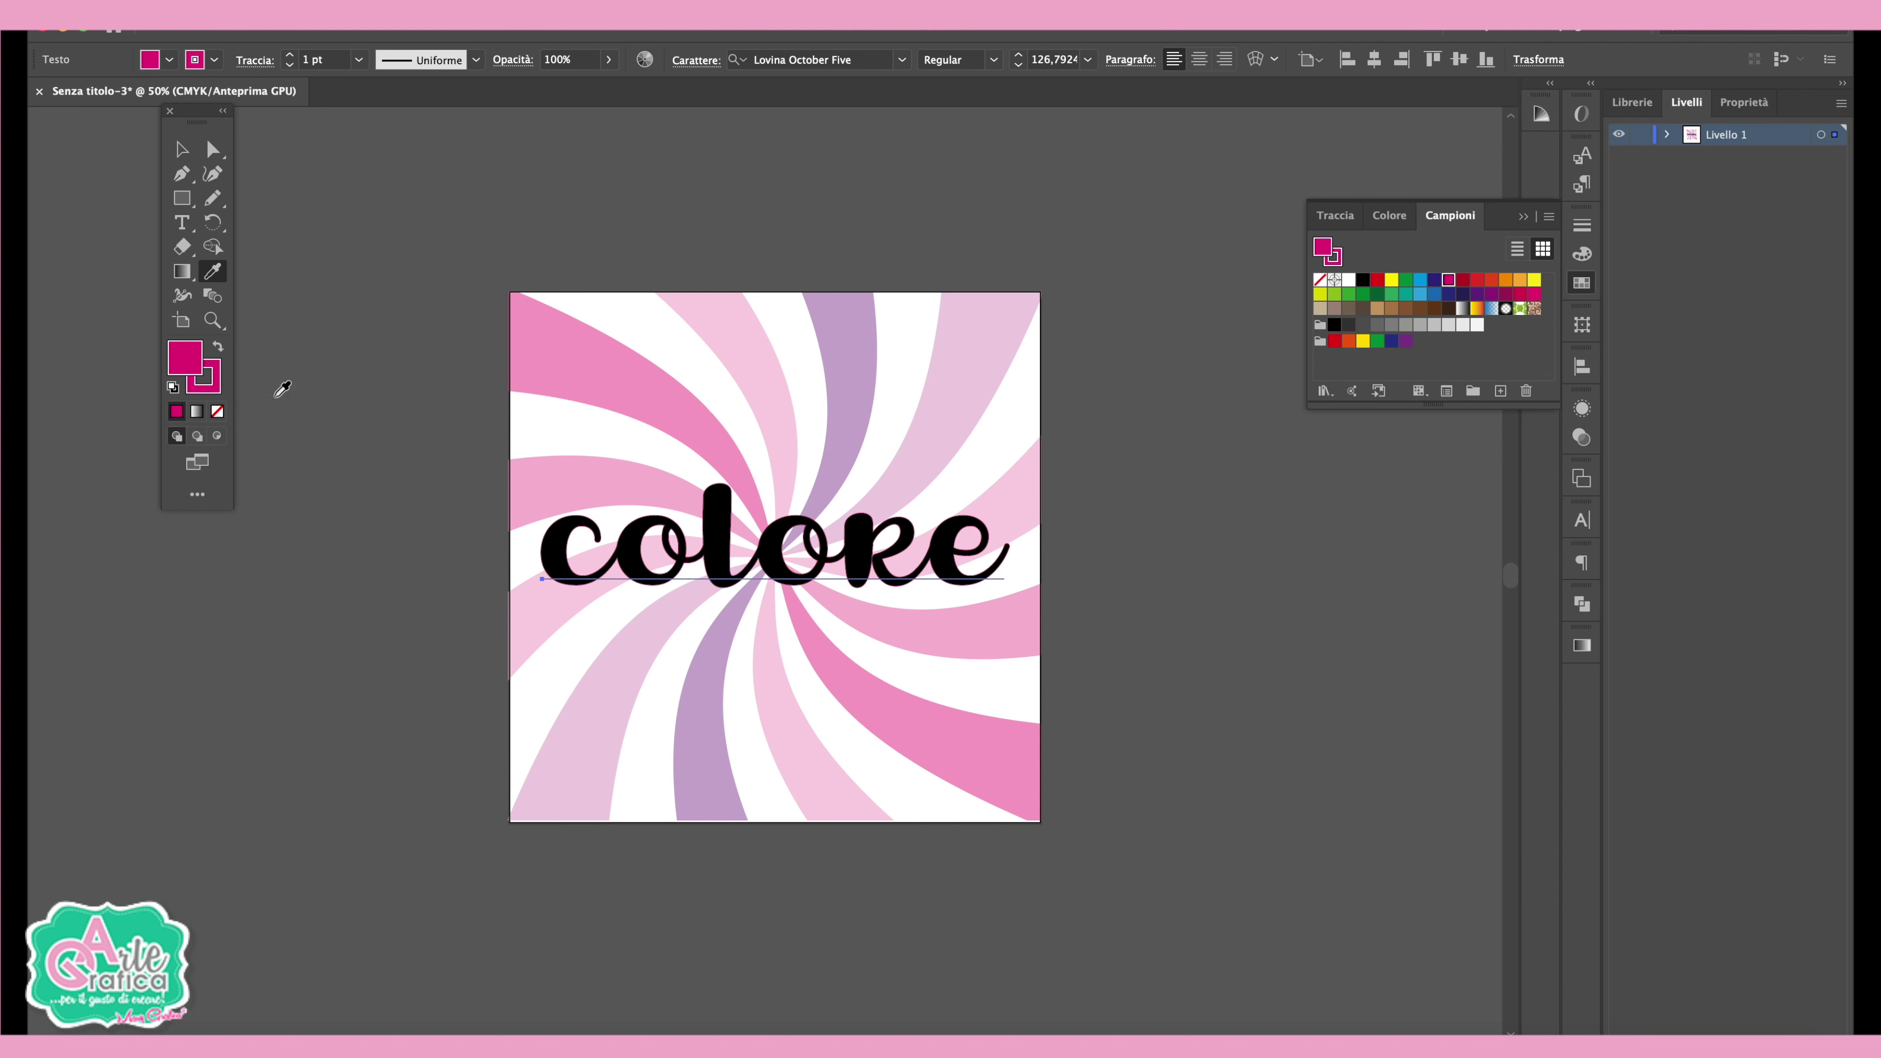
click(292, 57)
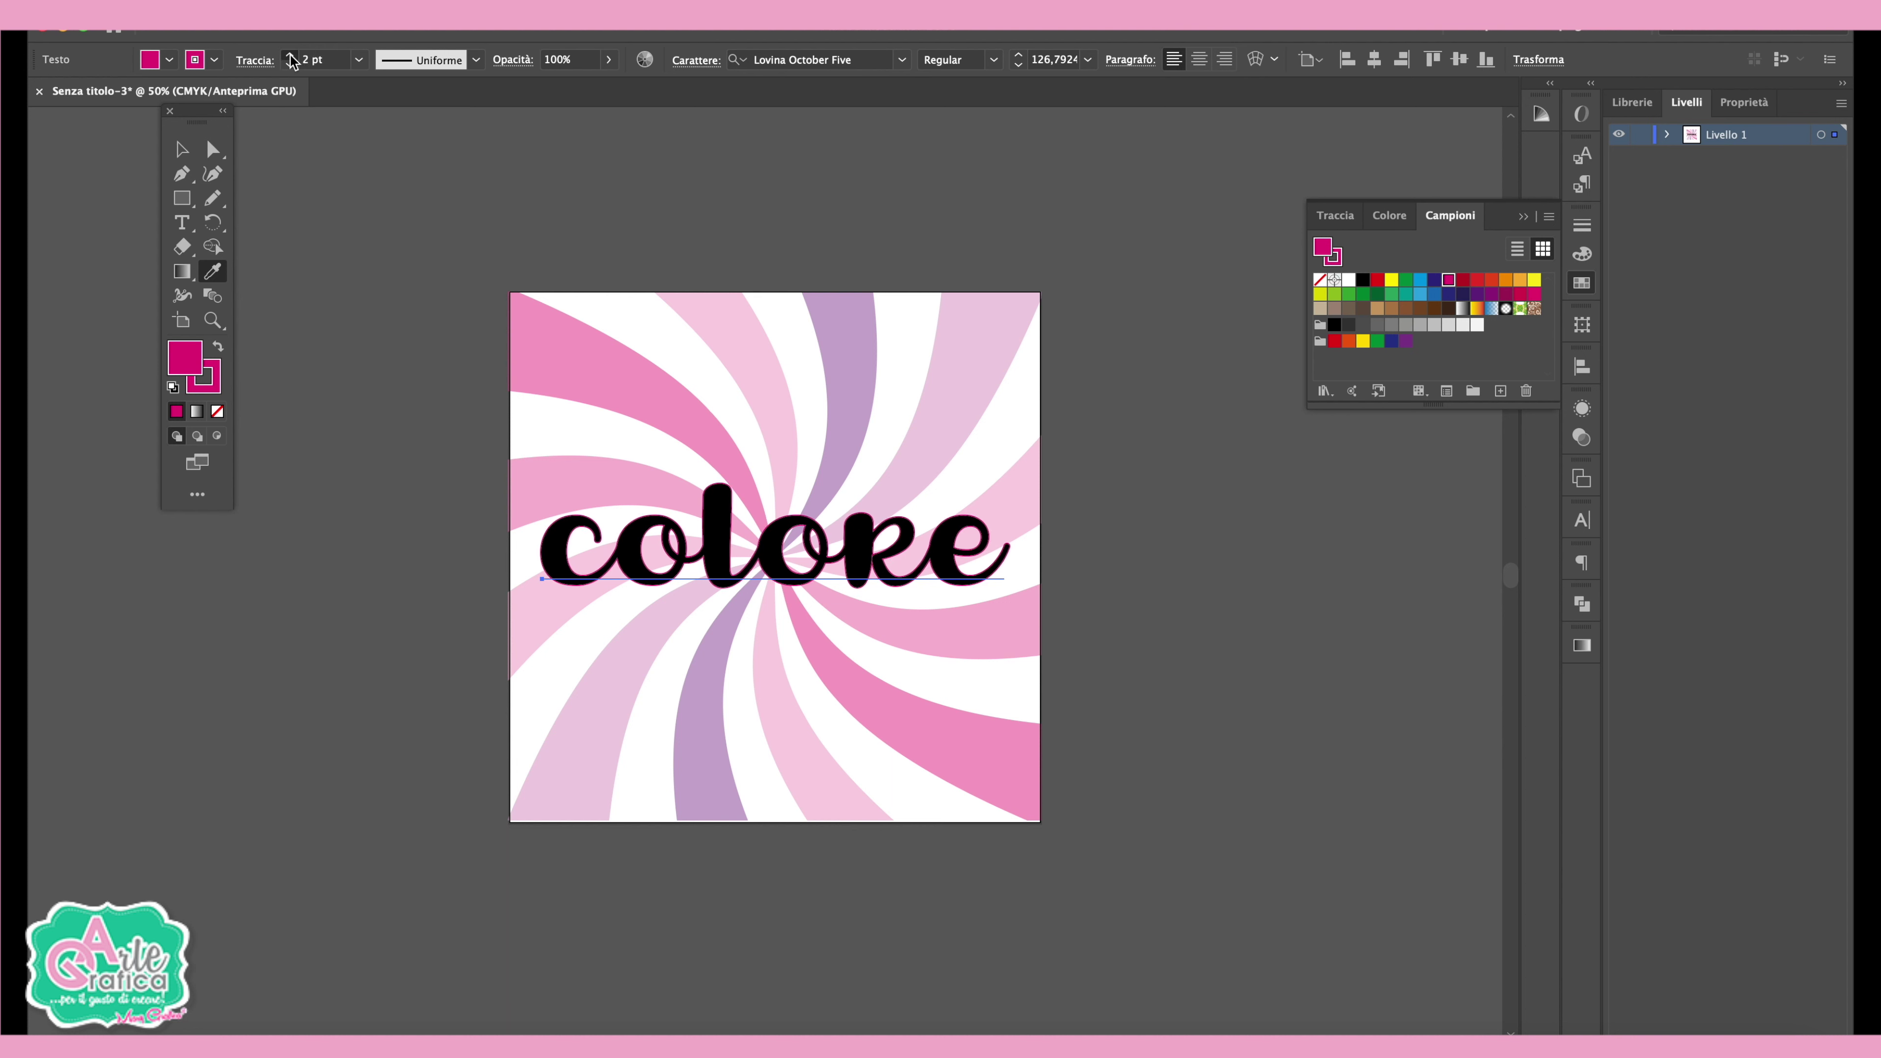
click(292, 58)
click(292, 58)
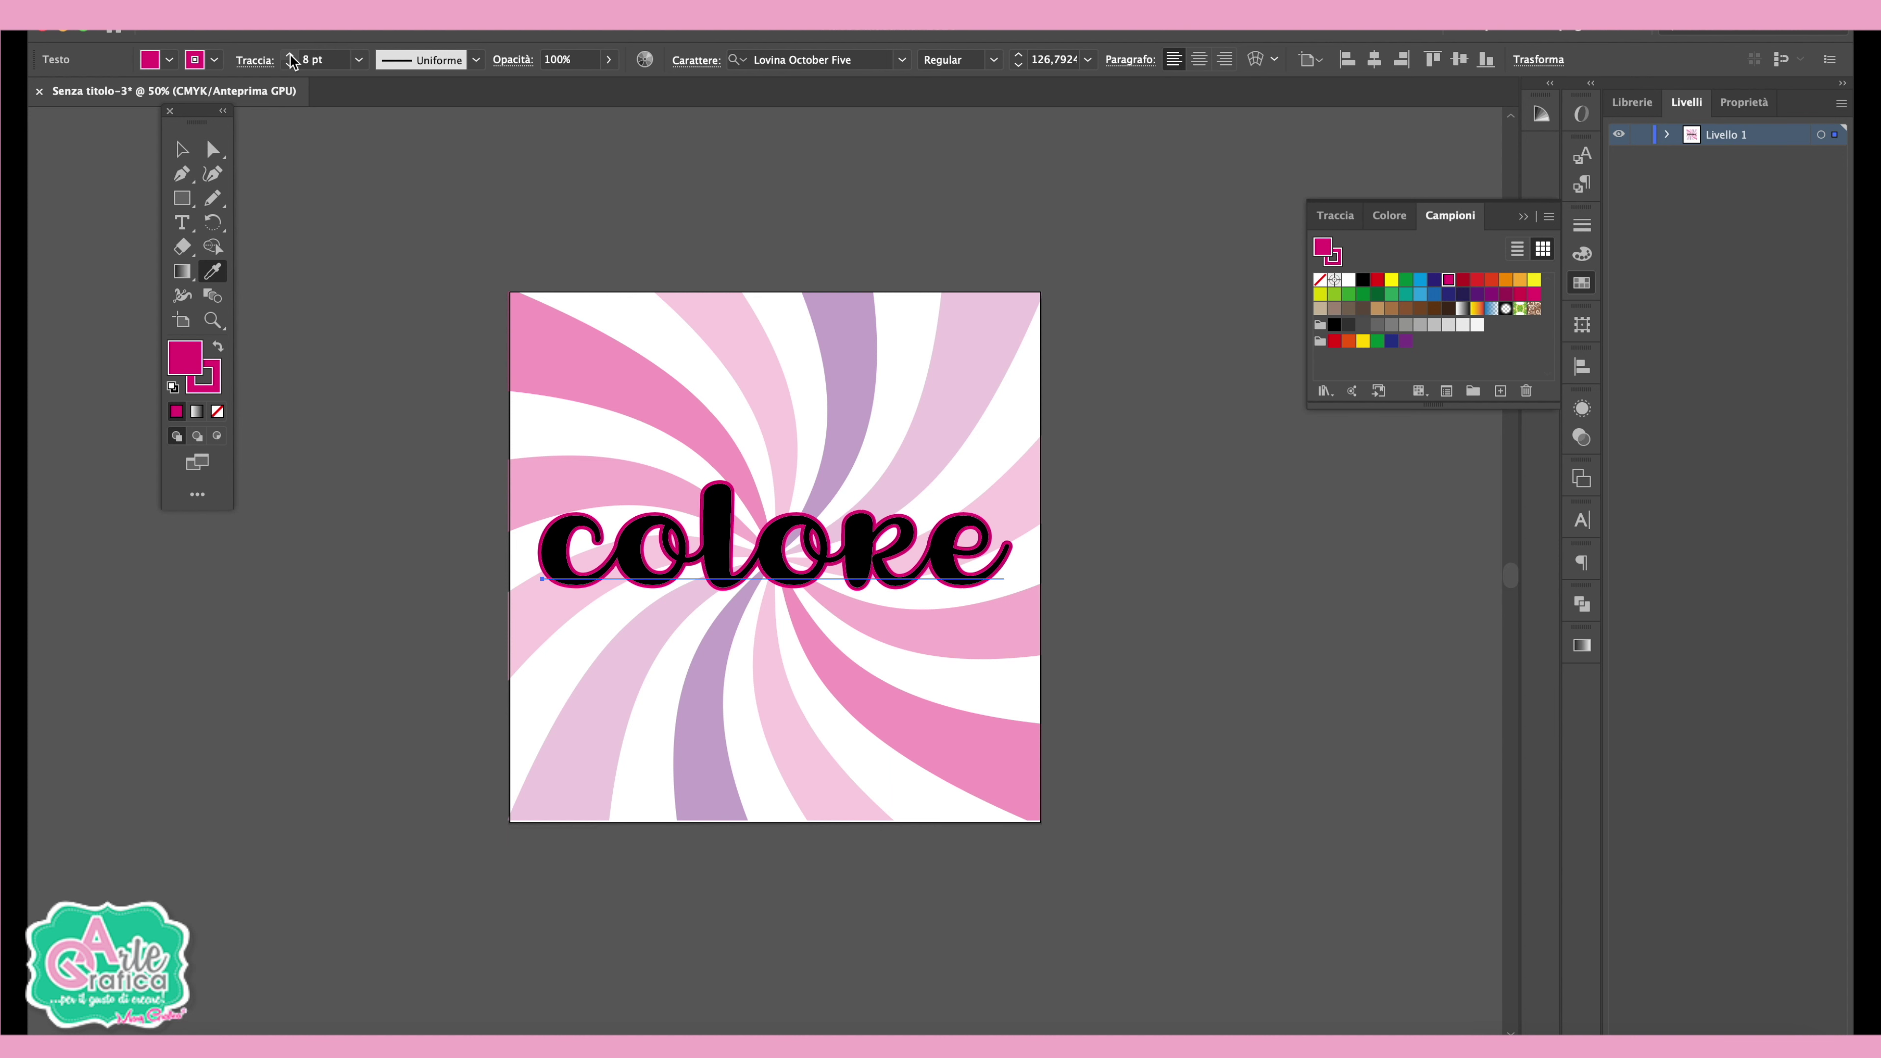
click(292, 58)
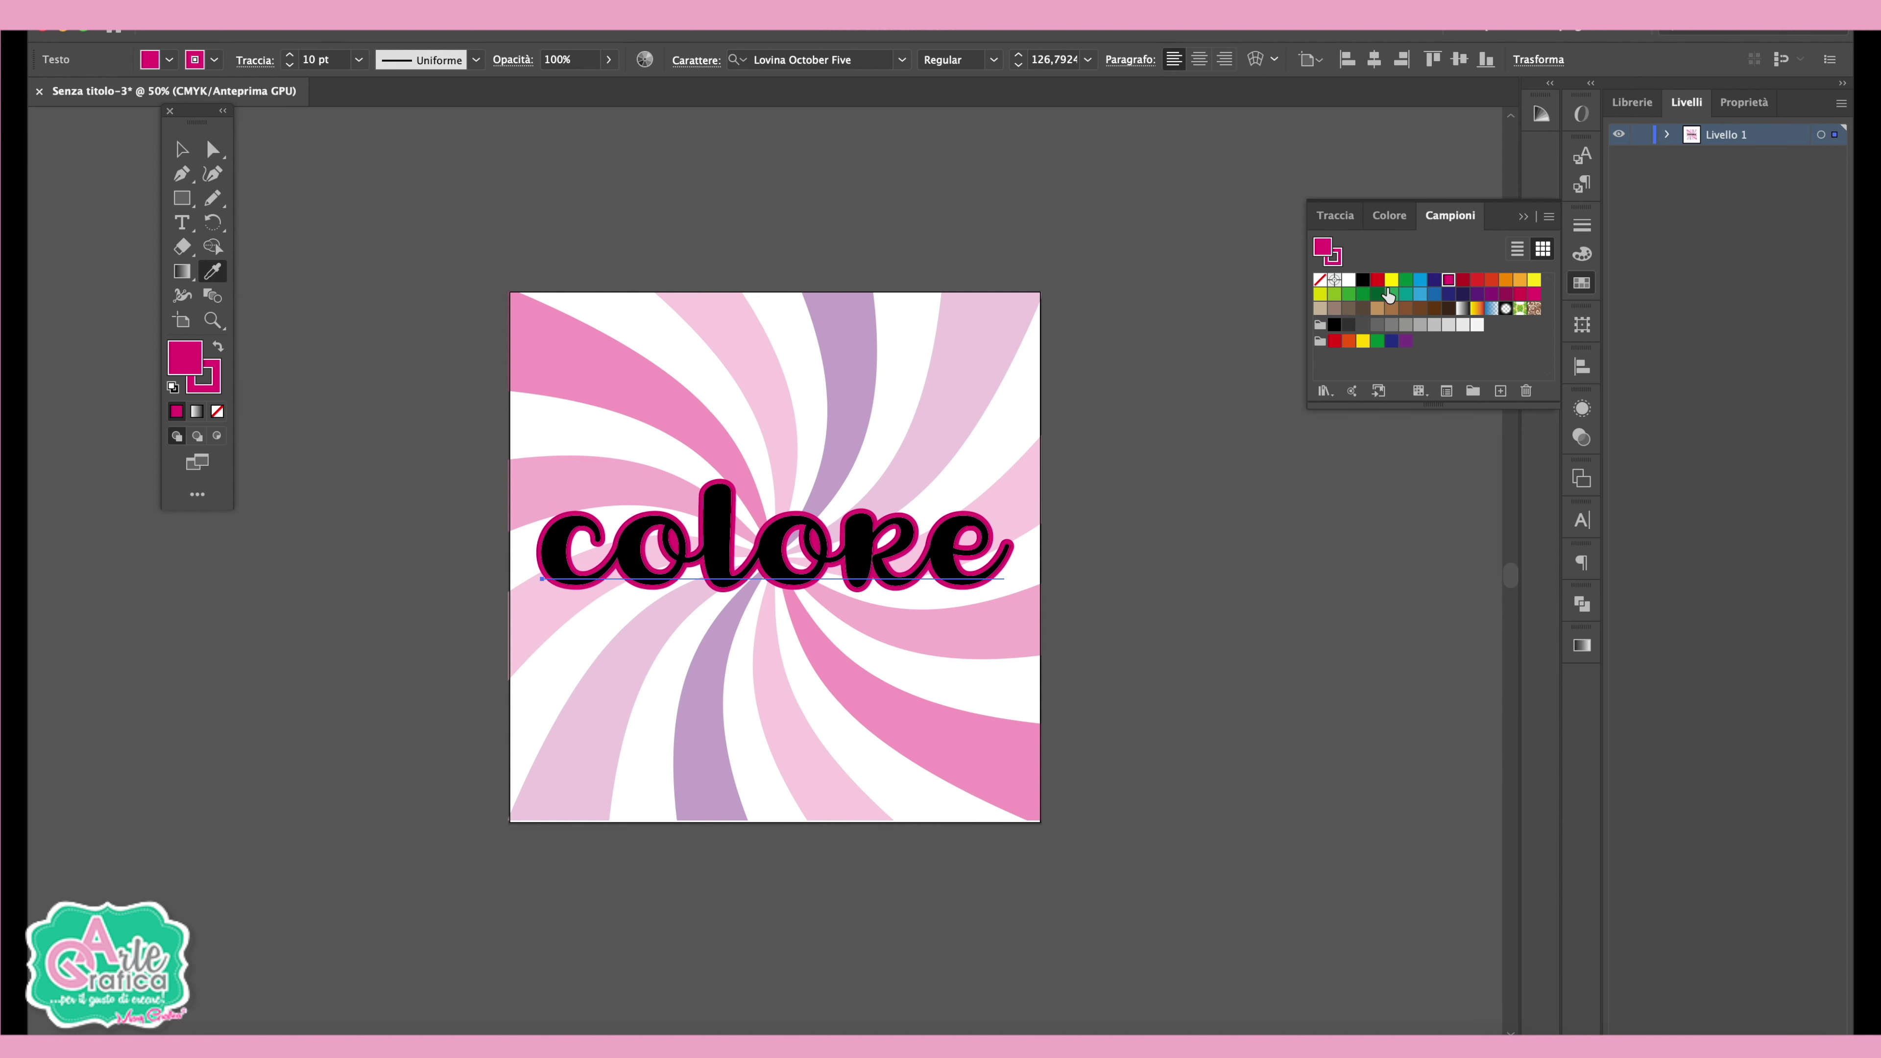
click(1390, 215)
drag(1490, 276, 1457, 280)
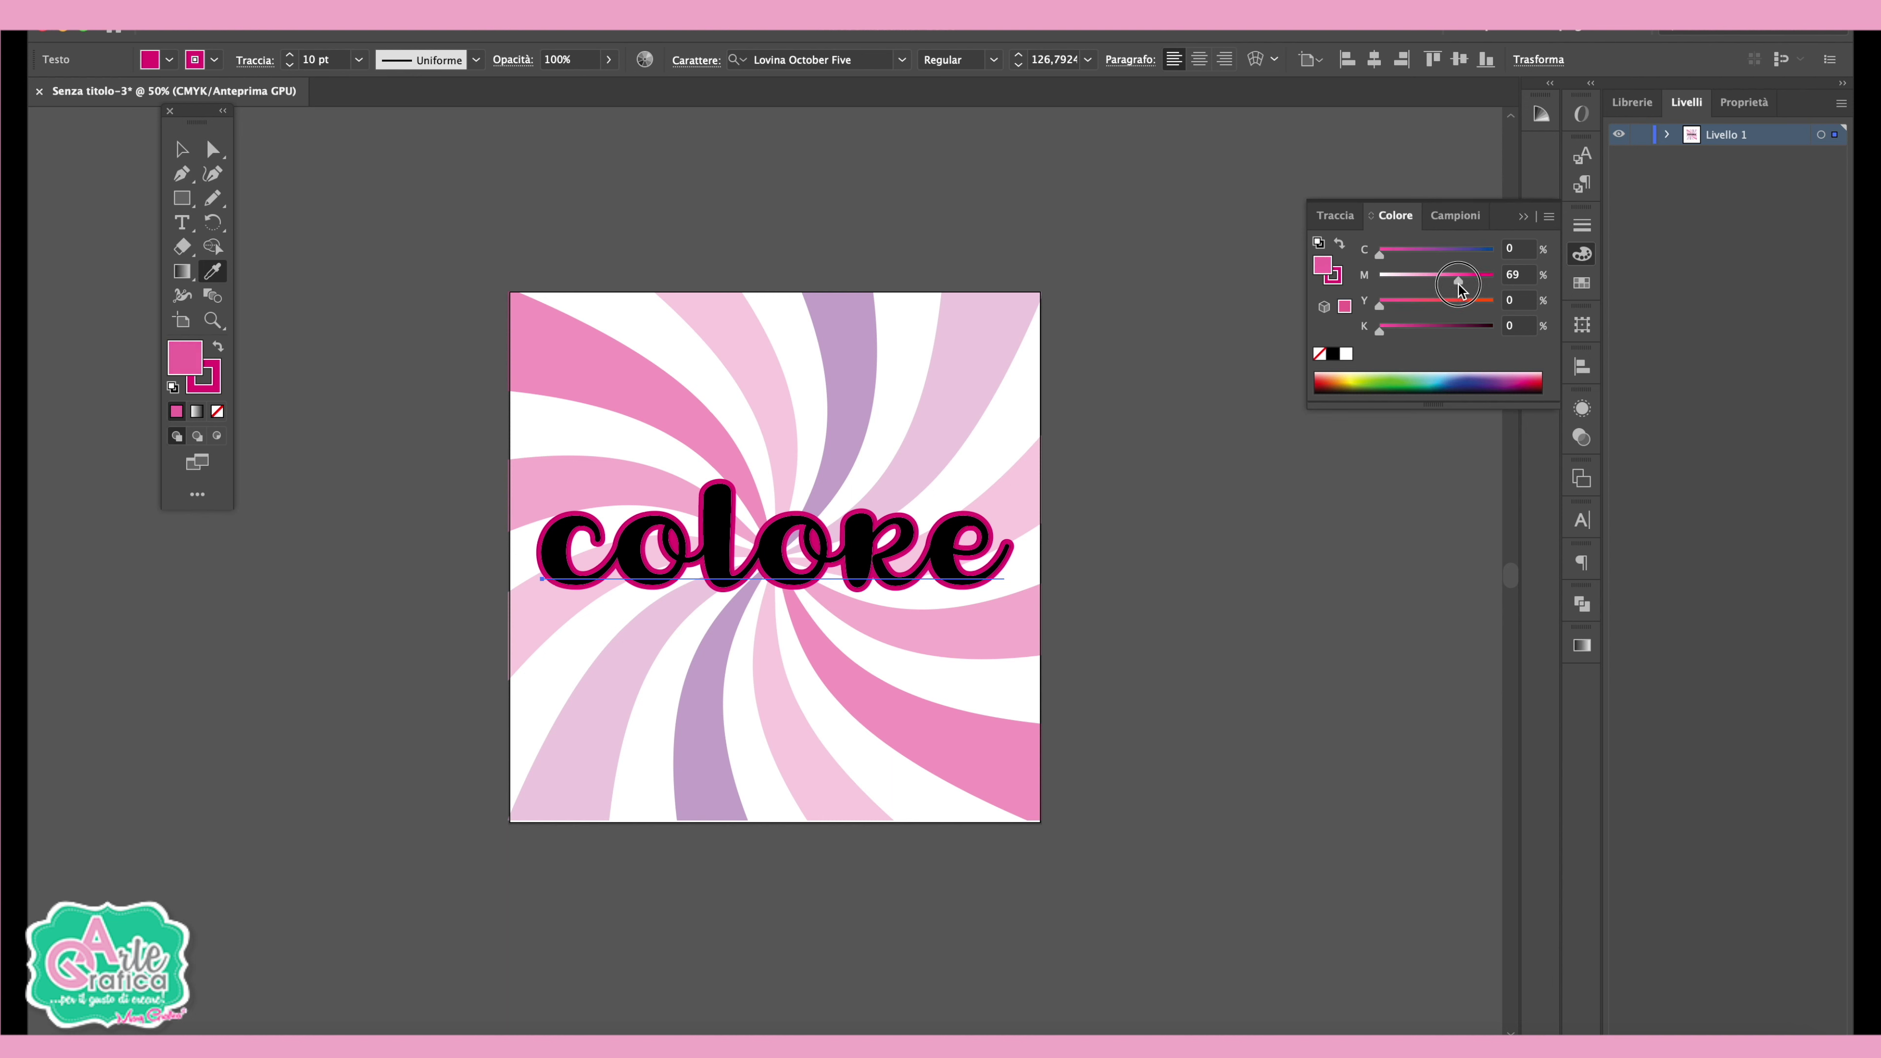
click(190, 362)
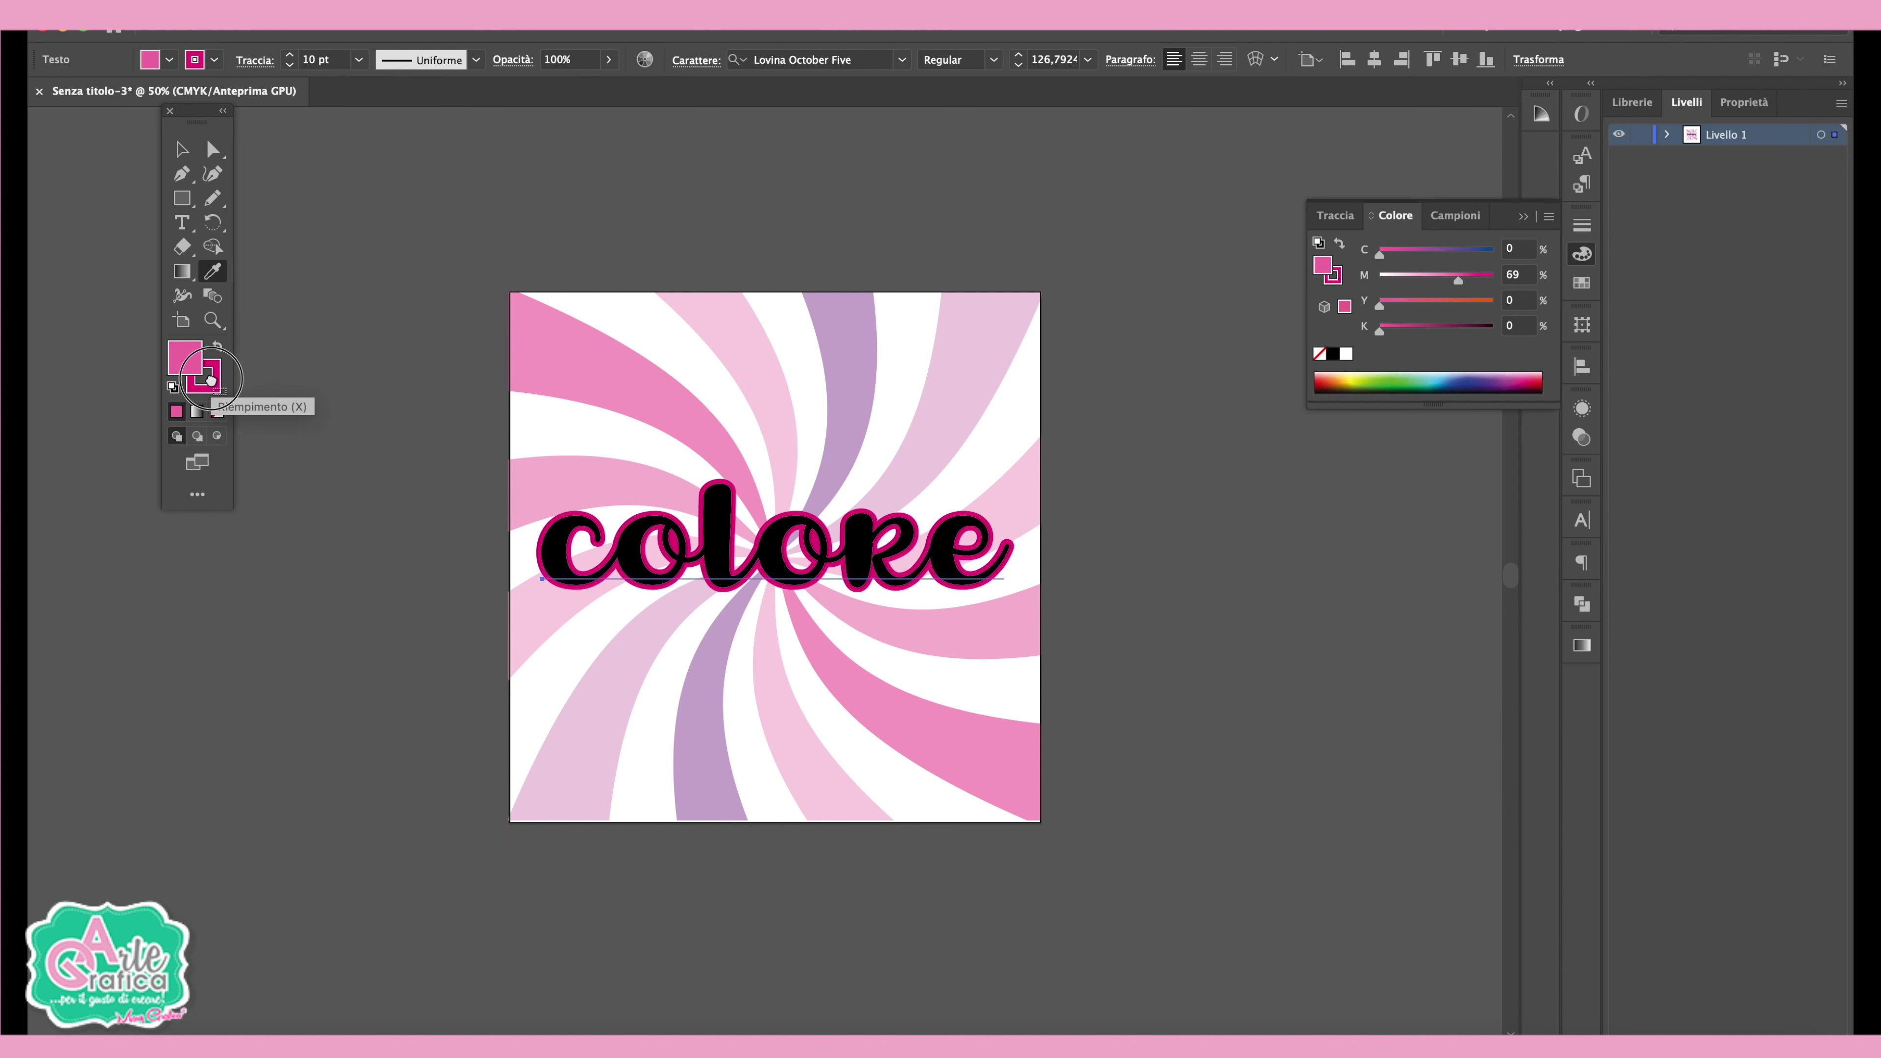
drag(190, 362, 205, 379)
- Nudge the pink copy down as a shadow and fill the front 'colore' purple
key(v)
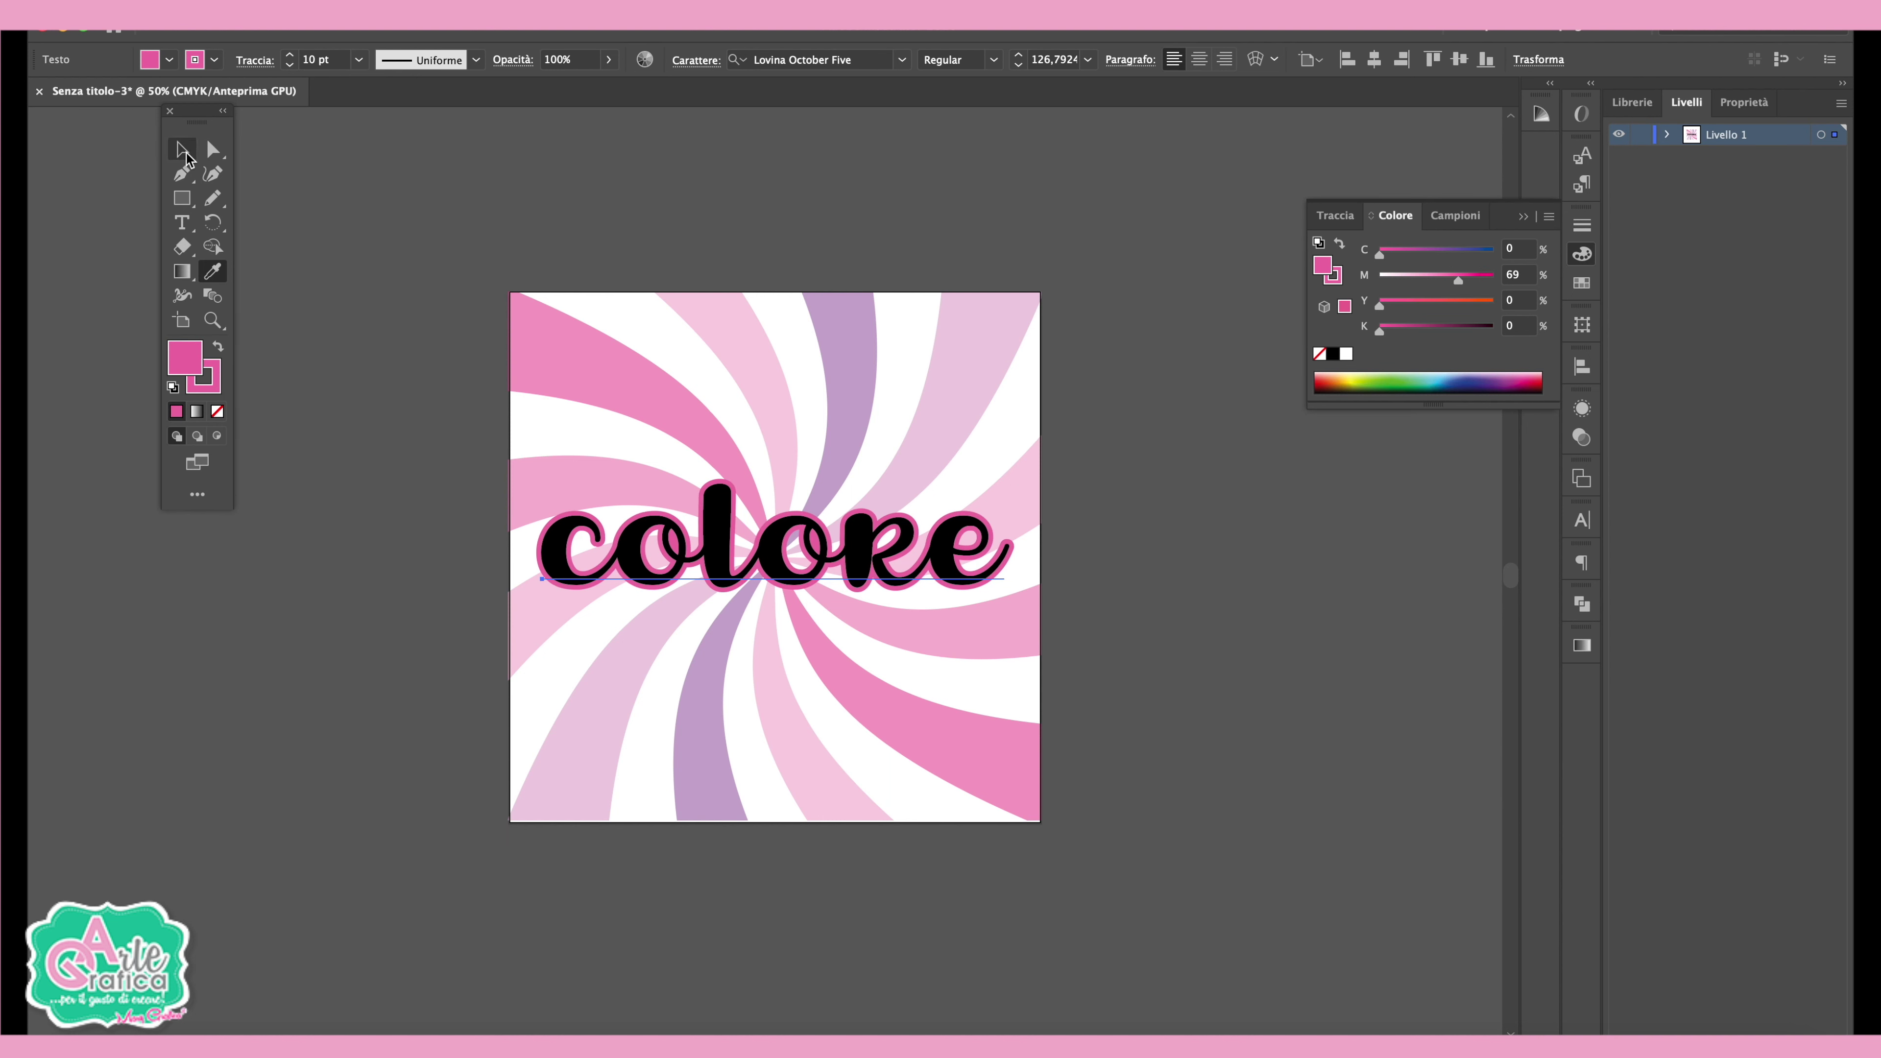
key(Down)
key(Down)
key(Down)
key(Down)
key(Down)
key(Down)
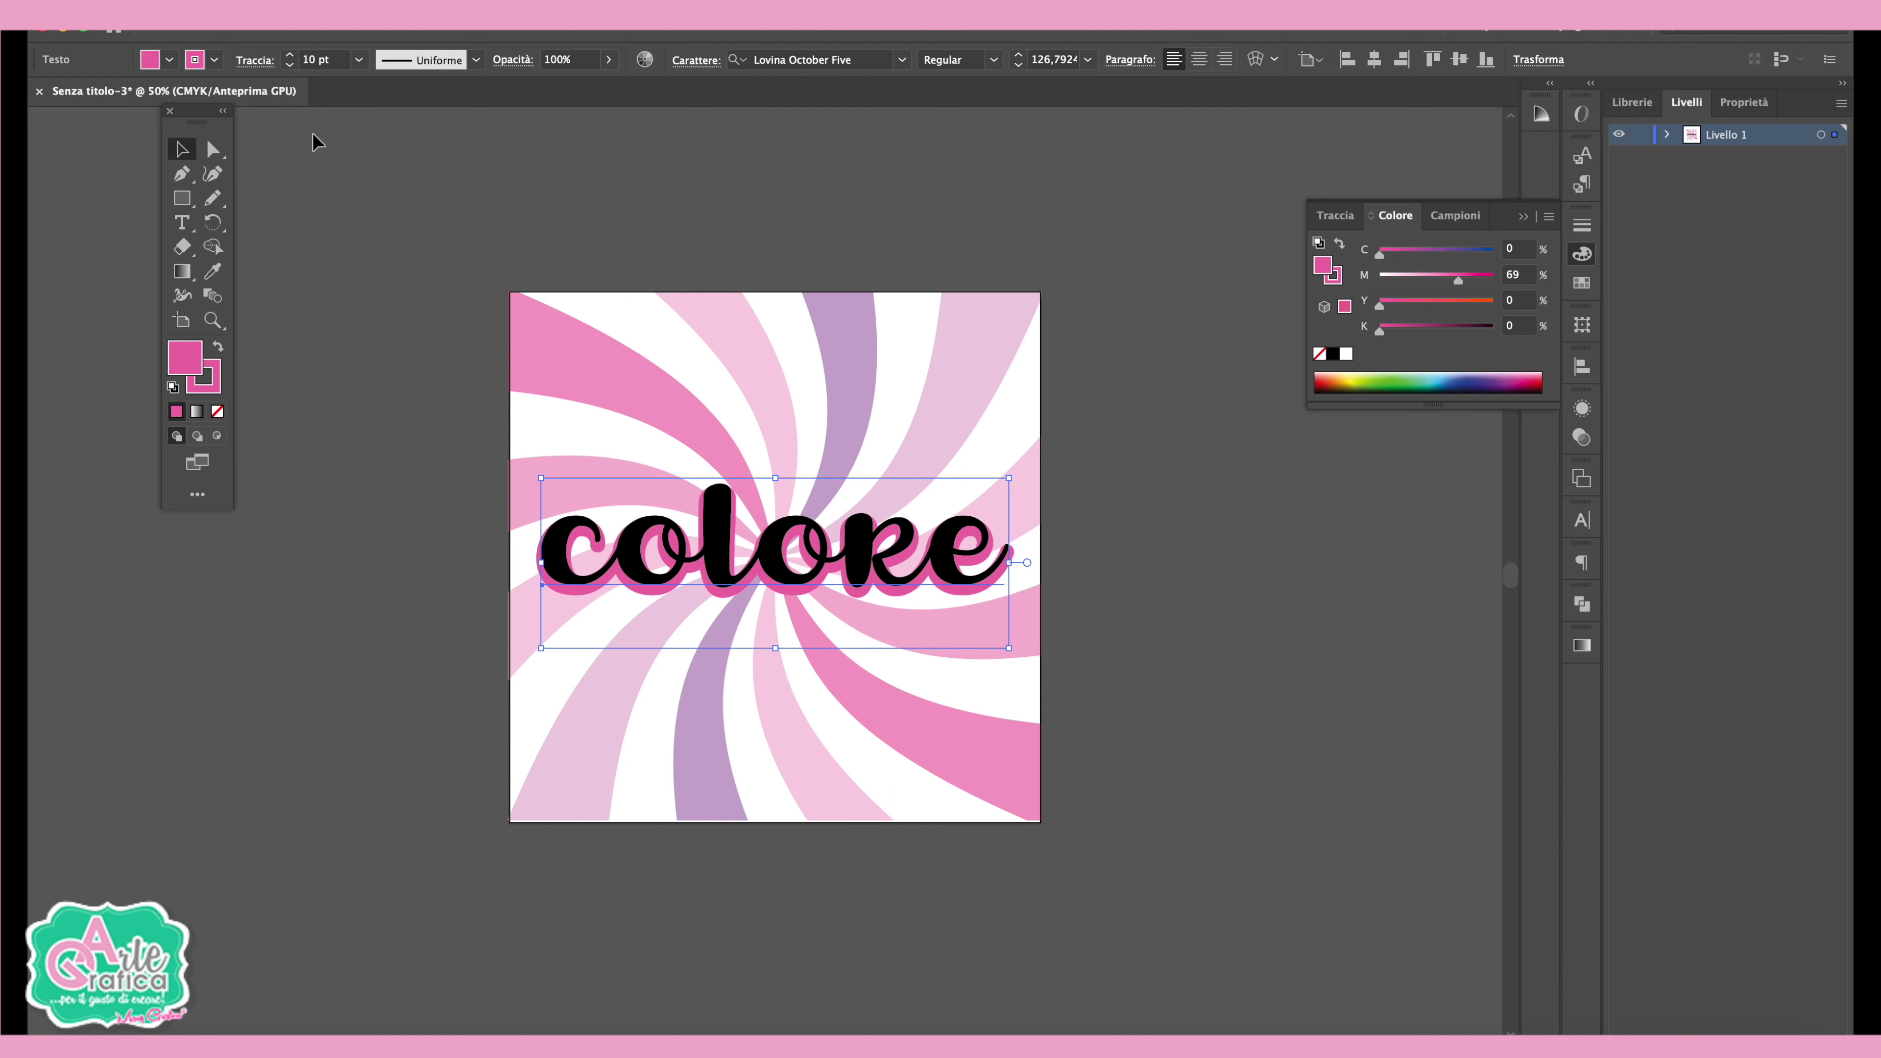
key(ctrl+alt+bracketright)
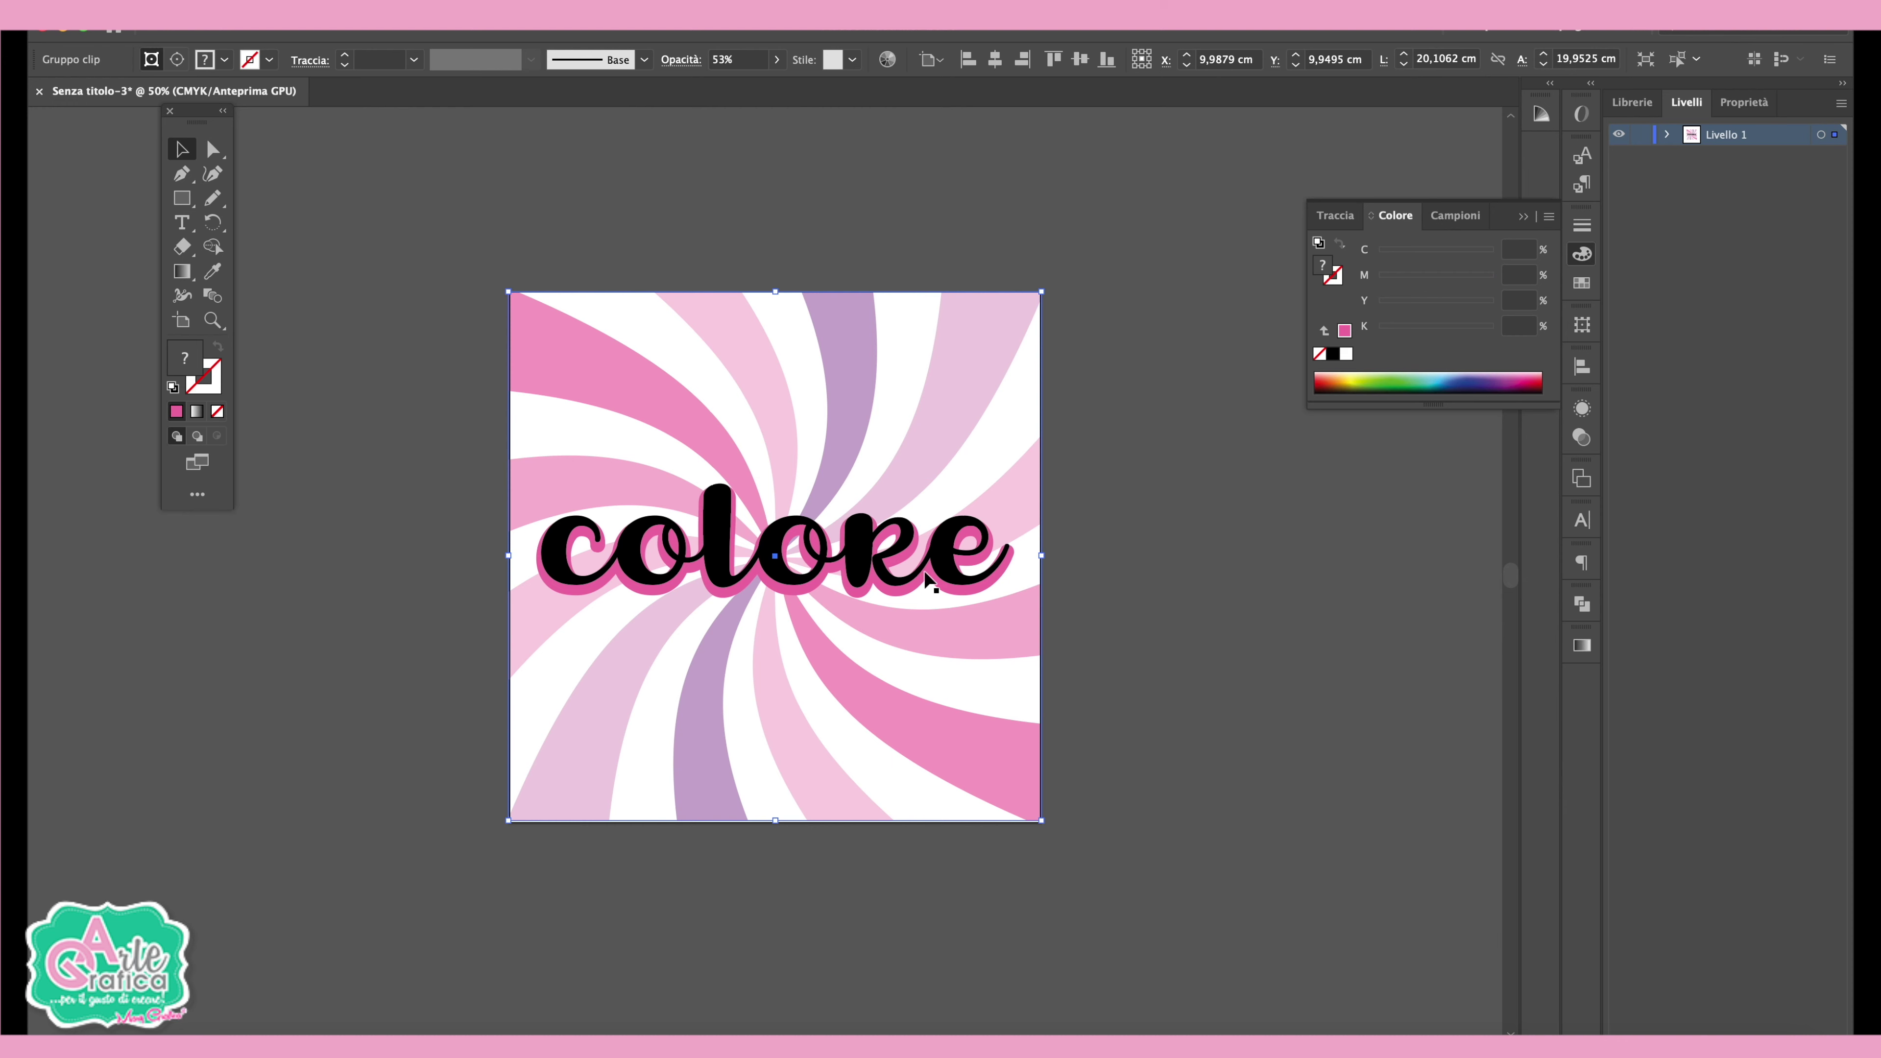
click(1466, 222)
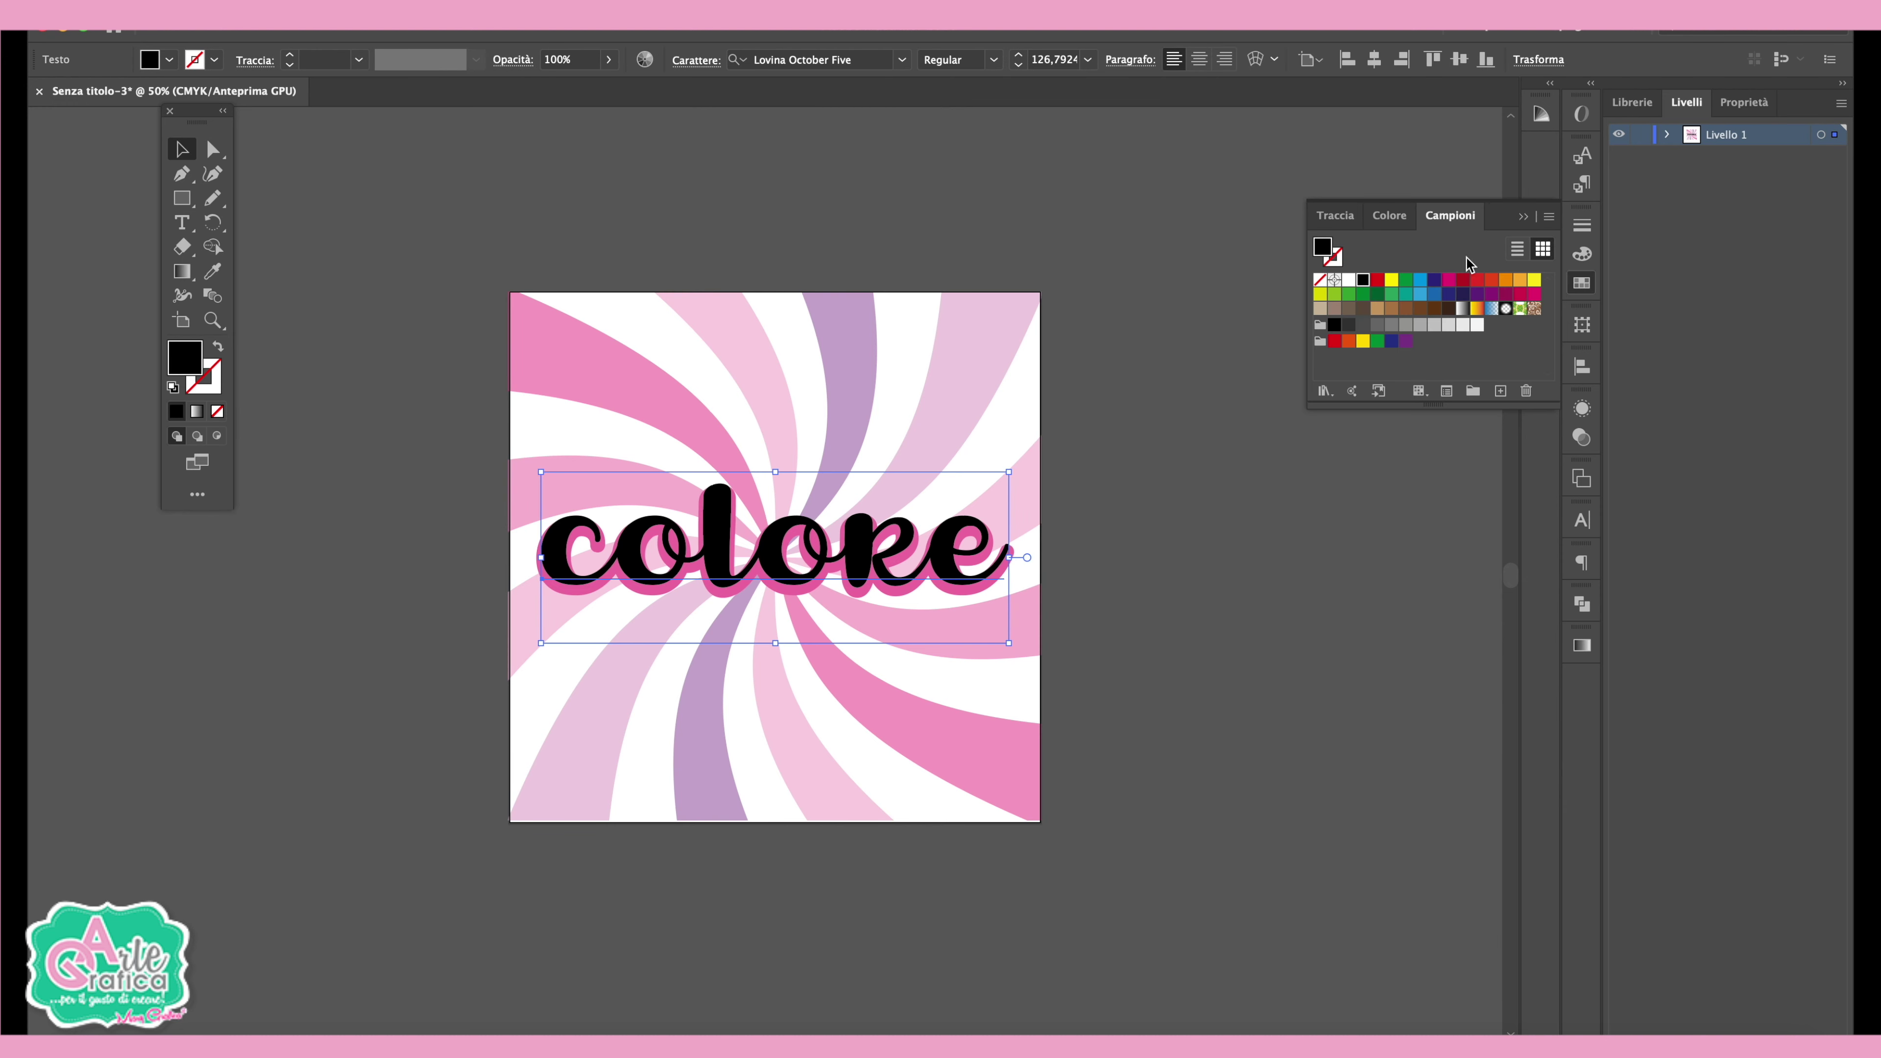
click(1475, 296)
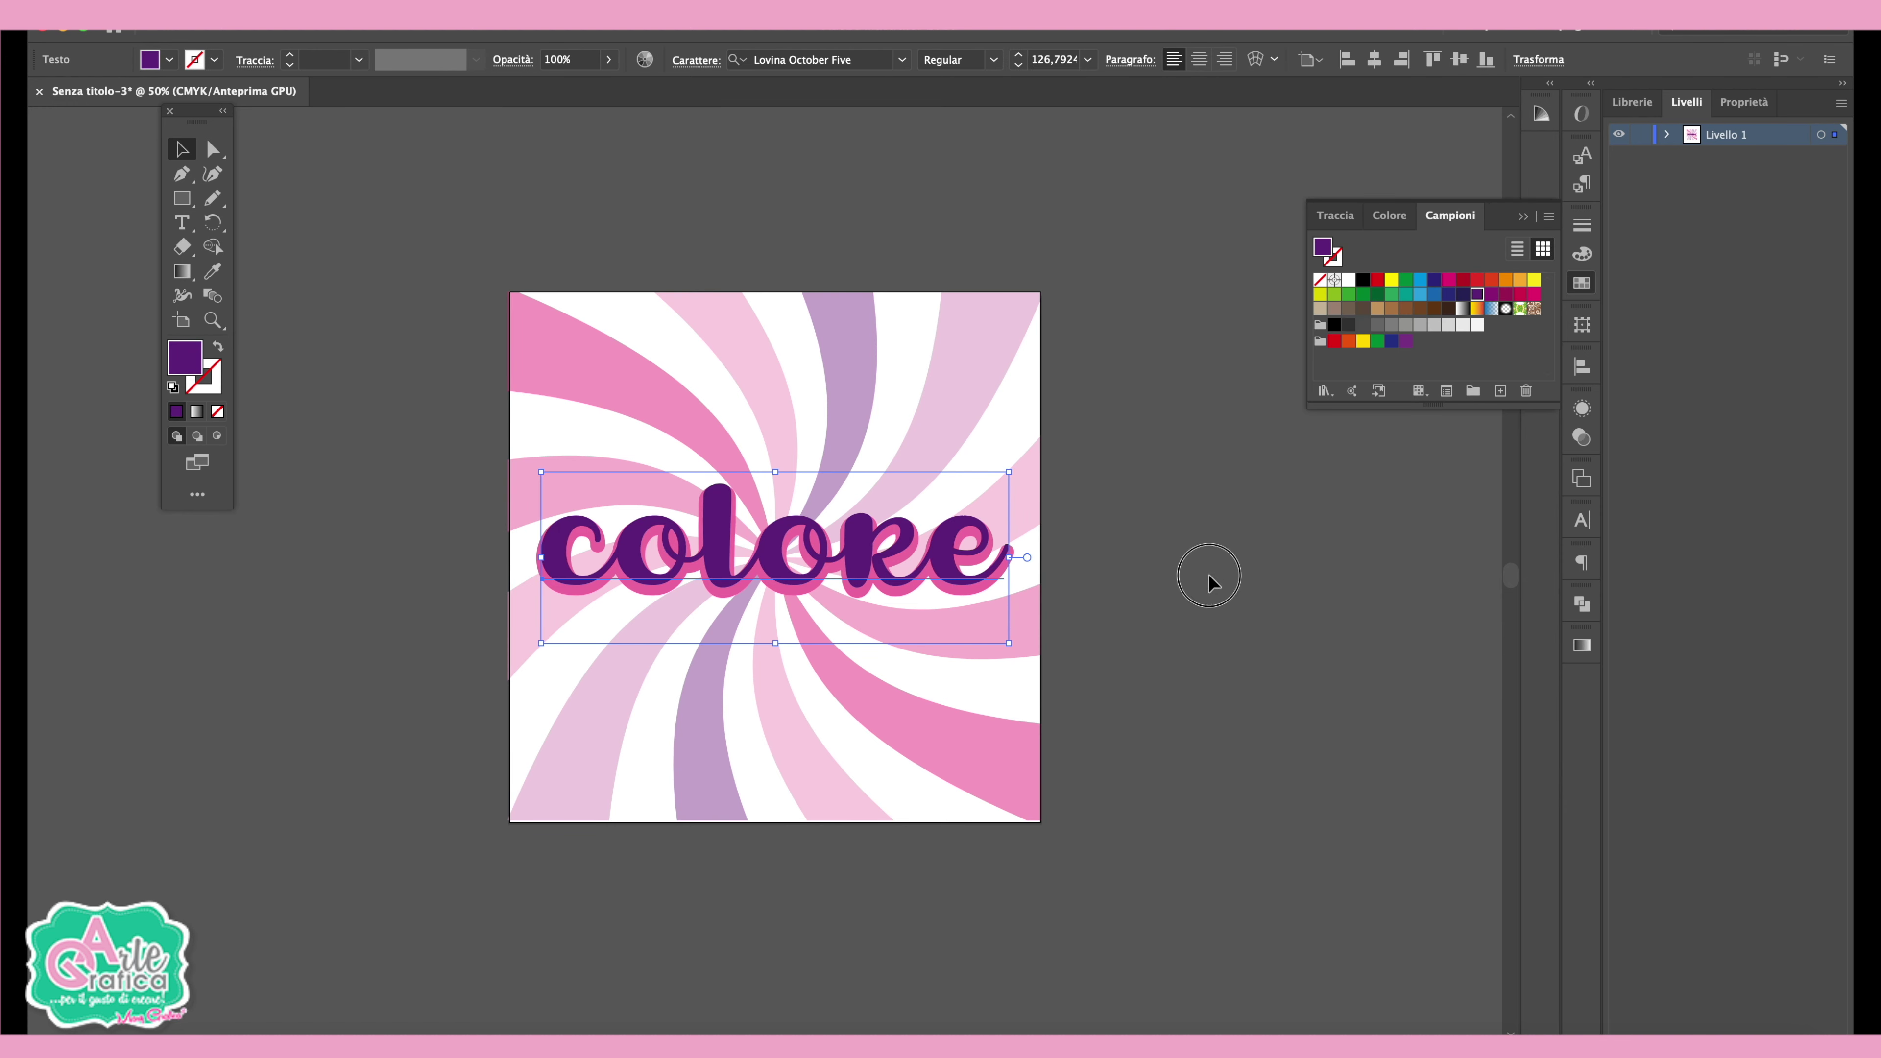
click(1218, 644)
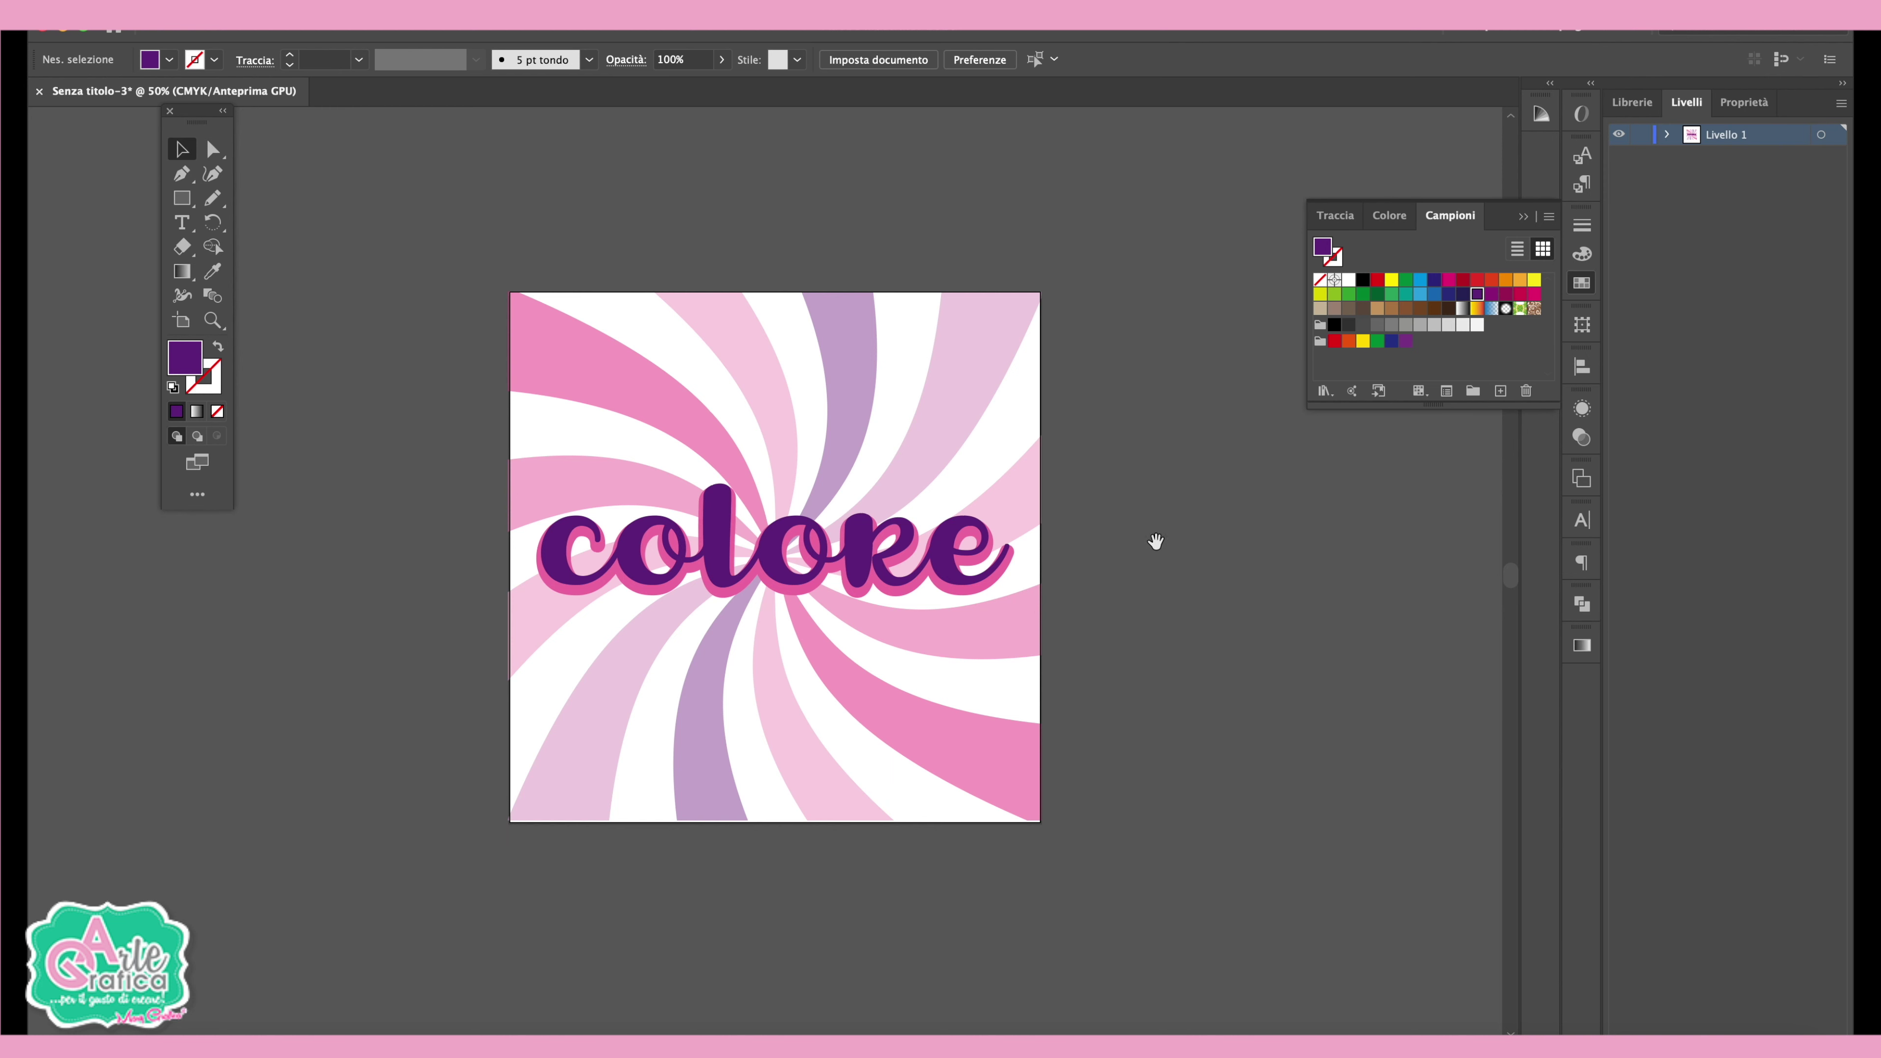
- Draw a small white circle near the artboard's top-left corner
drag(1156, 542, 1125, 521)
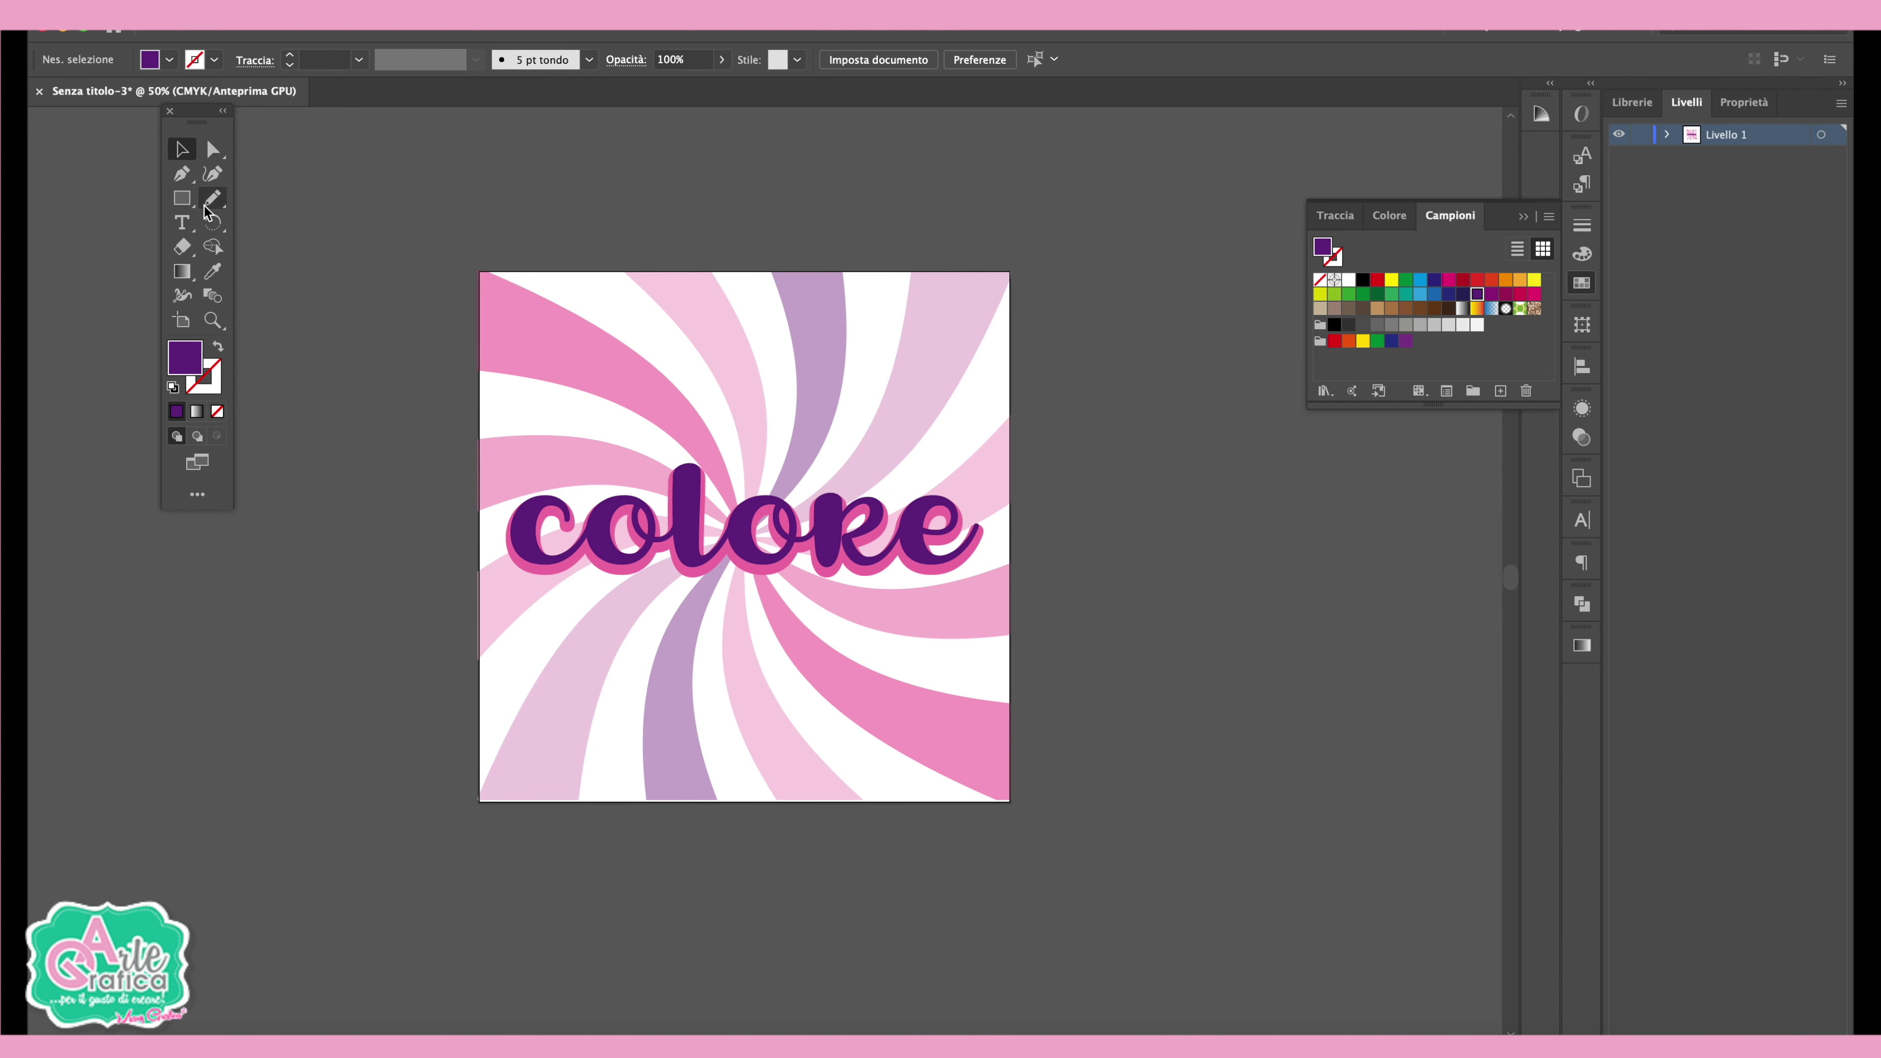
drag(191, 209, 267, 220)
drag(524, 324, 557, 350)
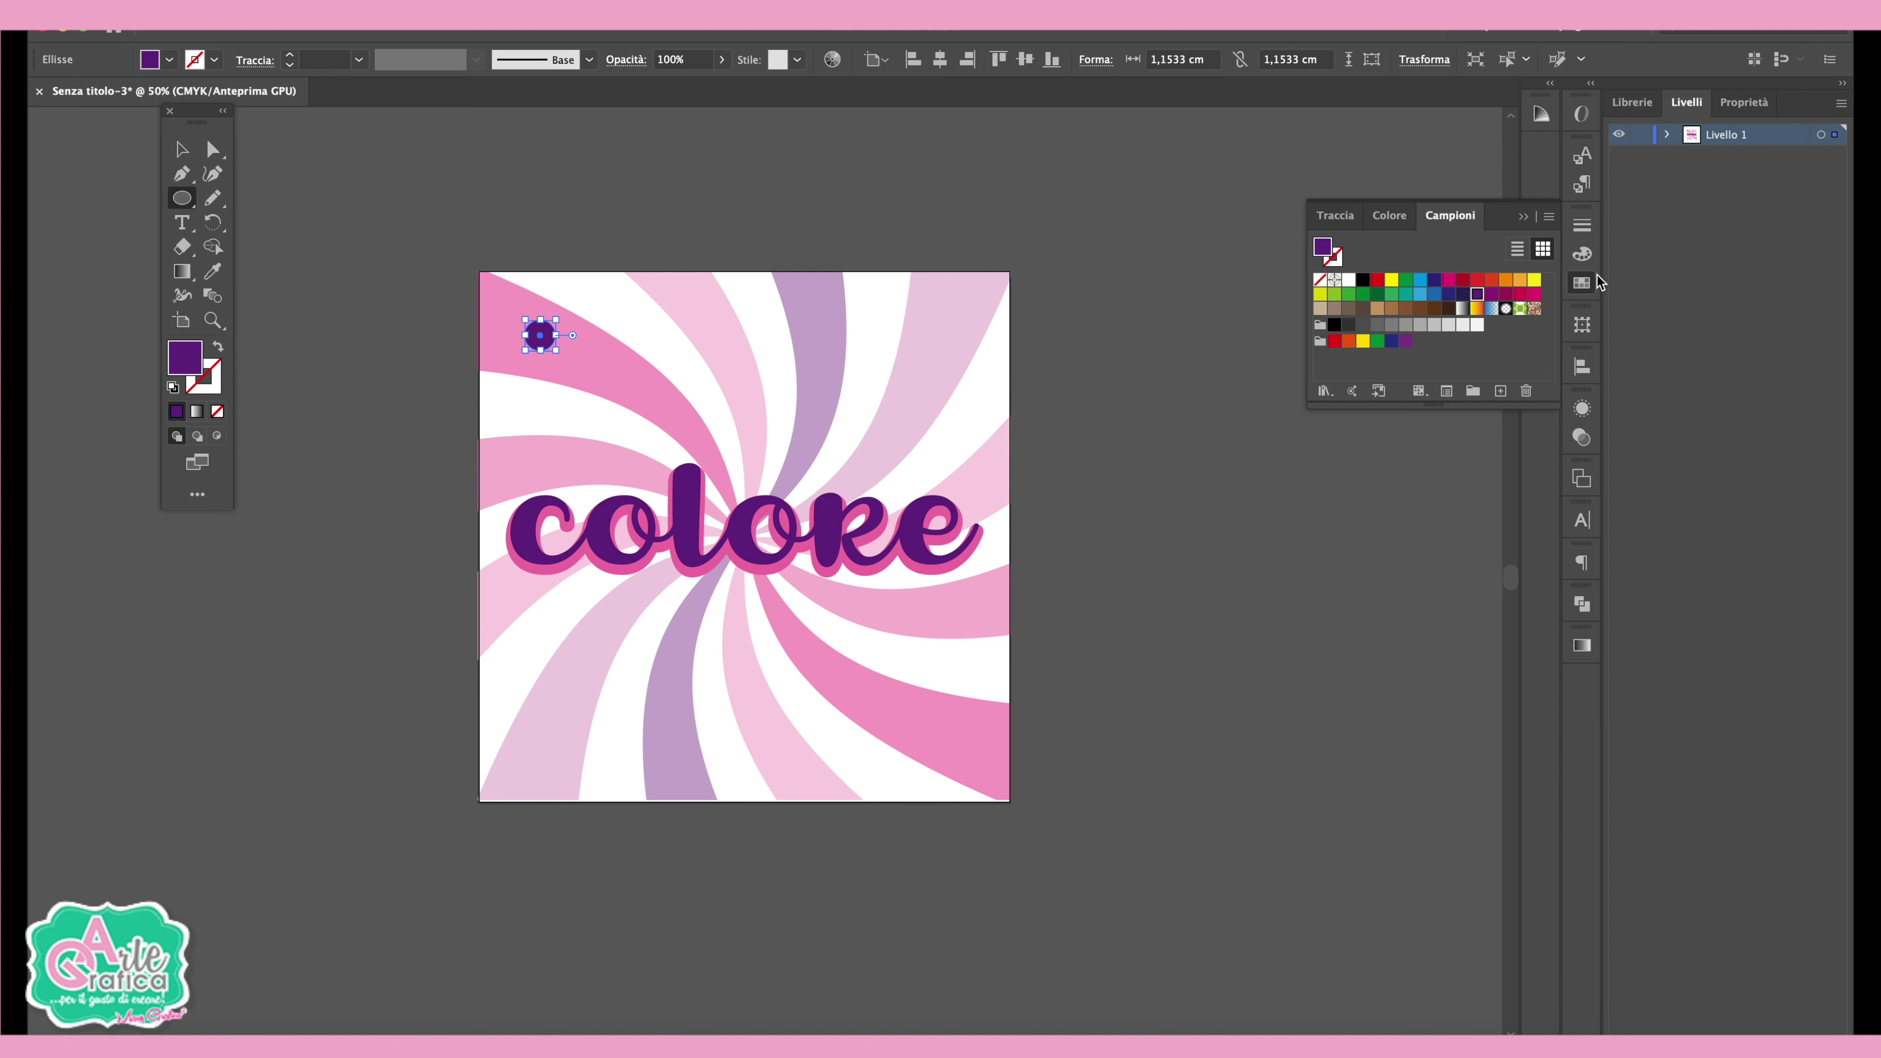
click(1348, 279)
click(181, 148)
click(496, 163)
mouse_move(541, 328)
mouse_down()
mouse_move(527, 340)
mouse_move(665, 331)
mouse_up()
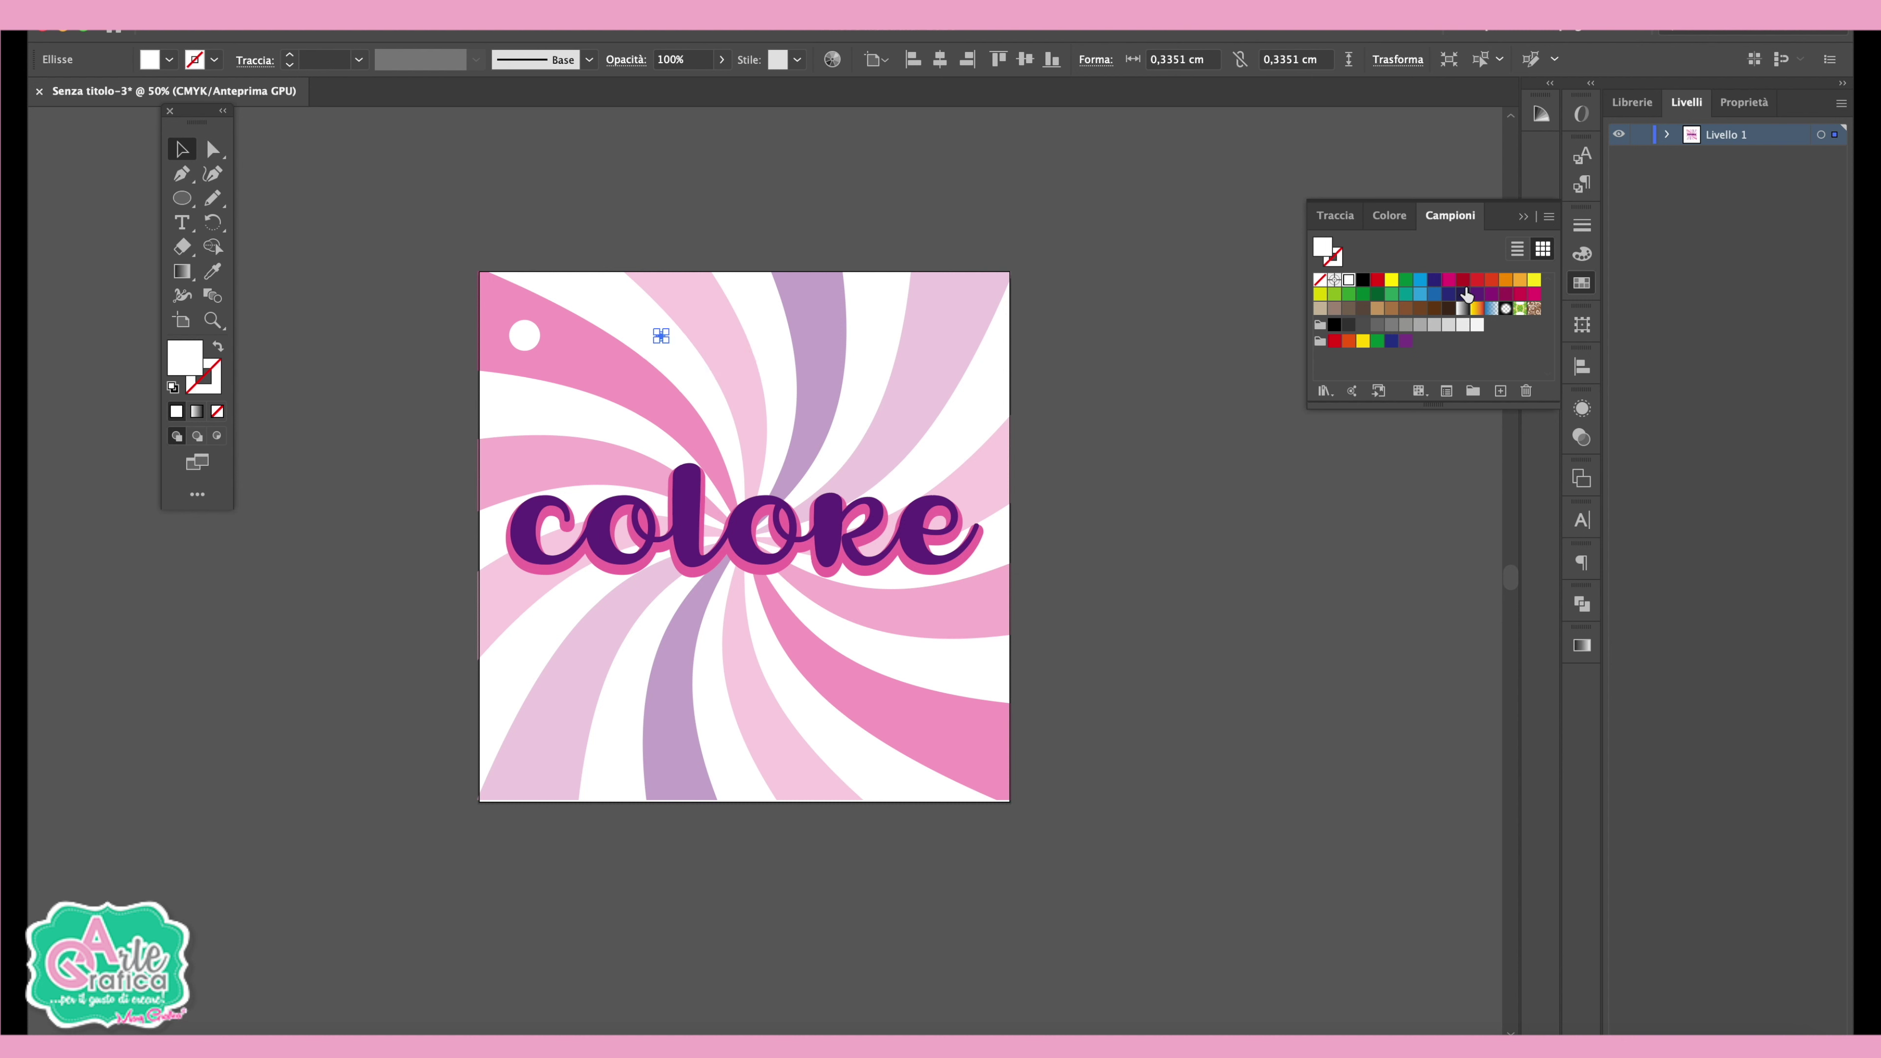
- Colour a small dot light pink and duplicate it across the background
click(1449, 280)
click(1389, 215)
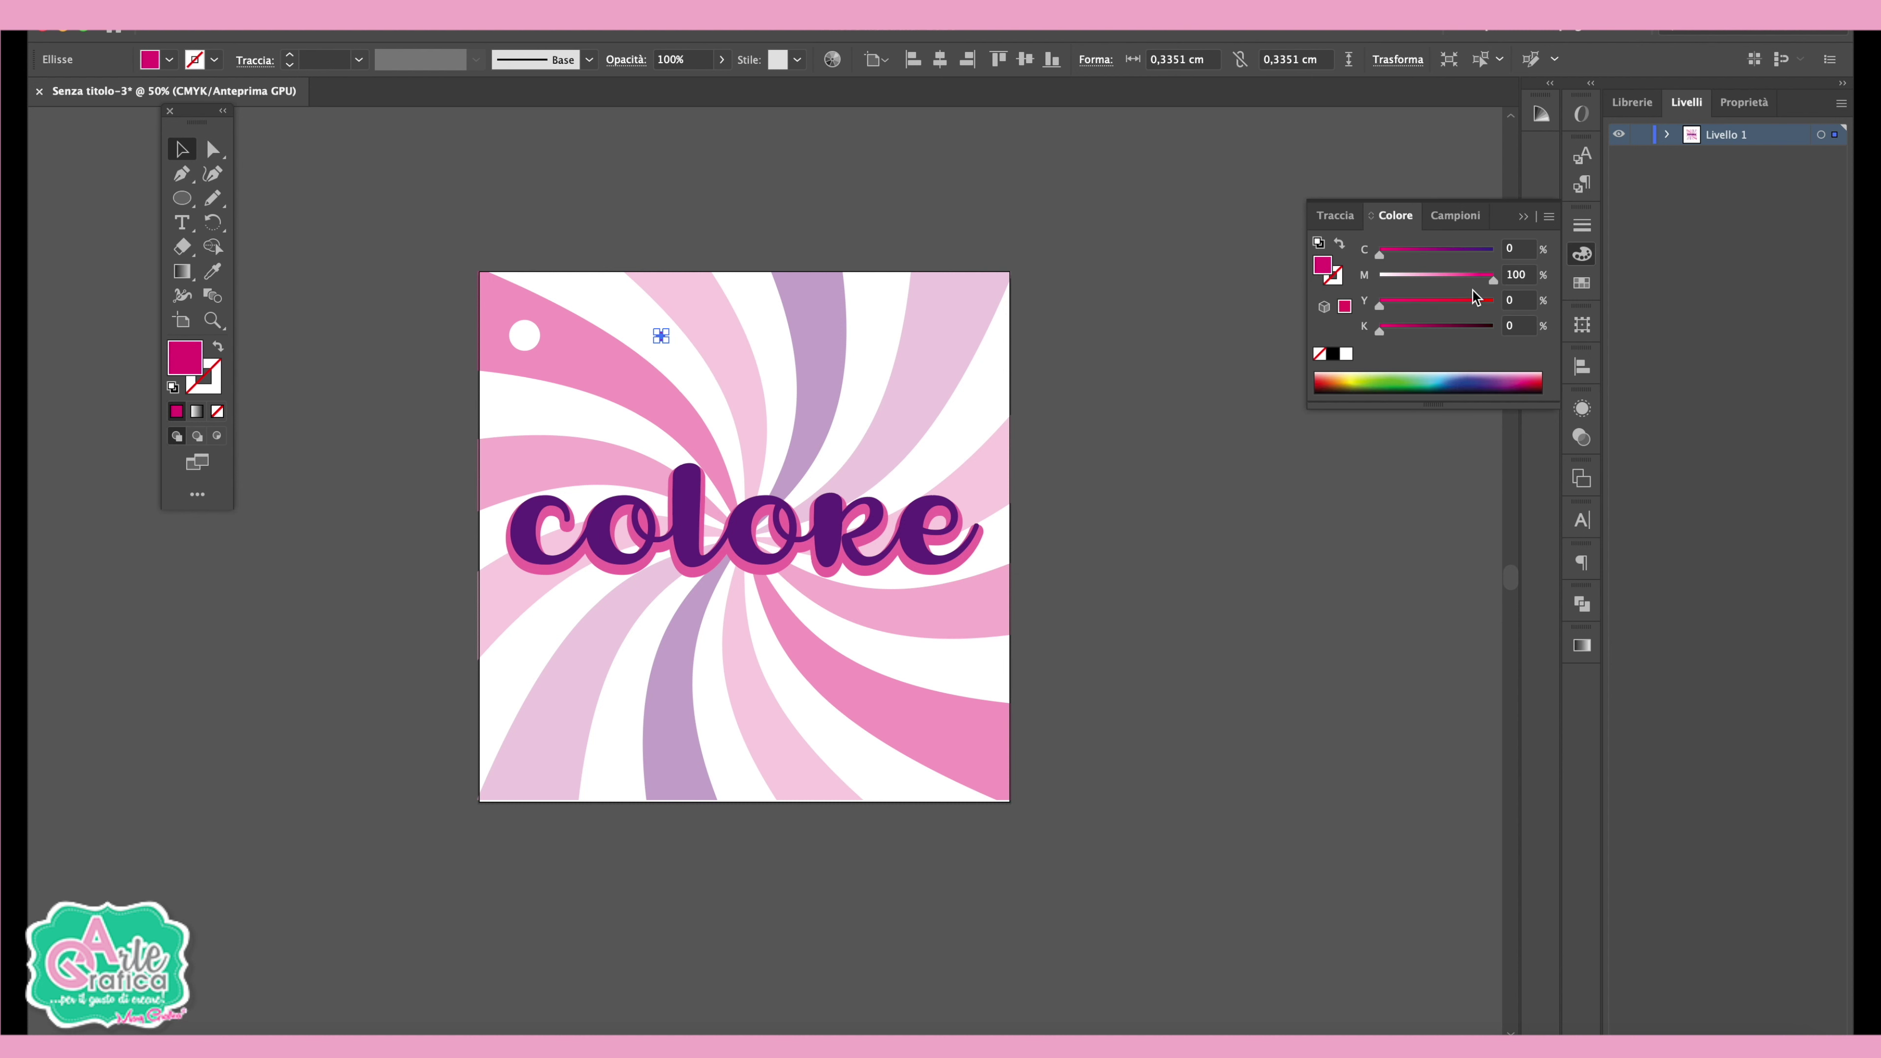
drag(1492, 280, 1446, 280)
click(865, 142)
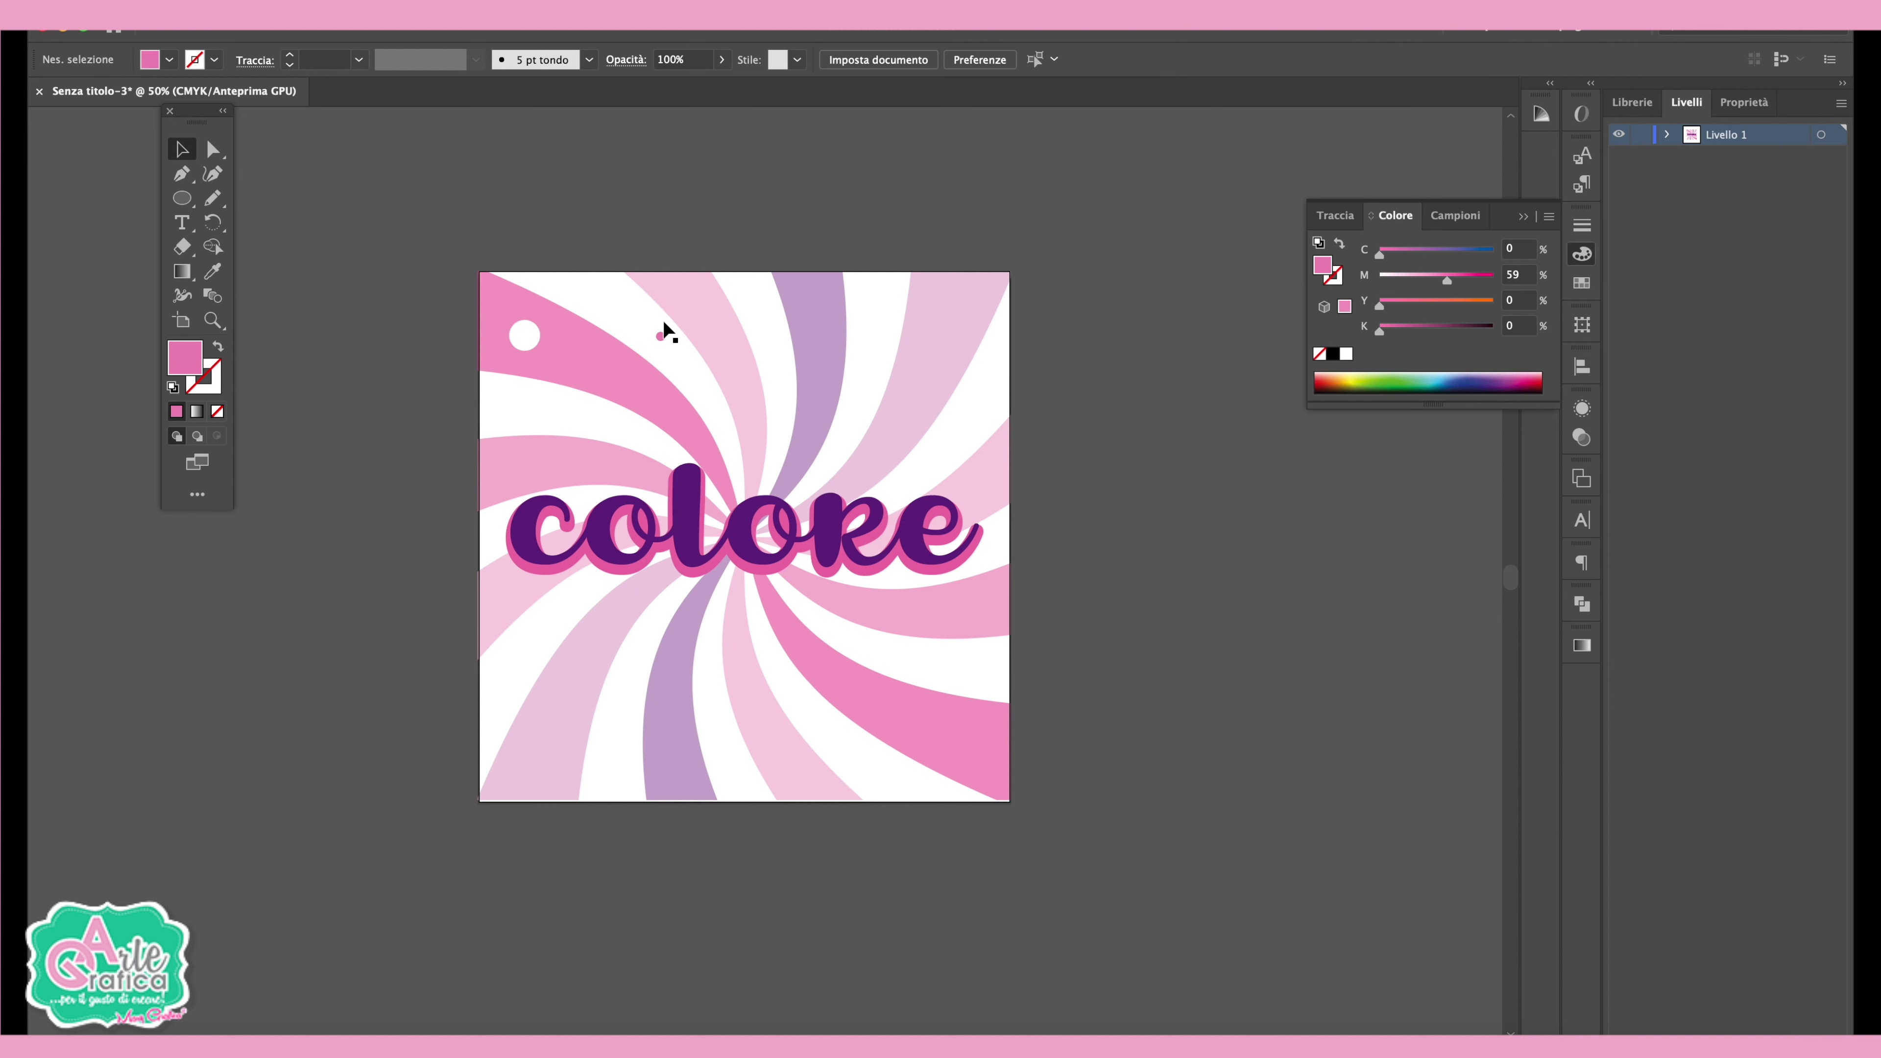
mouse_move(659, 334)
mouse_down()
mouse_move(868, 397)
mouse_move(964, 507)
mouse_move(635, 666)
mouse_move(946, 665)
mouse_up()
- Duplicate white dots toward the bottom, lower-left and lower-right areas
drag(520, 349, 683, 770)
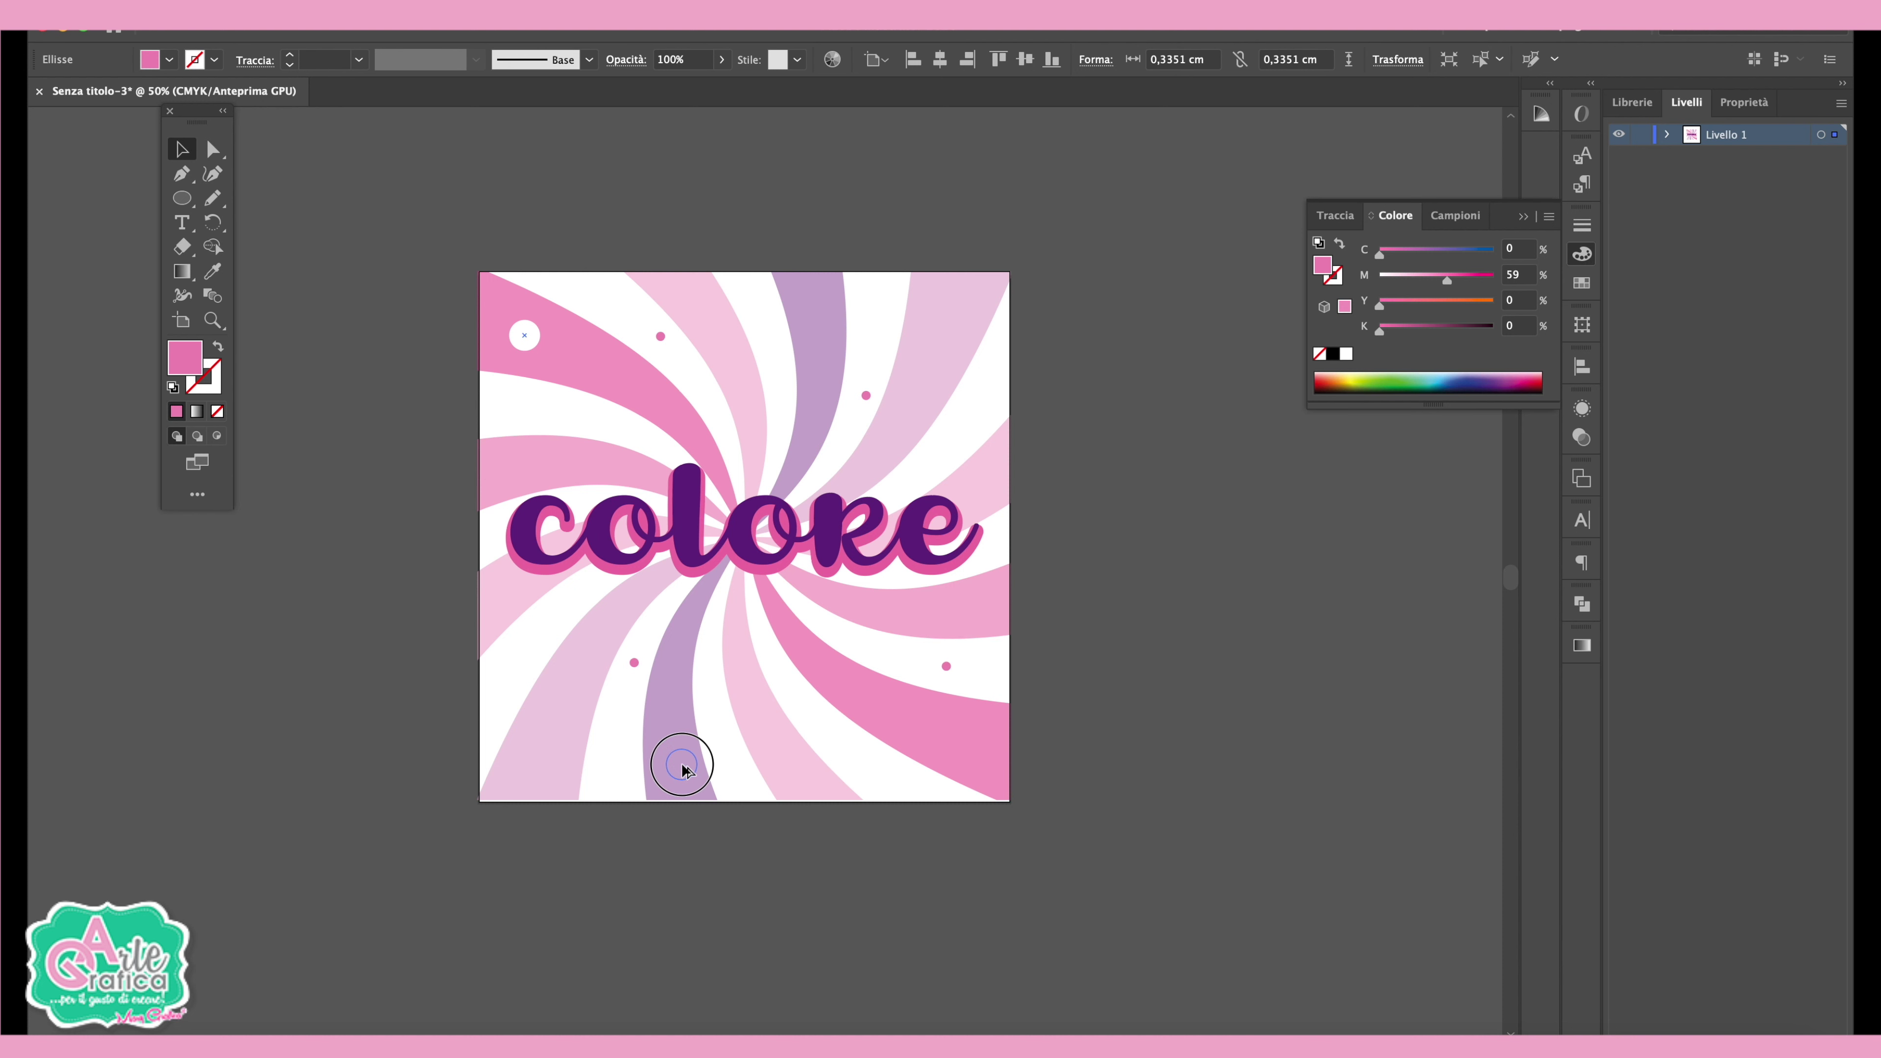
mouse_move(683, 770)
mouse_down()
mouse_move(947, 329)
mouse_move(806, 297)
mouse_up()
click(1033, 935)
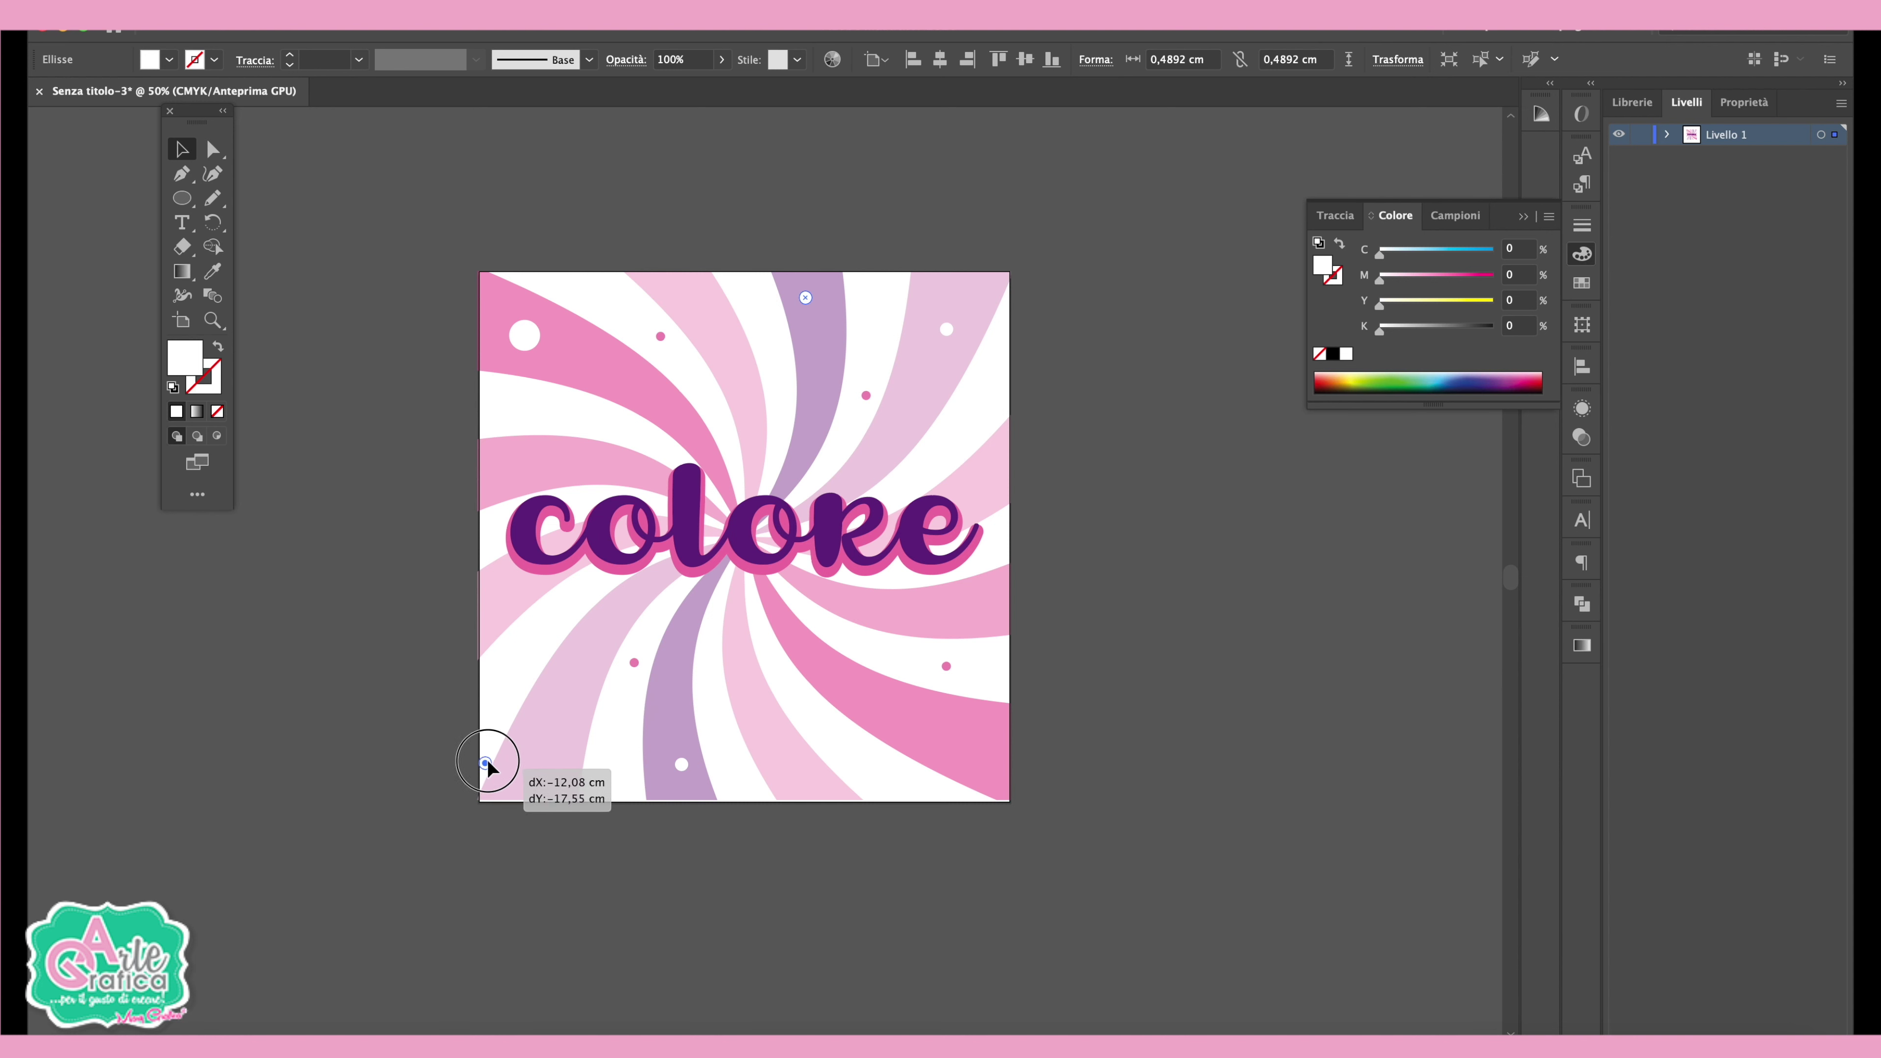
mouse_move(717, 483)
mouse_down()
mouse_move(541, 728)
mouse_move(959, 734)
mouse_up()
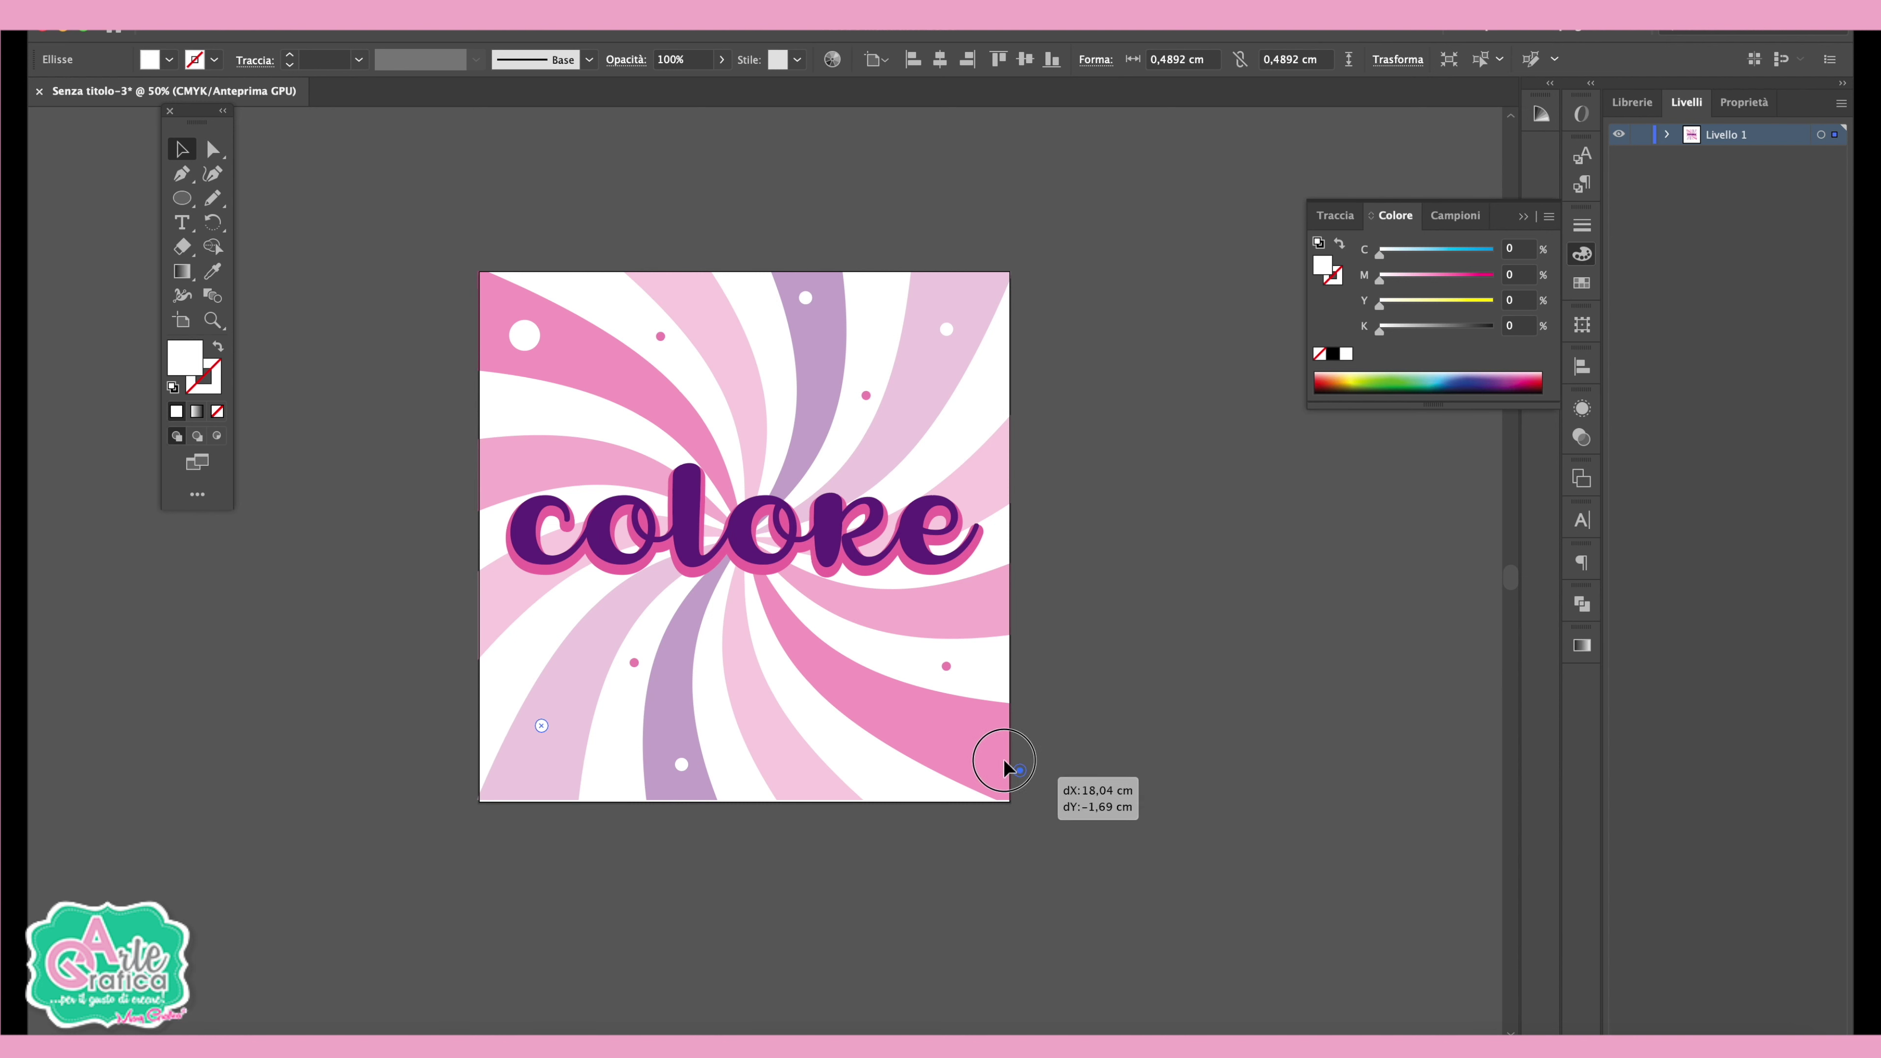
click(1164, 689)
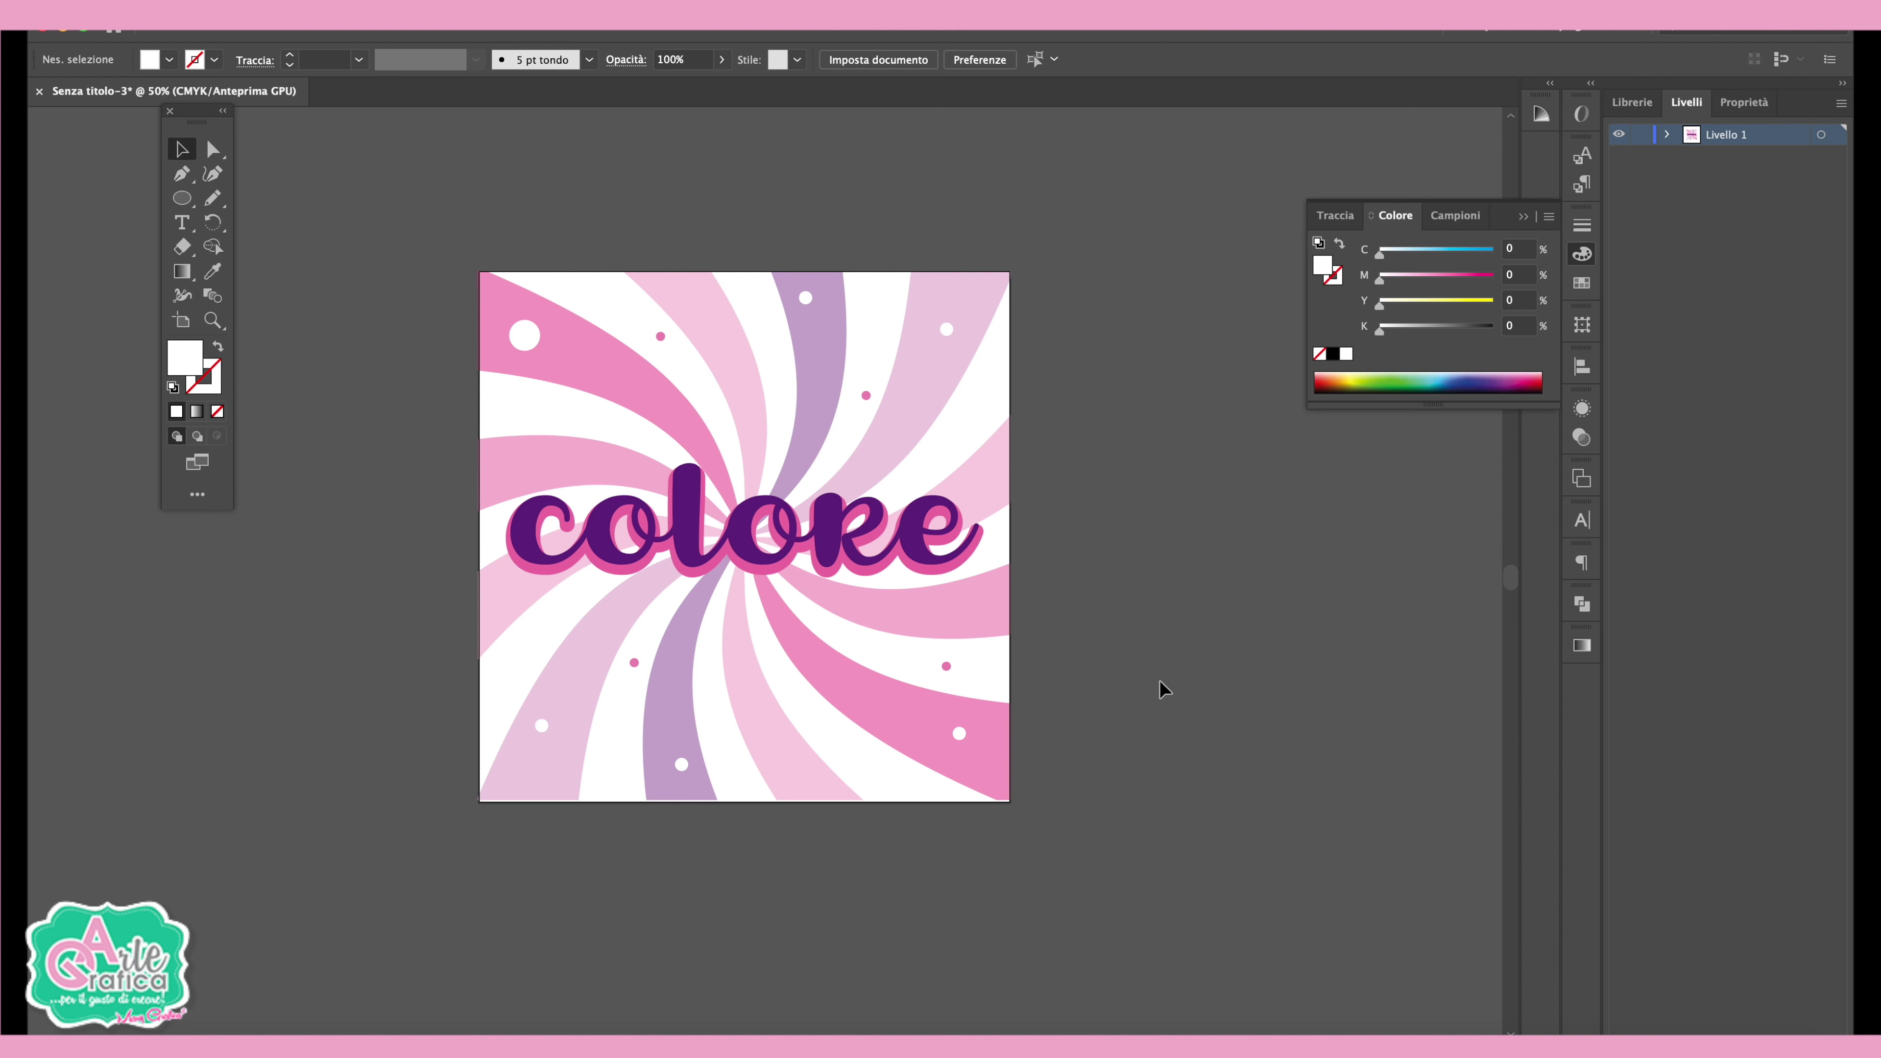